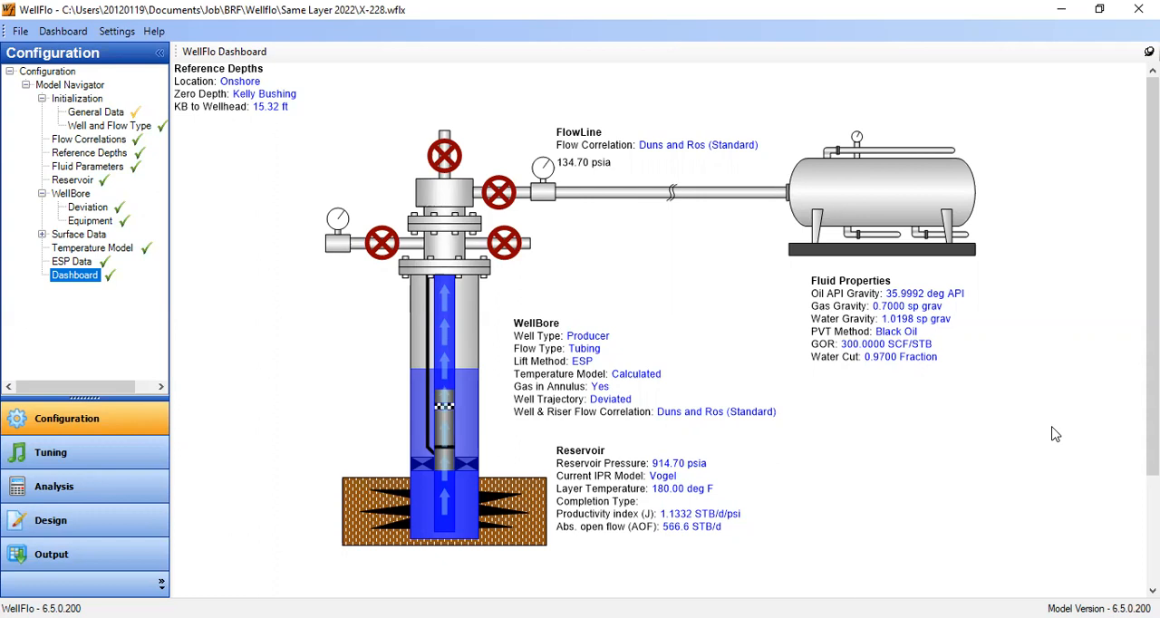
- Review the well model's well and flow type, flow correlations and reference depths settings
click(91, 127)
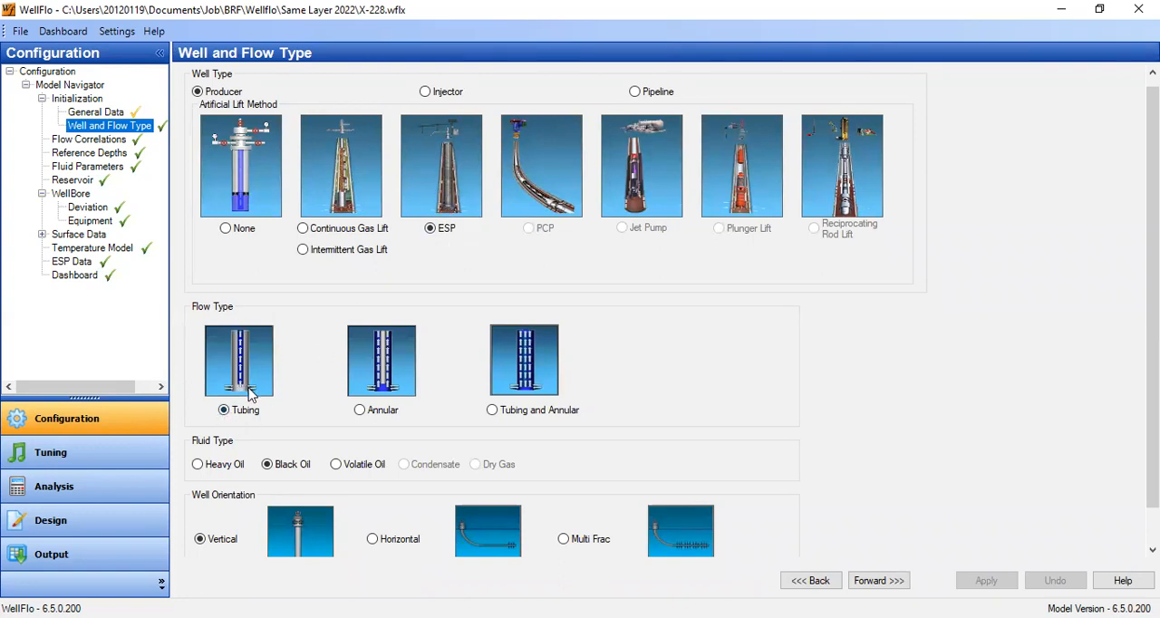
scroll(250, 391, down, 2)
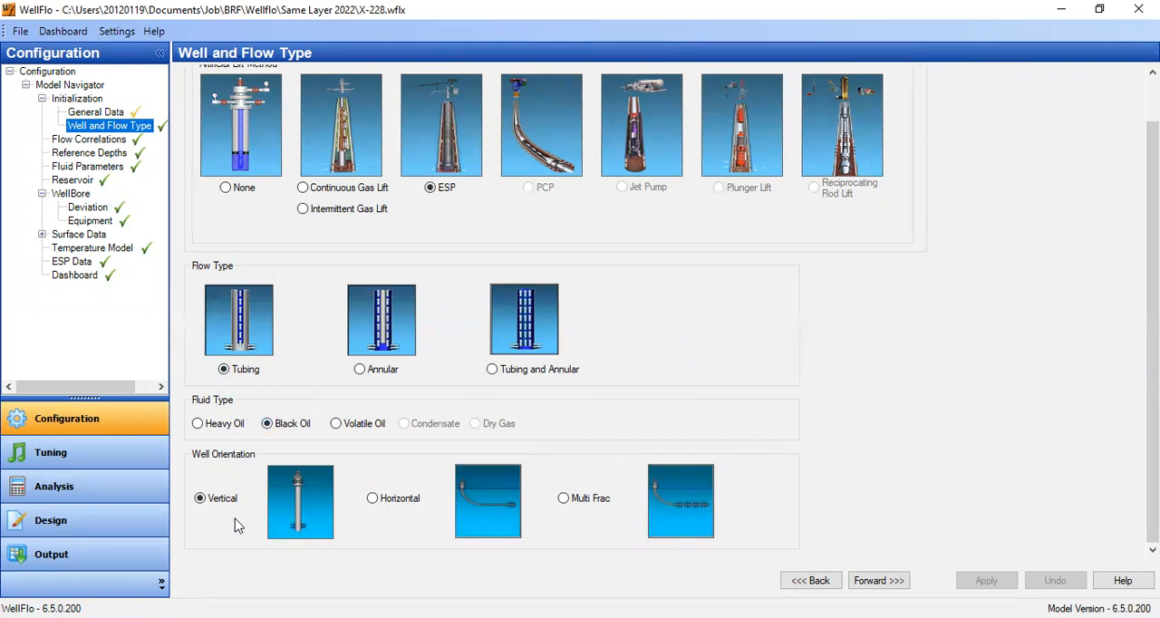
click(90, 141)
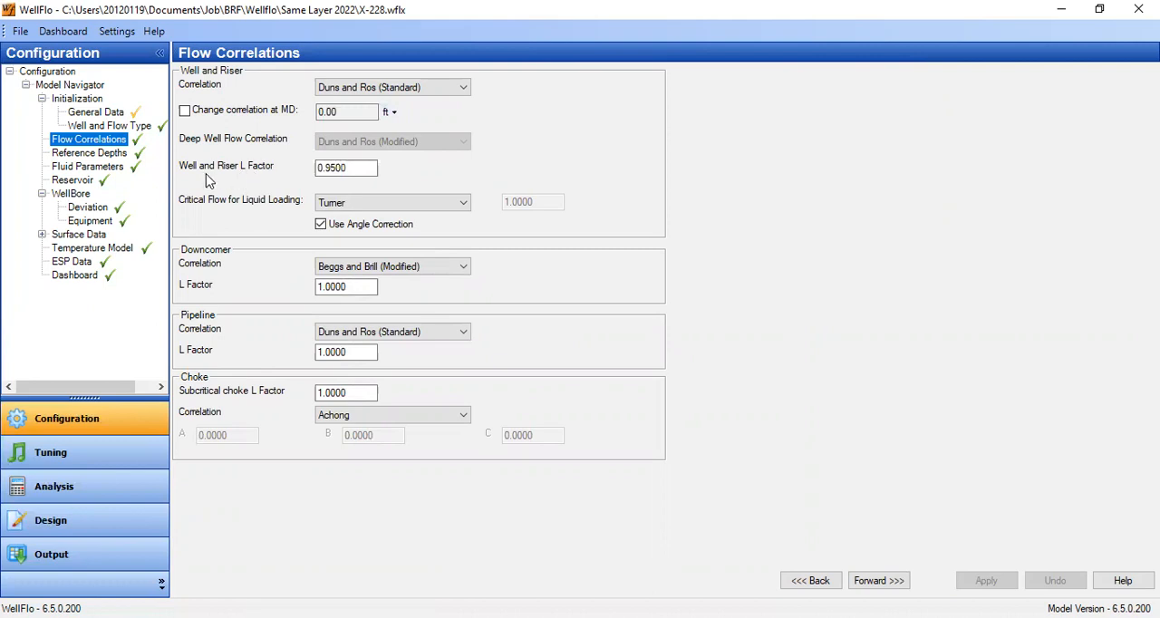
click(347, 174)
click(89, 153)
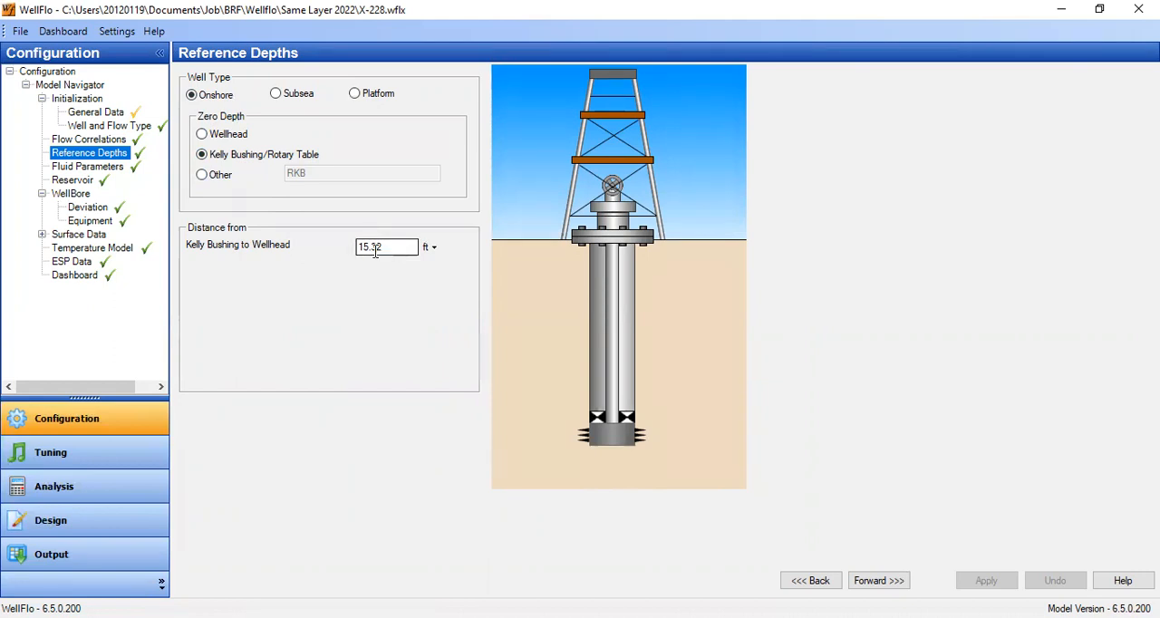
- Set the water salinity to 17000 ppm in the fluid parameters and check the available surface tension options
click(120, 169)
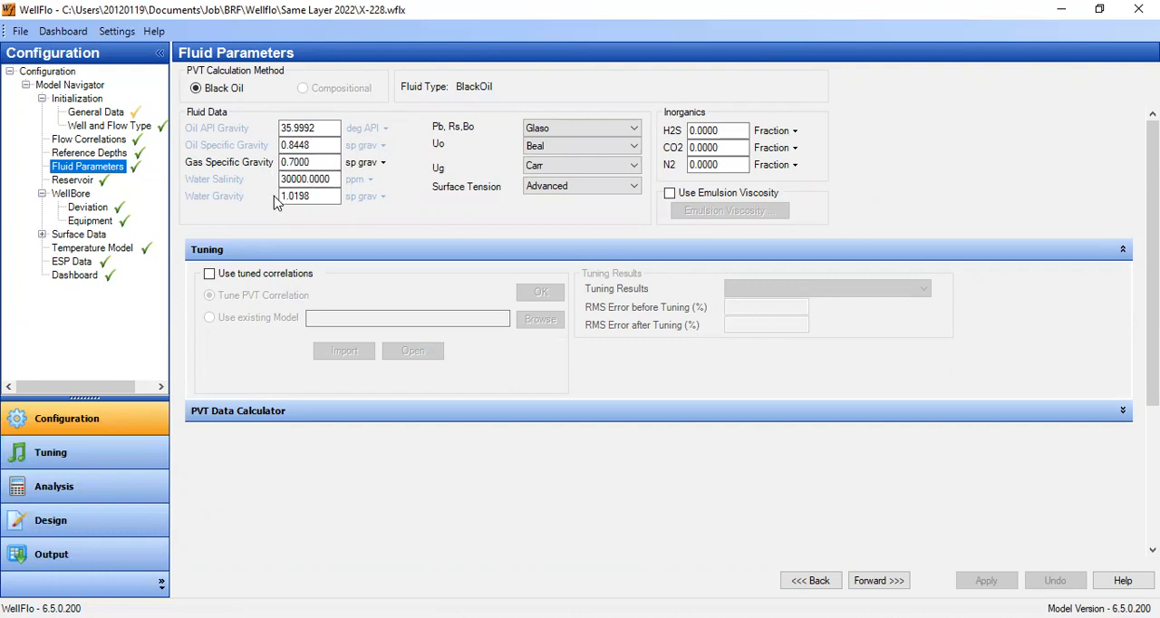
drag(292, 179, 252, 178)
key(BackSpace)
text(1)
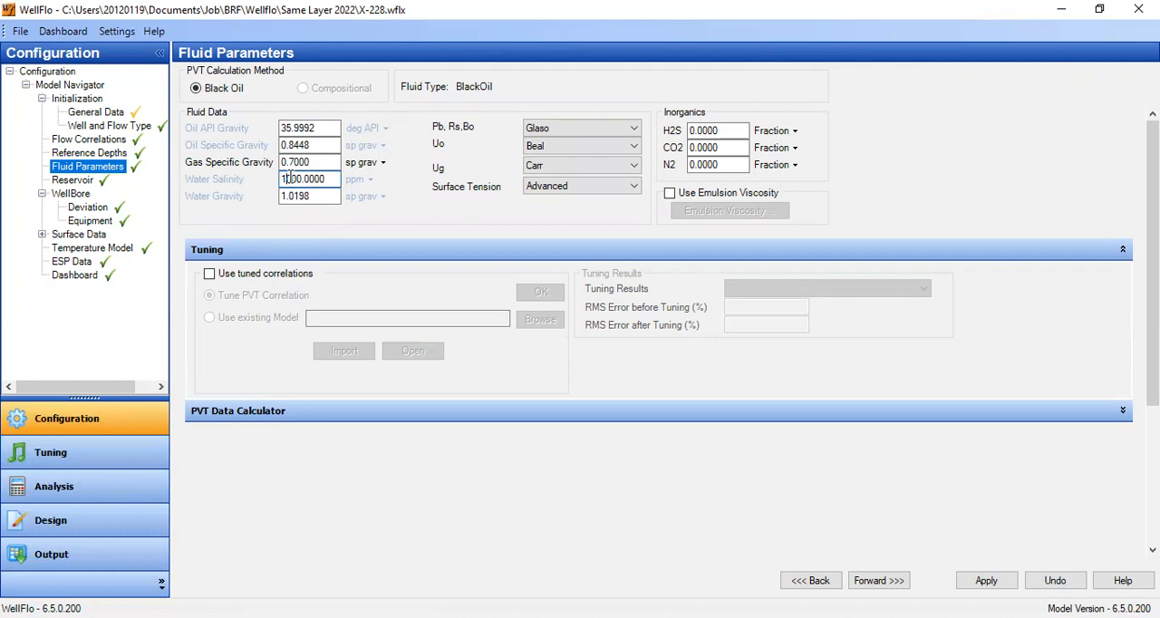
drag(326, 179, 288, 172)
text(70)
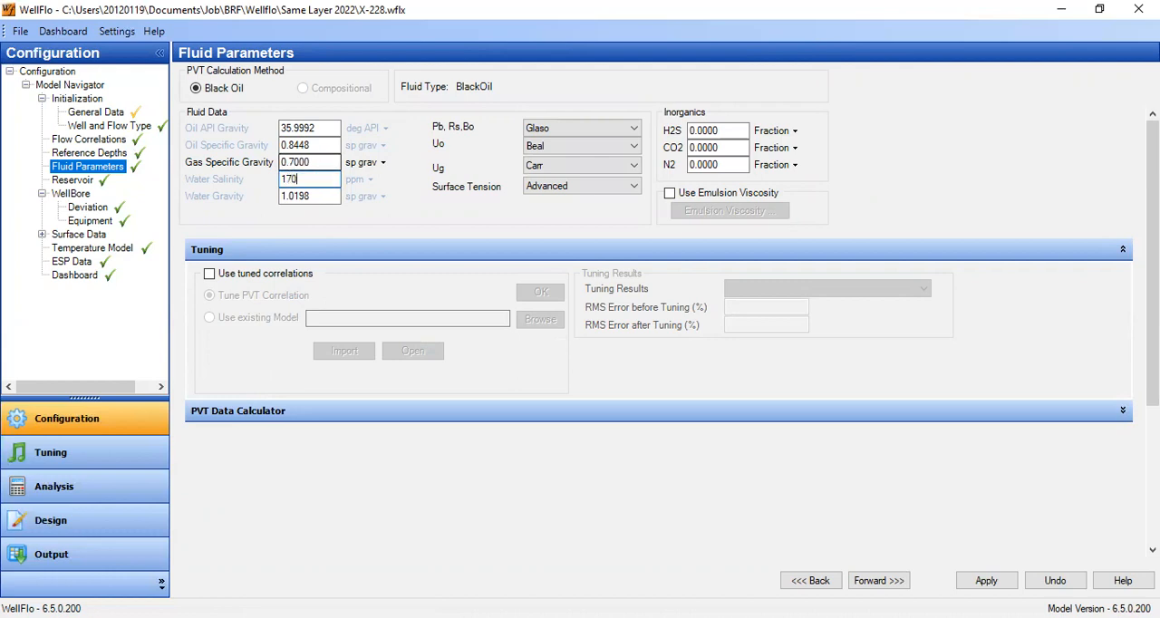
click(329, 199)
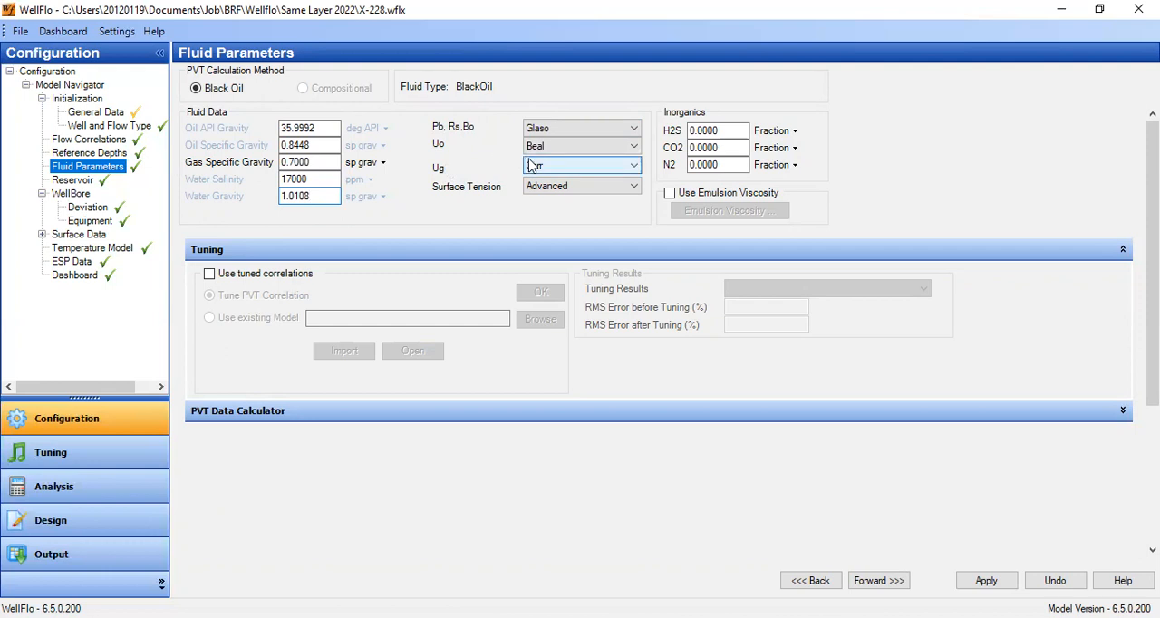
click(555, 189)
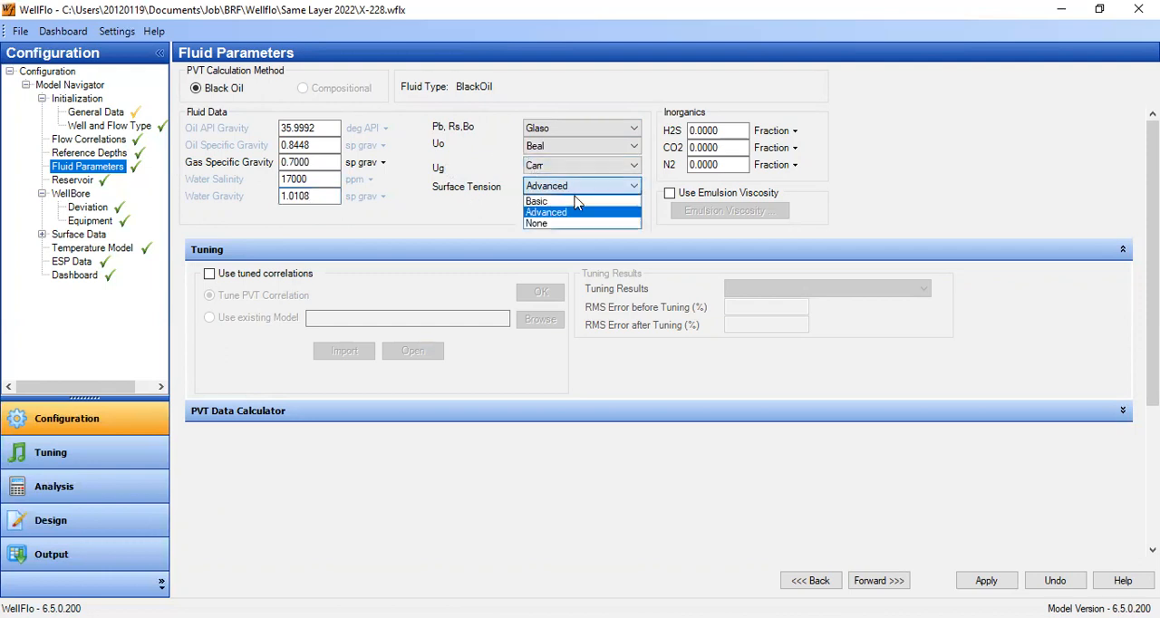
click(554, 220)
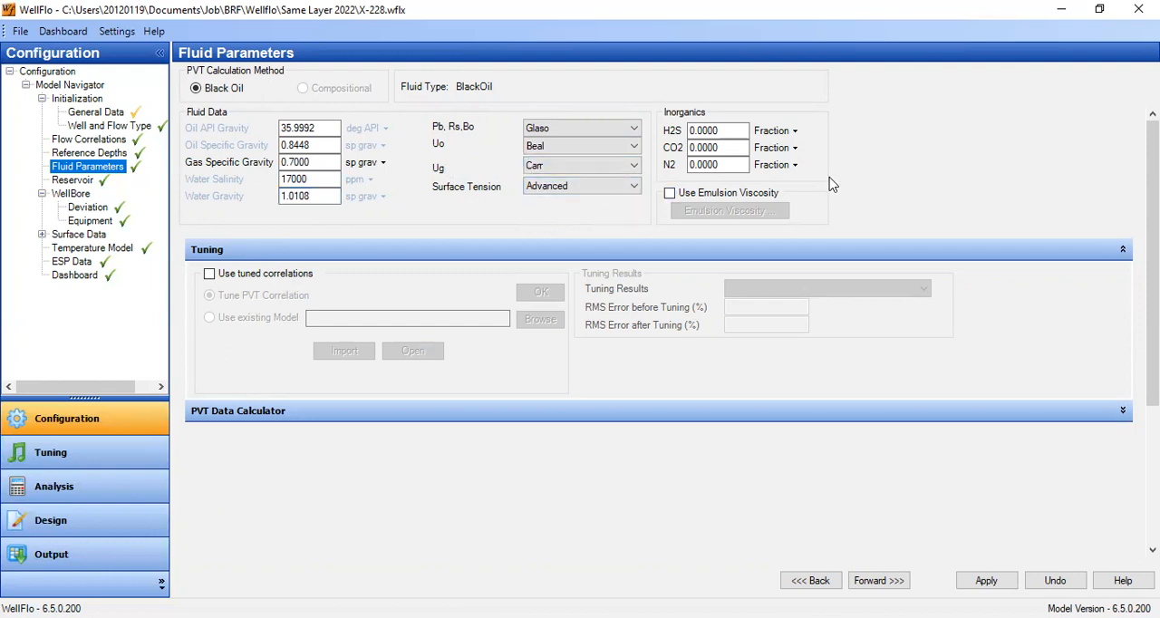
- Calculate the fluid's PVT properties at the existing pressure, temperature and produced GOR in the PVT Data Calculator
click(1122, 412)
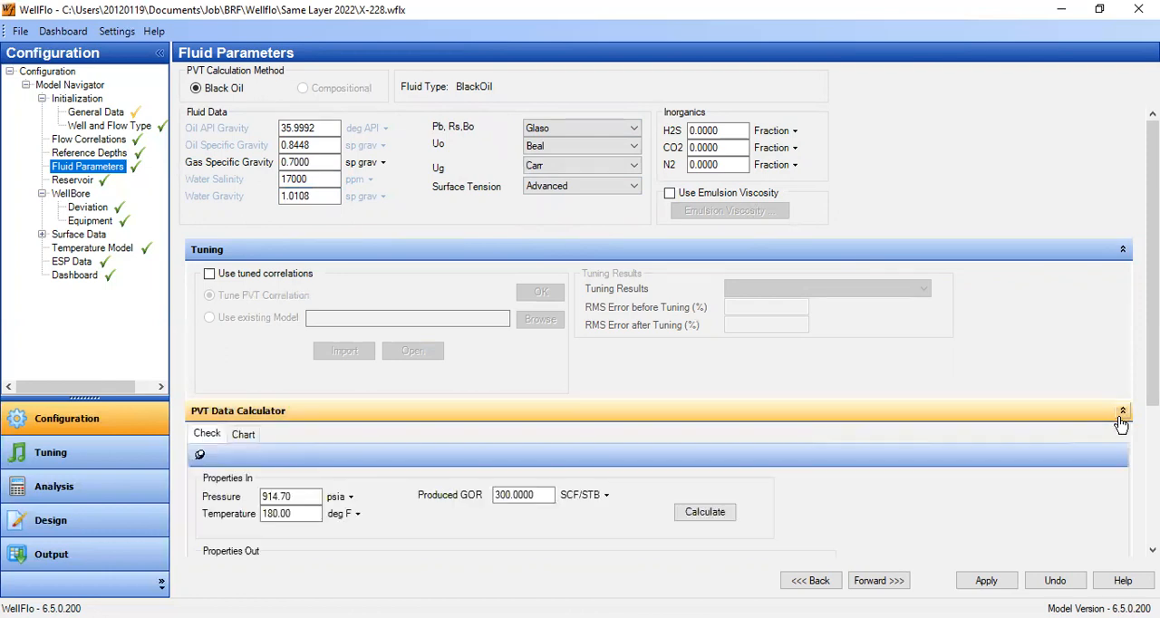
double_click(277, 496)
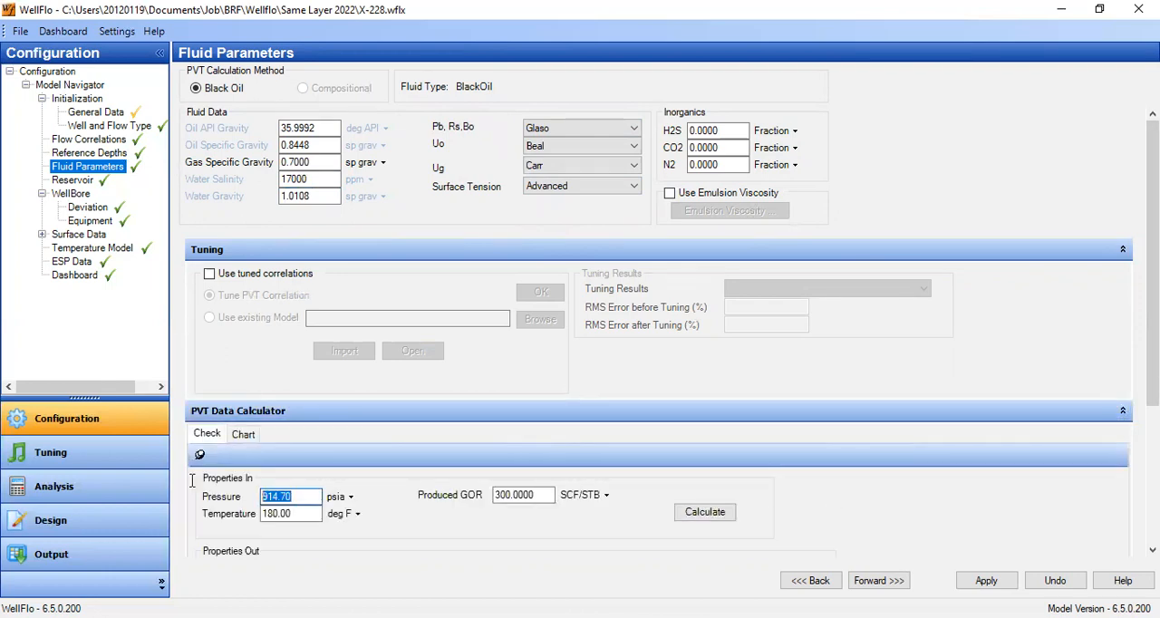
double_click(300, 513)
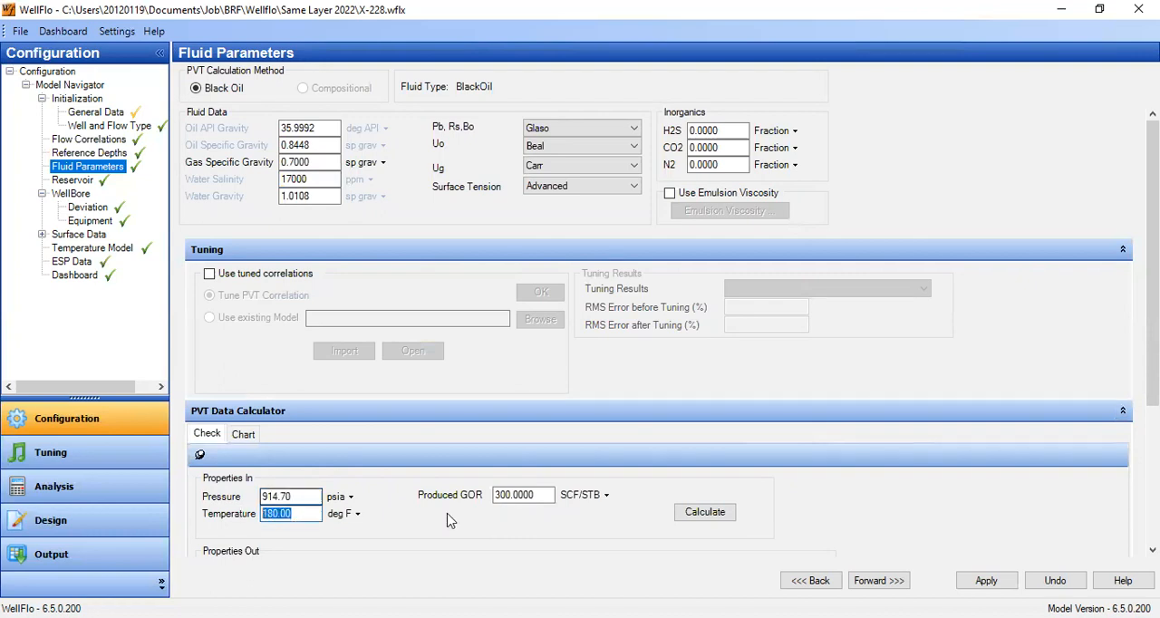
double_click(542, 495)
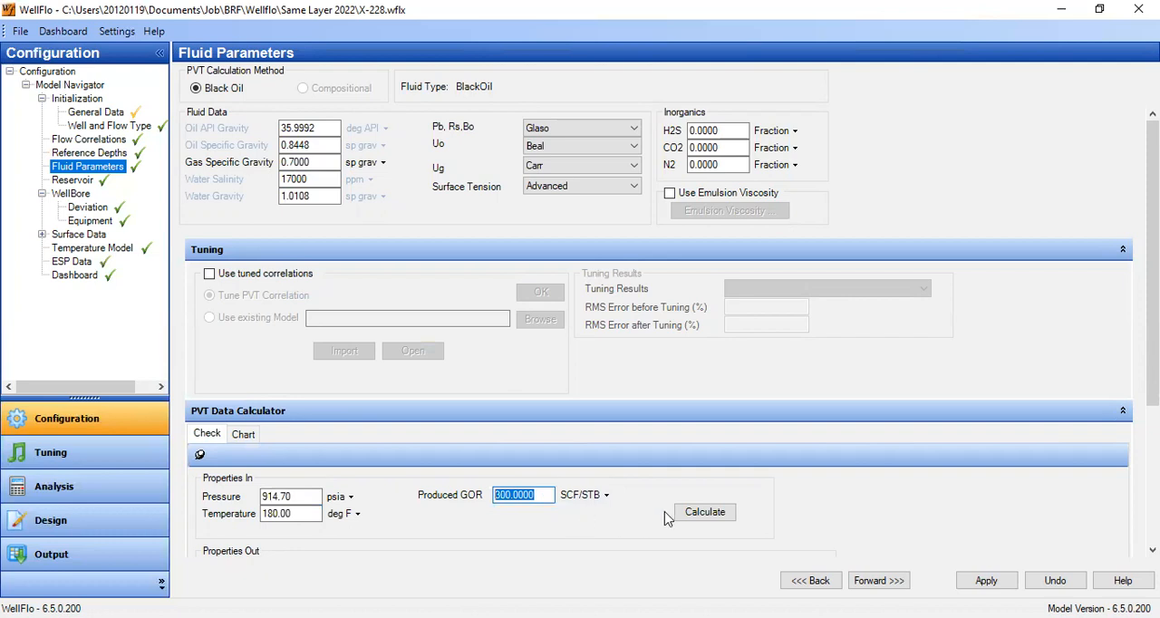
click(700, 513)
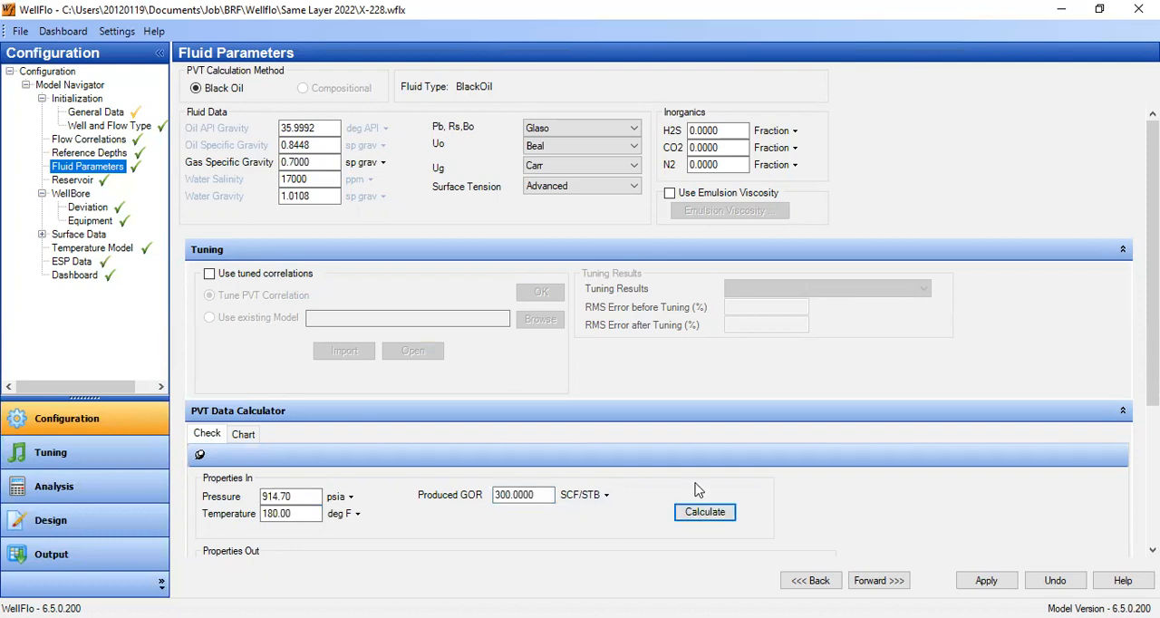
scroll(705, 512, down, 4)
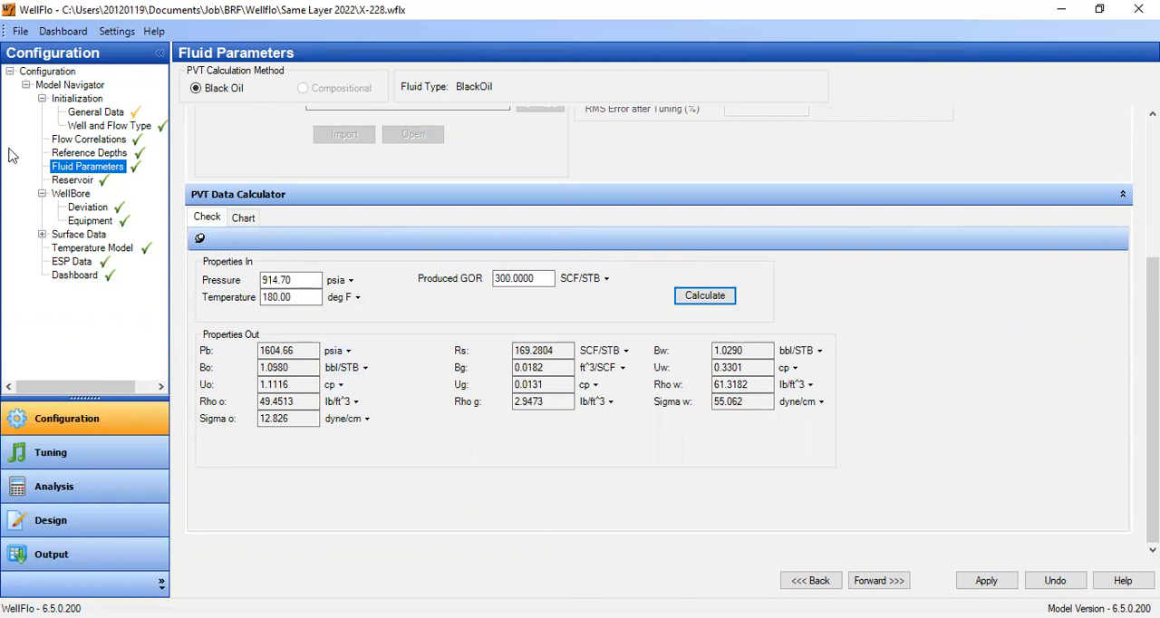
- Plot the Gas Viscosity chart in the PVT Data Calculator
click(244, 221)
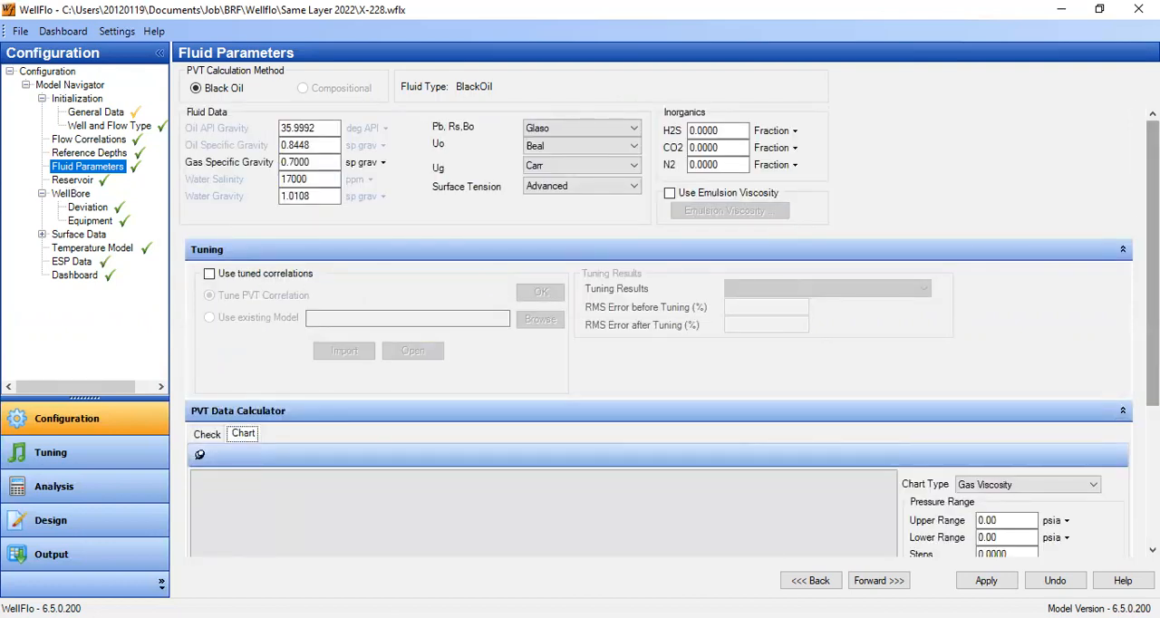
drag(1152, 262, 1153, 373)
click(1022, 464)
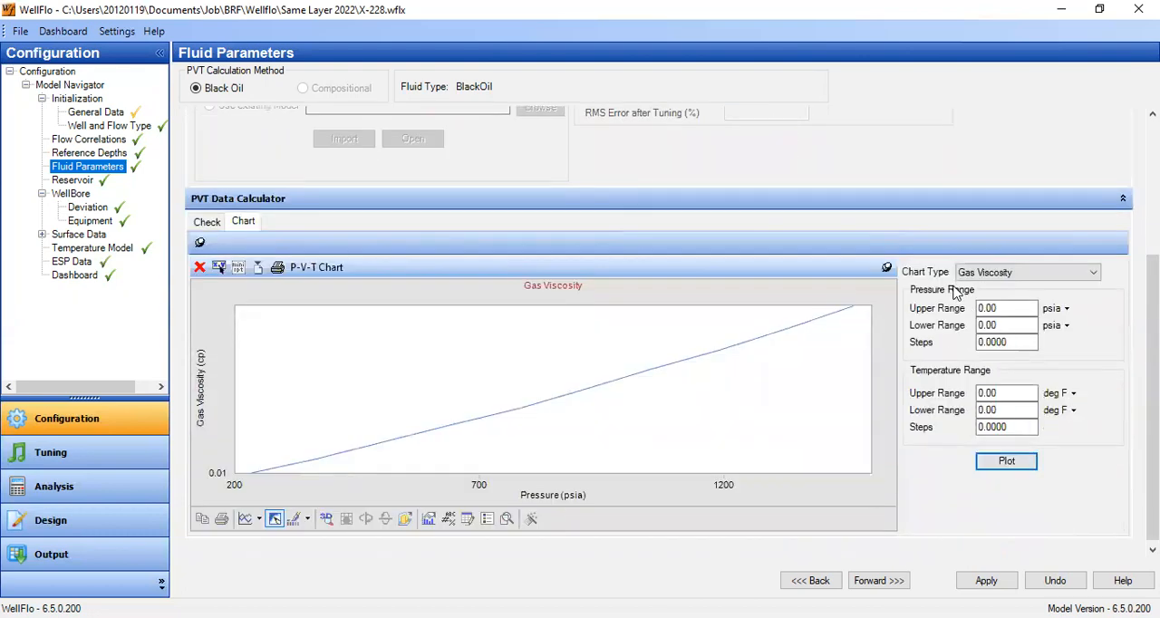
- Change the PVT chart type to Gas Z Factor and plot it
click(1017, 272)
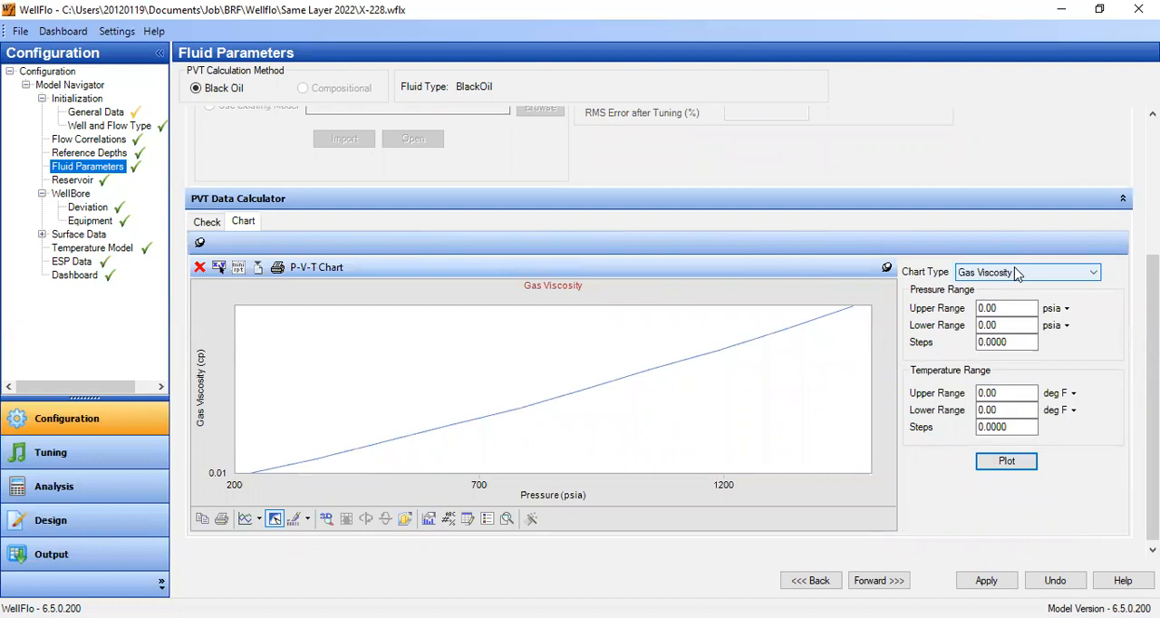
click(986, 511)
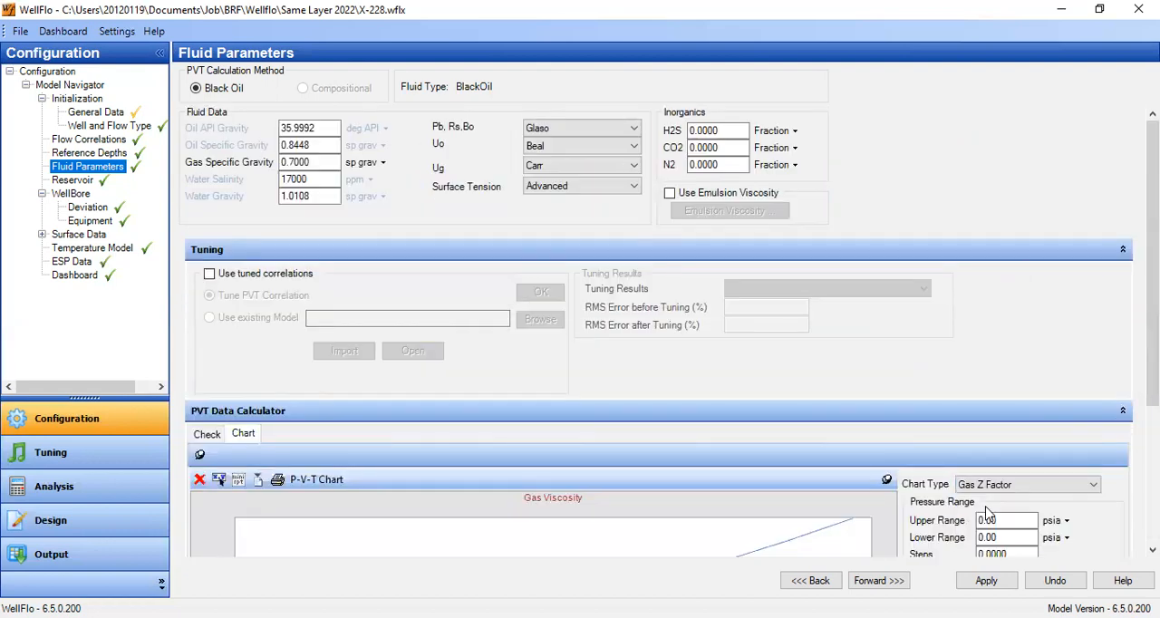
drag(1152, 352, 1152, 493)
click(998, 455)
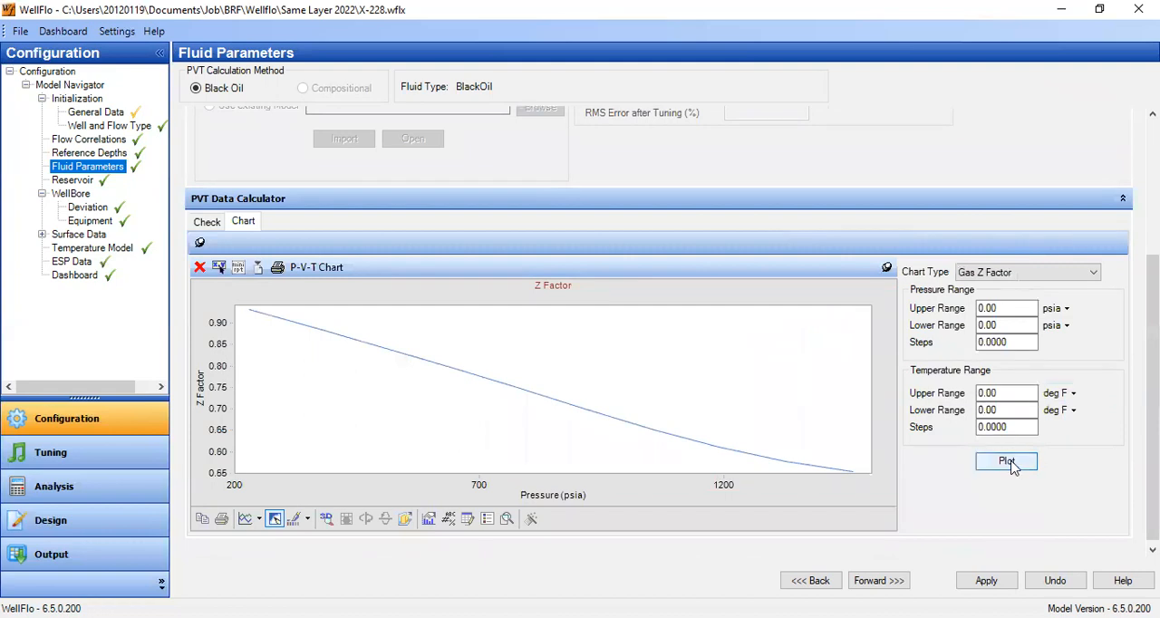
- Change the PVT chart type to Oil Viscosity and plot it
click(1024, 273)
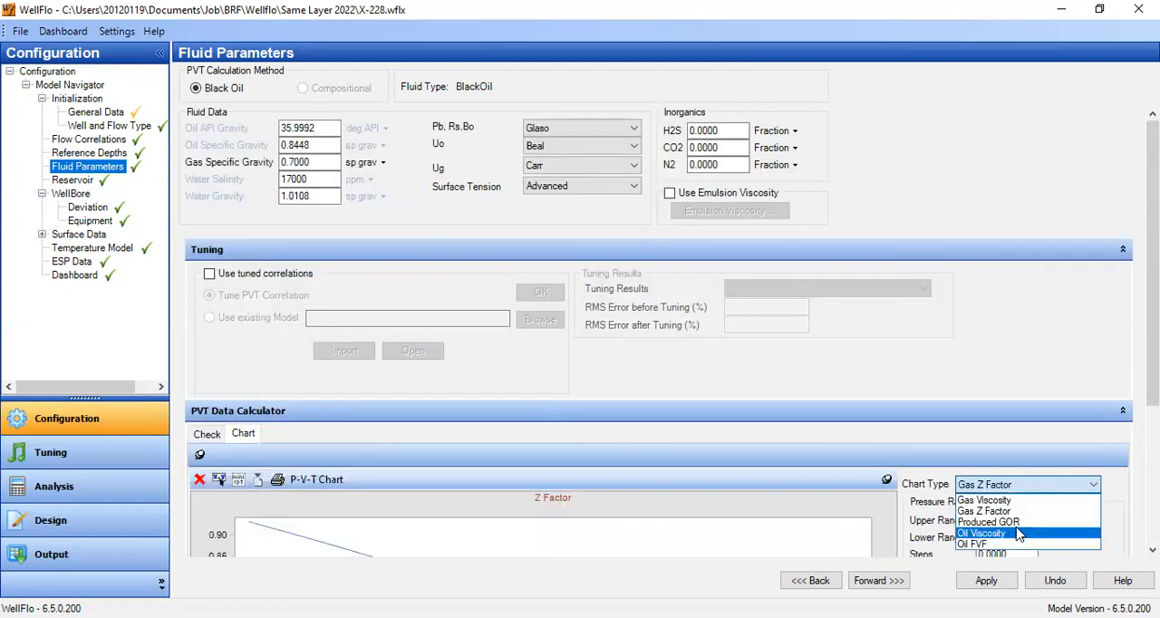
click(1017, 533)
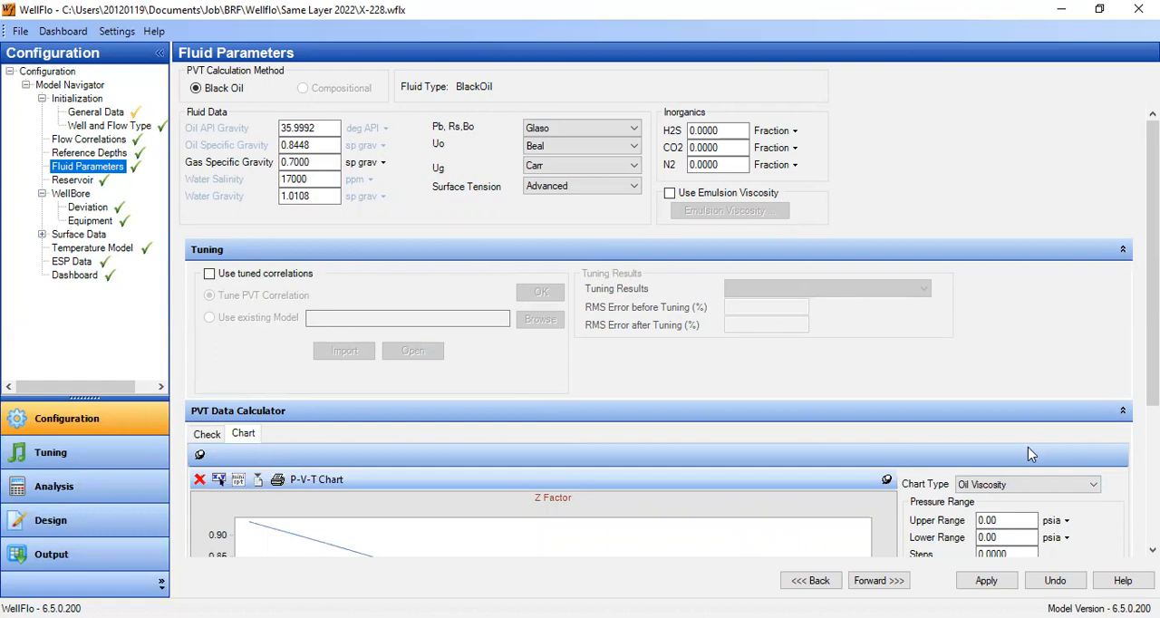
scroll(1024, 448, down, 2)
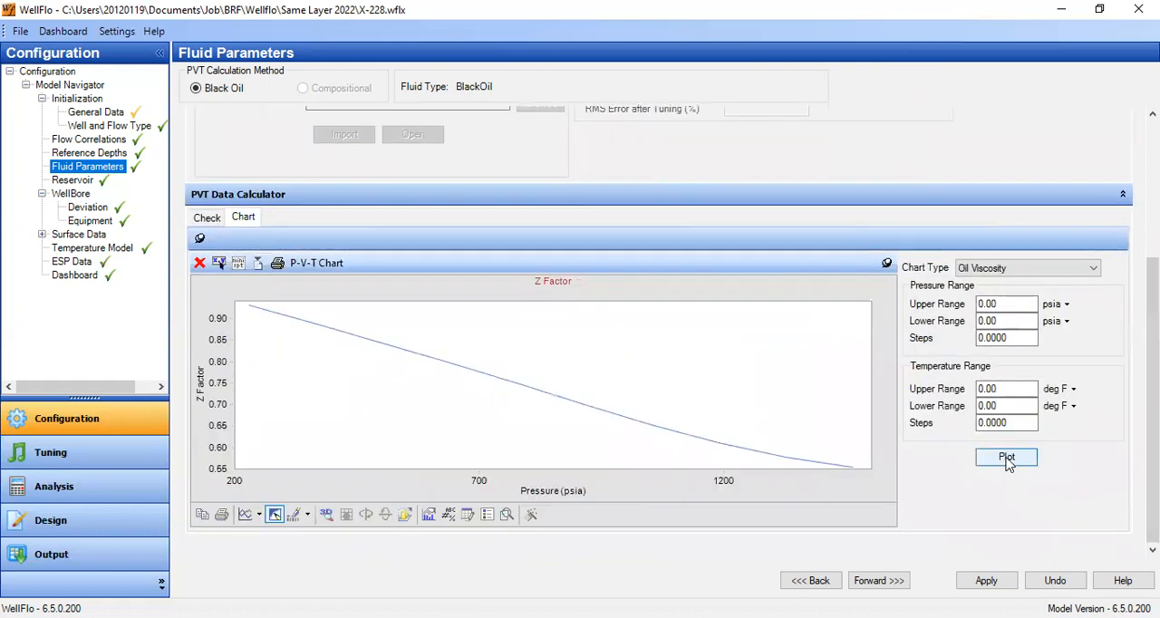
click(1006, 462)
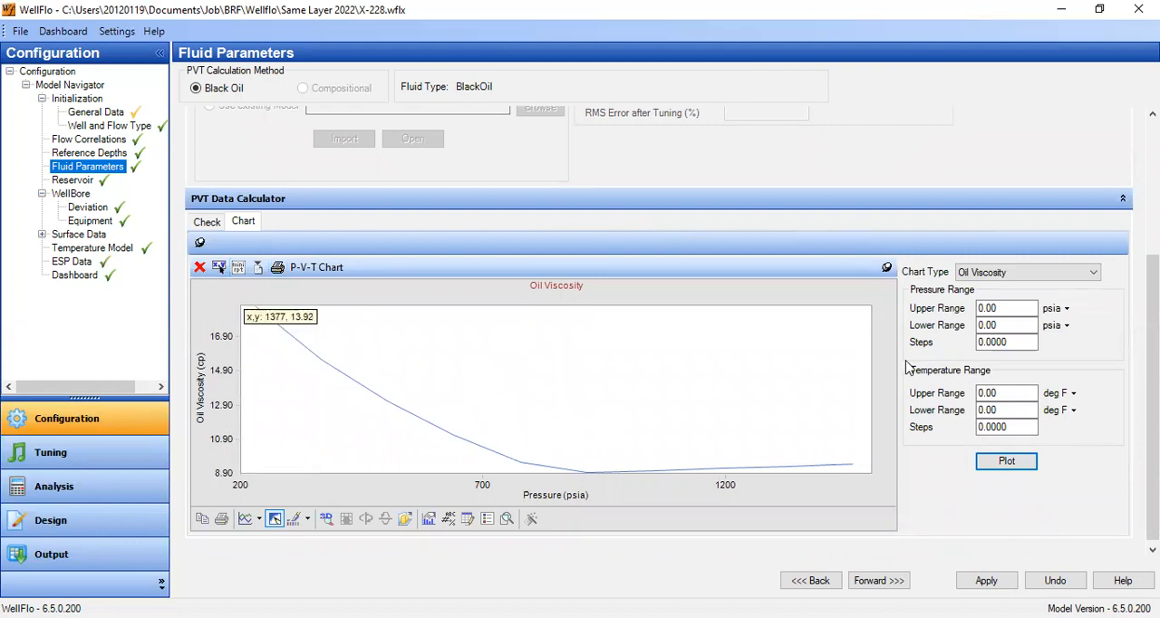
- Review the oil, gas and water fluid data, the Pb, Rs, Bo correlation options, the inorganics fractions and the calculated PVT properties
click(207, 221)
scroll(354, 248, up, 3)
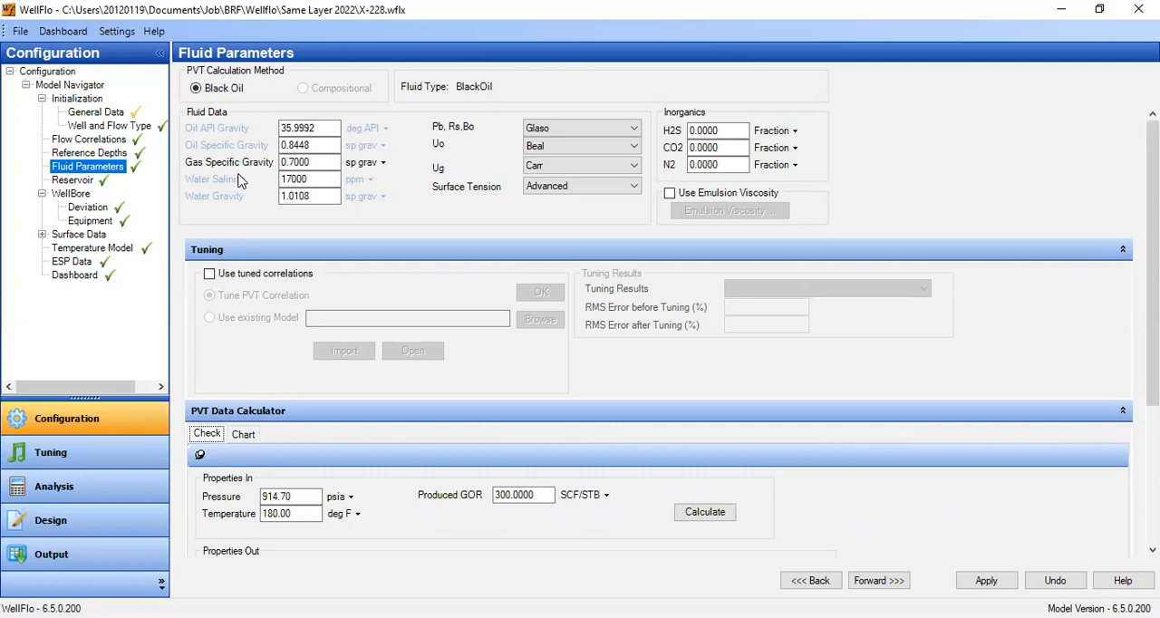
drag(328, 128, 264, 129)
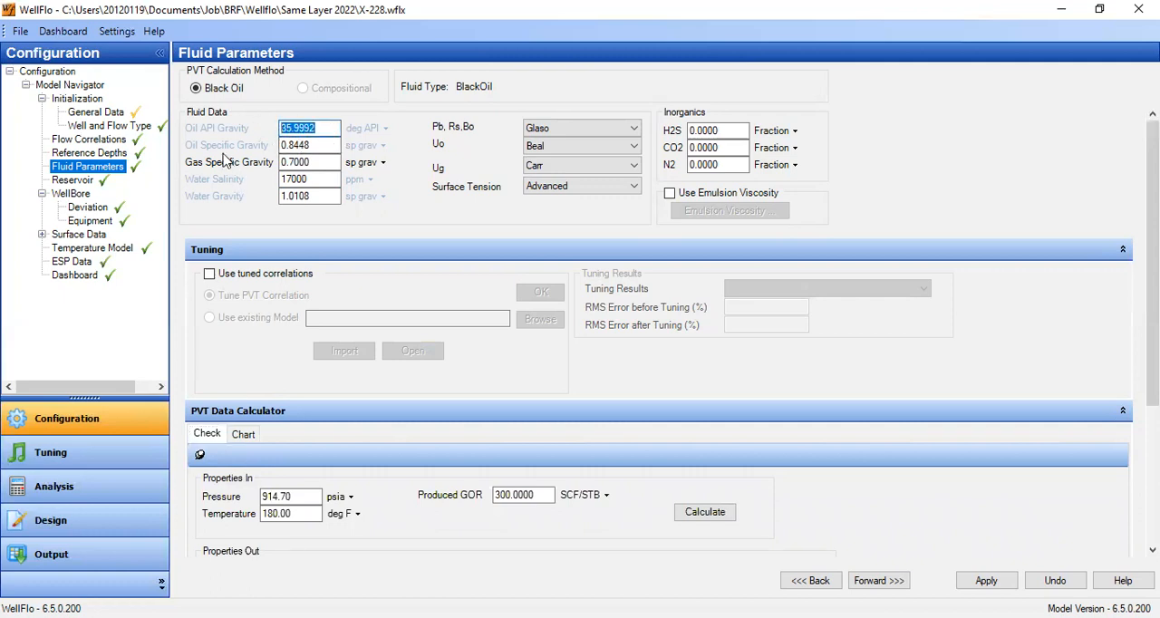
drag(331, 146, 264, 145)
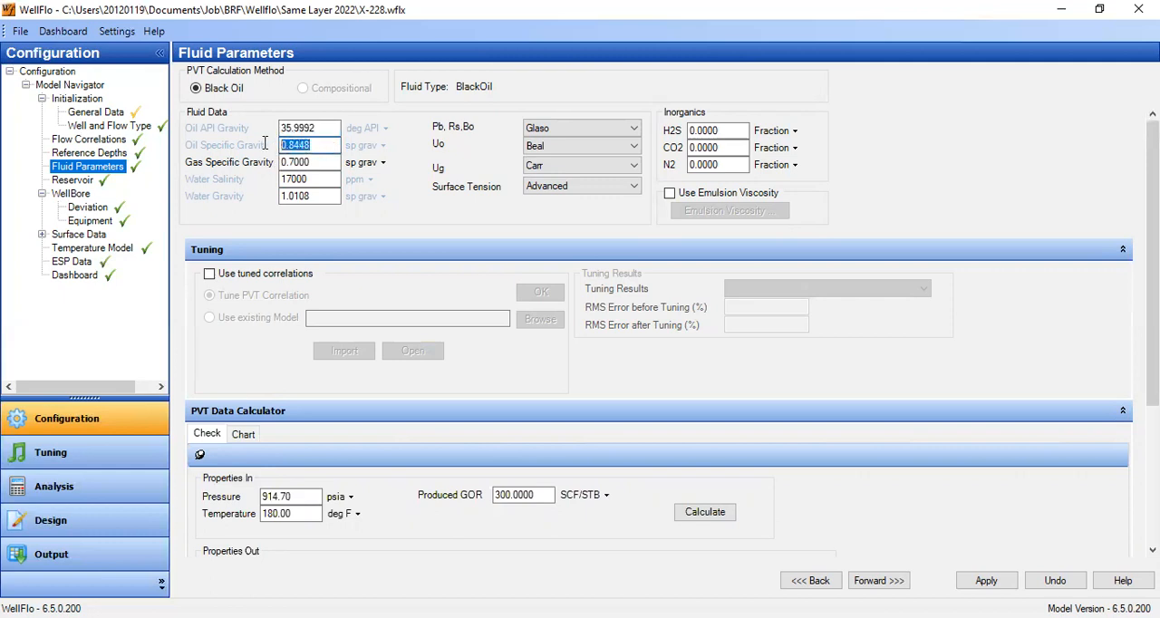
click(318, 149)
click(313, 128)
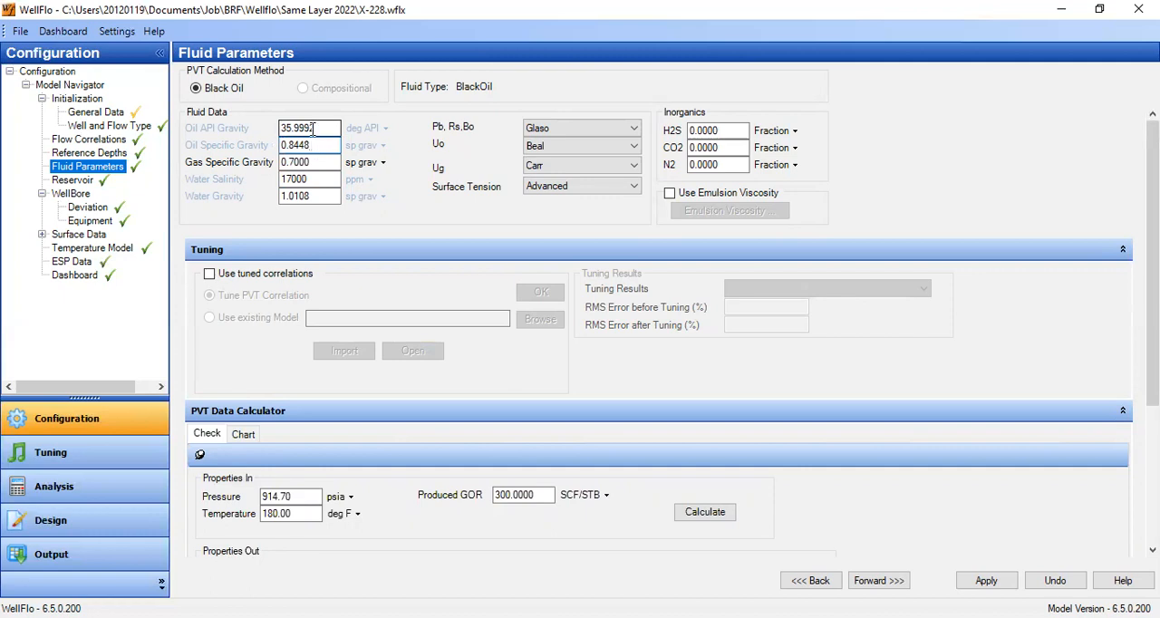
drag(312, 128, 225, 132)
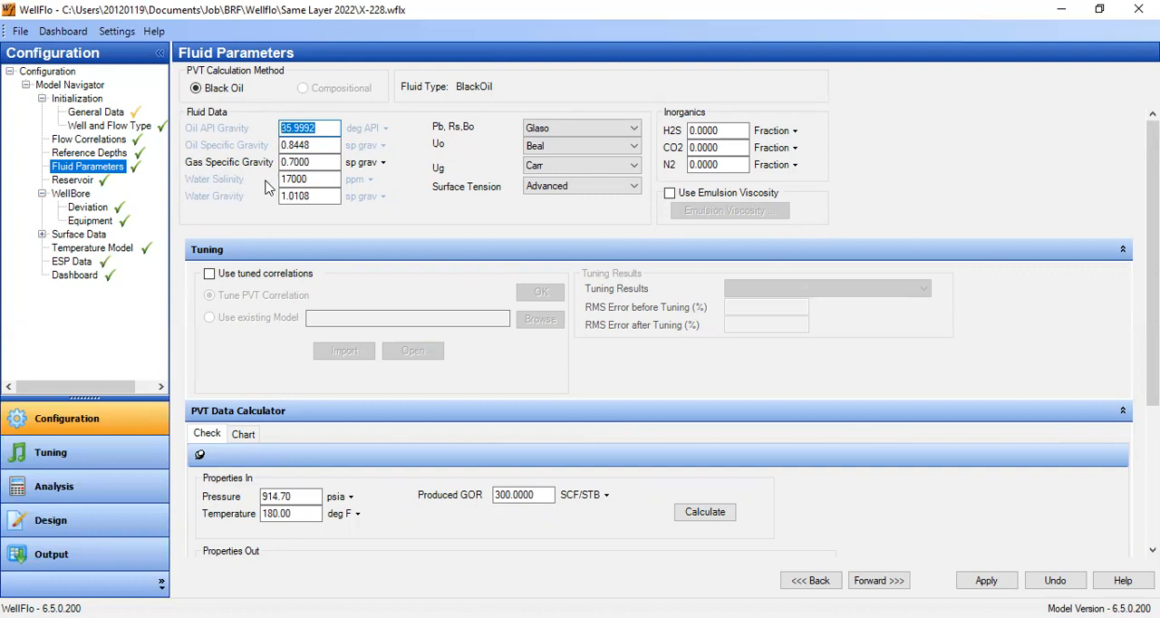
drag(322, 179, 263, 176)
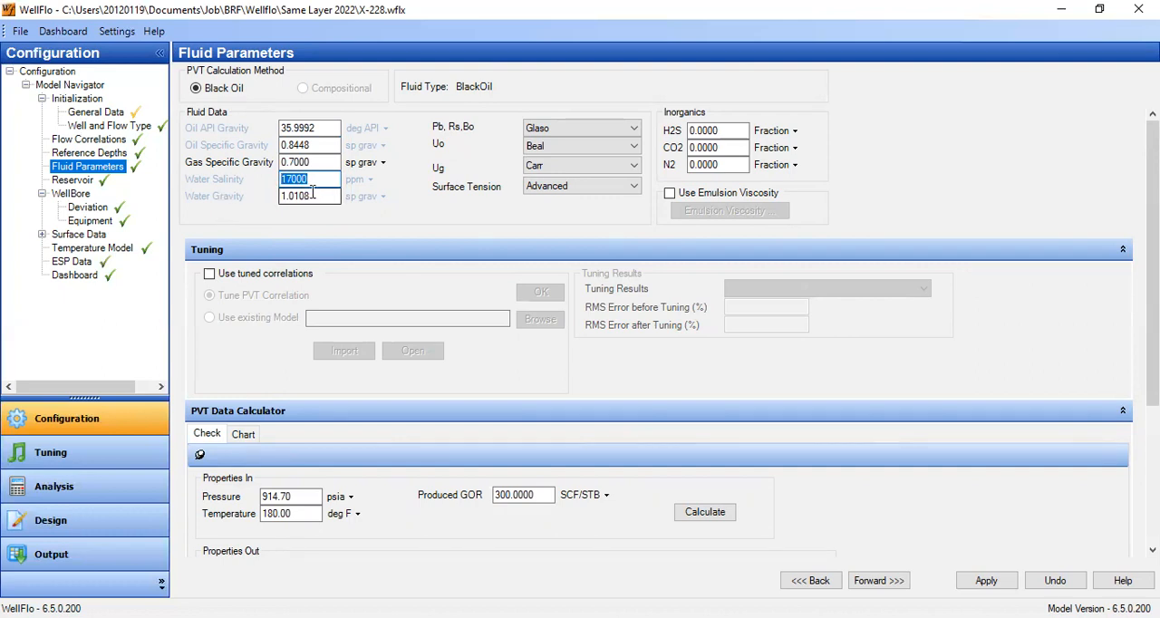
drag(327, 161, 268, 182)
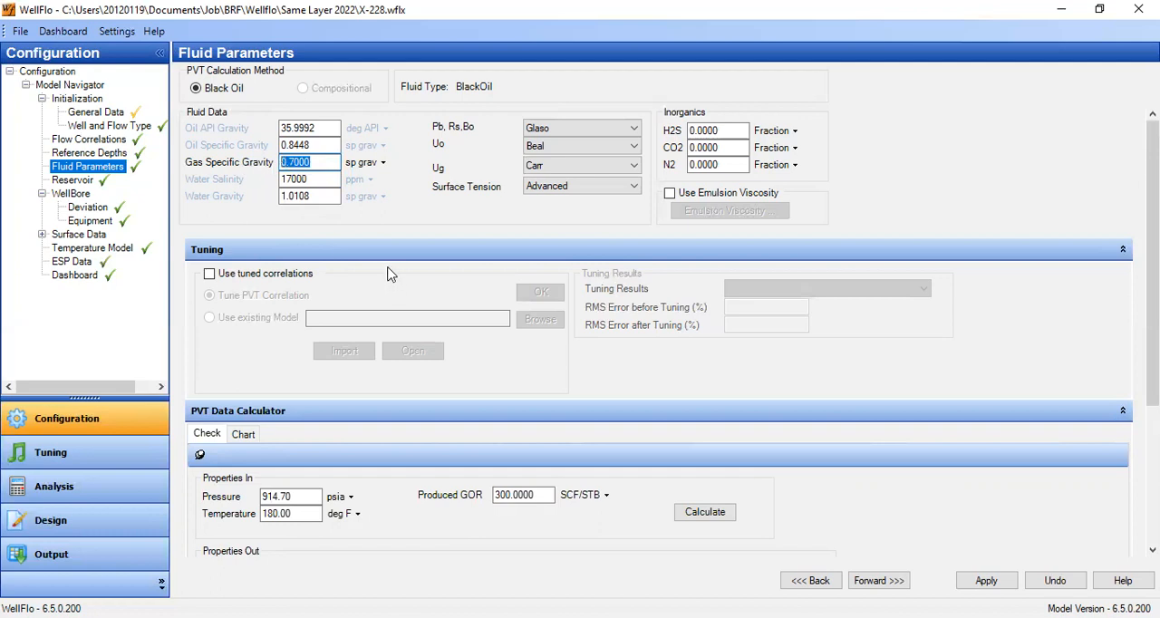
click(582, 130)
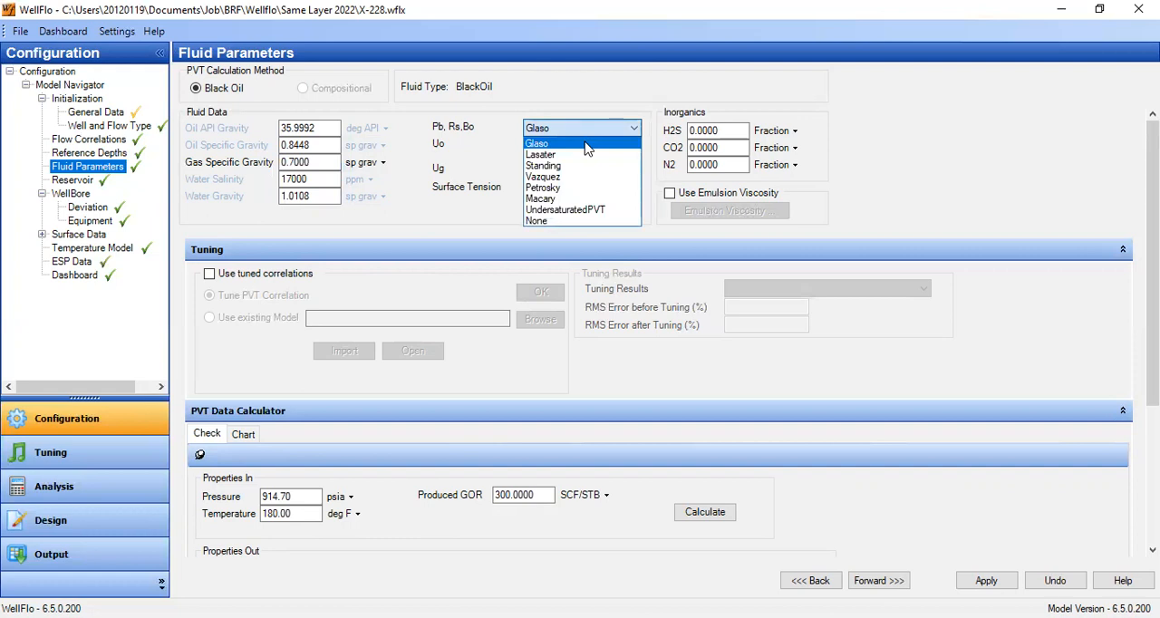
click(979, 214)
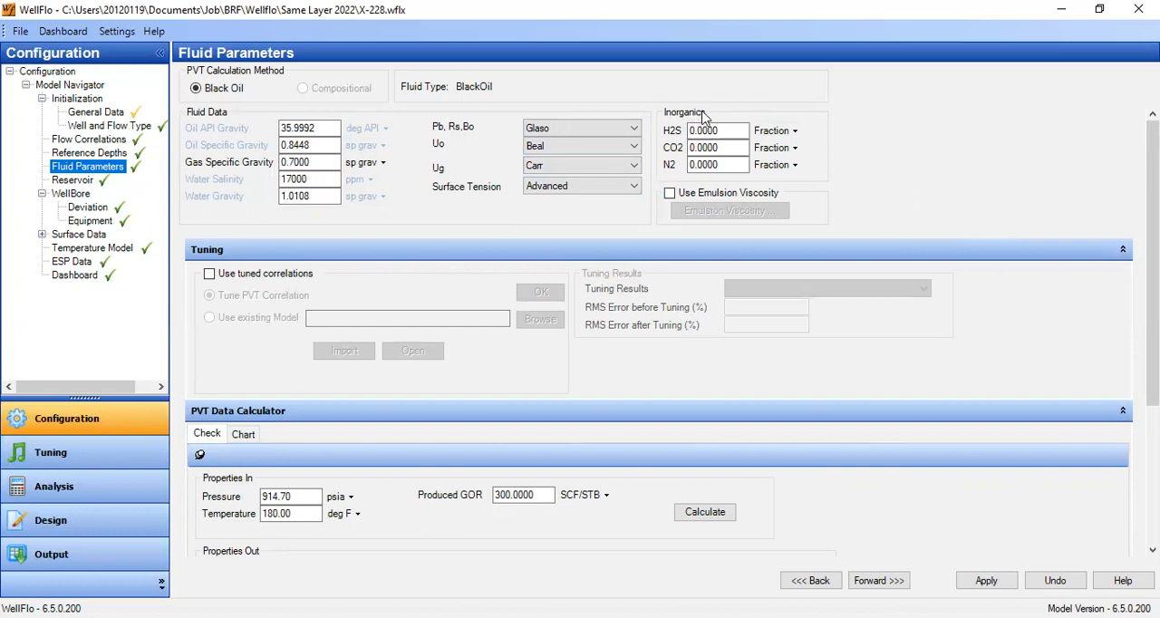
click(723, 130)
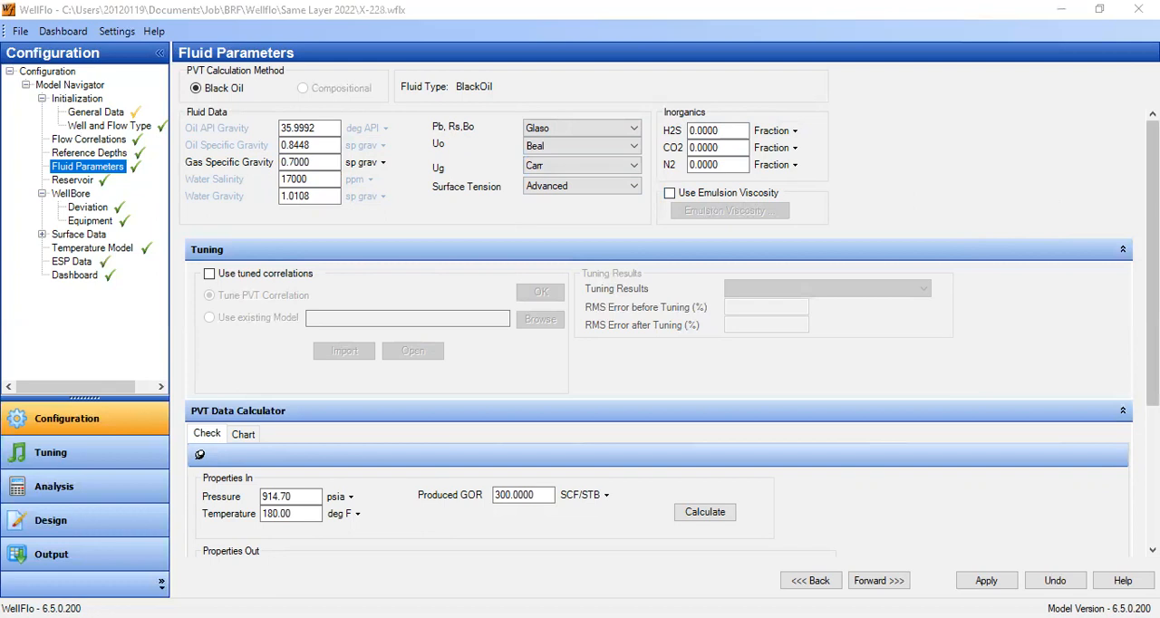
scroll(725, 267, down, 5)
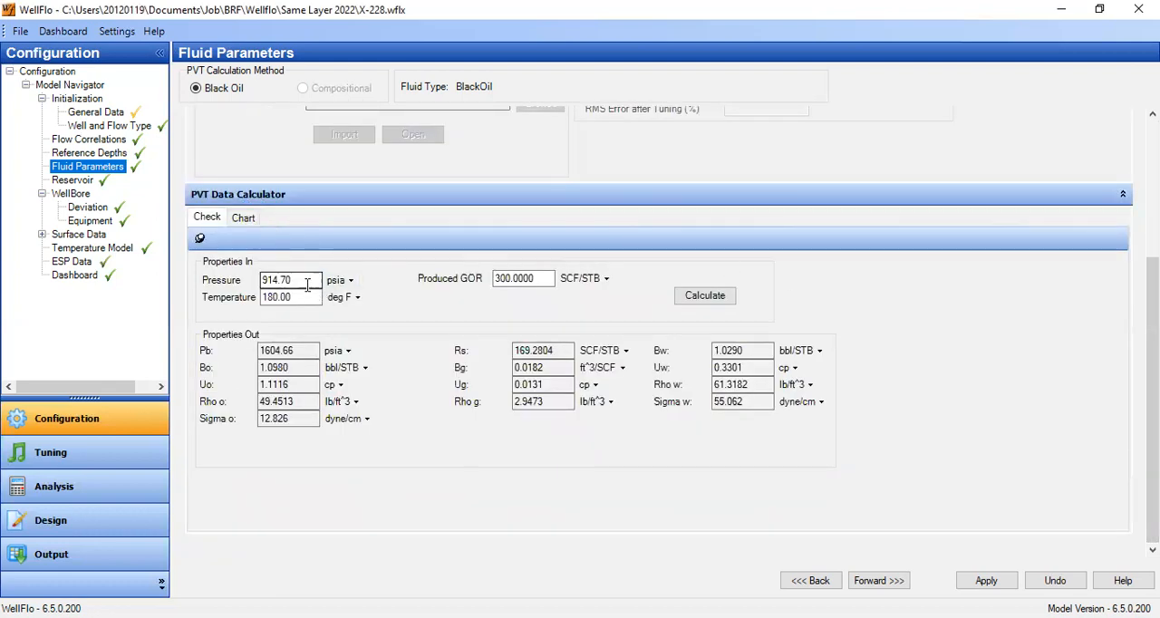
- Examine the fluid data and correlation choices against the properties calculated in the PVT Data Calculator
scroll(307, 278, up, 5)
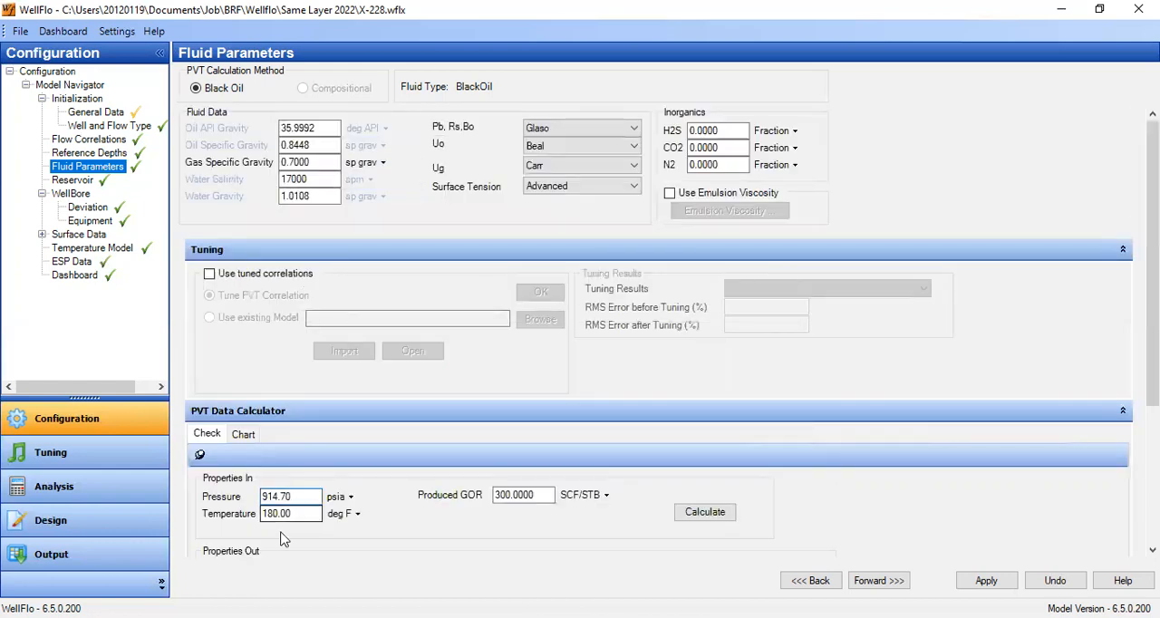
scroll(1005, 453, down, 5)
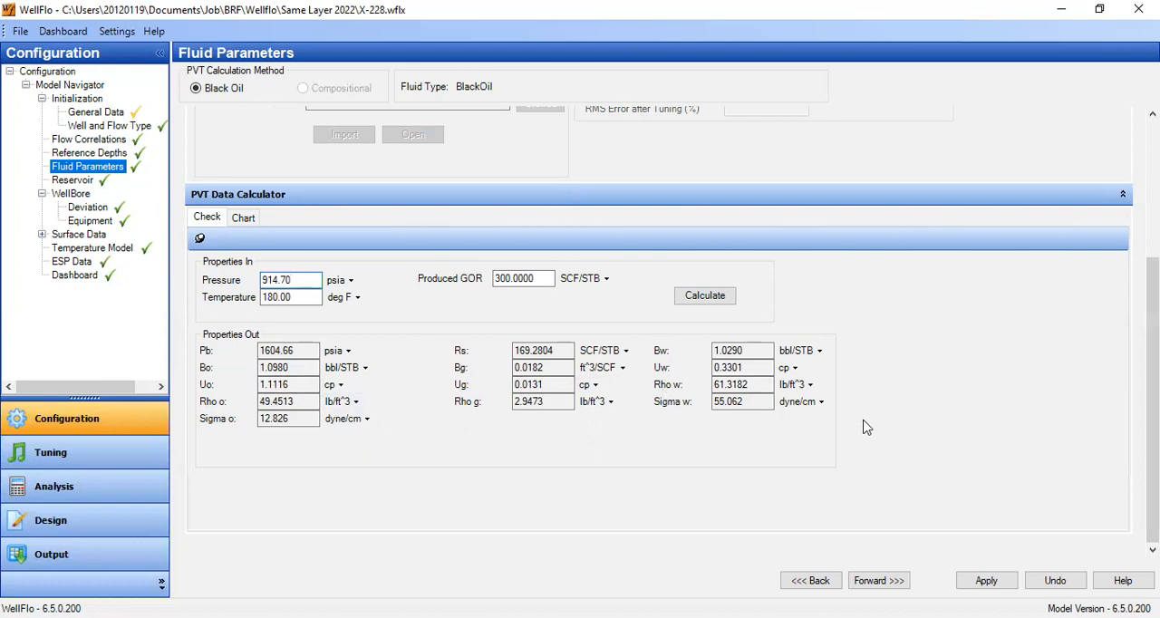
scroll(1152, 271, up, 5)
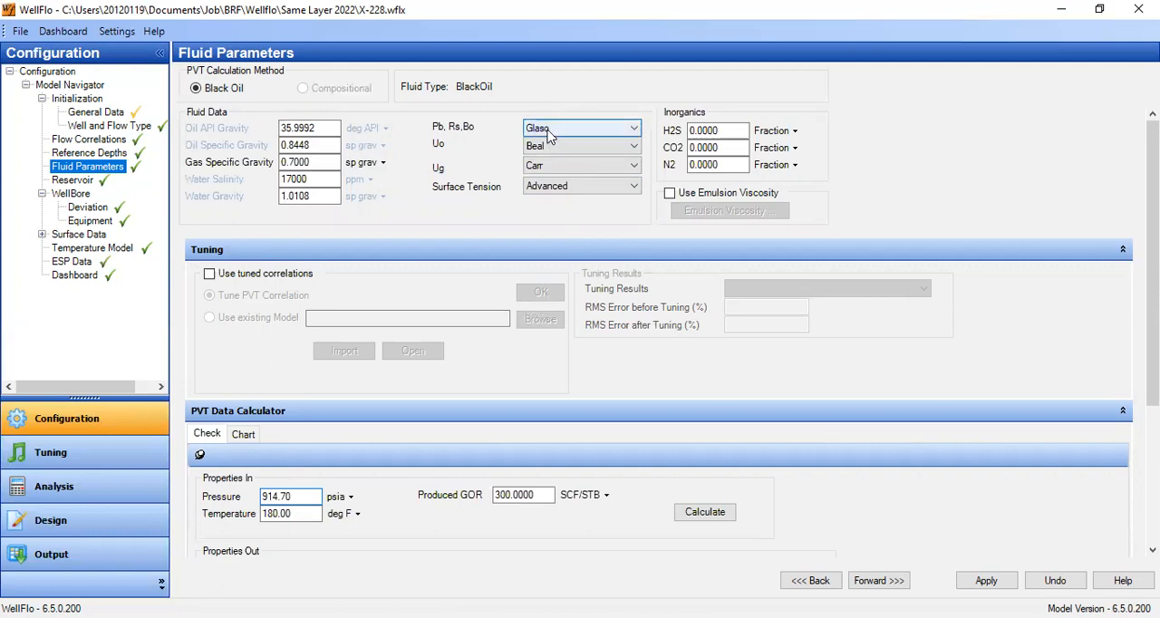
drag(1151, 278, 1152, 430)
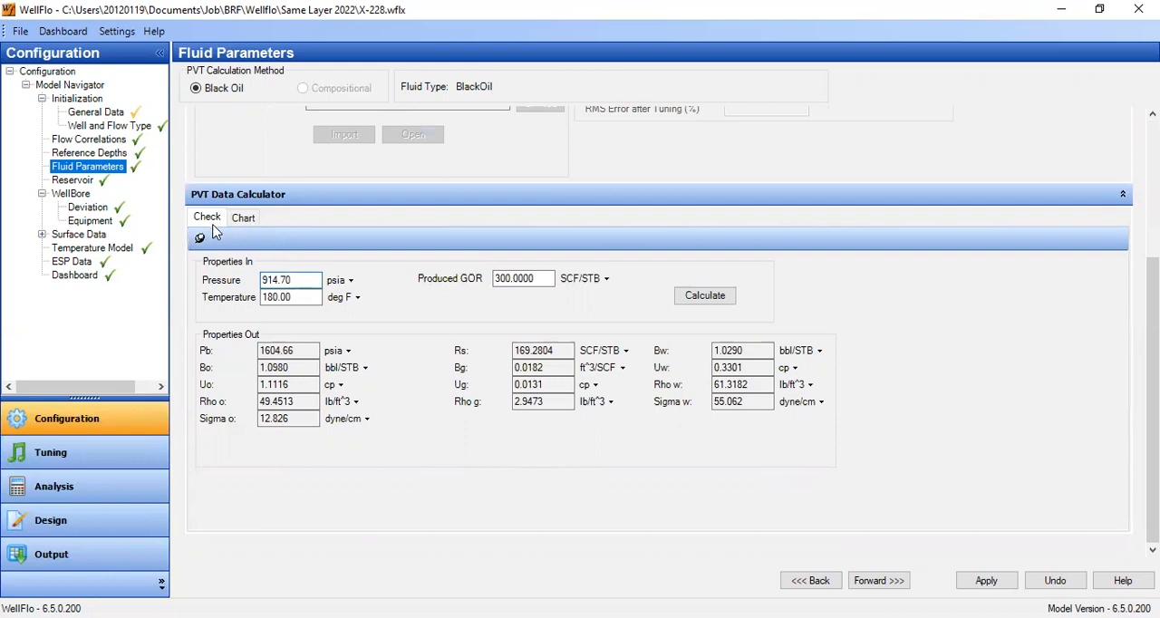
- Change the PVT chart type to Oil FVF and plot it
click(243, 218)
scroll(544, 363, down, 5)
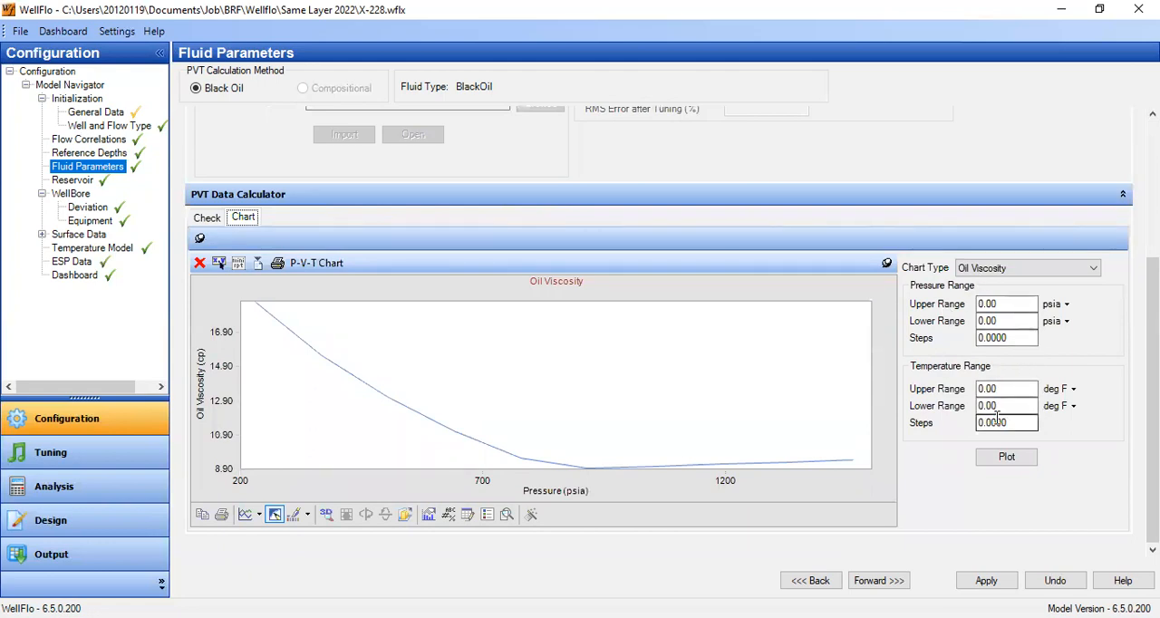
click(1056, 272)
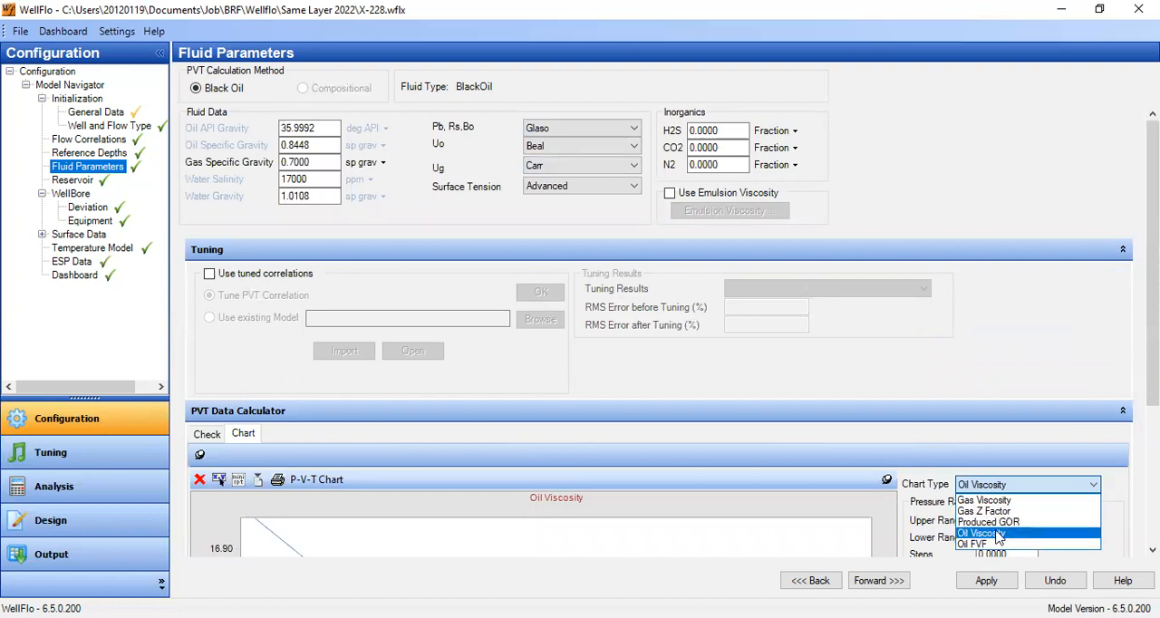
click(1062, 480)
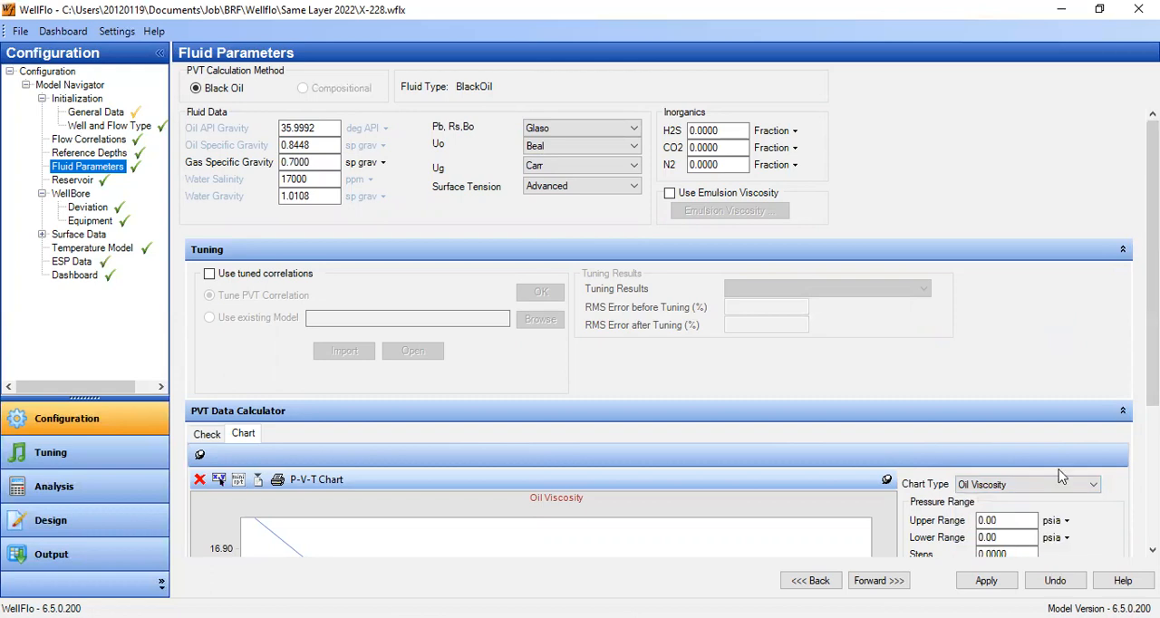
click(1033, 489)
click(977, 543)
scroll(1124, 407, down, 3)
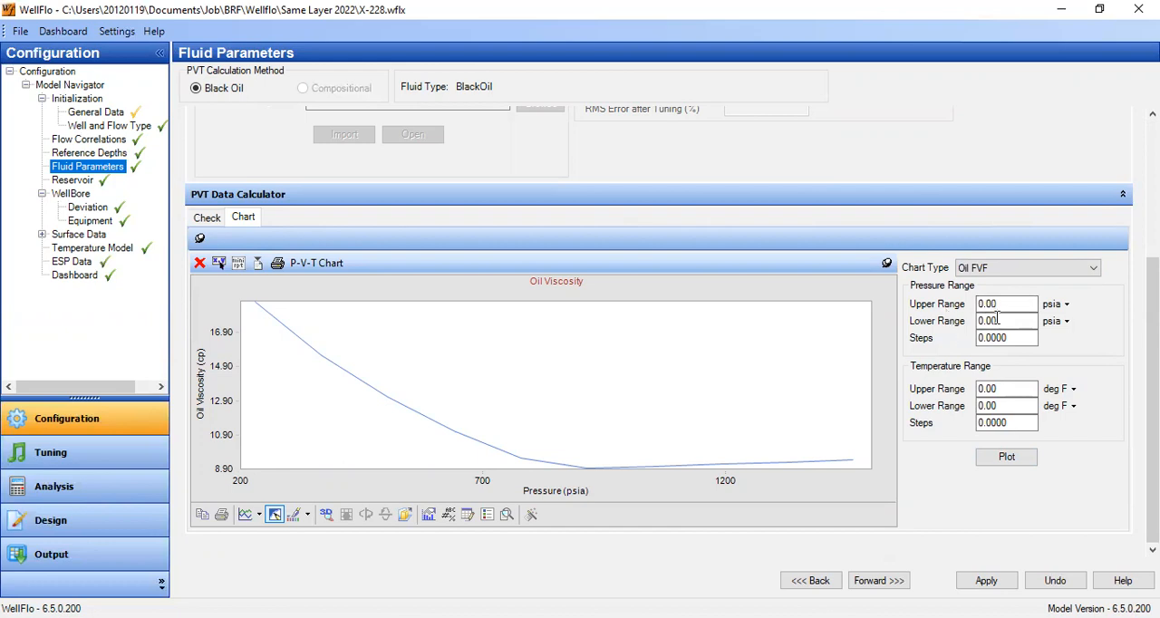
click(1013, 461)
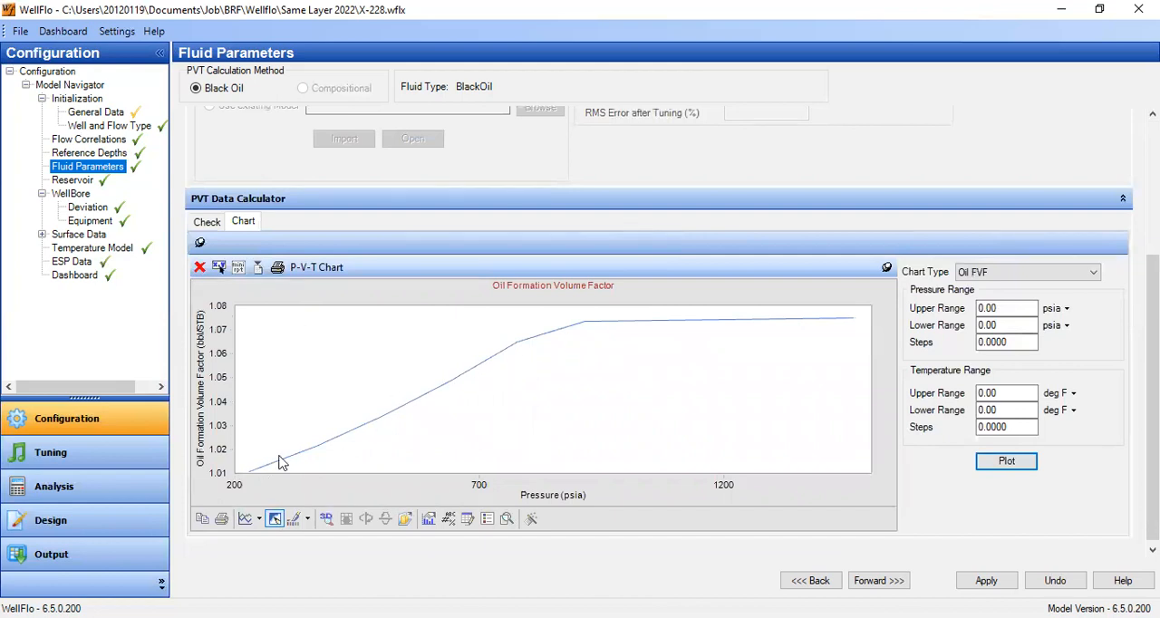
- Show the data table beneath the Oil Formation Volume Factor chart to read its values, and hide it again
scroll(578, 352, up, 3)
right_click(578, 347)
click(1011, 333)
drag(1153, 319, 1152, 458)
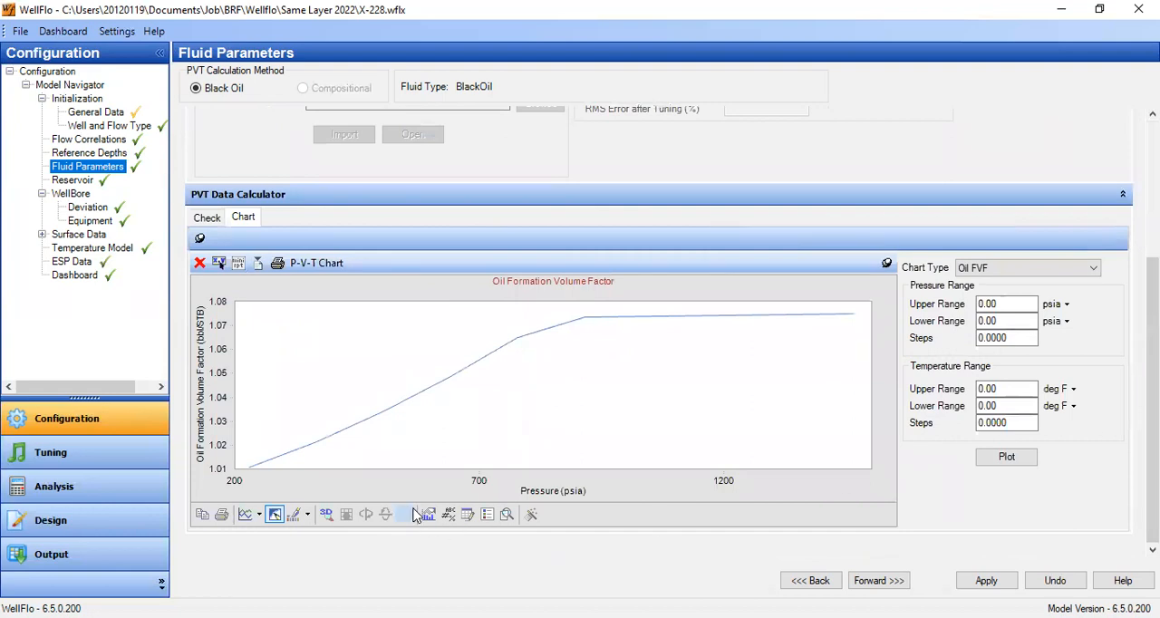
click(468, 522)
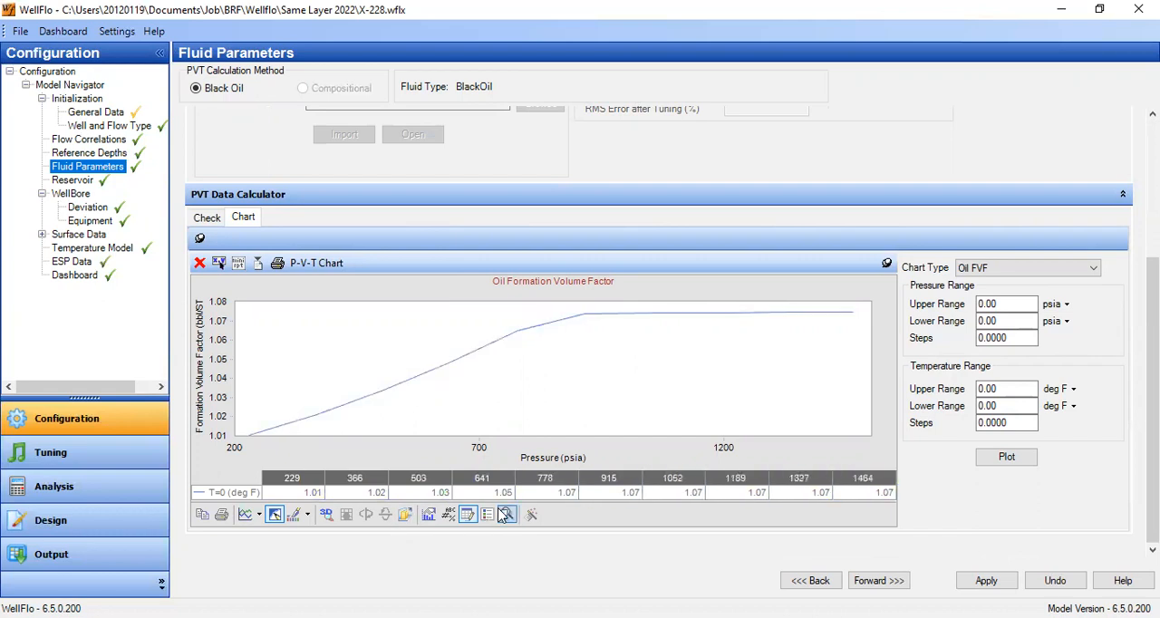
click(468, 515)
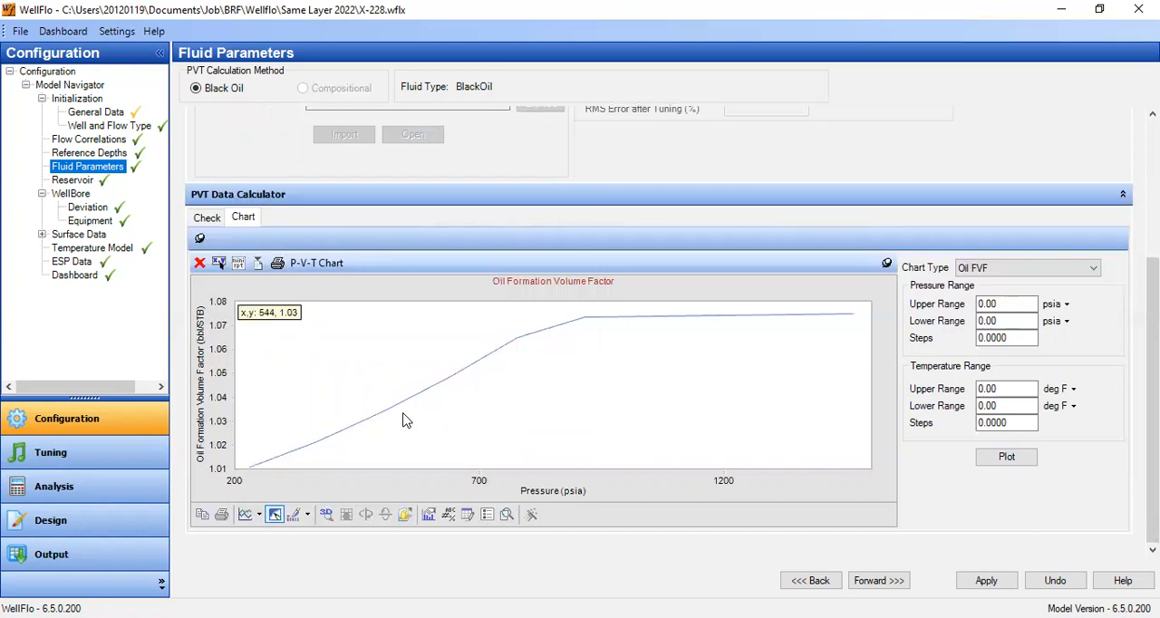
- Apply the fluid parameter changes and open the reservoir data of the BRF layer
click(86, 181)
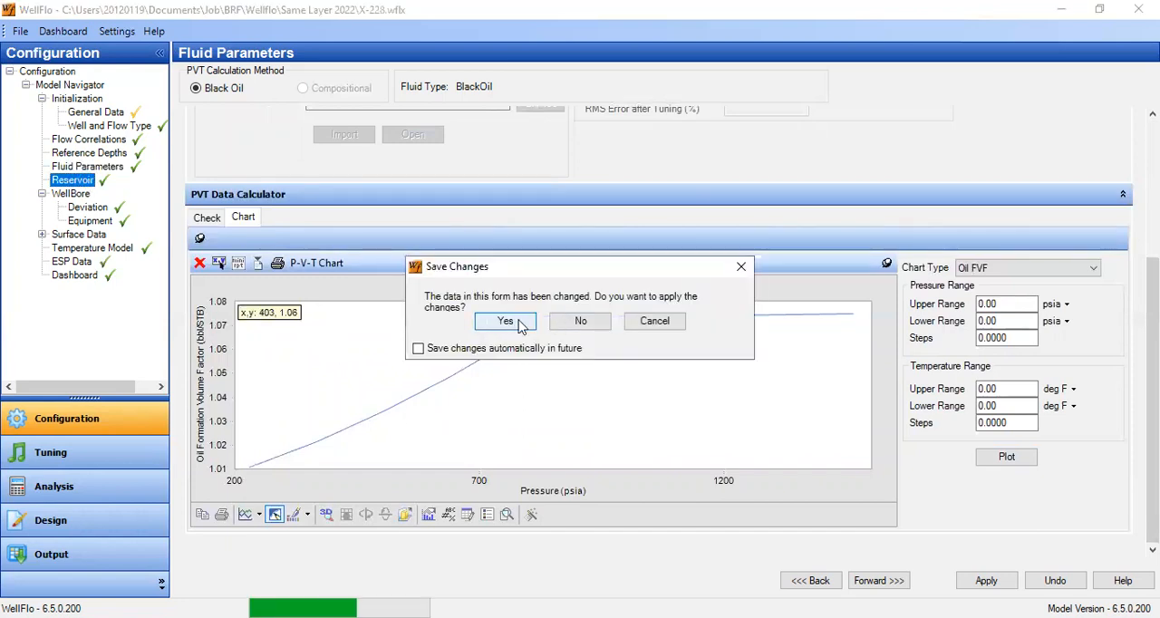
click(506, 322)
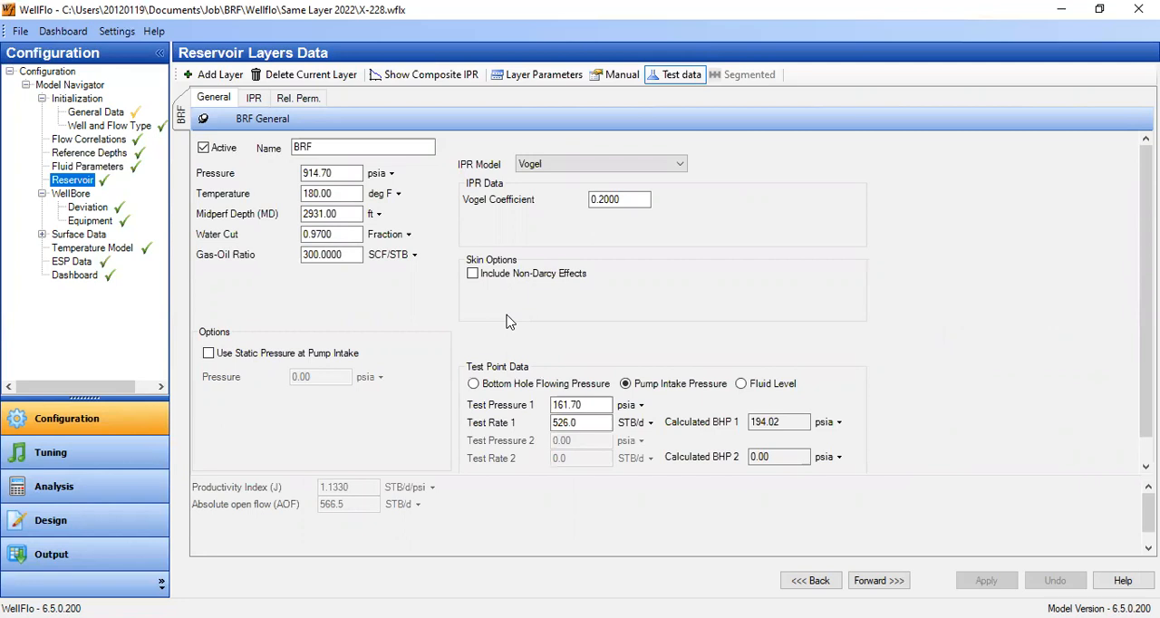
double_click(338, 153)
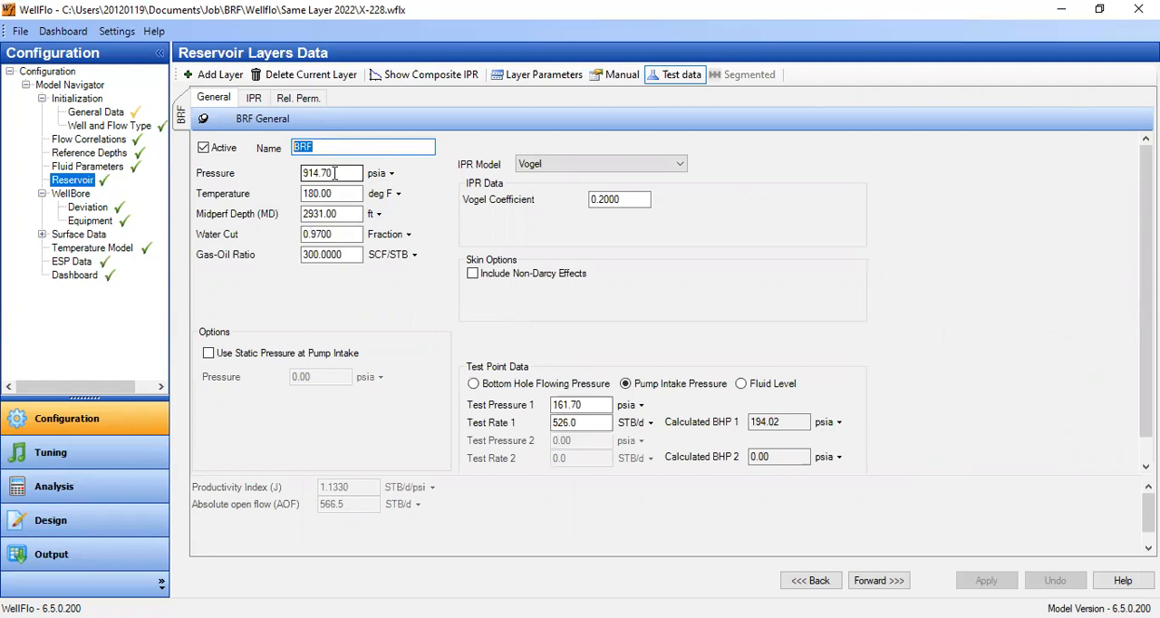
click(334, 173)
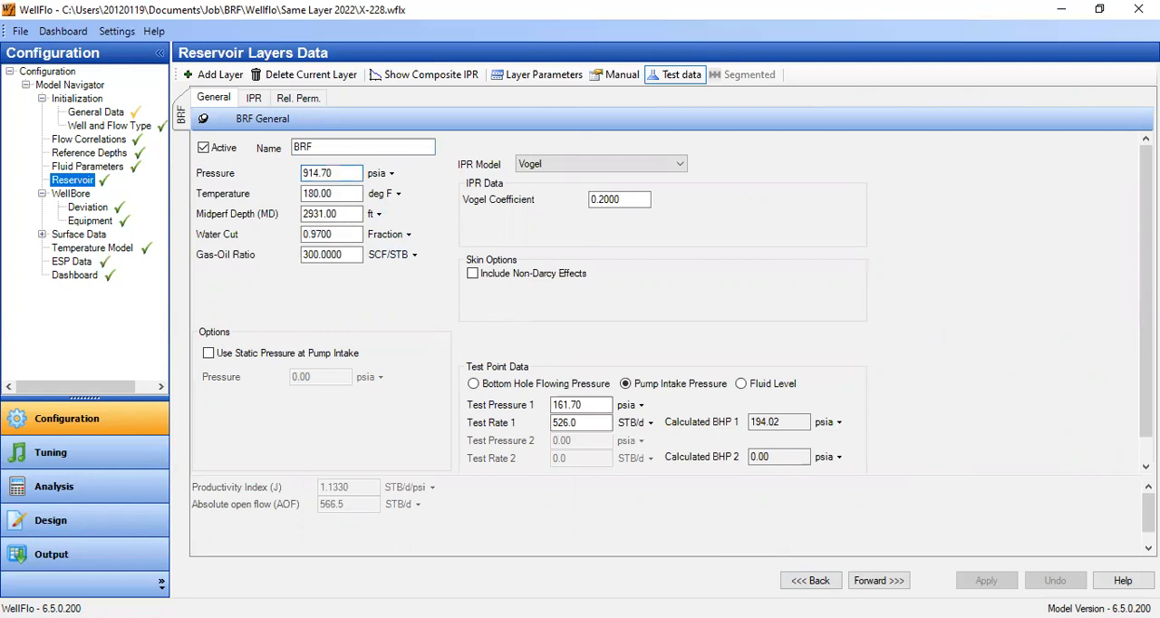
- Set the BRF layer's midperf depth (MD) to 2954 ft and view its IPR curve
key(alt+Tab)
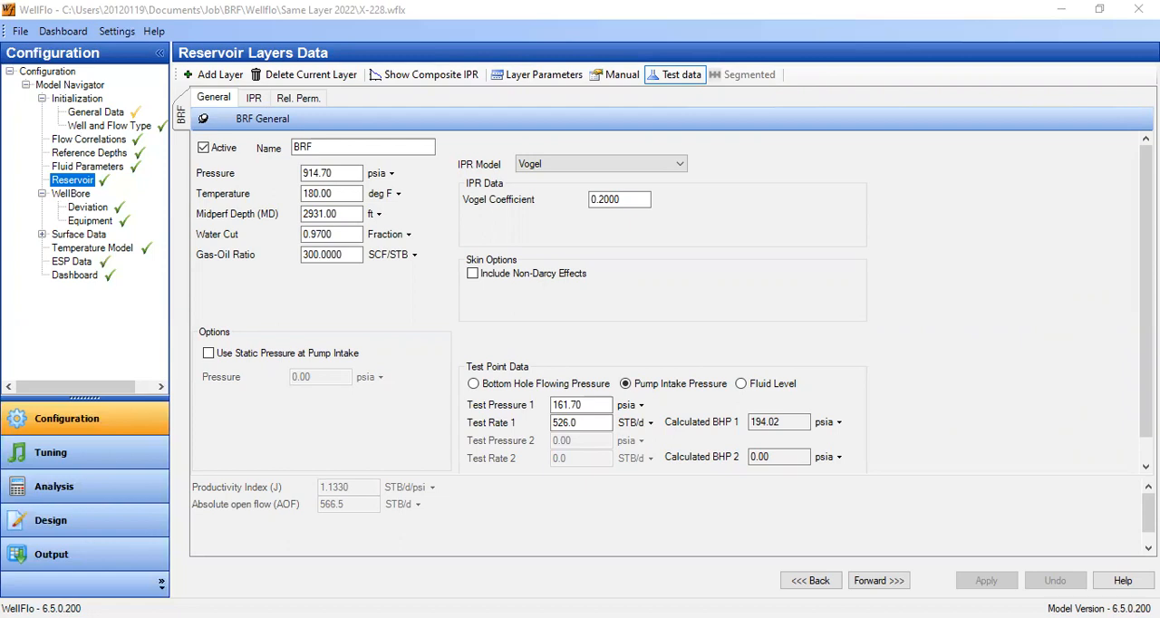
drag(314, 215, 392, 226)
text(54)
click(352, 234)
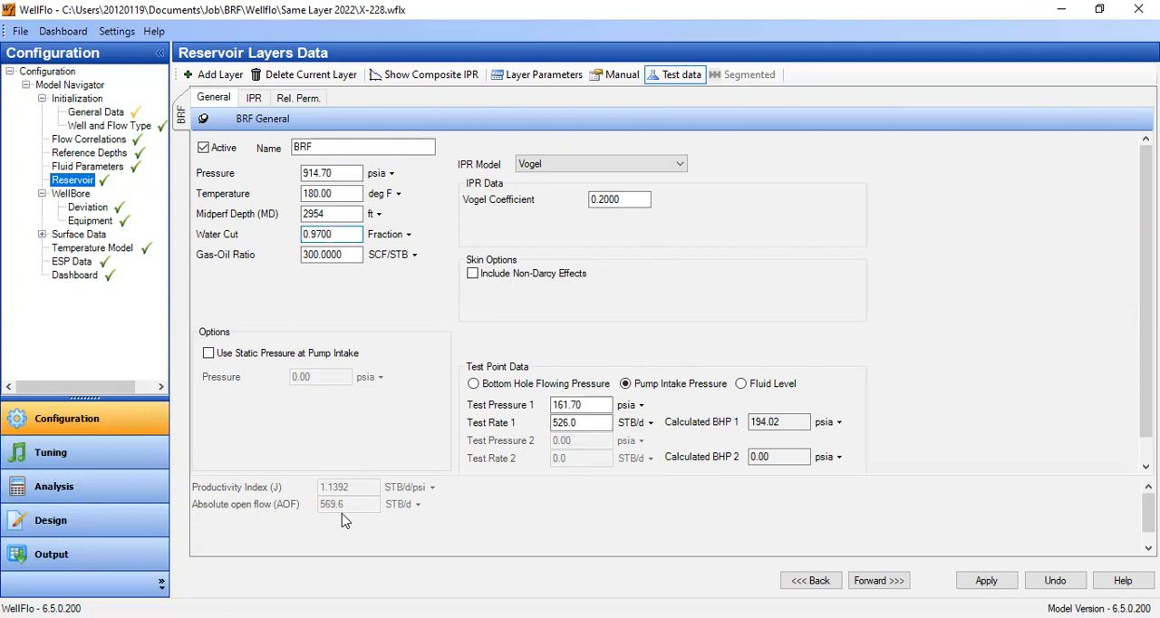
click(254, 100)
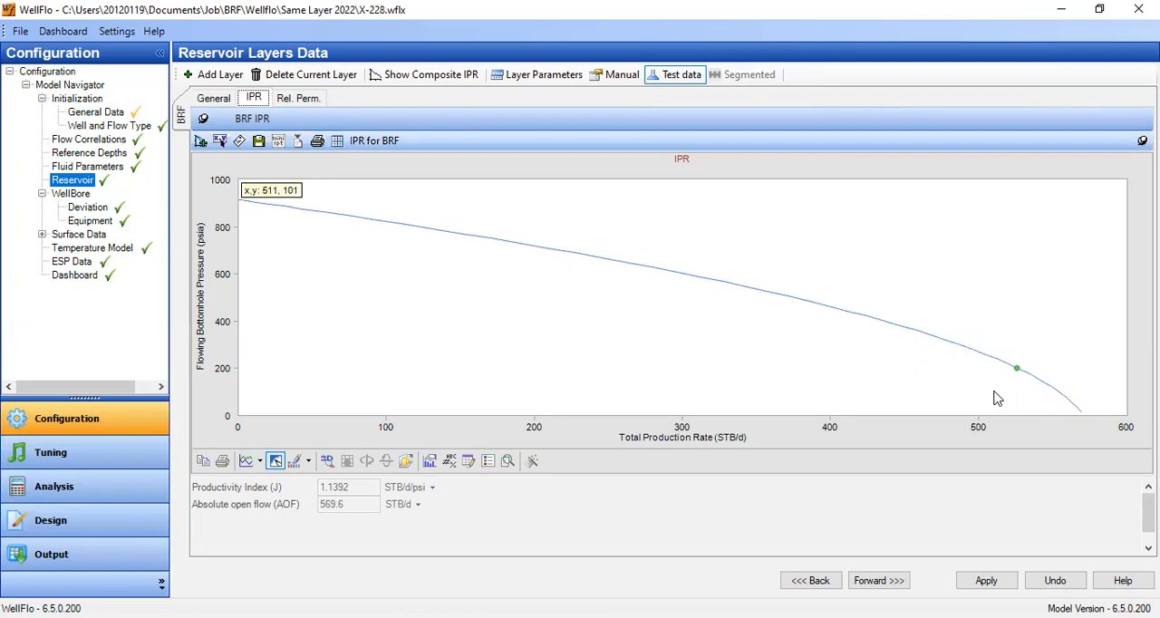
click(204, 96)
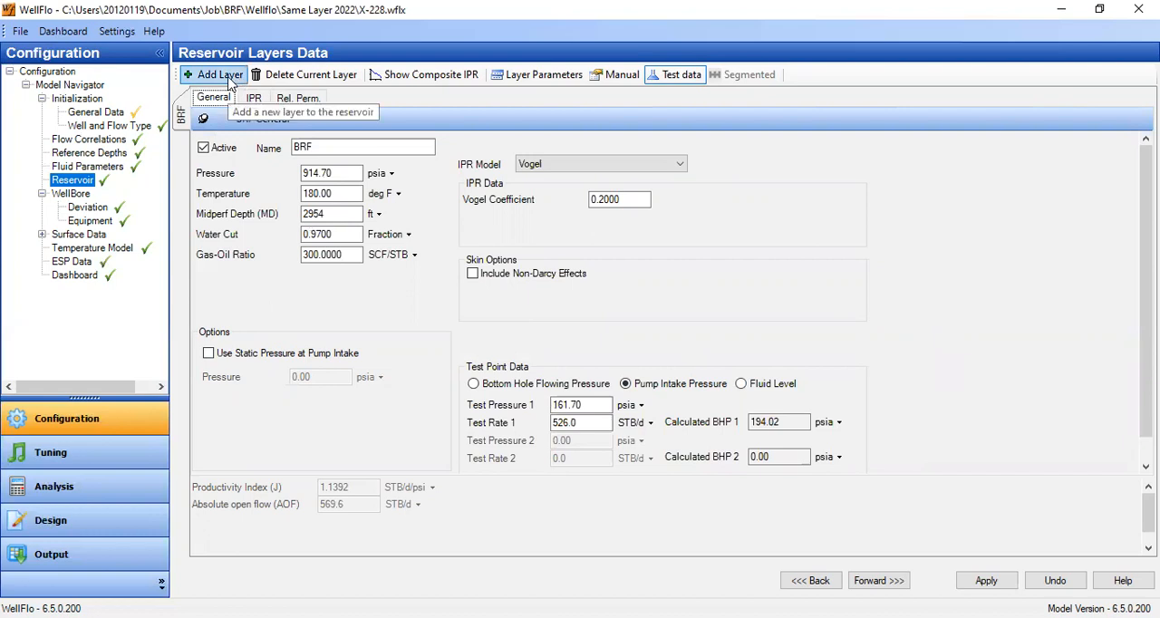
- Add a reservoir layer named Match with a pressure of 914.7 psia and a temperature of 180 deg F
click(221, 81)
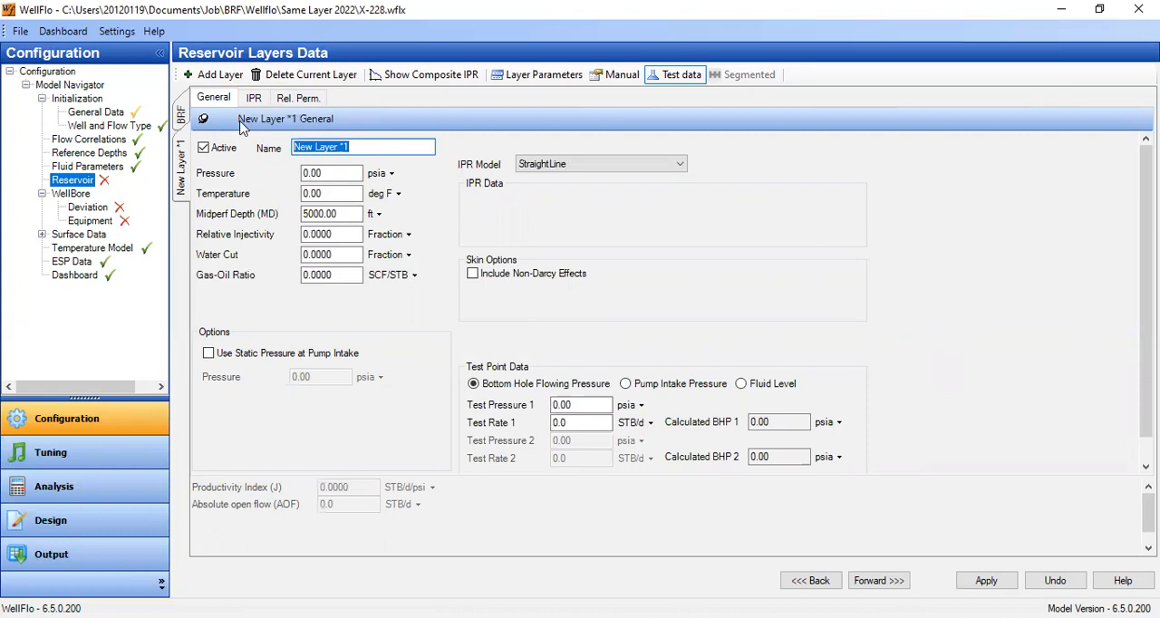
text(Match)
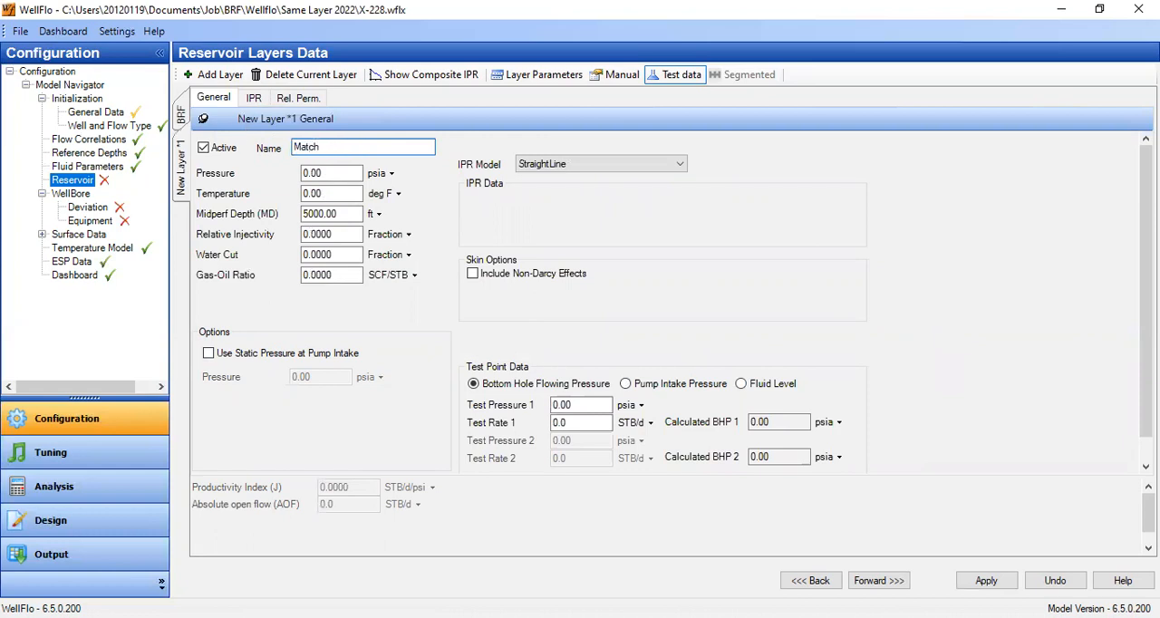
click(340, 174)
drag(343, 176, 261, 169)
text(914)
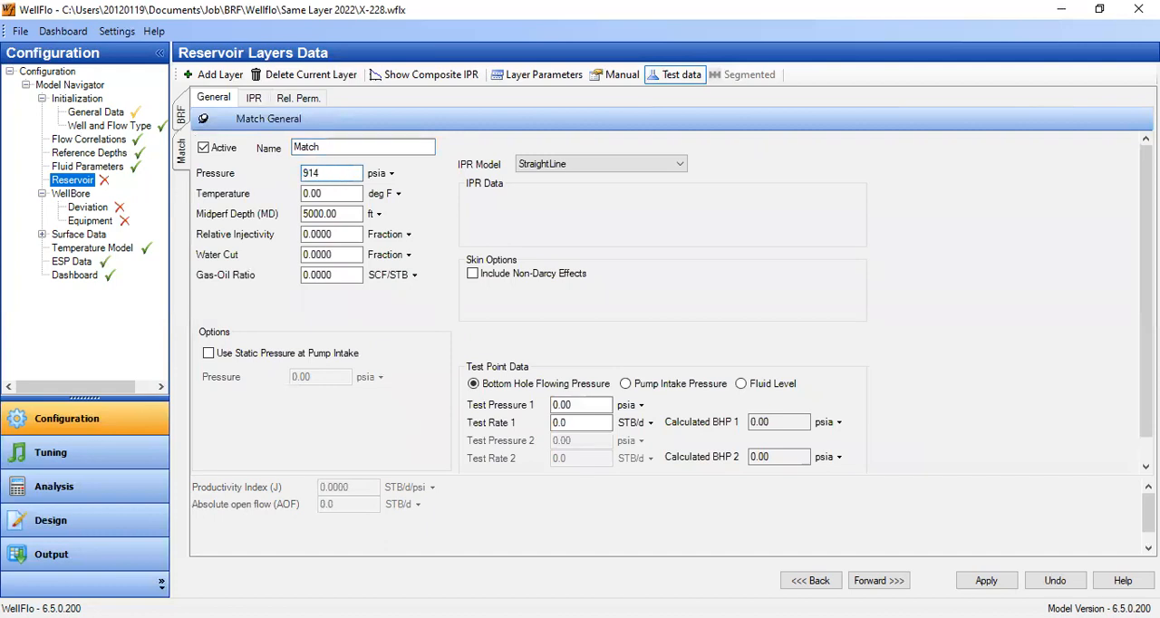
text(.7)
key(Tab)
text(180)
- Switch the Match layer to layer-parameters input and set its midperf depth (MD) to 2954 ft
click(521, 79)
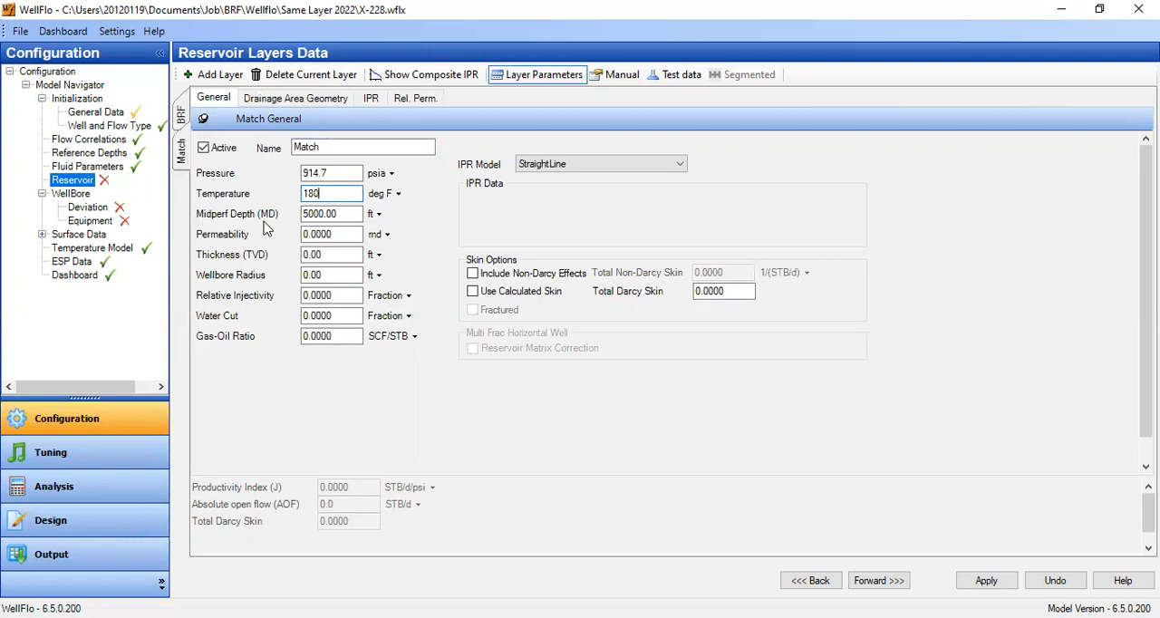
key(Tab)
text(2953)
key(BackSpace)
text(4)
key(Tab)
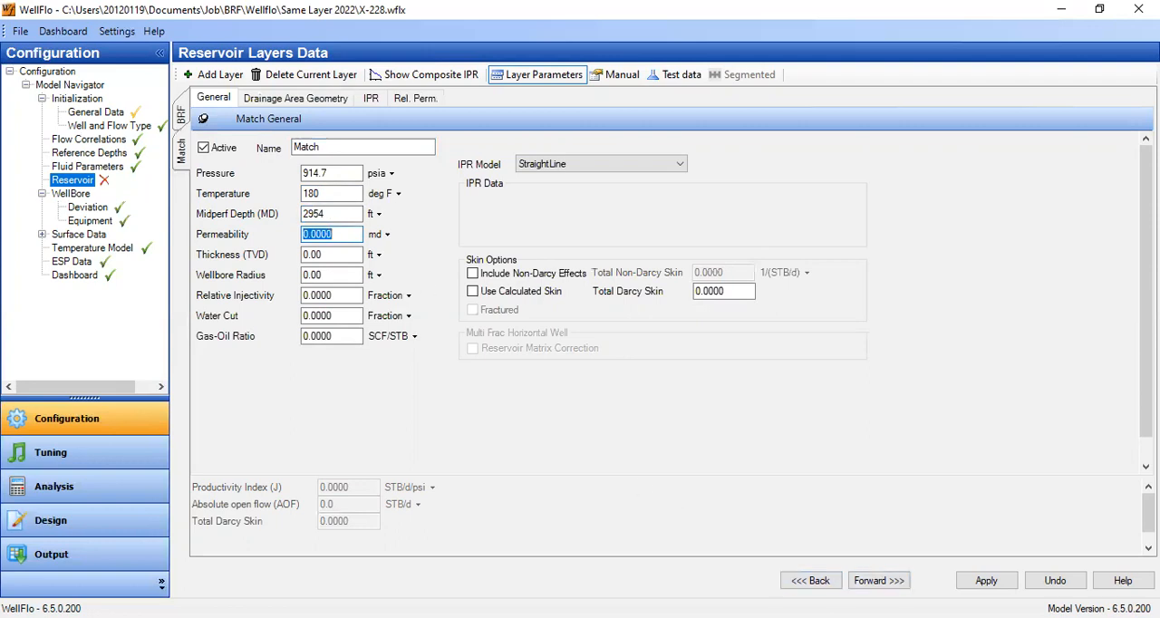
- Set the Match layer's permeability to 134 md
key(alt+Tab)
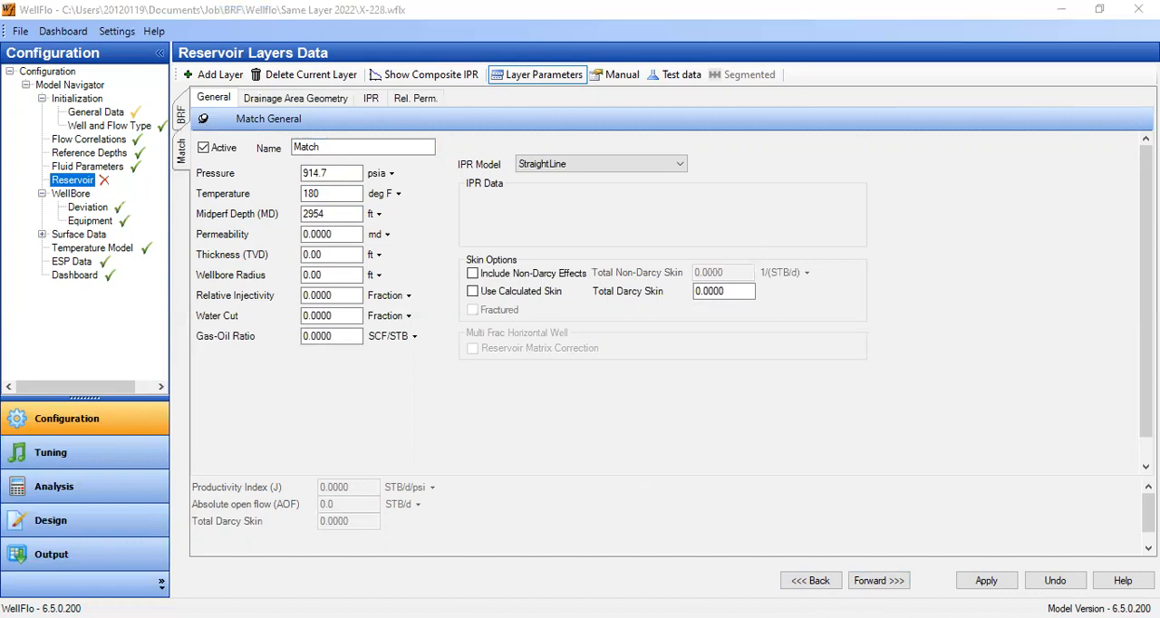
key(alt+Tab)
text(134)
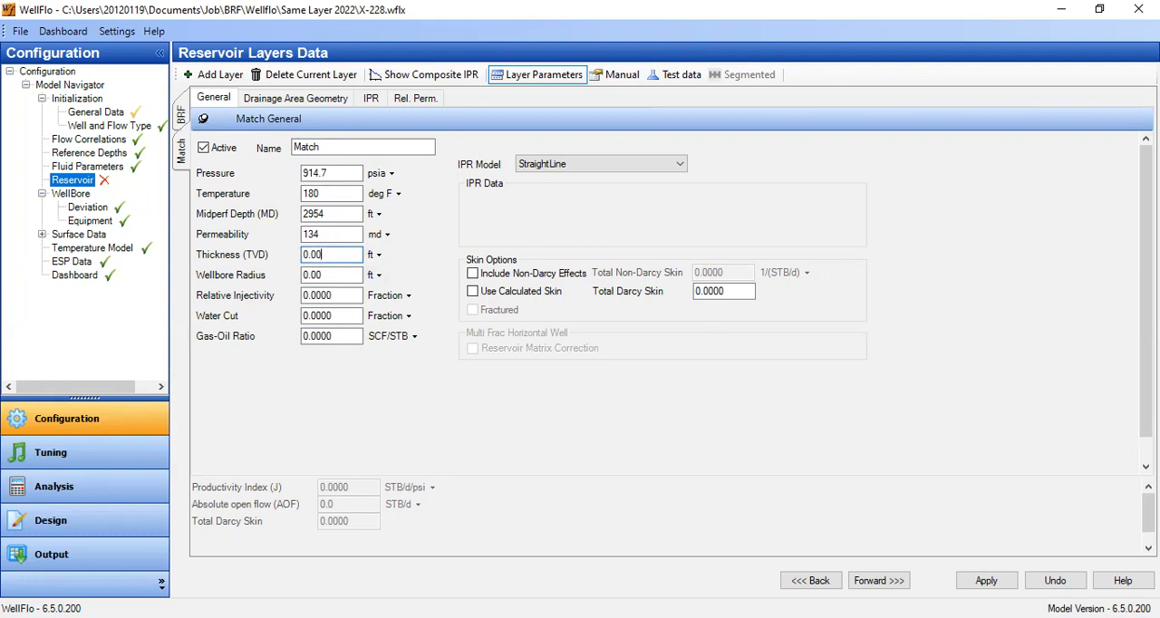
click(335, 235)
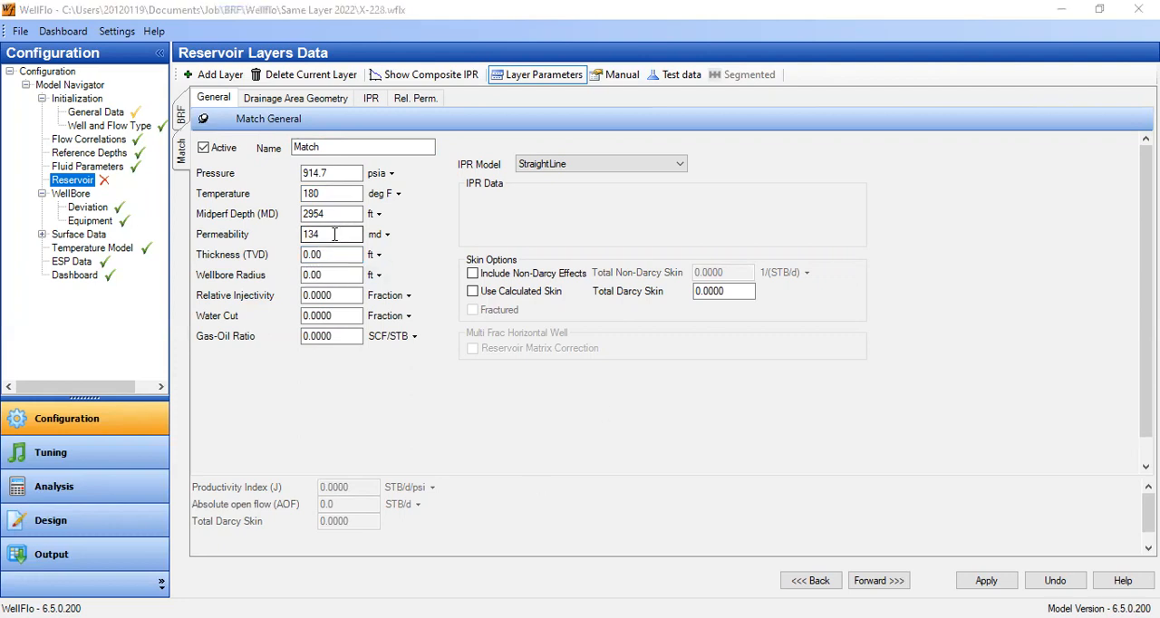
drag(288, 241, 286, 242)
click(353, 408)
- Set the Match layer's thickness (TVD) to 56.5 ft
key(Tab)
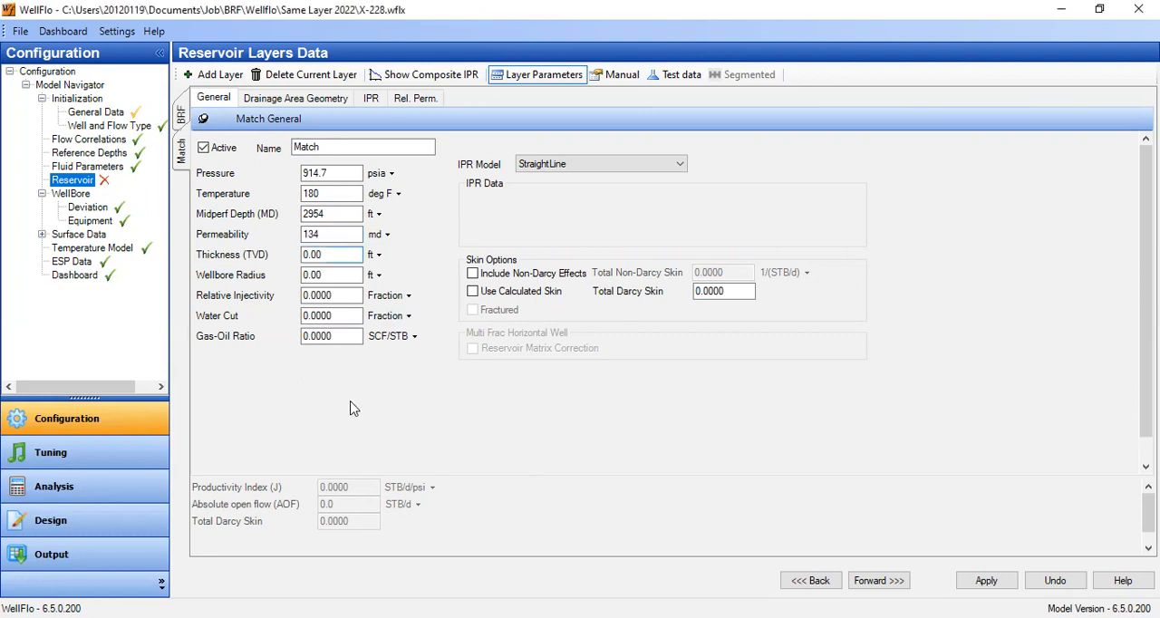
key(BackSpace)
key(BackSpace)
key(BackSpace)
key(BackSpace)
text(56.5)
key(Tab)
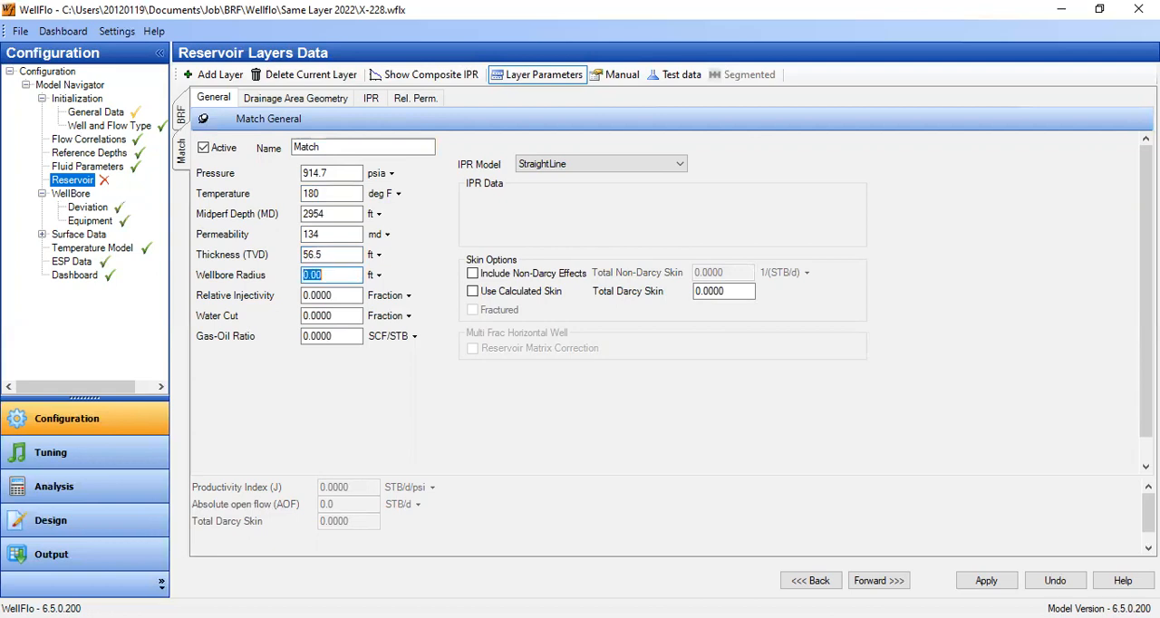
- Set the Match layer's wellbore radius to 0.35 ft
text(0.4)
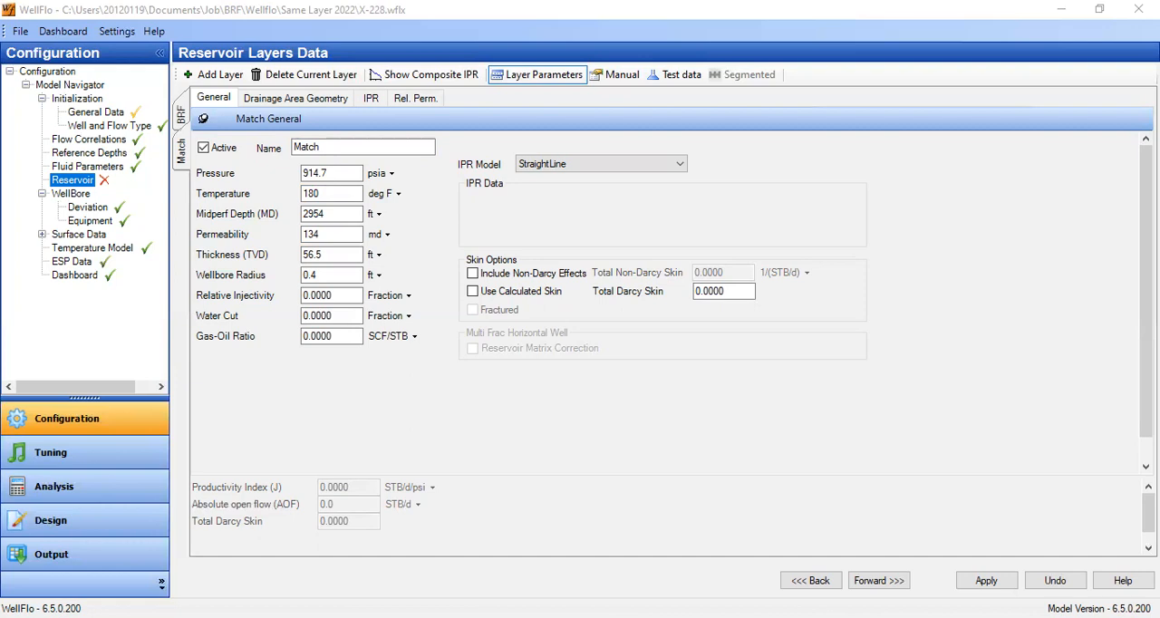
click(330, 275)
click(331, 271)
click(321, 271)
key(BackSpace)
text(35)
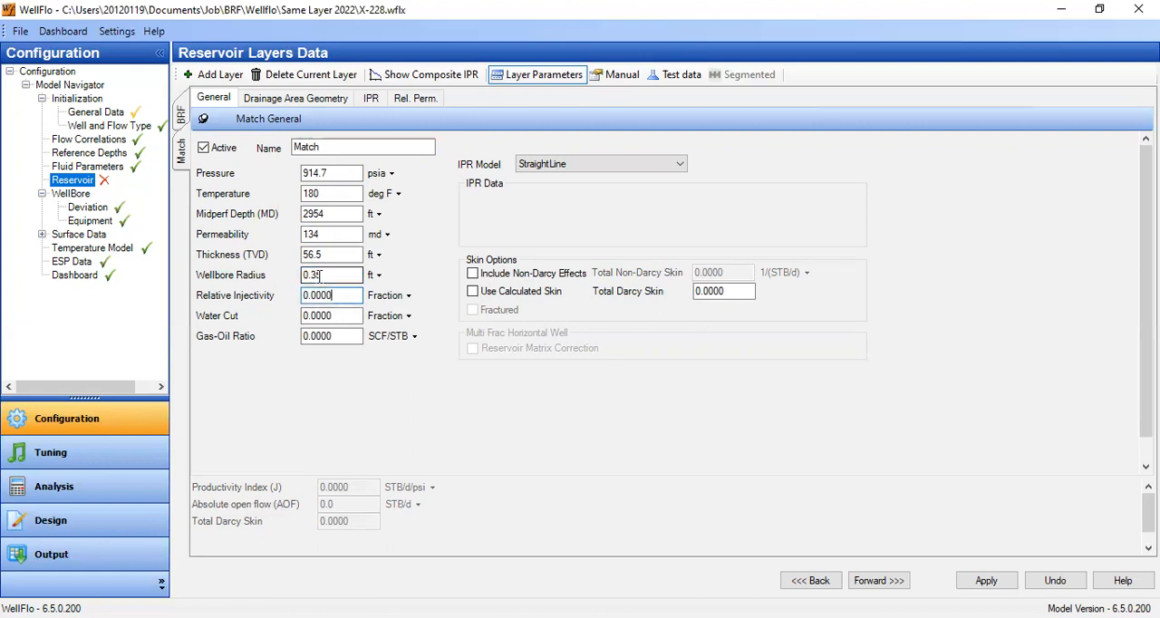
drag(310, 275, 355, 277)
- Set the Match layer's water cut to 0.97 and its gas-oil ratio to 300 SCF/STB
drag(315, 316, 419, 337)
key(BackSpace)
key(BackSpace)
text(97)
key(Tab)
text(300)
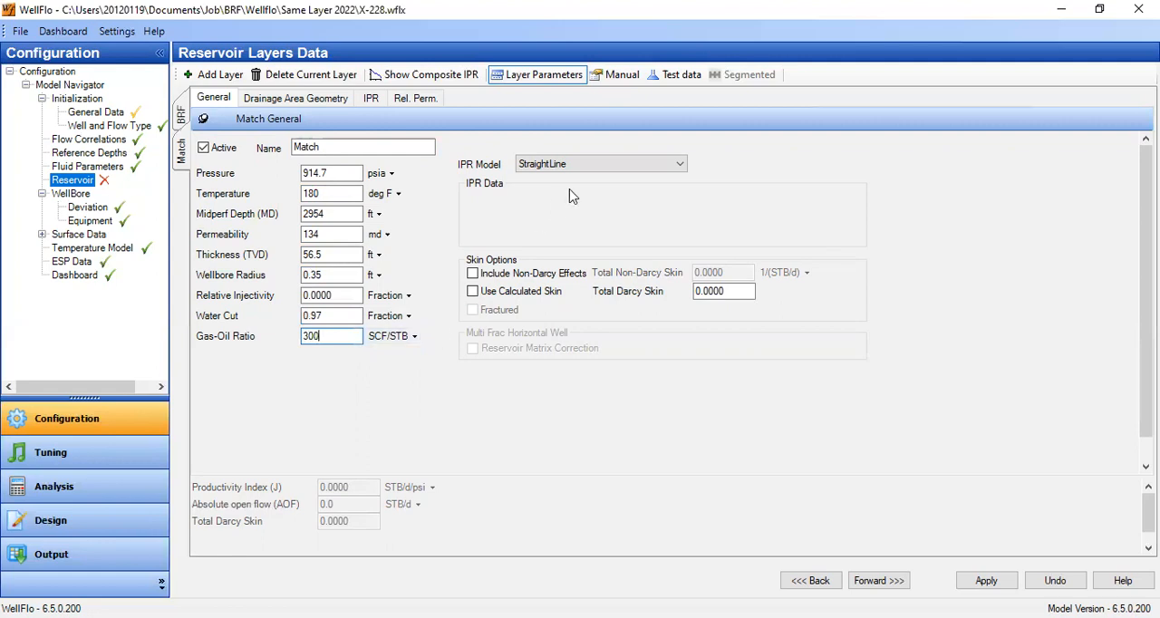
- Choose the Vogel IPR model with a coefficient of 0.2 for the Match layer and enable the calculated skin
click(590, 166)
click(569, 188)
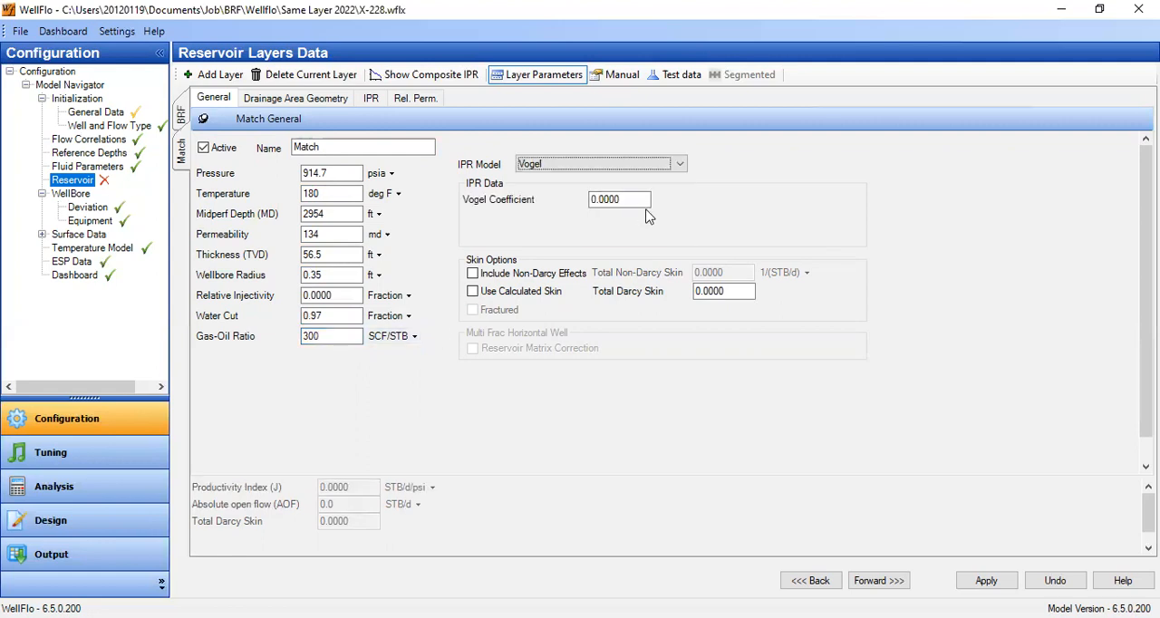
drag(599, 201, 635, 204)
text(2)
click(517, 295)
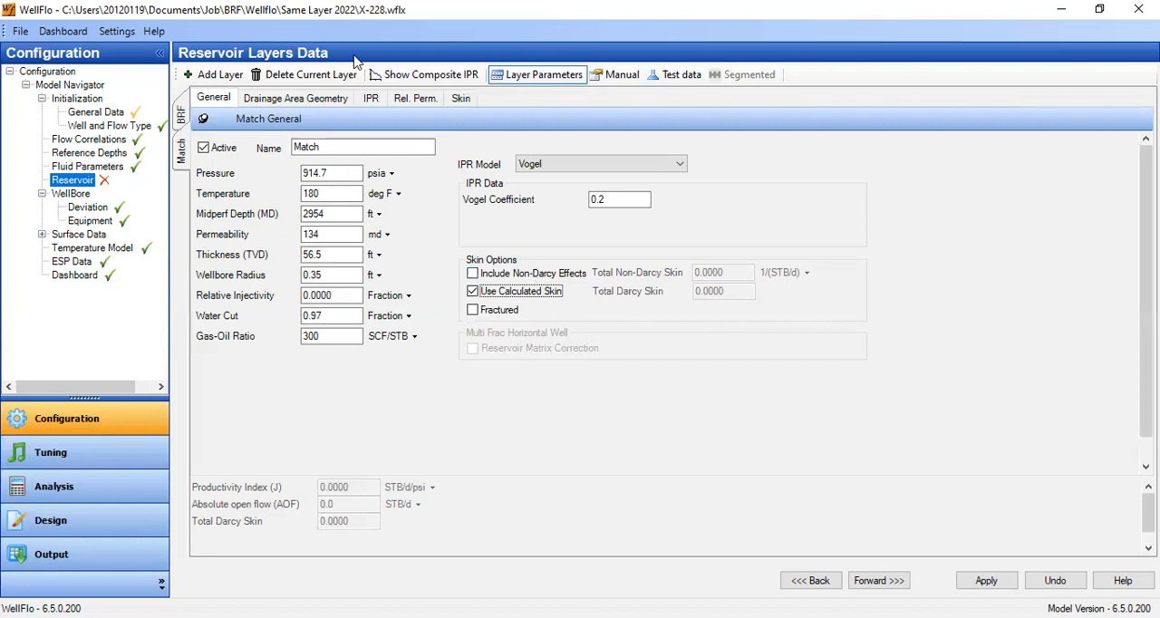
- Set the Match layer's equivalent drainage radius to 250 m for the circular drainage shape
click(321, 100)
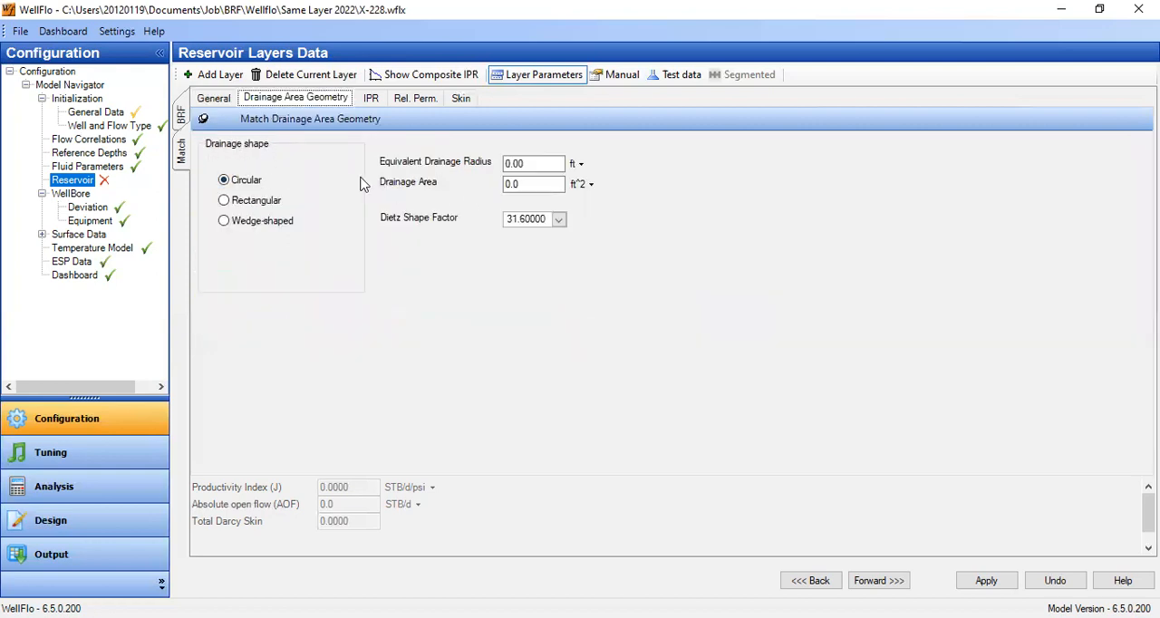
click(582, 165)
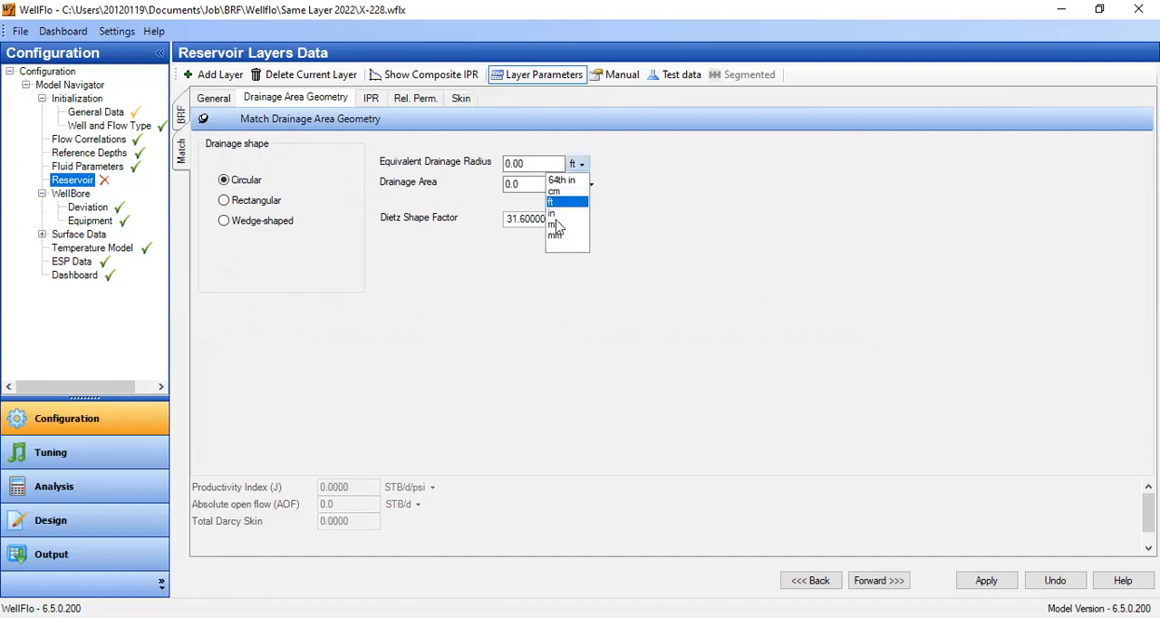
click(580, 188)
text(250)
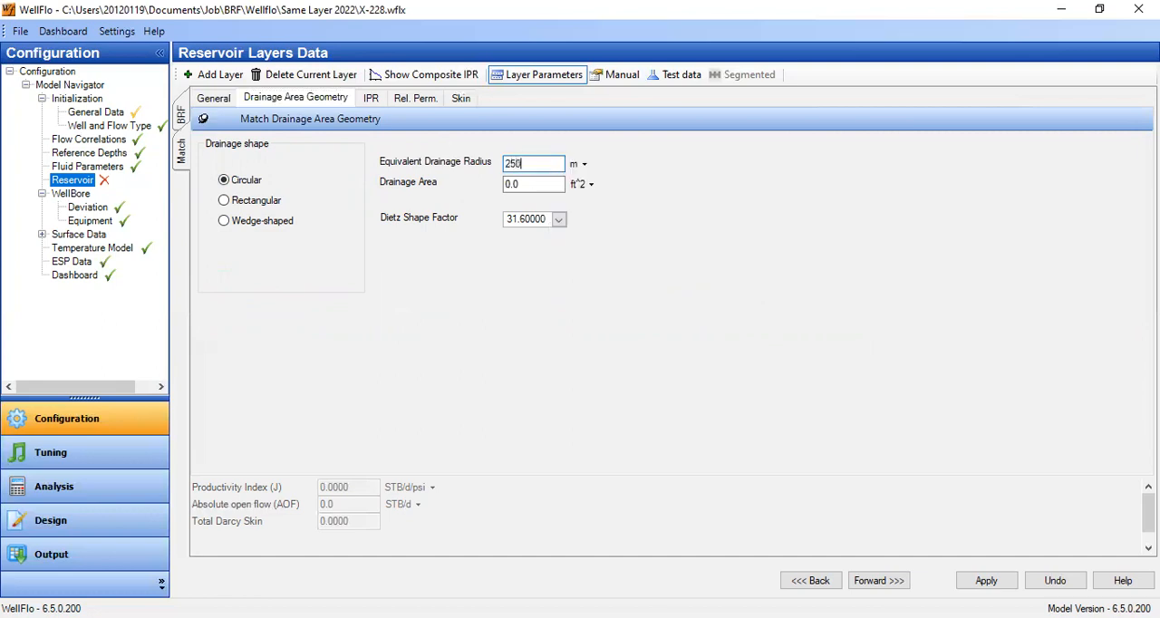
key(Tab)
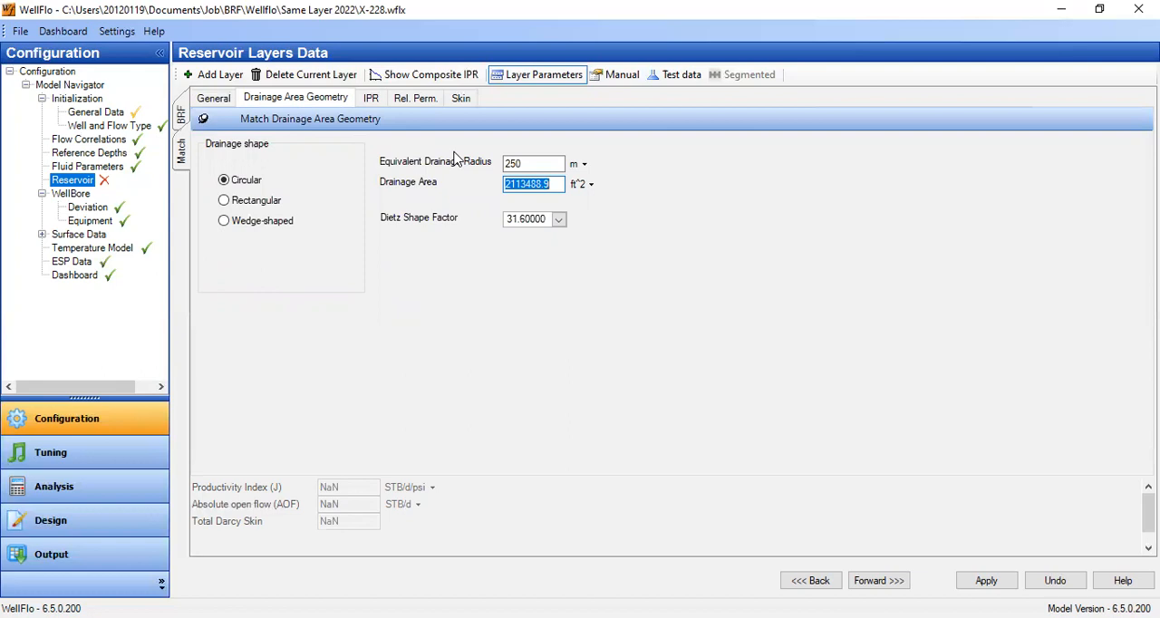
click(521, 164)
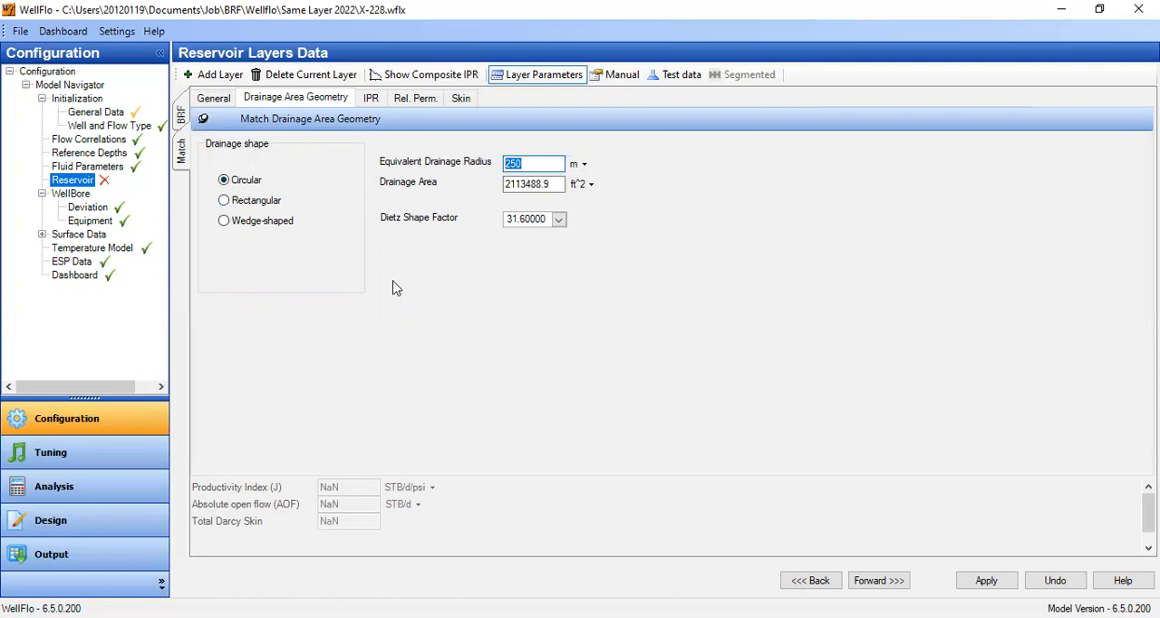
- Set the Match layer's completion type to Cased Hole and enable the Limited Entry and Deviation skin components
click(462, 100)
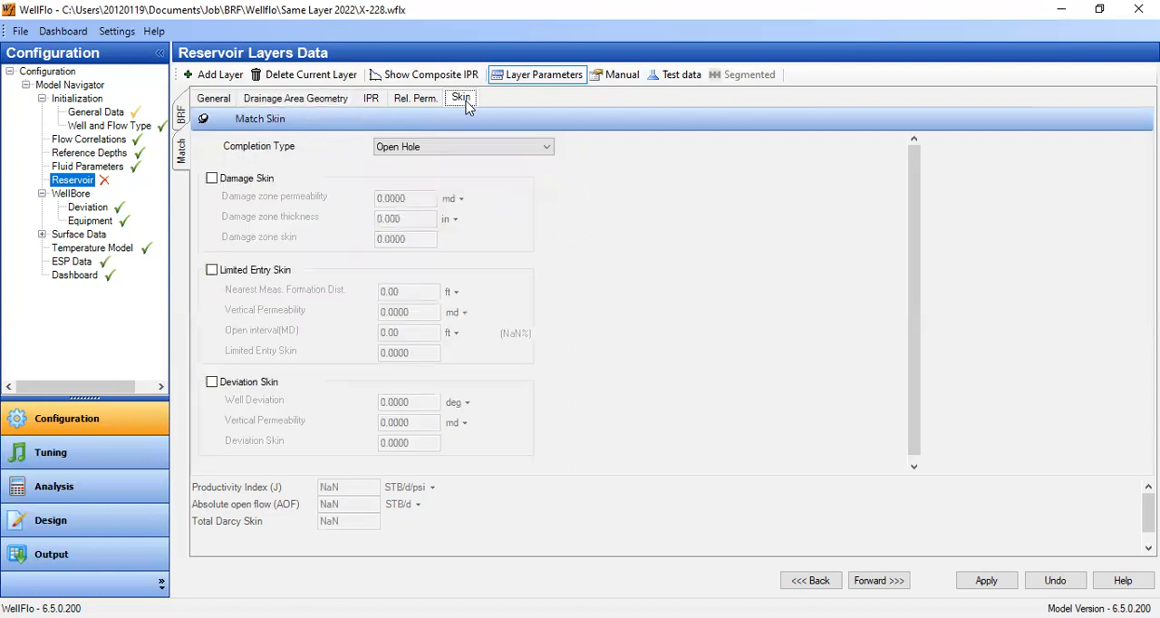
click(395, 149)
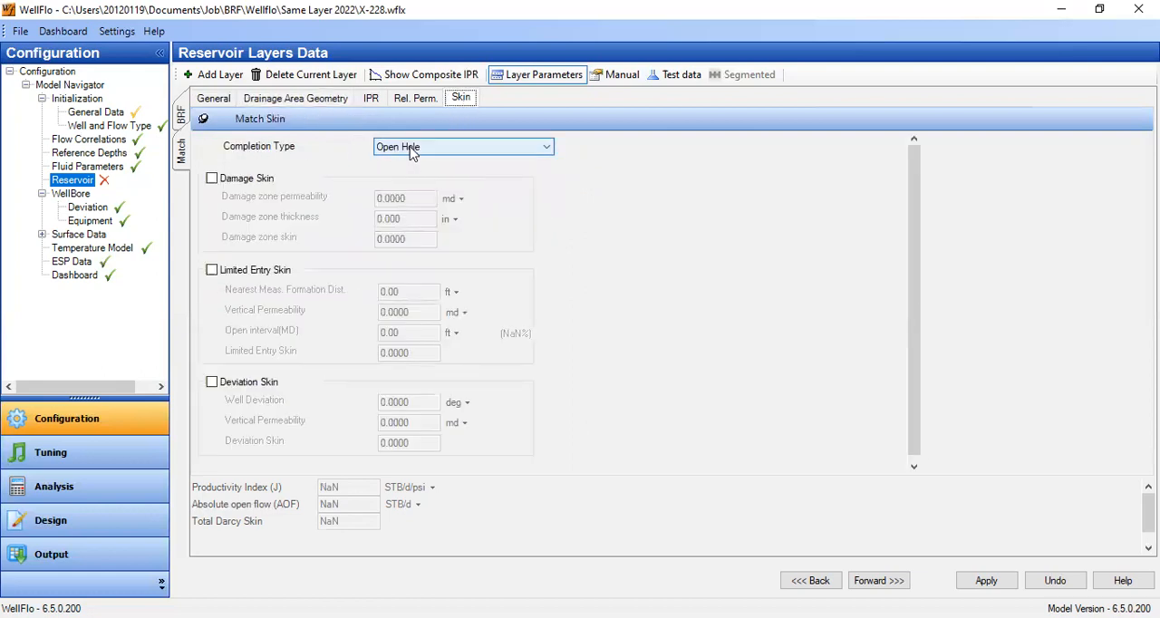
click(410, 183)
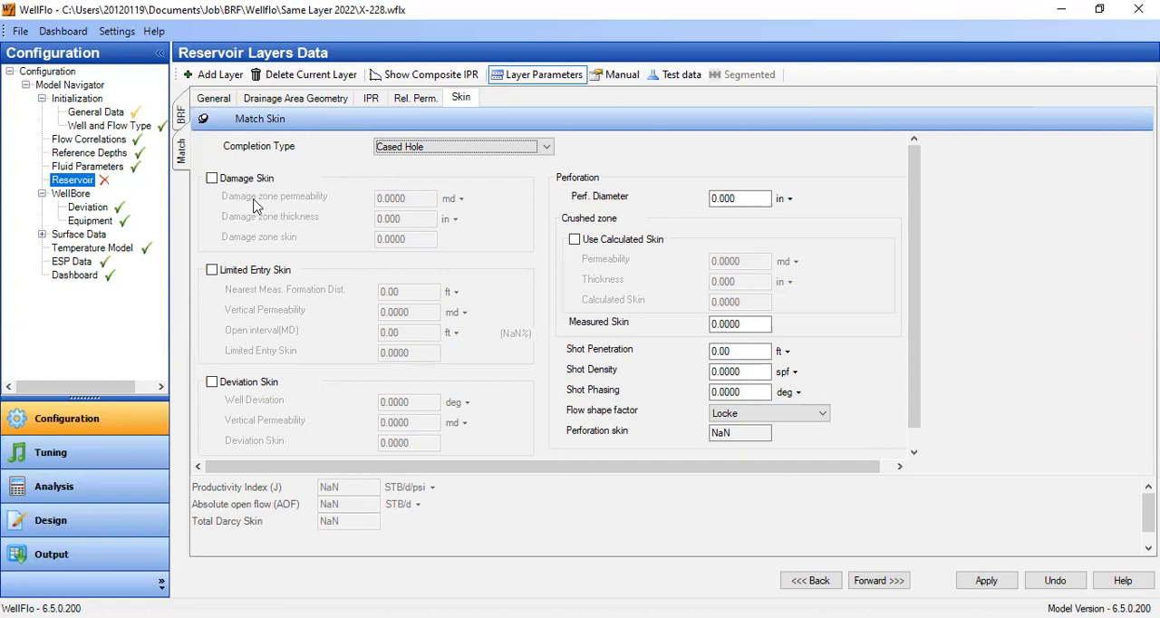
click(216, 277)
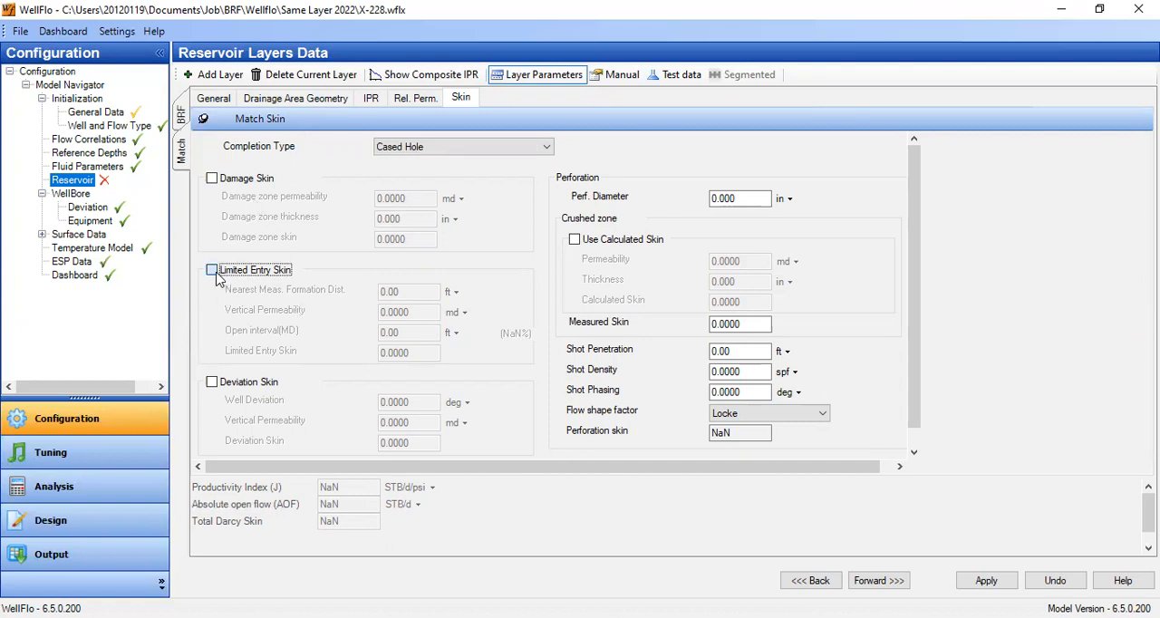
click(242, 386)
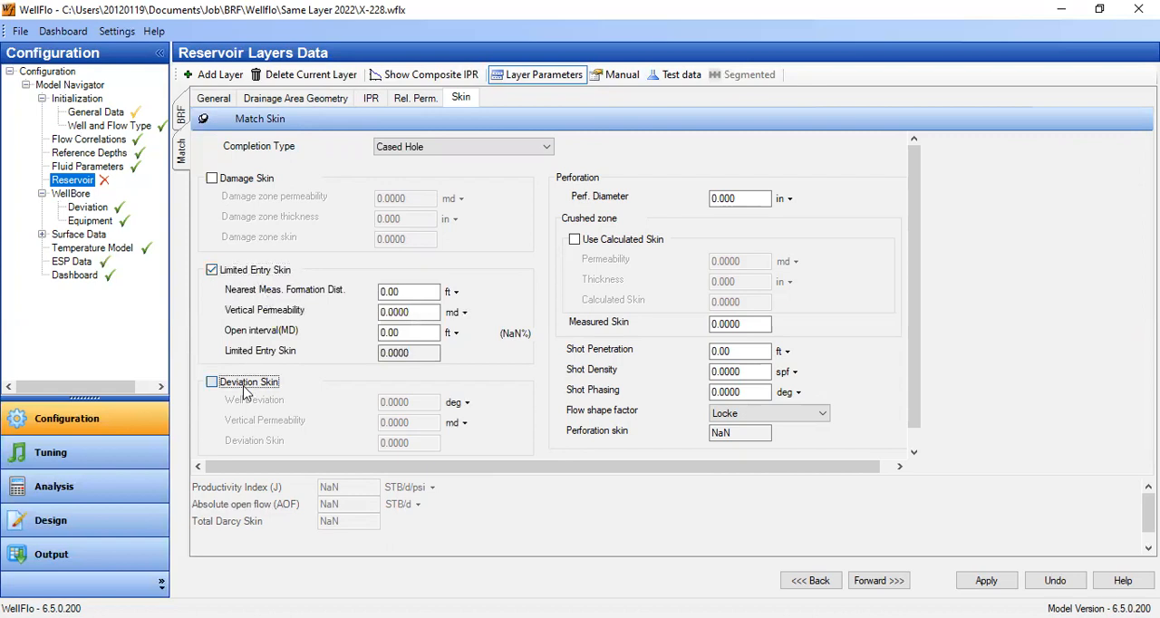
- Set the Match layer's perforation diameter to 0.37 in
click(717, 198)
double_click(717, 198)
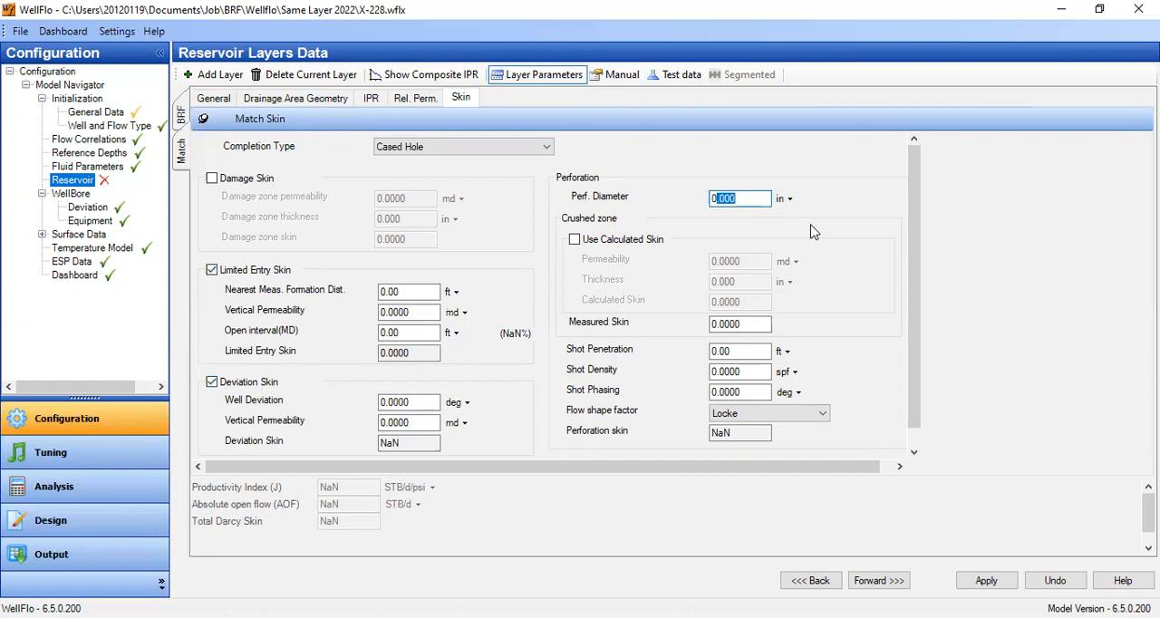
text(37)
text(.)
- Change the shot penetration unit to inches and set its value to 39.6 in
scroll(829, 313, down, 1)
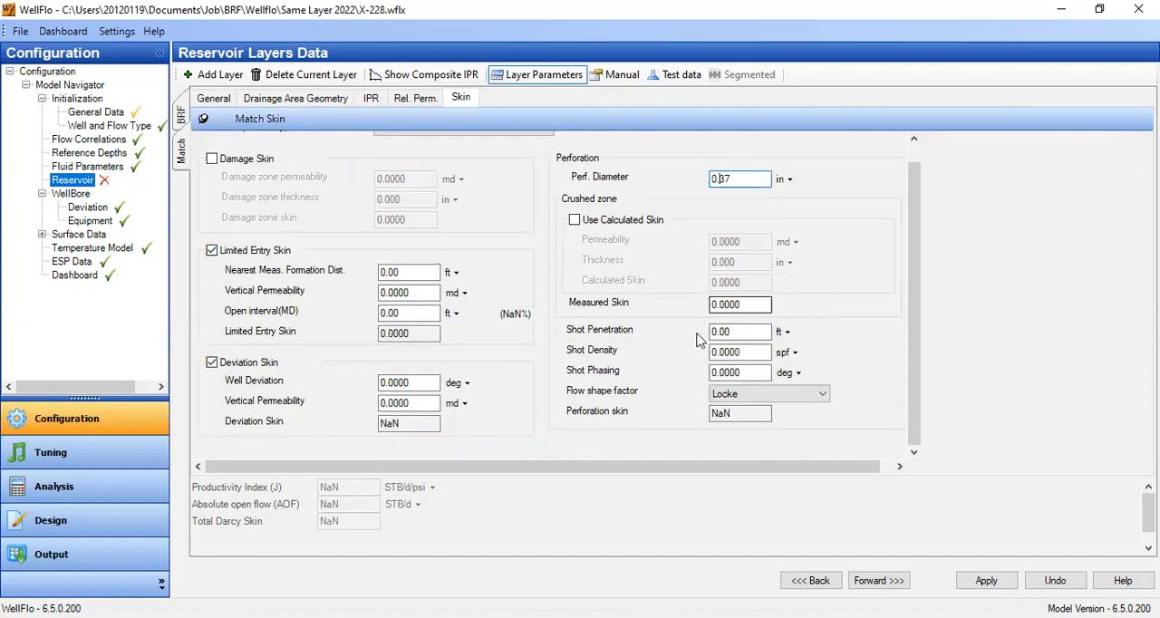
click(785, 333)
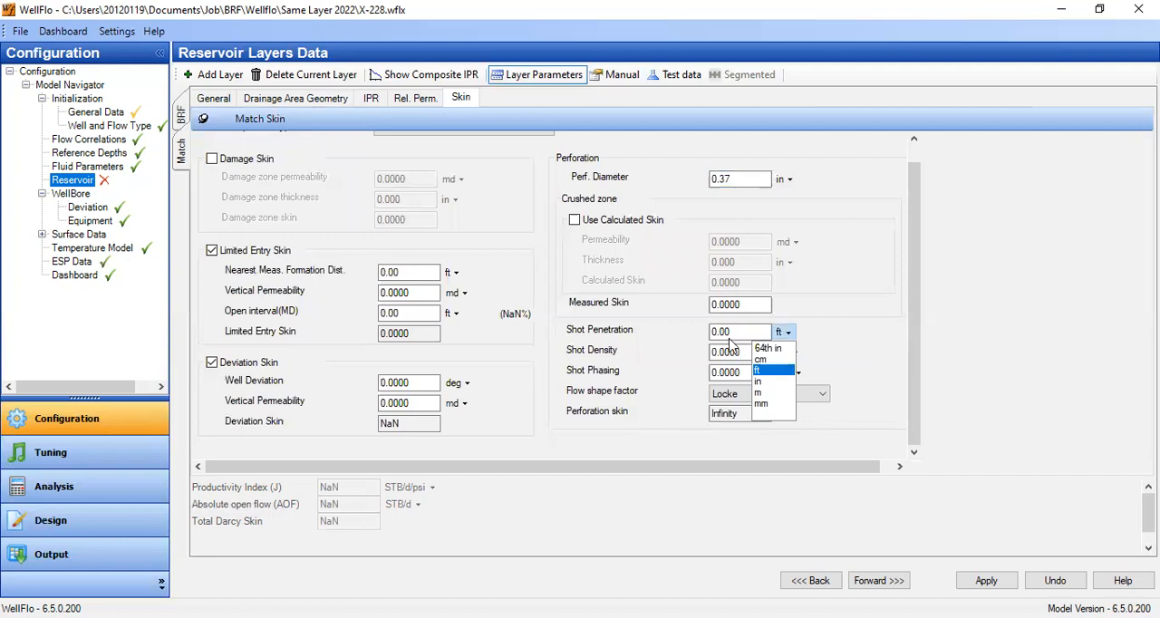
click(760, 381)
text(39.6)
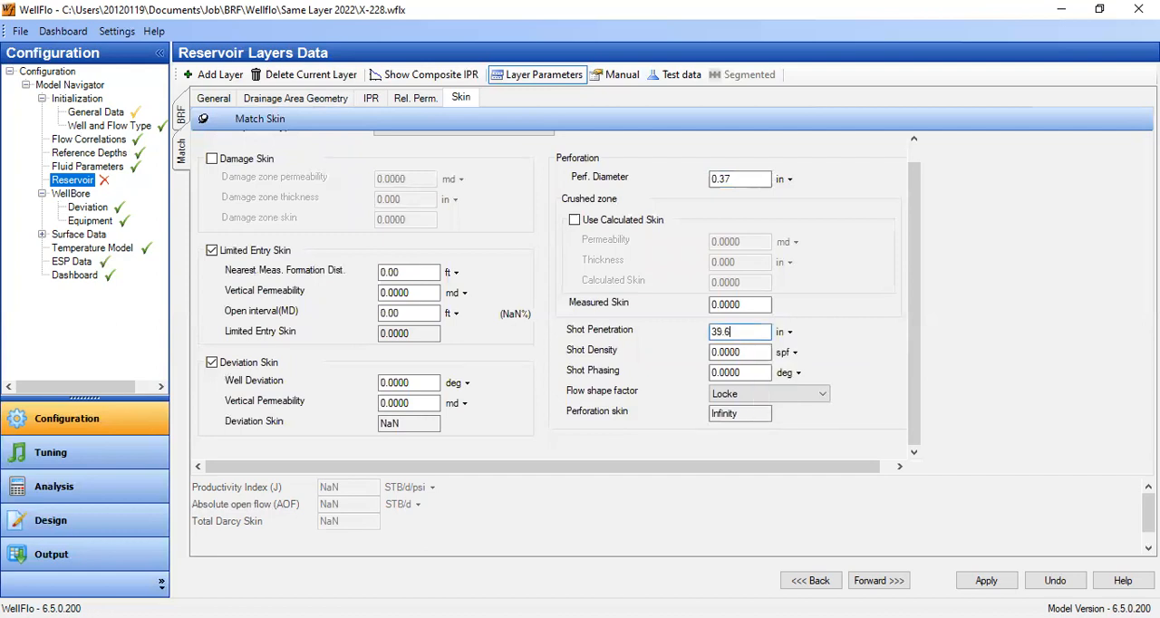
key(Tab)
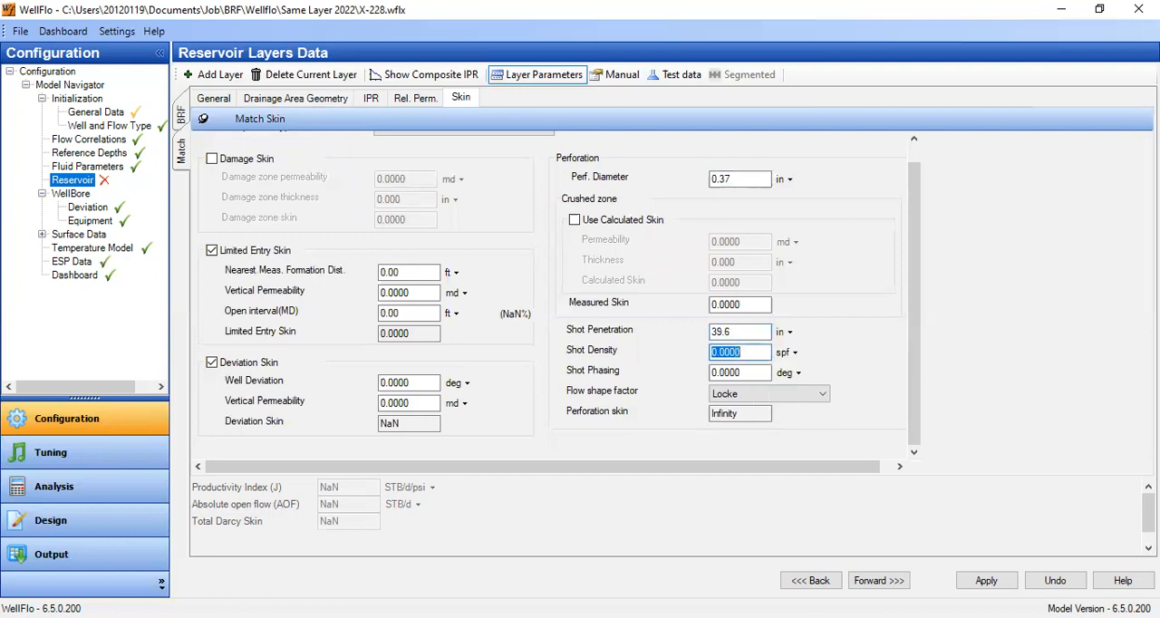
- Set the perforation shot density to 5 spf and the shot phasing to 60 degrees
text(5)
key(Tab)
text(60)
key(Tab)
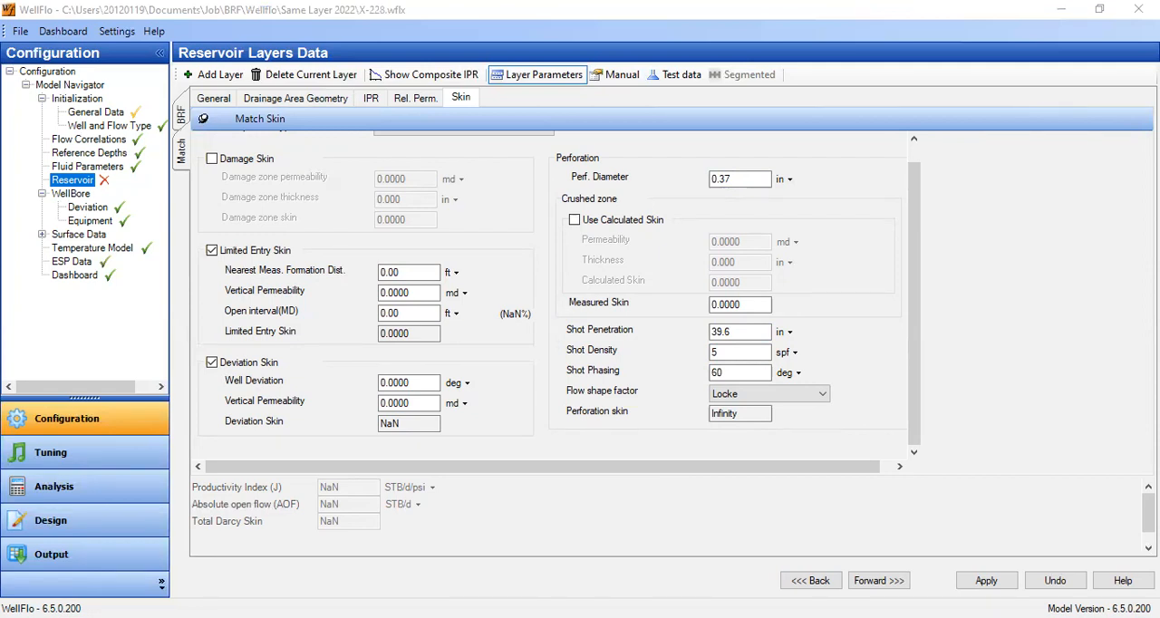
- Set the limited entry skin's nearest measured formation distance to 16.88 ft and vertical permeability to 13.4 md
drag(402, 273, 289, 256)
text(16)
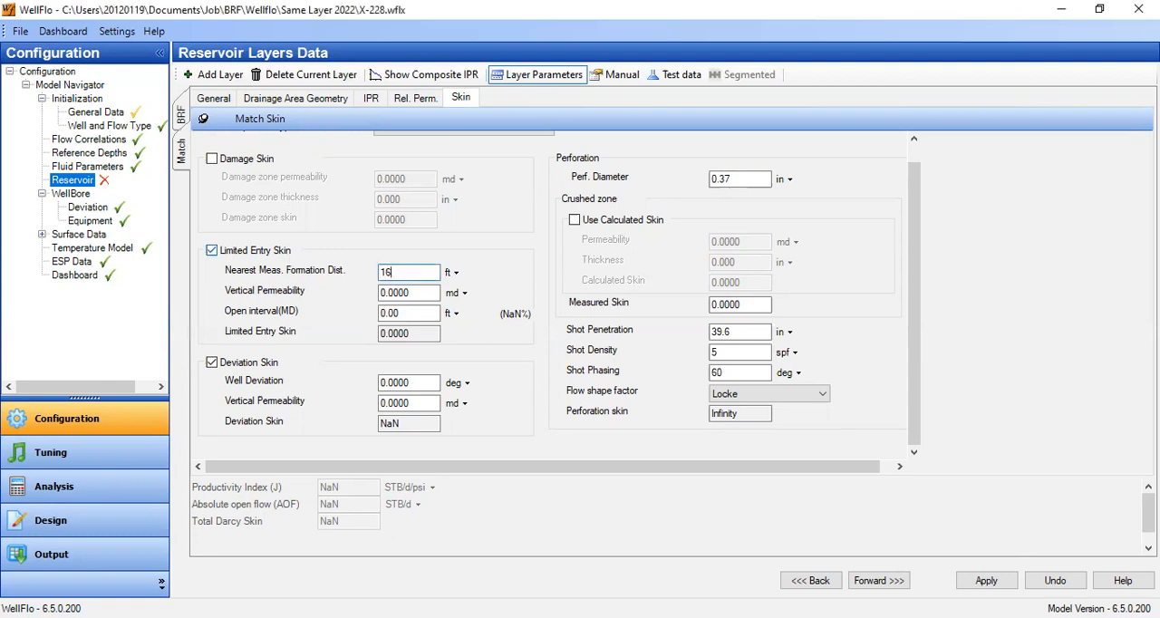
text(.88)
key(Tab)
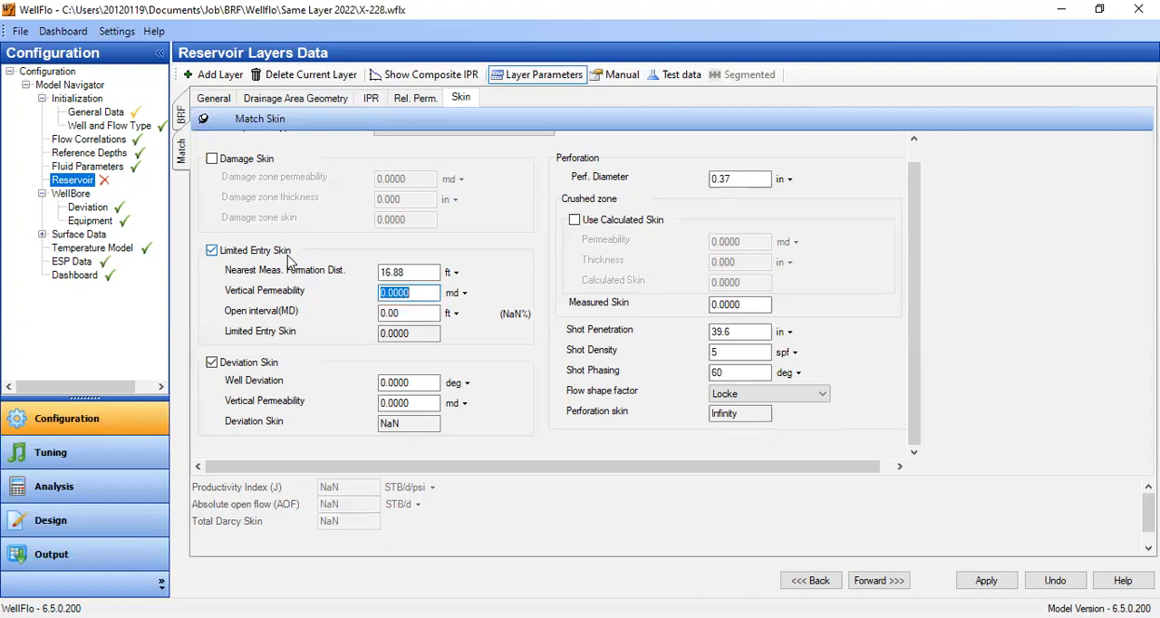
text(13.4)
key(Tab)
key(Tab)
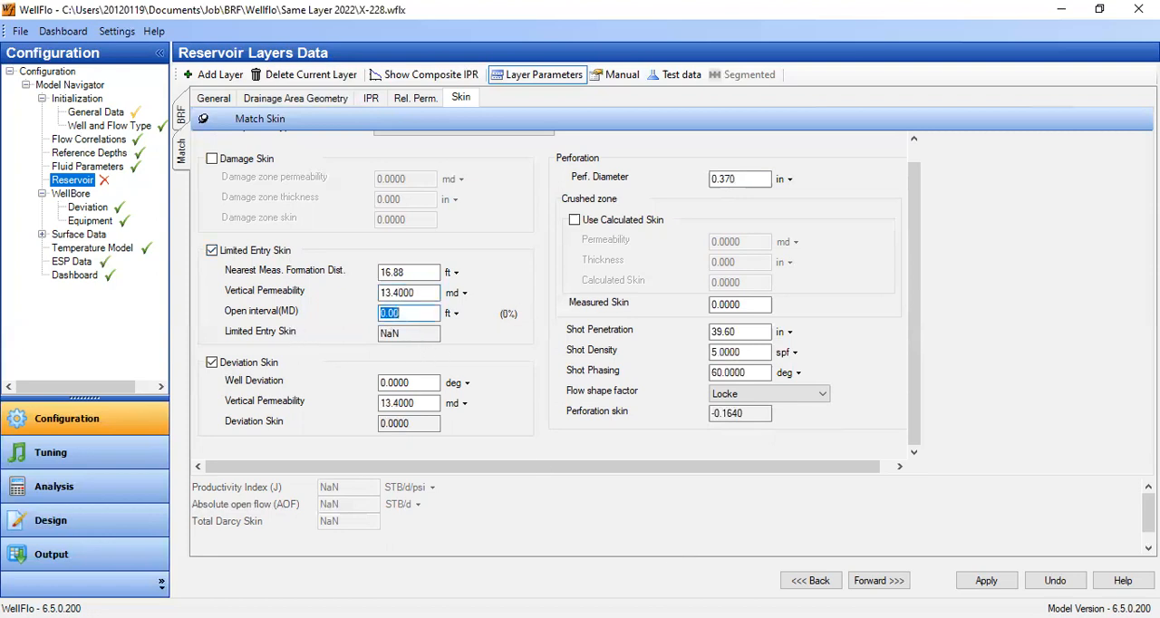
- Set the limited entry skin's open interval (MD) to 16 ft
key(alt+Tab)
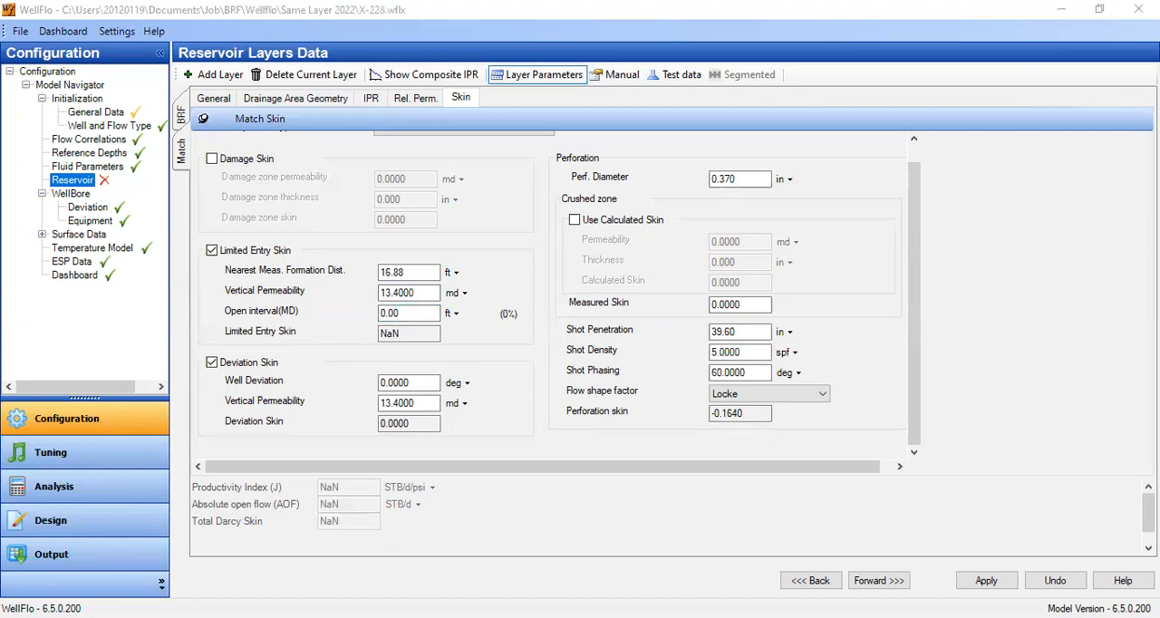
click(442, 364)
text(16)
click(428, 271)
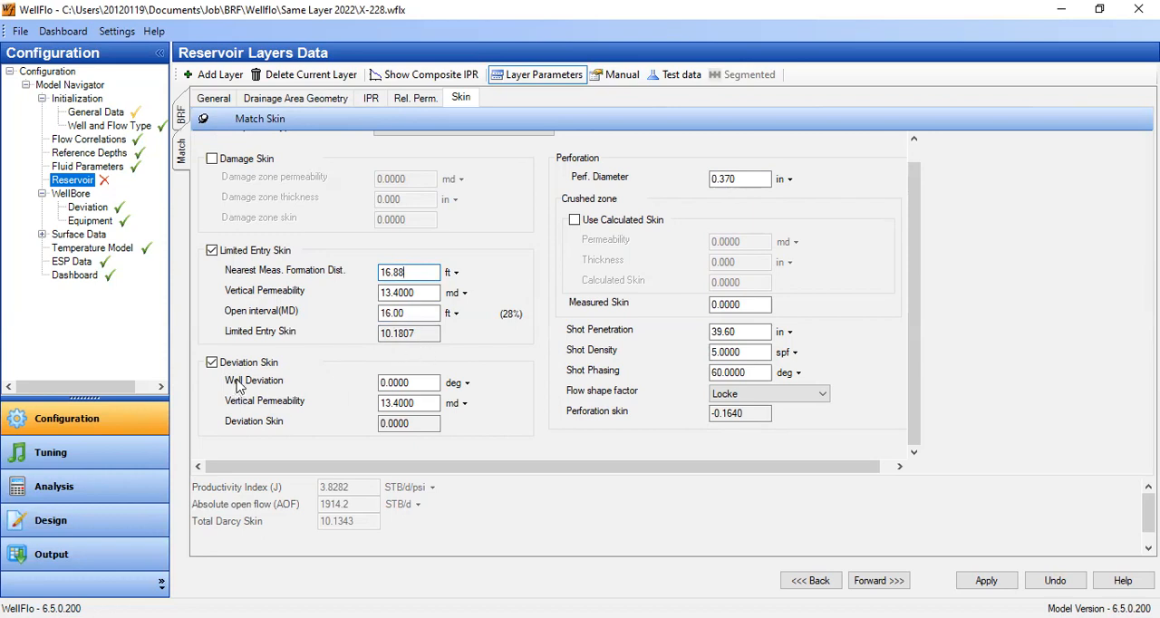
- Set the deviation skin's well deviation to 17 degrees
double_click(430, 385)
text(17)
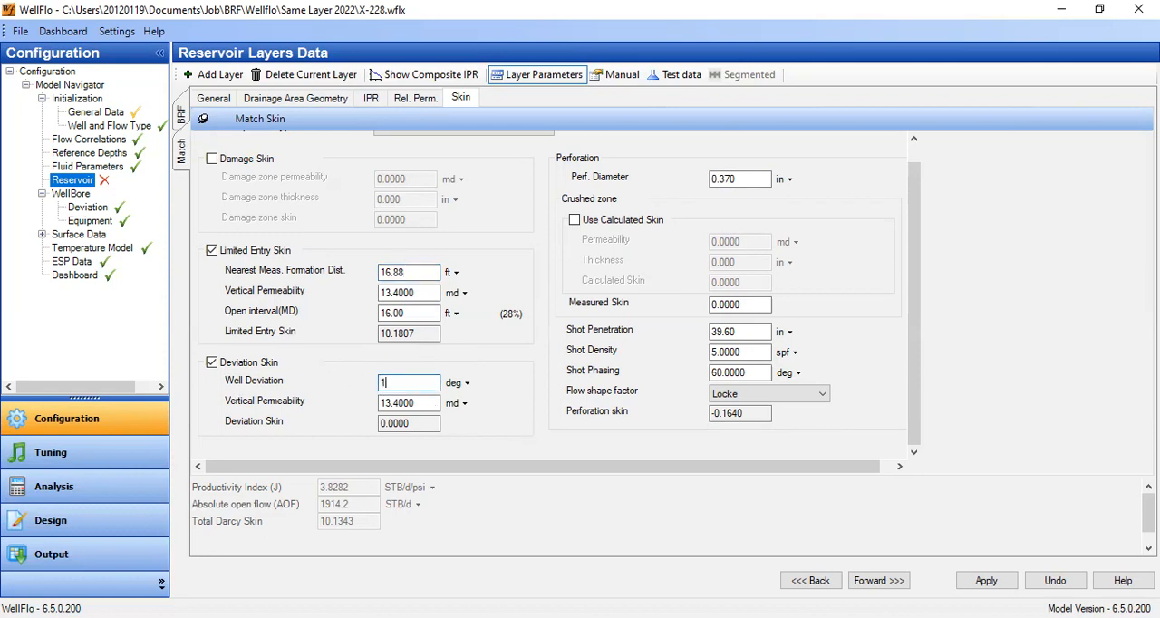
click(420, 314)
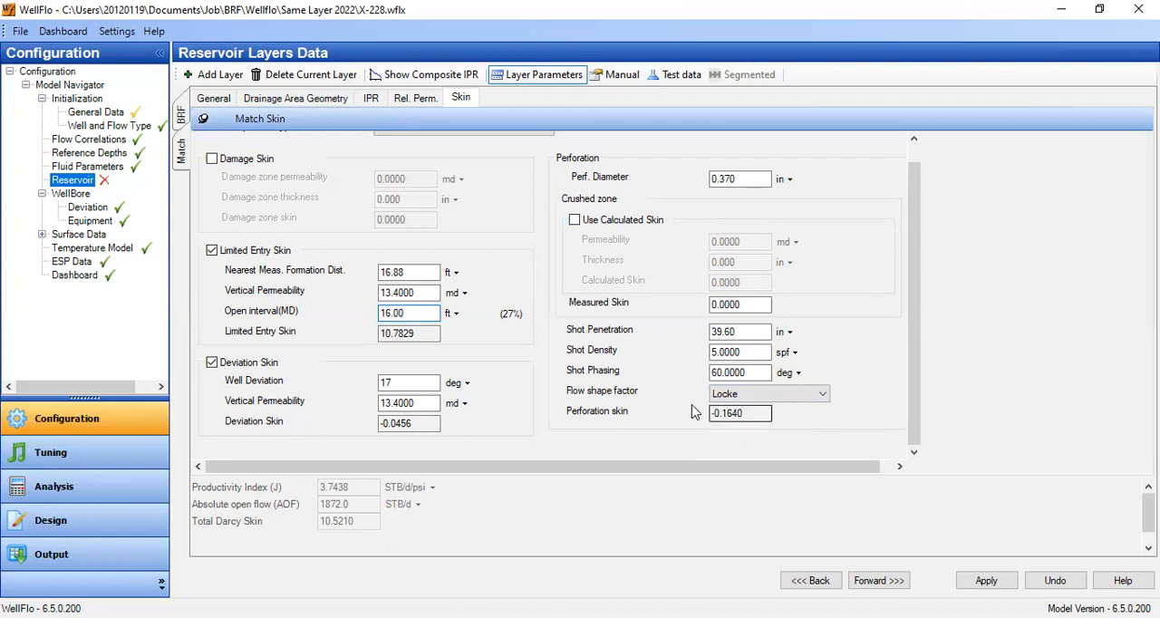
- Choose Tariq as the flow shape factor for the Match layer's perforation skin
click(818, 393)
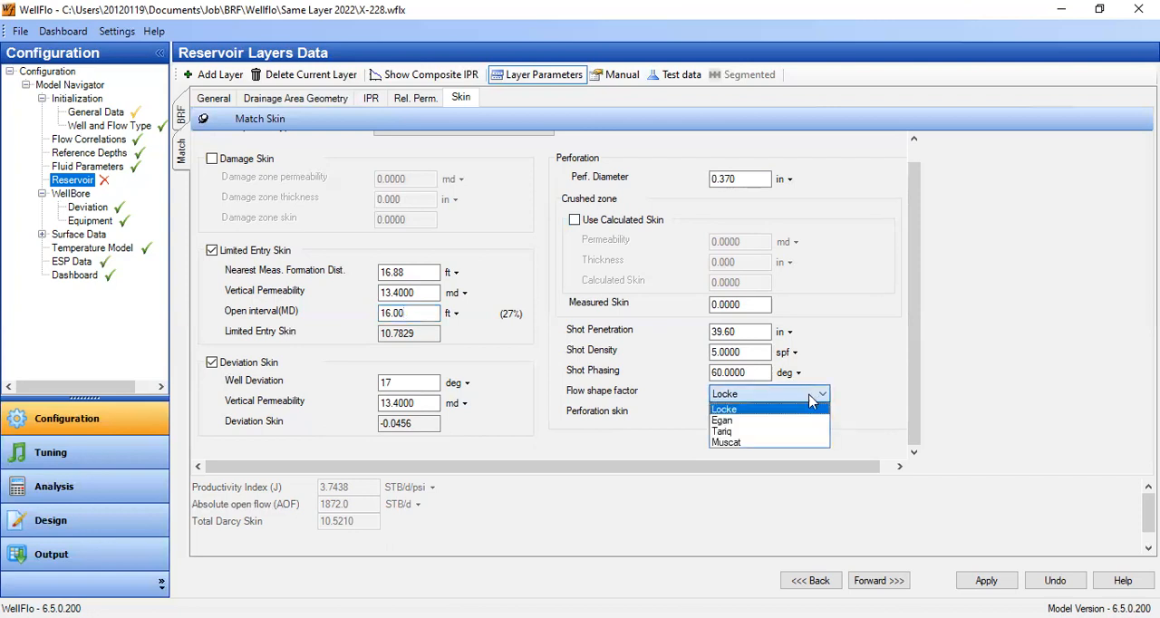
click(723, 432)
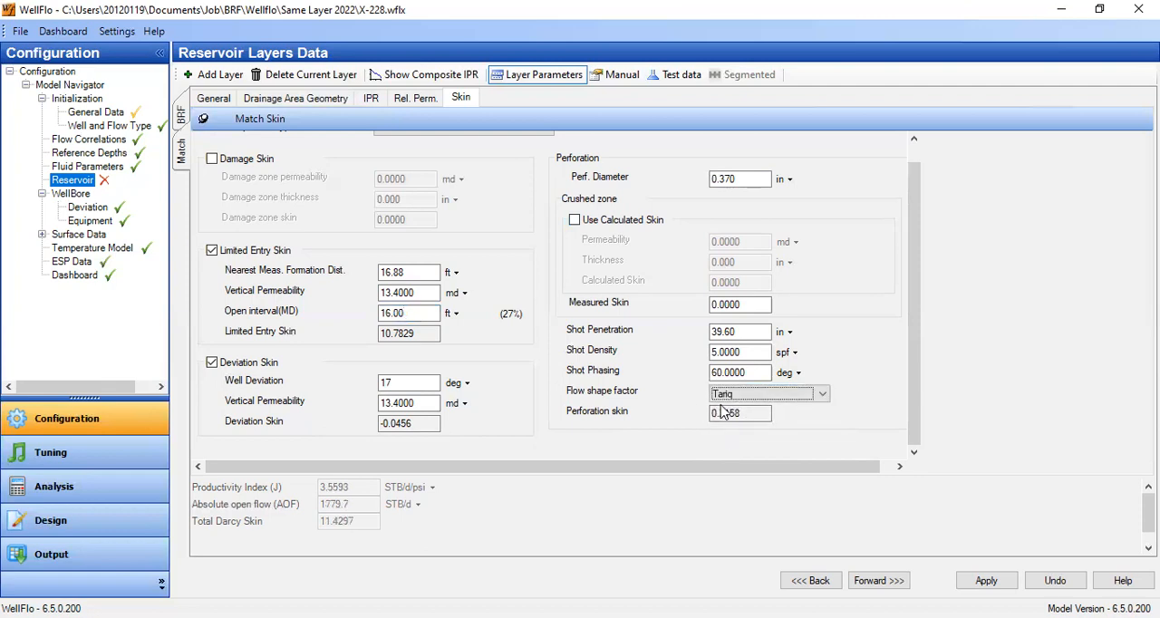
click(738, 413)
scroll(912, 154, up, 1)
drag(914, 158, 913, 176)
- Save the well model file, applying the changed reservoir layer data
click(20, 32)
click(47, 91)
click(513, 321)
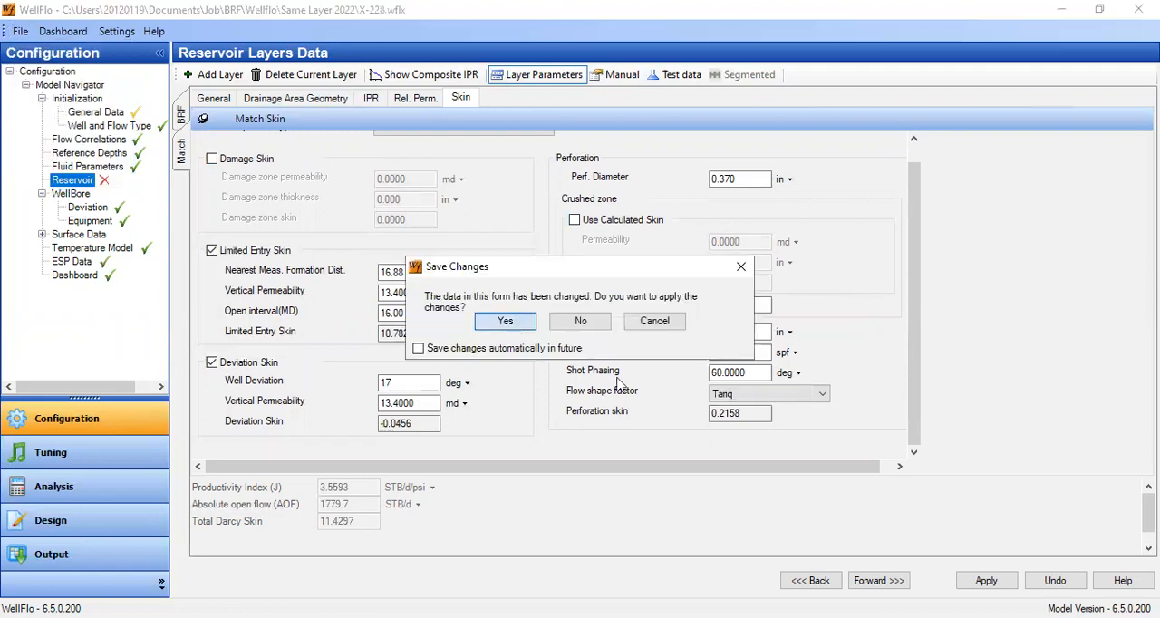
click(620, 380)
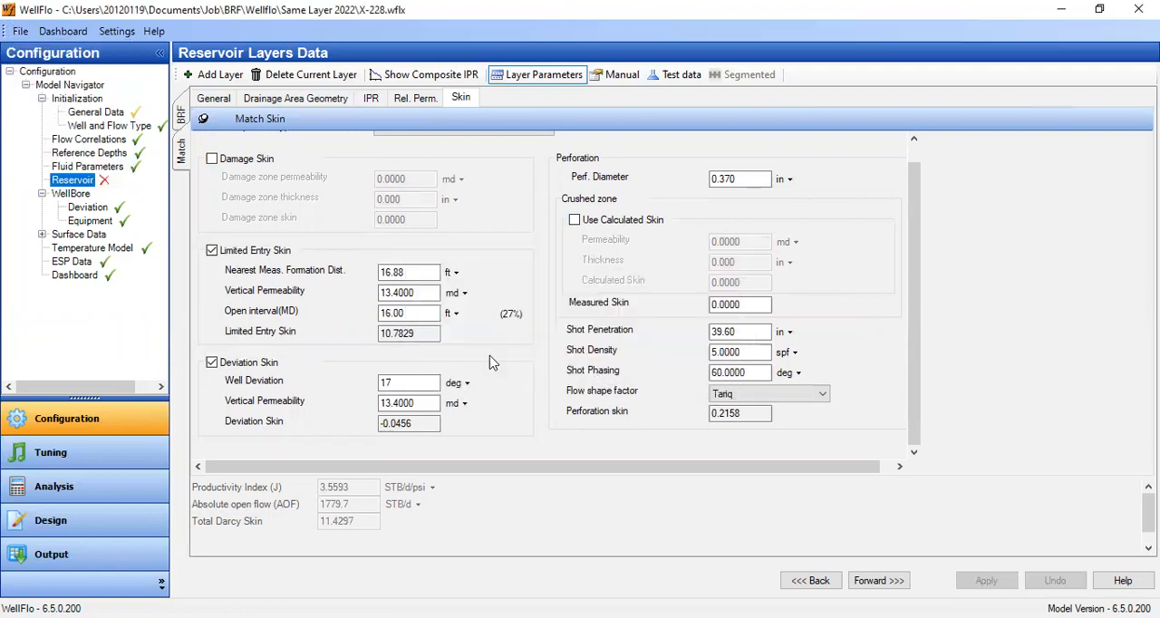
- Switch the BRF layer to the test data method and save the changes to that layer
click(214, 97)
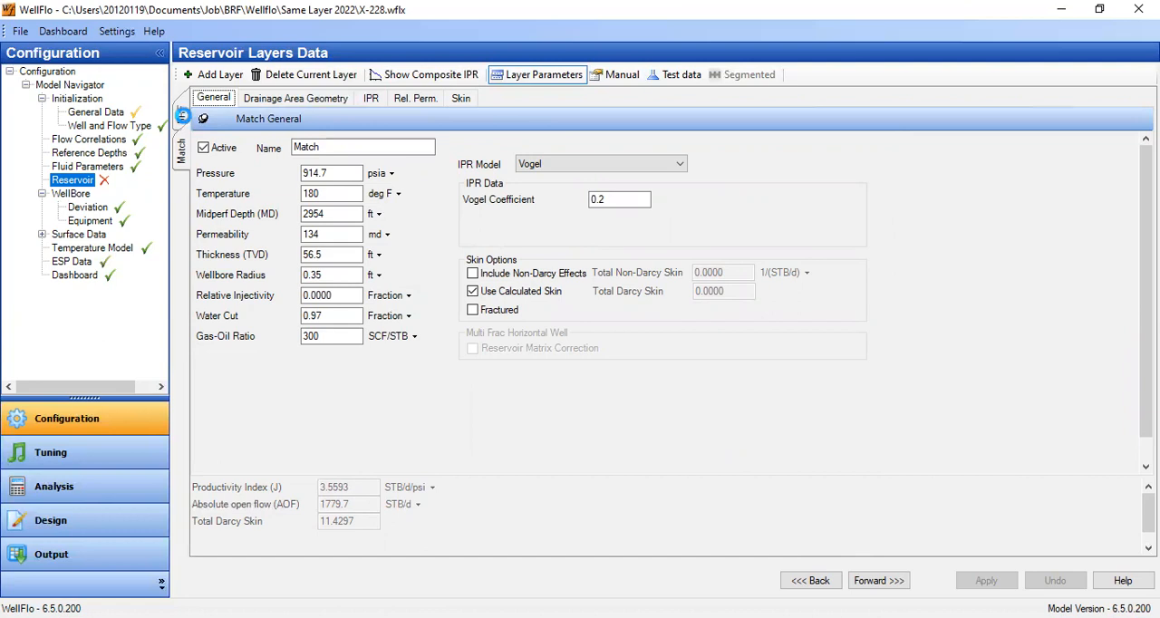
click(183, 116)
click(517, 367)
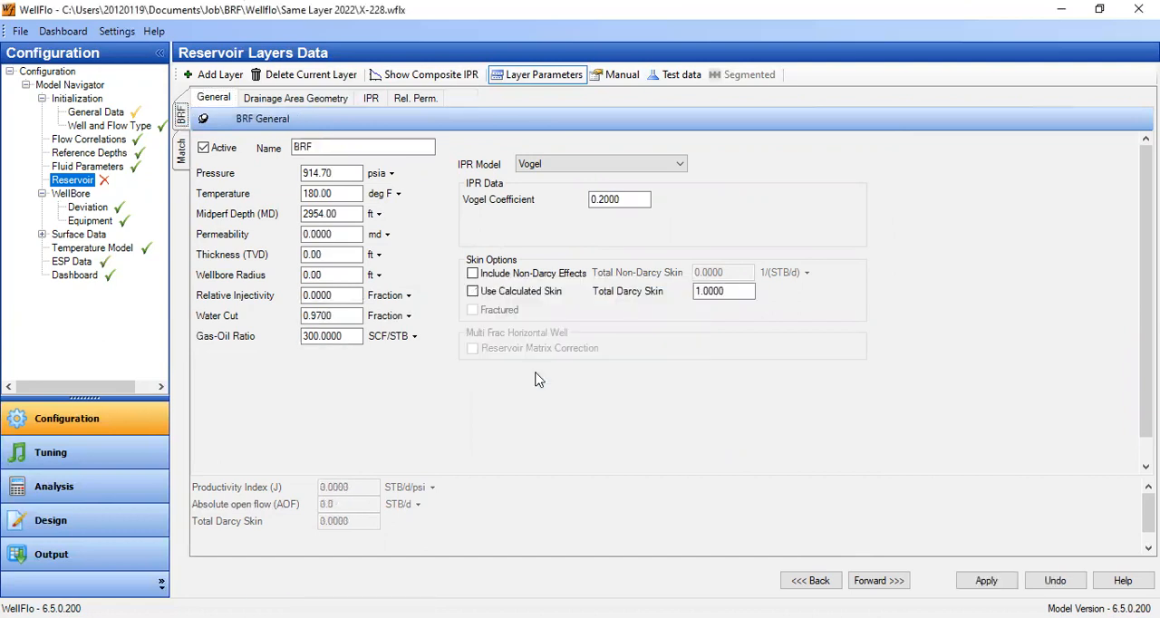
click(674, 80)
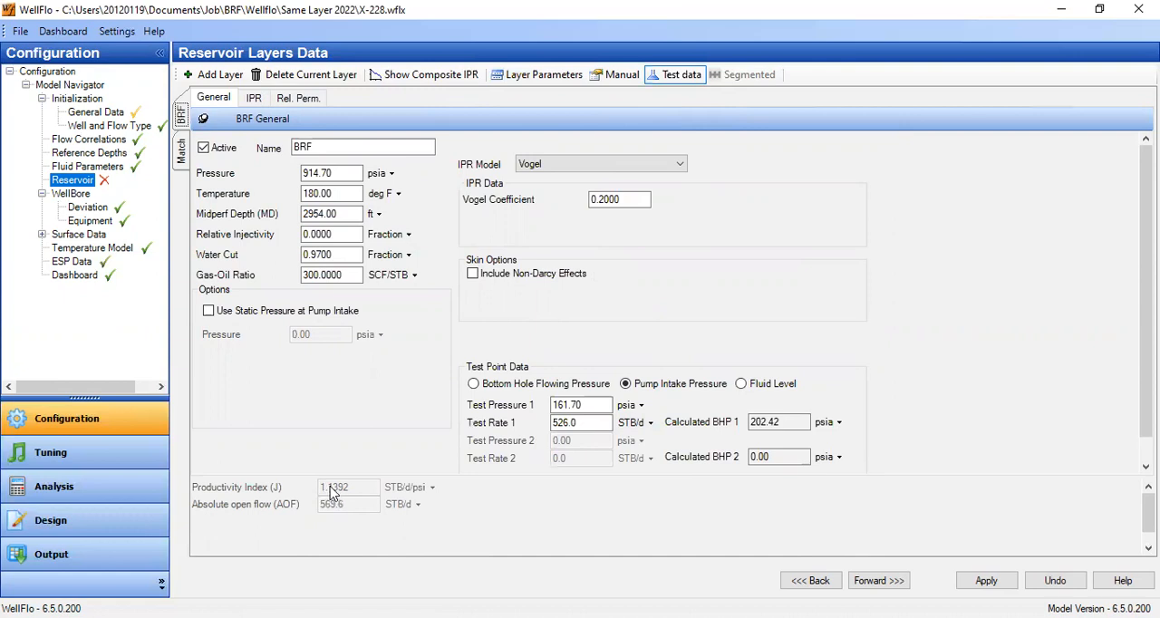
click(180, 156)
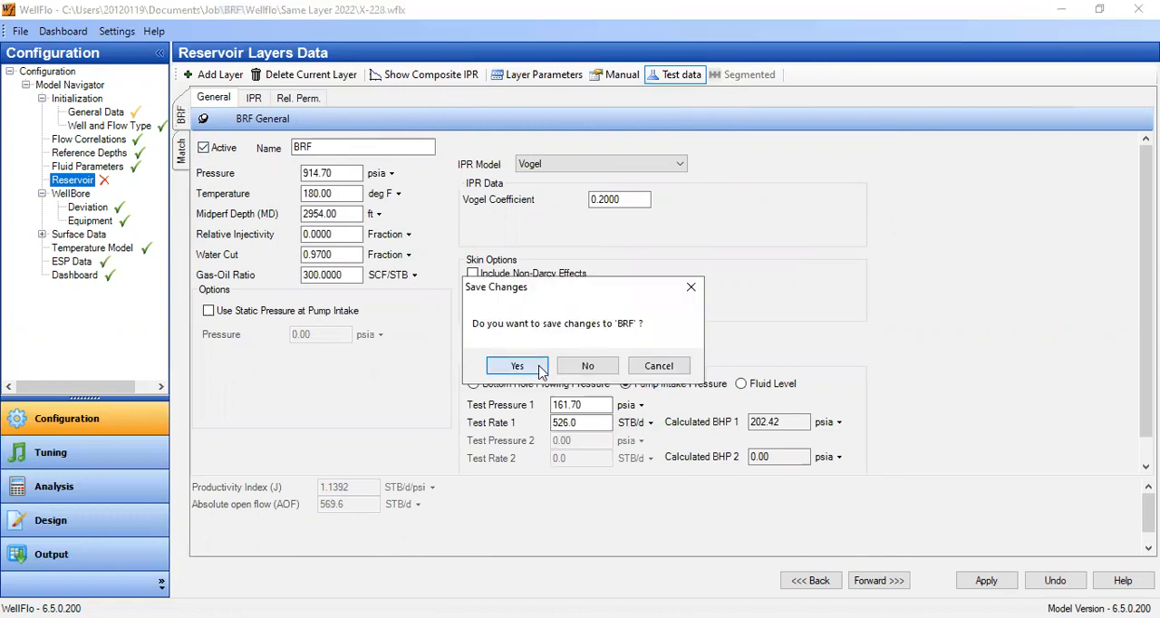
click(516, 366)
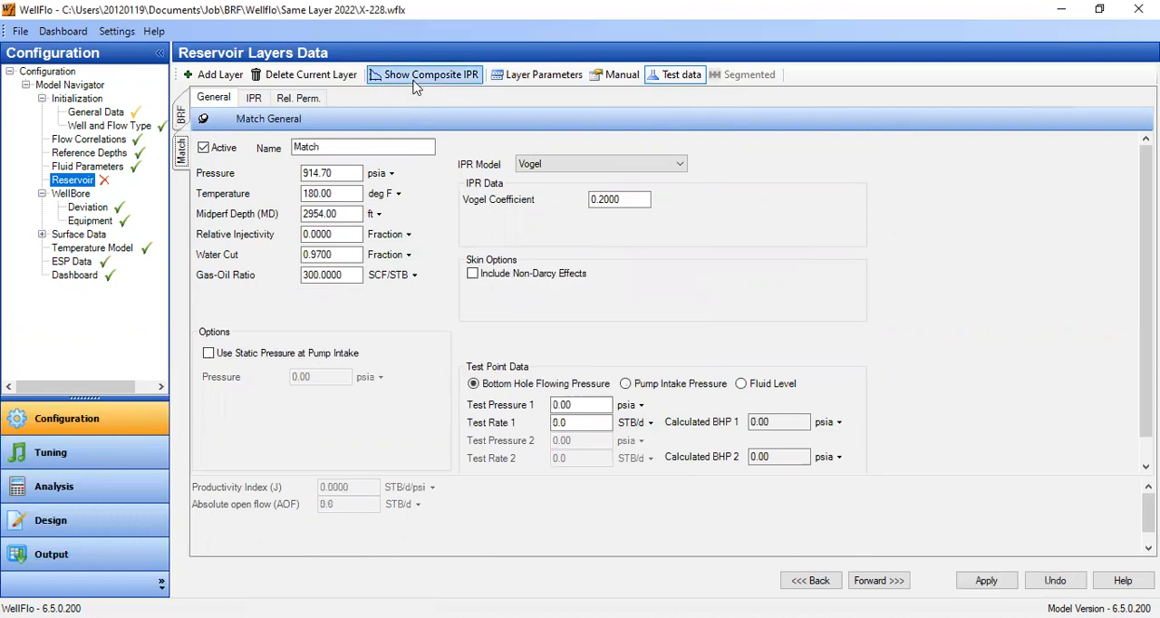
- Set the Match layer back to the layer parameters method and review its skin settings
click(542, 75)
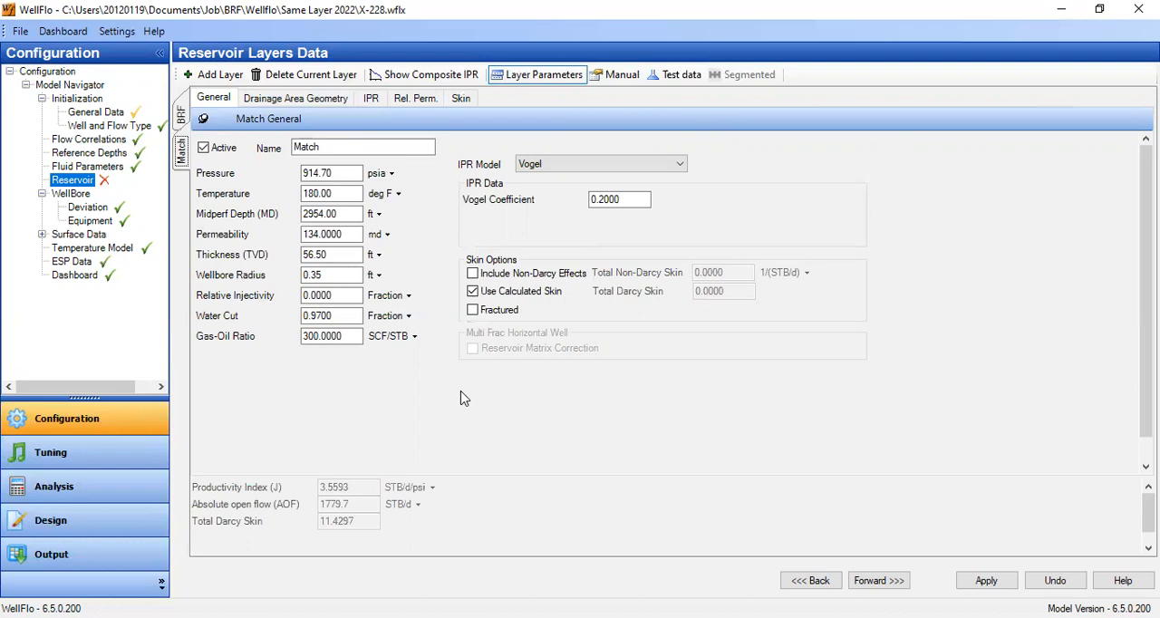
click(459, 100)
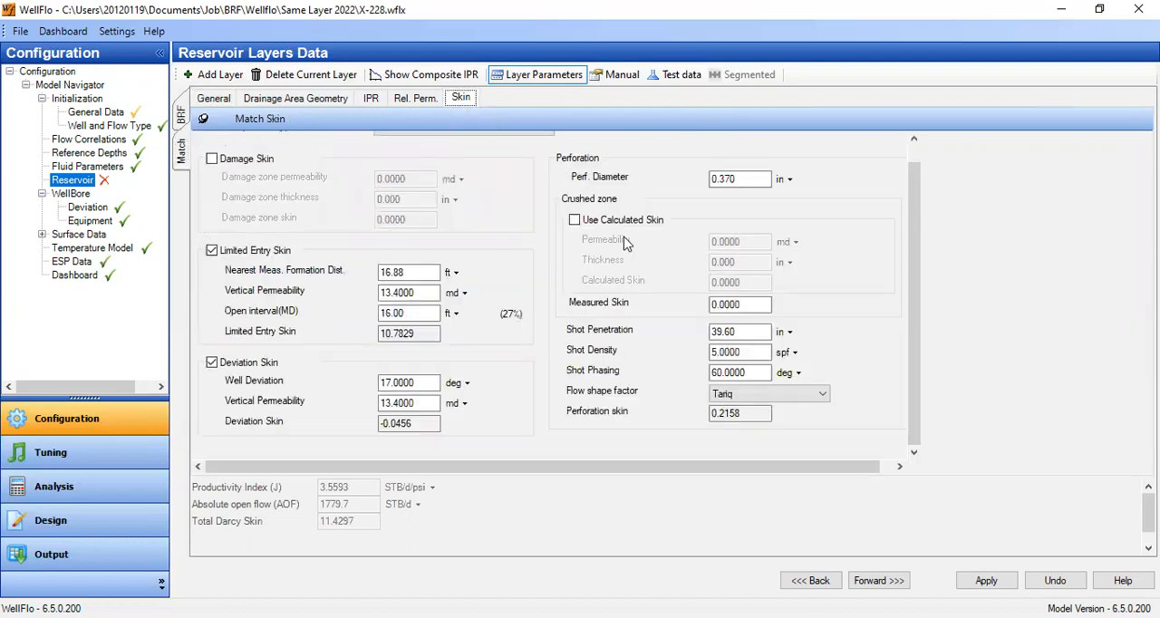
scroll(746, 281, up, 1)
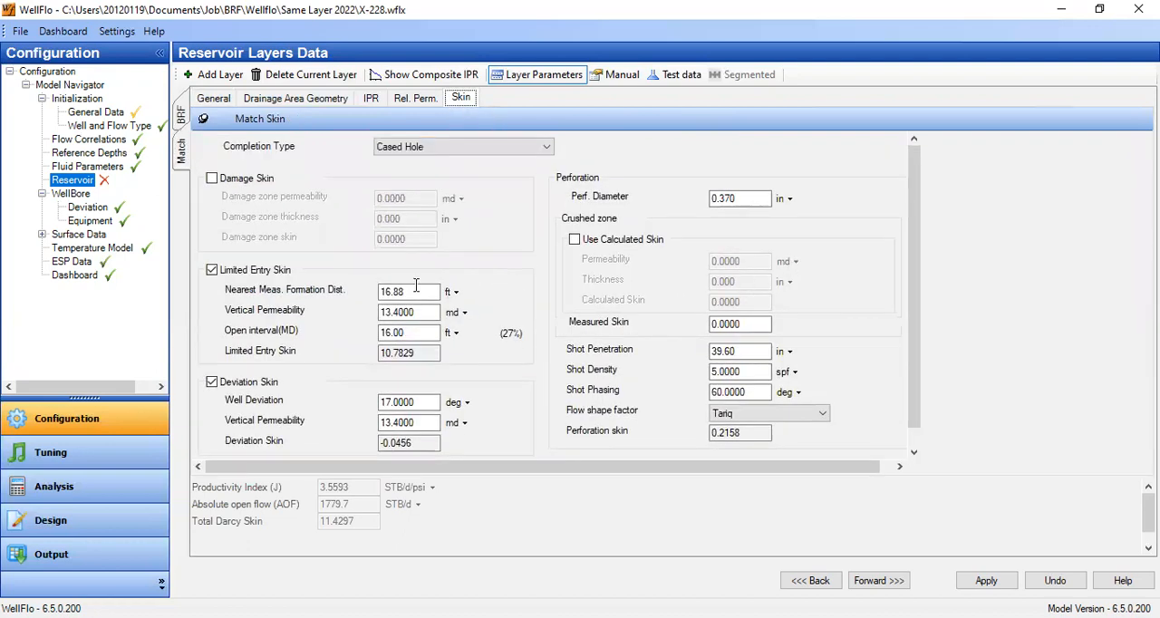
- Enable the Match layer's damage skin to inspect its permeability and thickness inputs, and disable it again
click(212, 178)
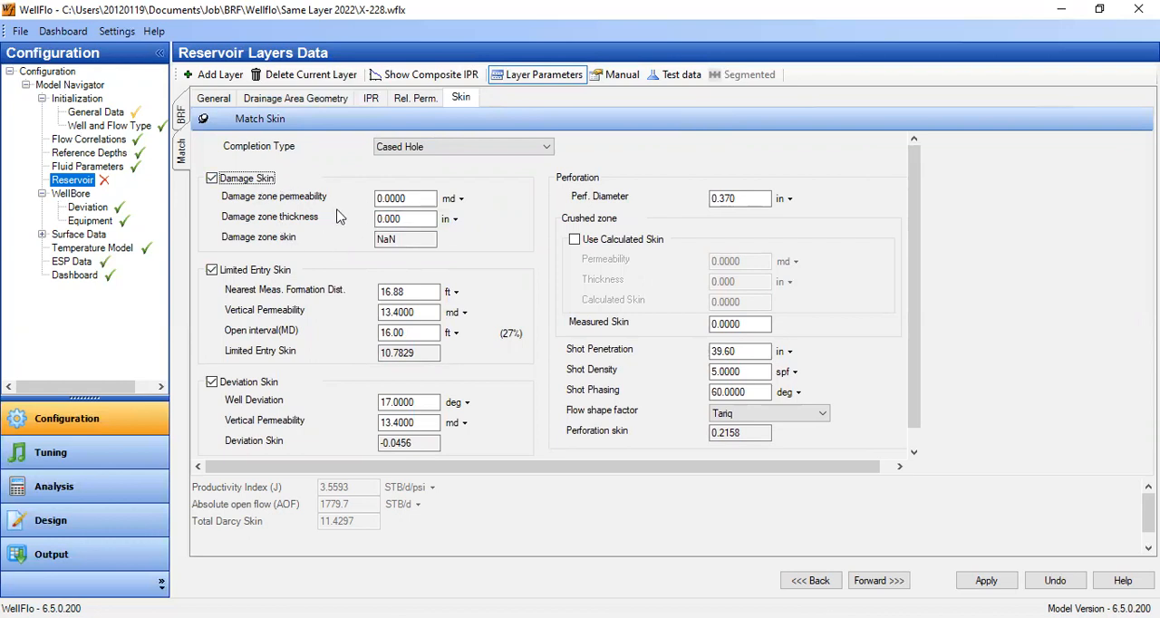
click(412, 200)
drag(430, 201, 311, 220)
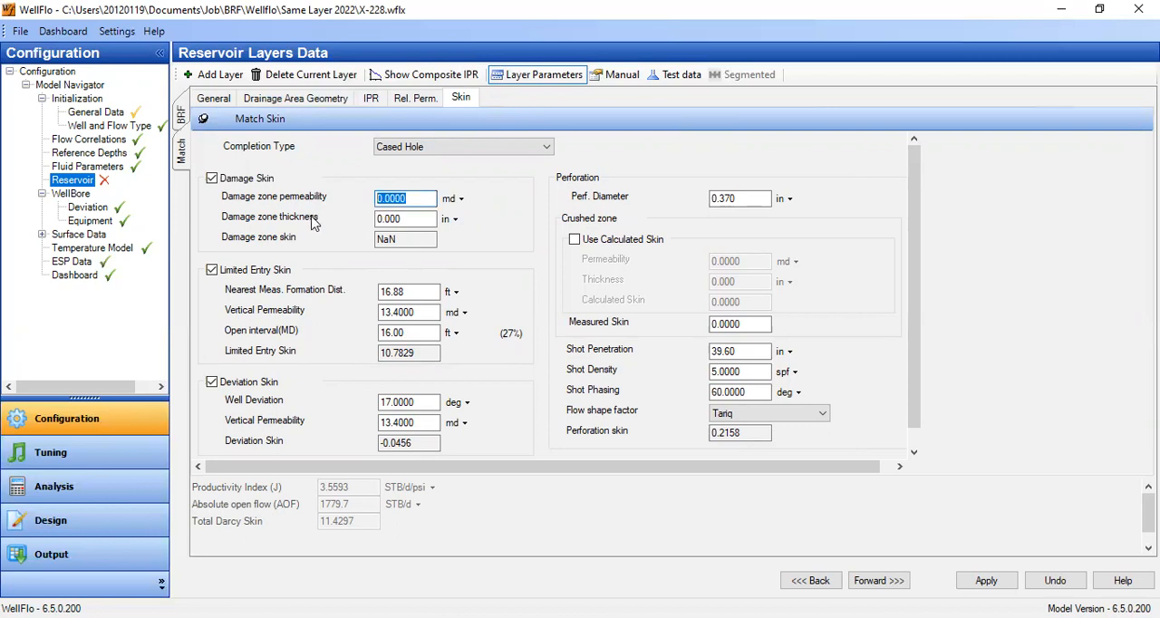
drag(417, 219, 312, 241)
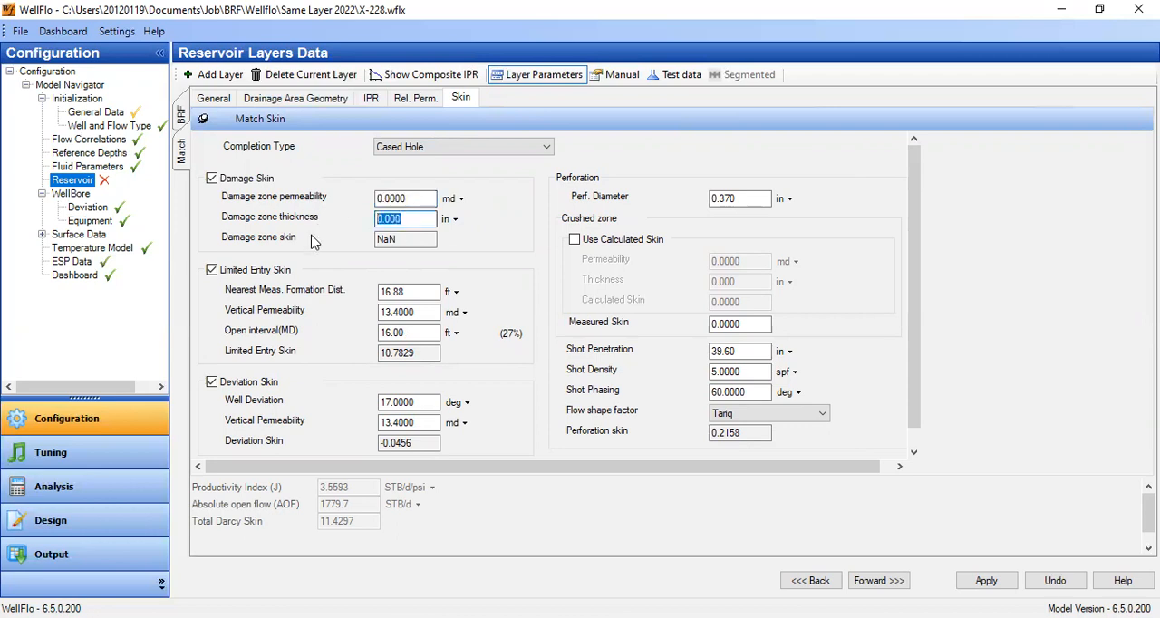
click(249, 182)
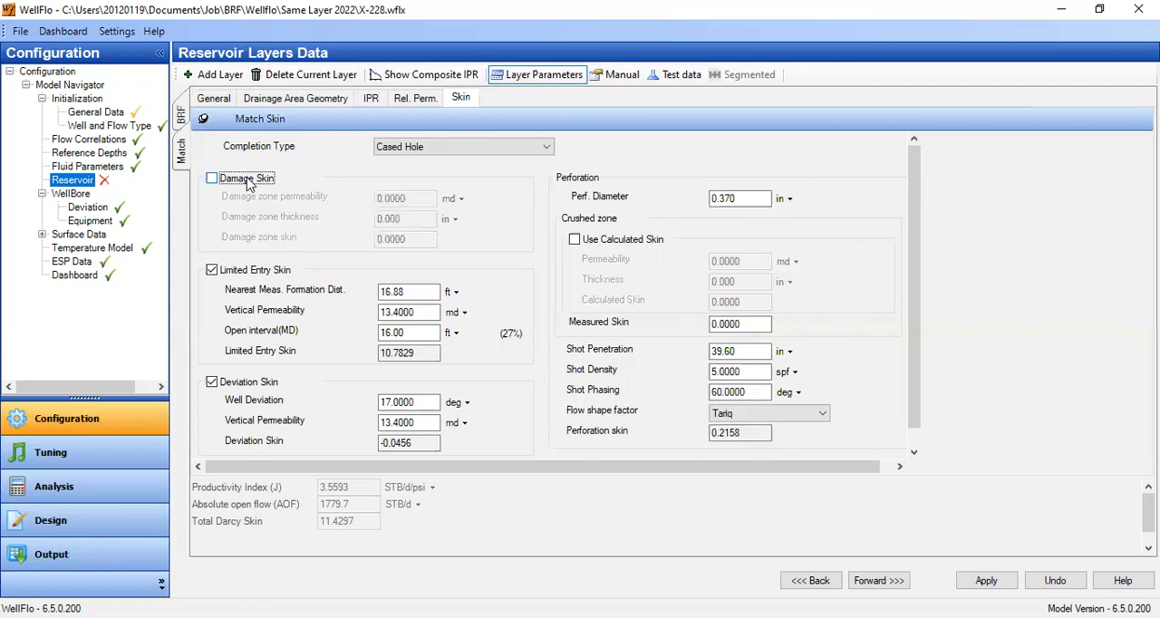
scroll(616, 256, down, 1)
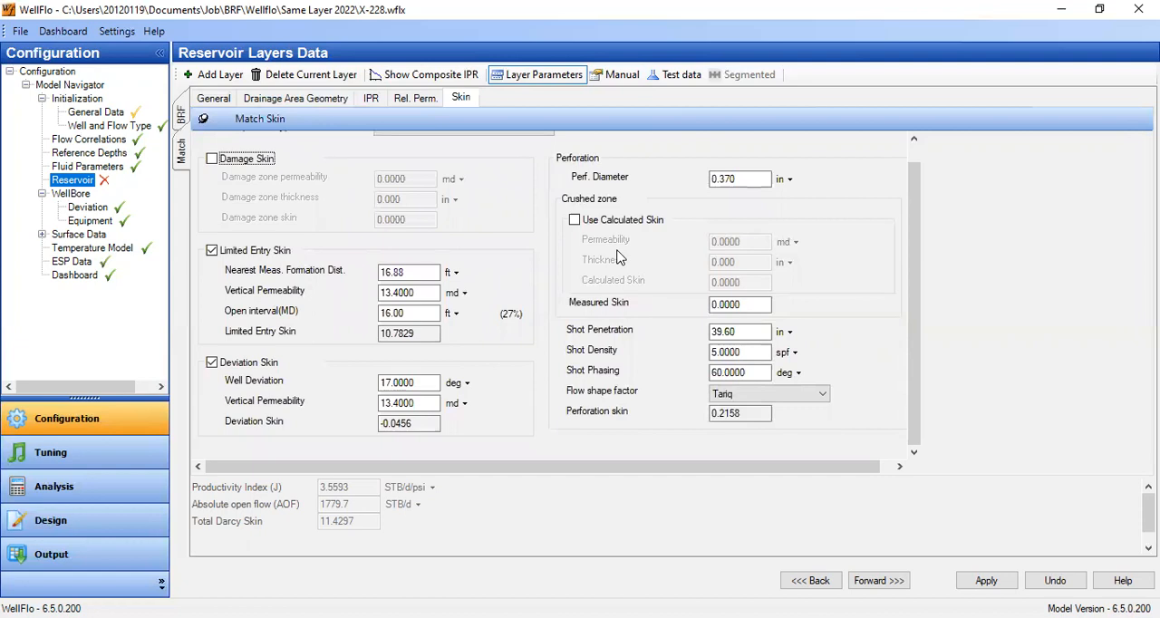
- Try equivalent drainage radii of 100 m and 300 m for the Match layer's circular drainage area
click(324, 103)
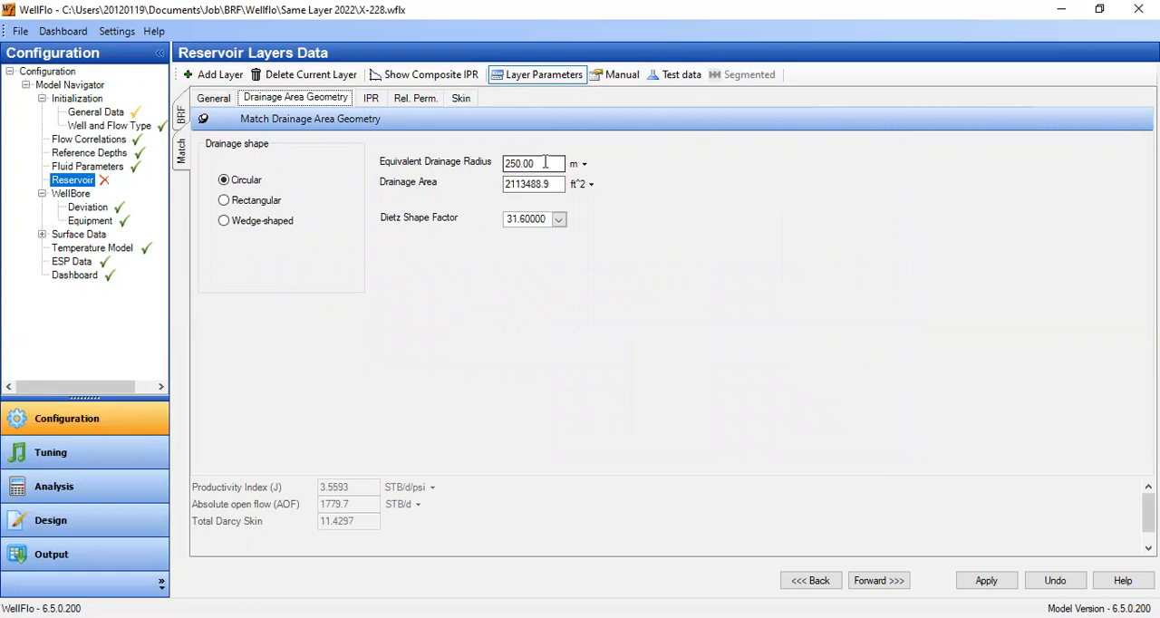
double_click(545, 163)
text(1)
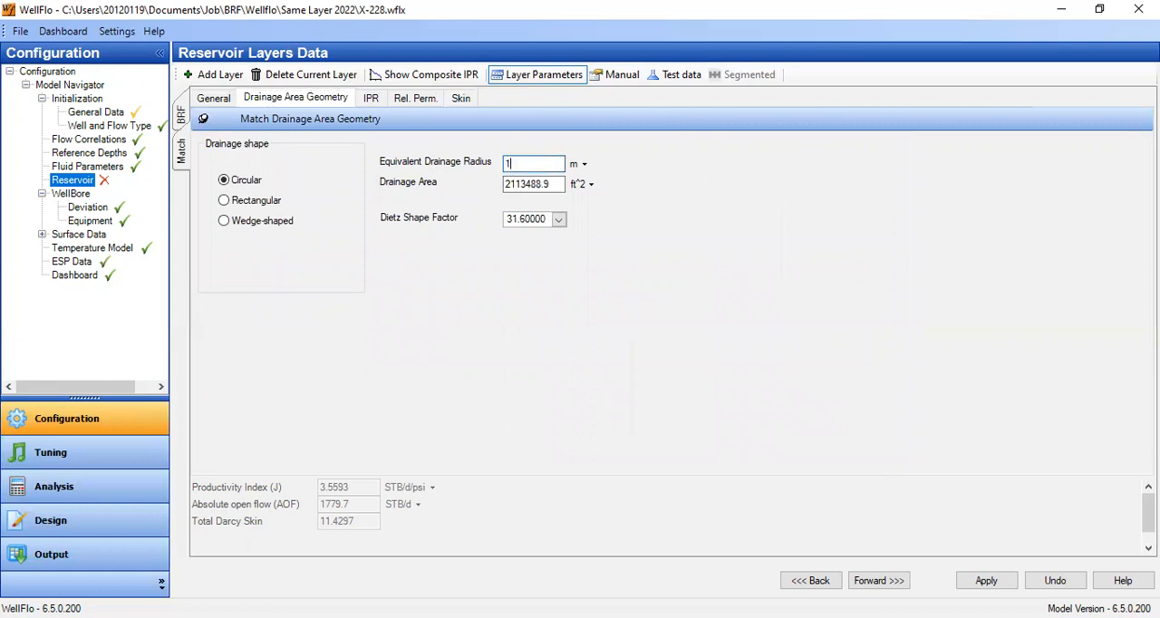
click(529, 186)
drag(538, 165, 470, 168)
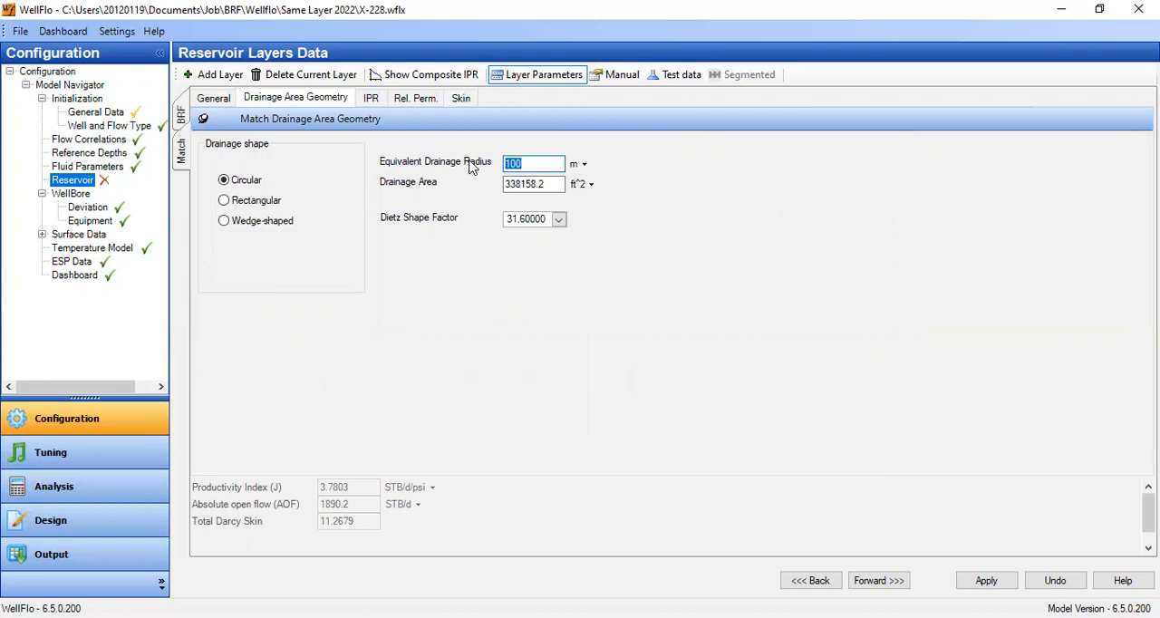
text(300)
key(Tab)
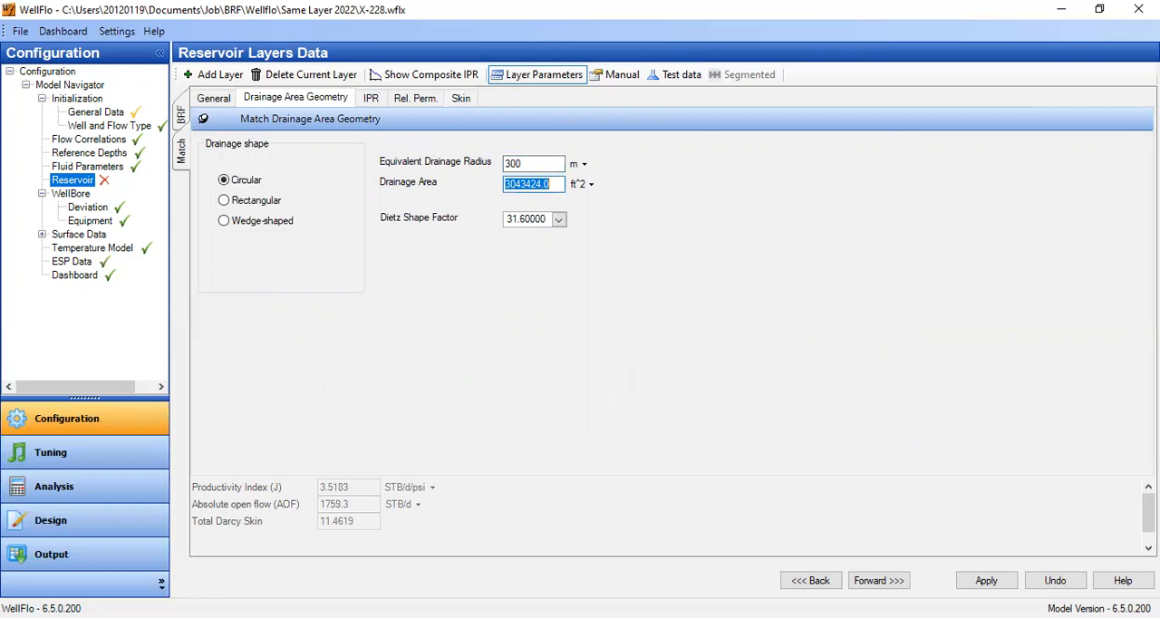
- Try an equivalent drainage radius of 400 m for the Match layer and restore it to 250 m
click(510, 164)
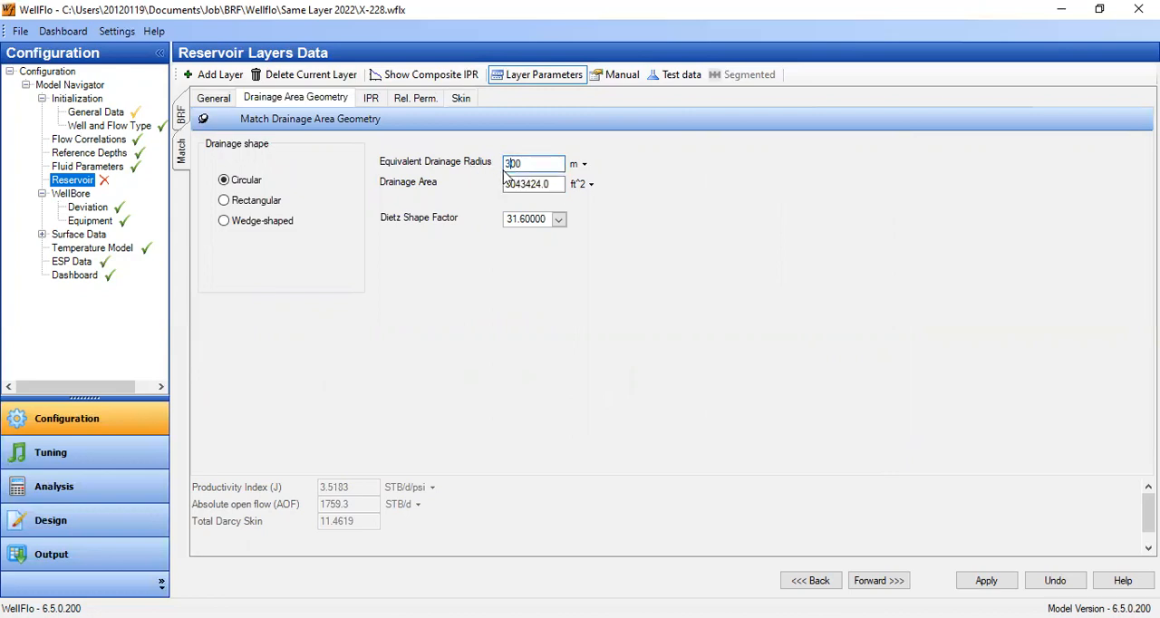
text(4)
key(BackSpace)
click(526, 185)
drag(530, 164, 448, 154)
text(250)
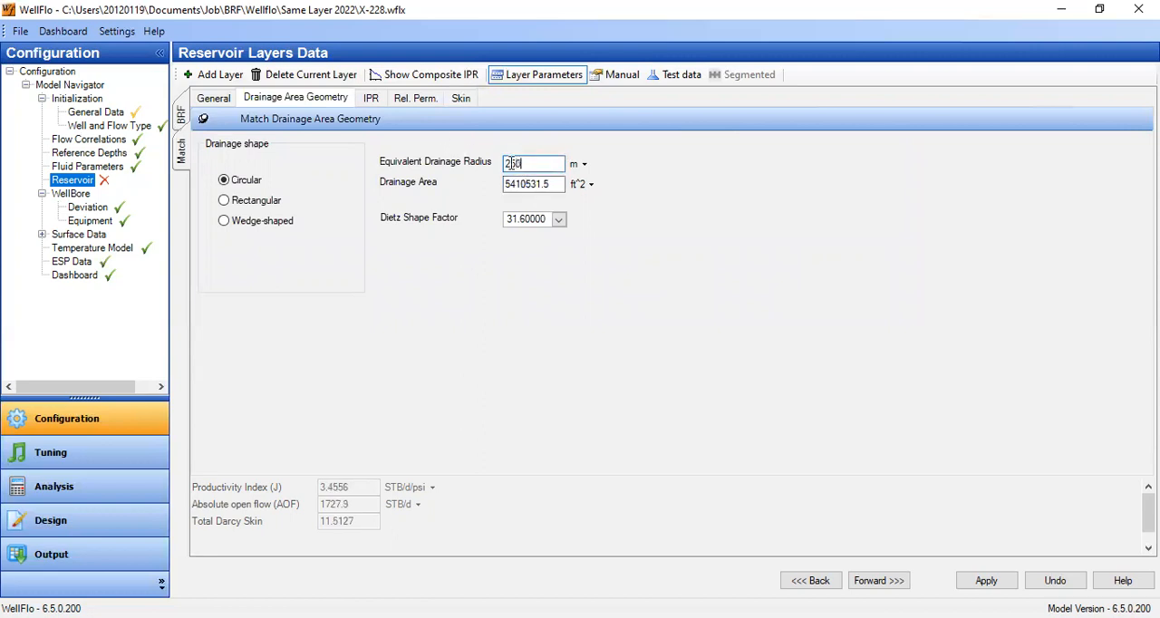
click(529, 184)
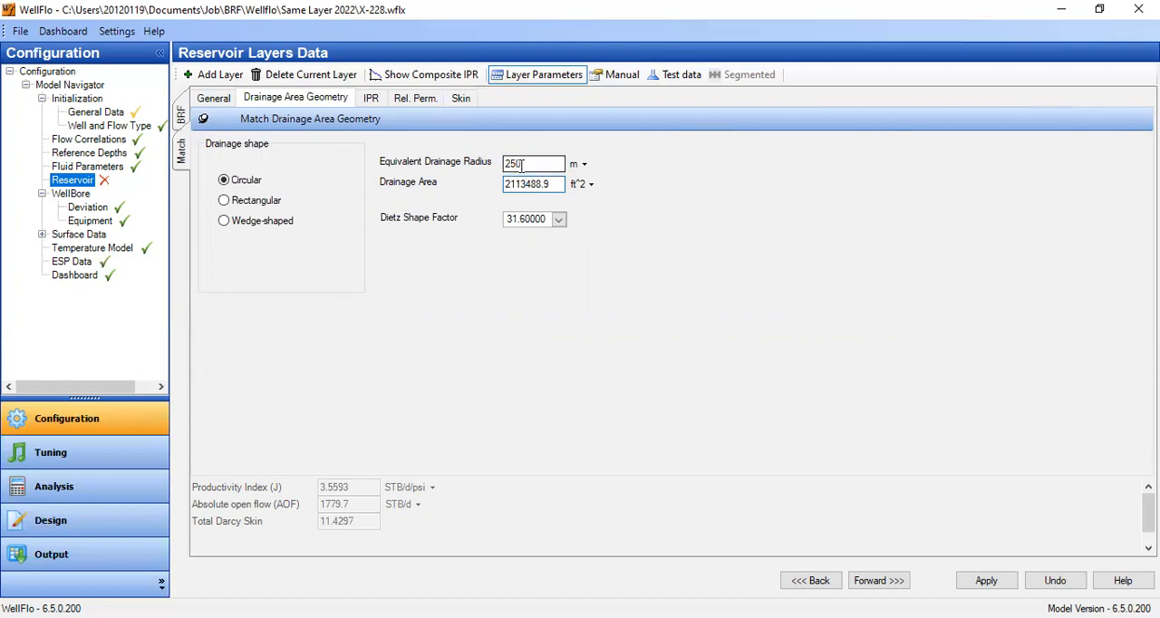
- Try a limited entry vertical permeability of 6 md for the Match layer and restore it to 13.4 md
click(460, 98)
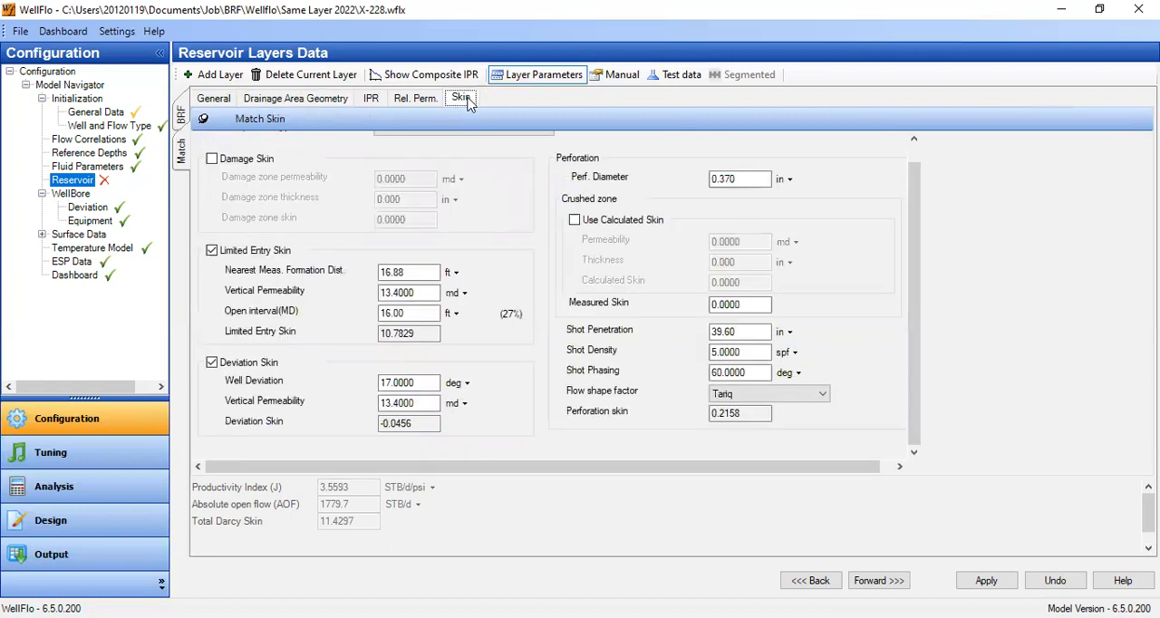
double_click(420, 292)
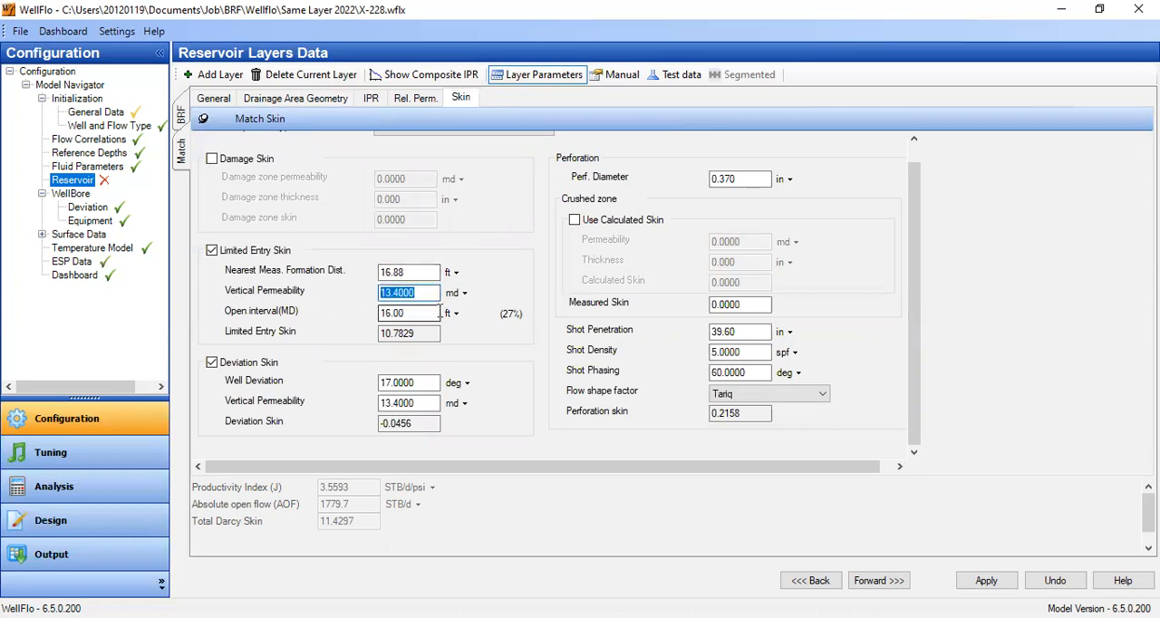
text(6)
click(413, 316)
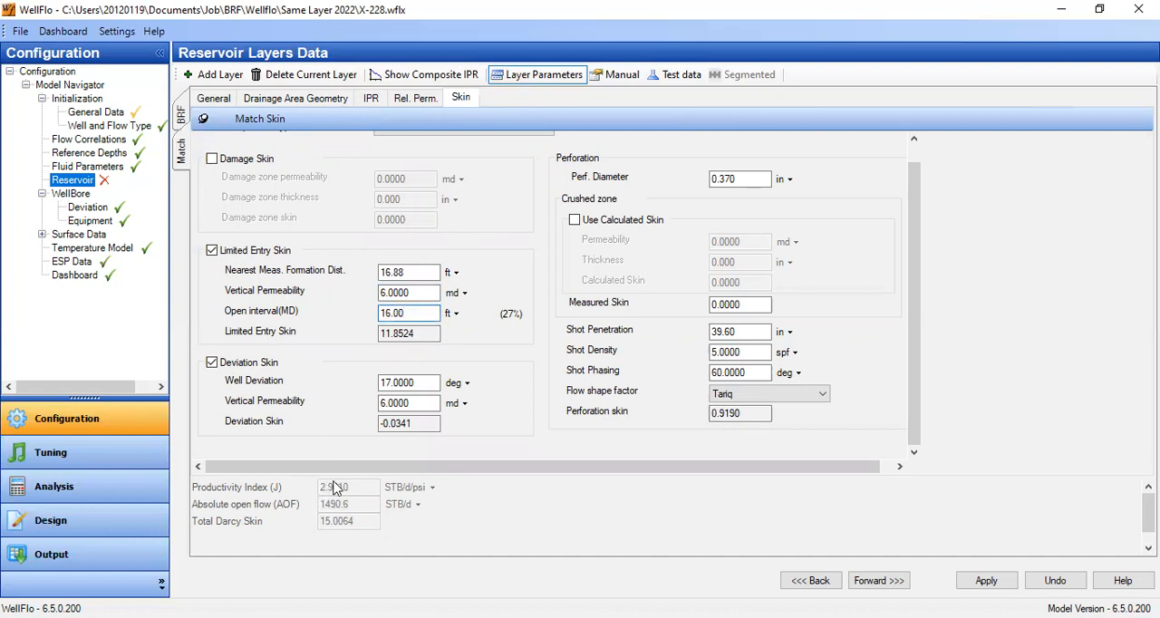
drag(413, 291, 321, 268)
text(13.4)
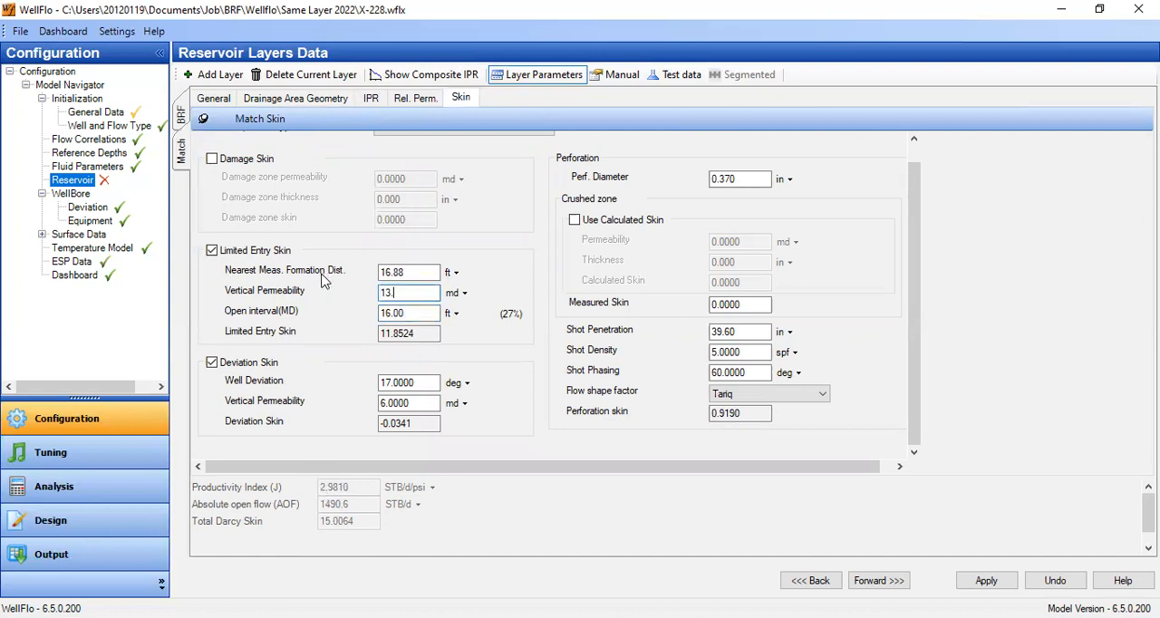
- Set the Match layer's general permeability to 100 md to test its effect on productivity
click(218, 98)
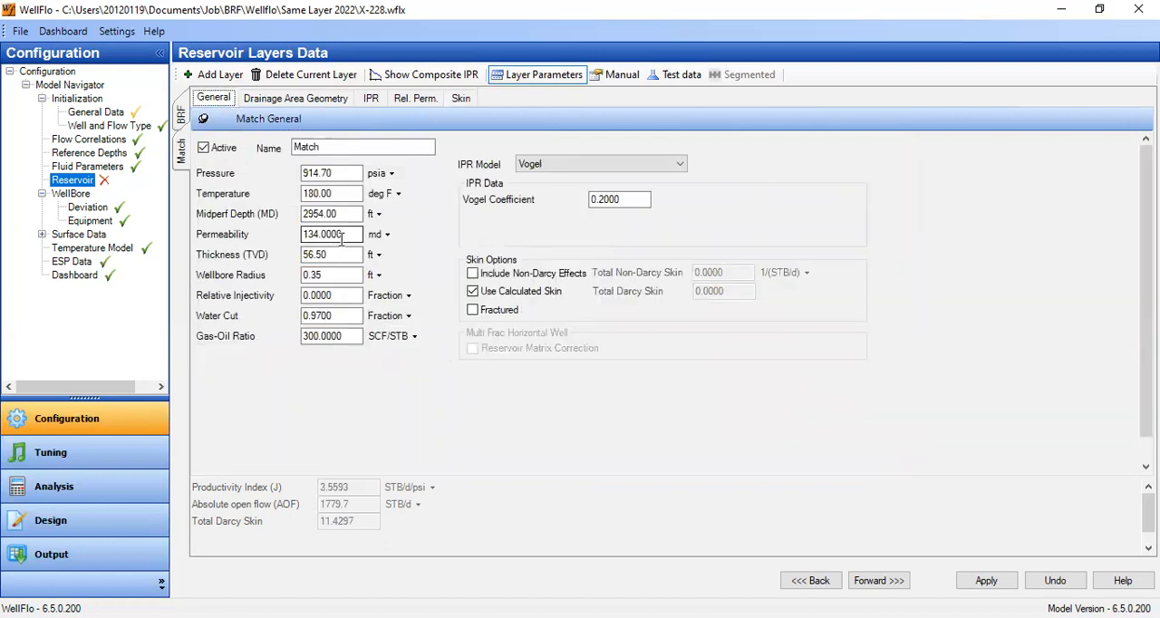
double_click(338, 238)
text(100)
key(Tab)
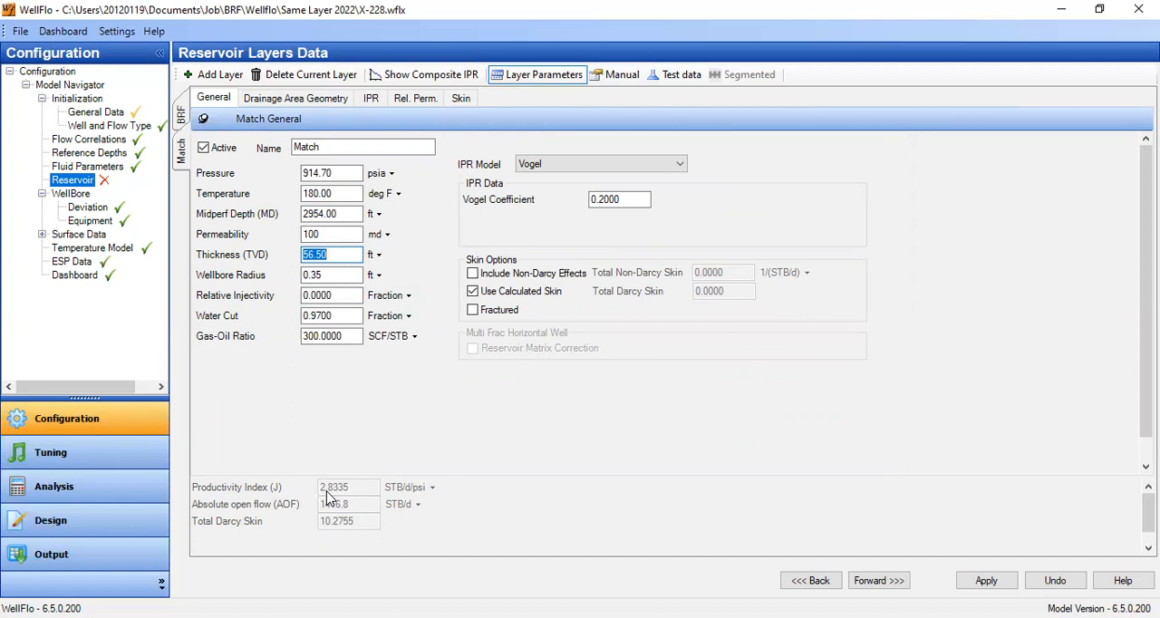
- Lower the Match layer's general permeability further and set its limited entry vertical permeability to 9 md
double_click(331, 233)
text(90)
key(Tab)
click(460, 98)
double_click(397, 292)
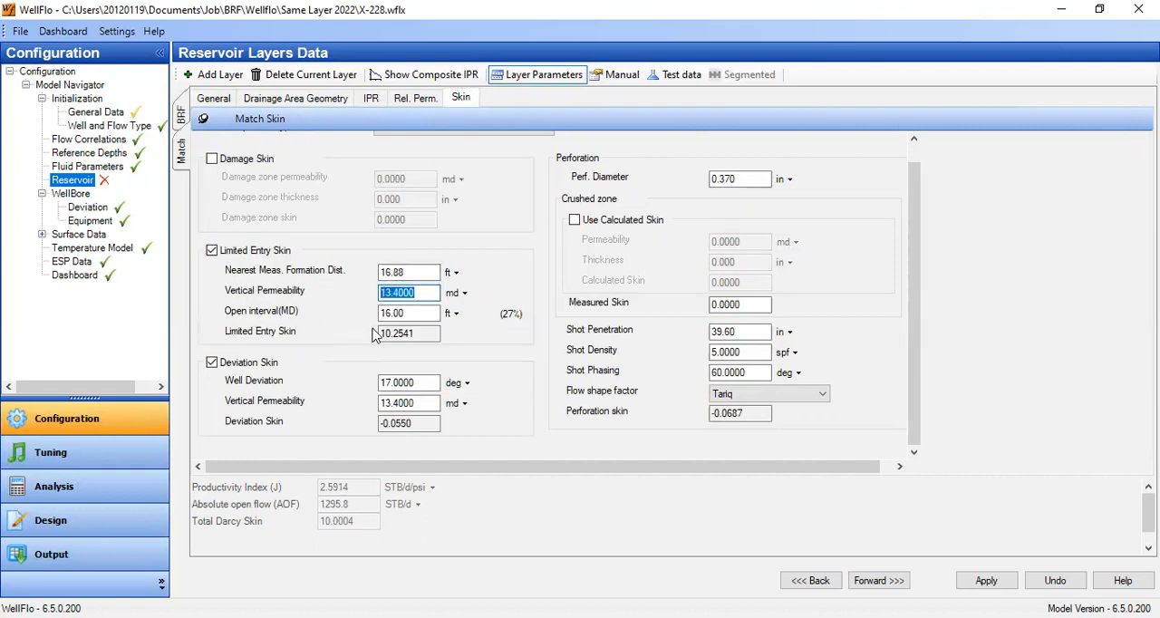
text(9)
key(Tab)
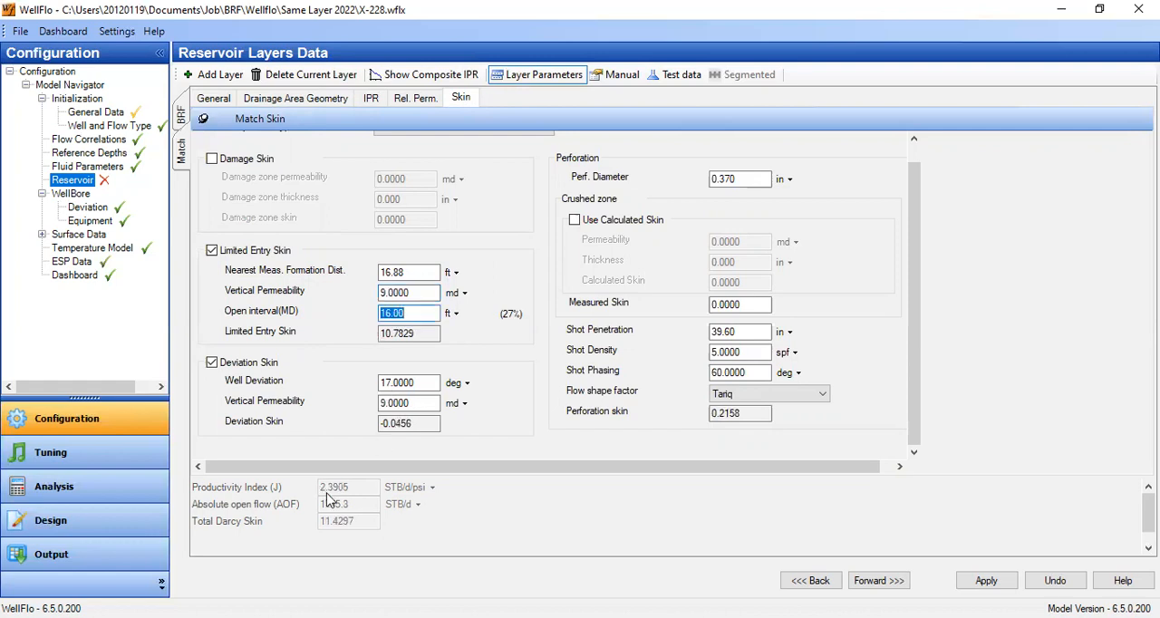
- Restore the Match layer's general permeability to 134 md and its limited entry vertical permeability to 13.4 md
click(214, 97)
click(346, 254)
double_click(329, 234)
text(134)
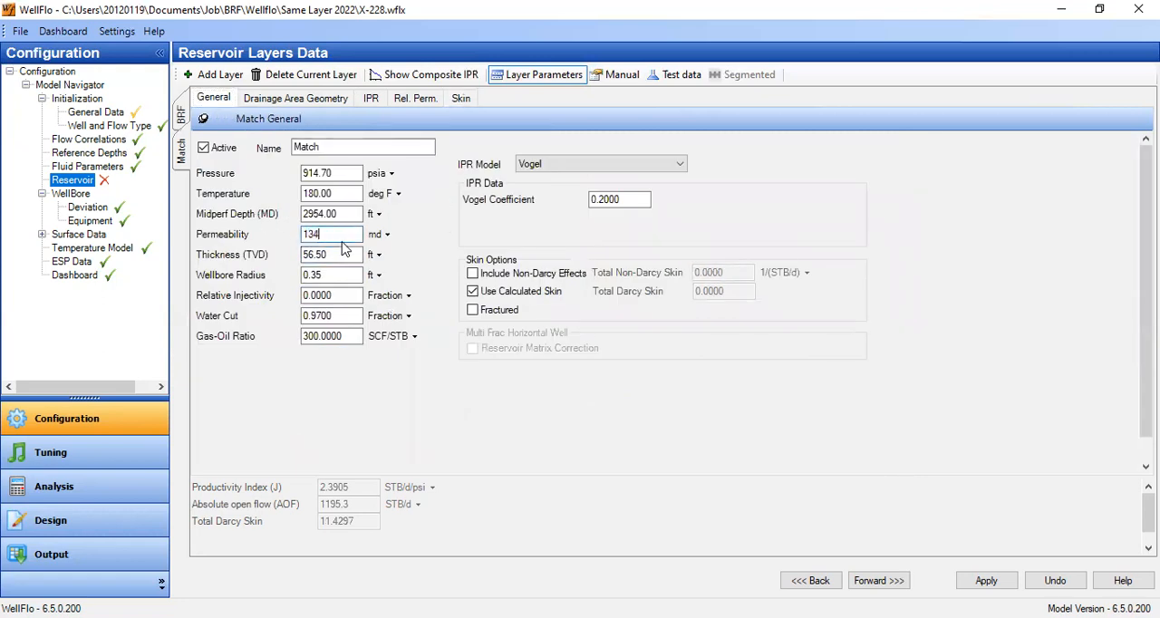
click(347, 252)
click(461, 98)
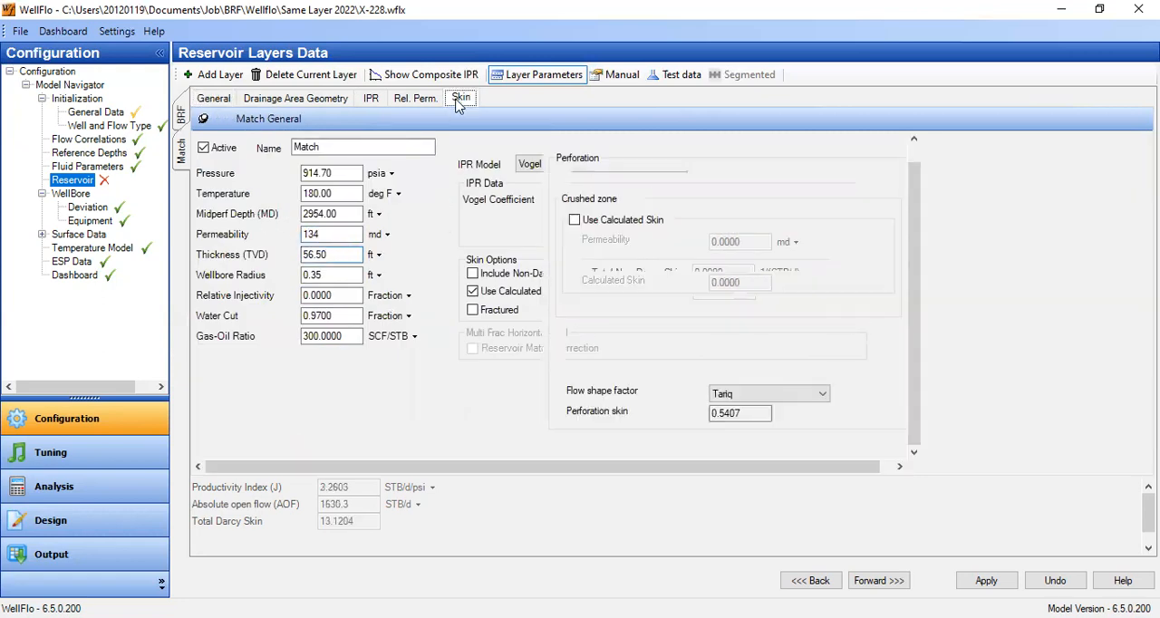
double_click(408, 291)
text(13.4)
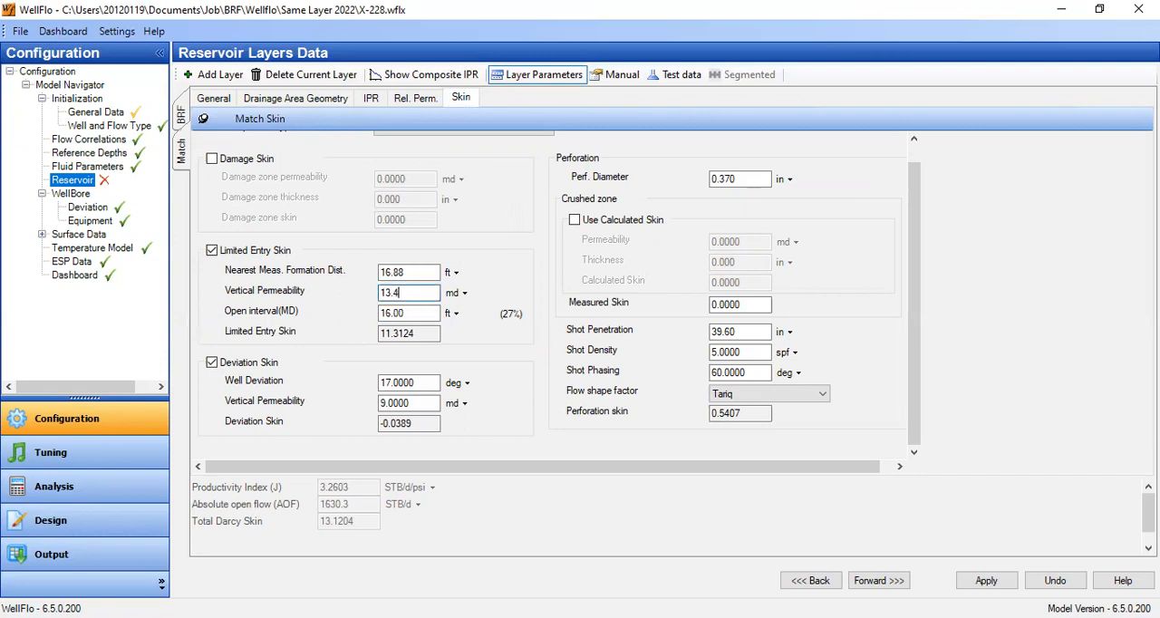
key(Tab)
- Try the calculated skin option for the Match layer's crushed zone and switch it back off
drag(752, 305, 586, 309)
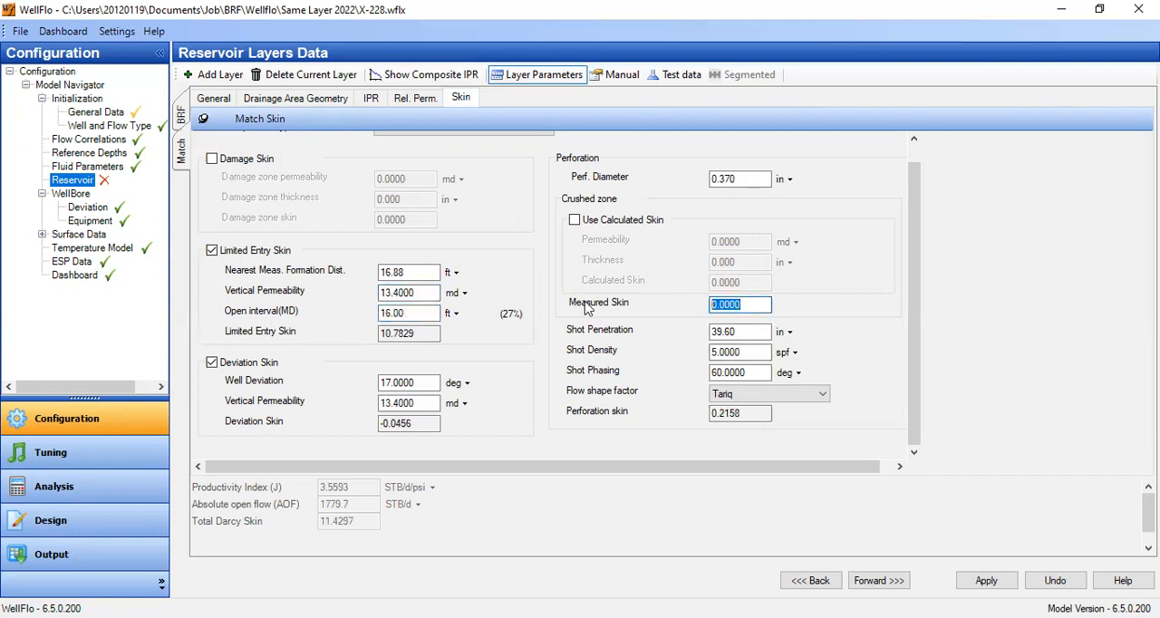
click(580, 223)
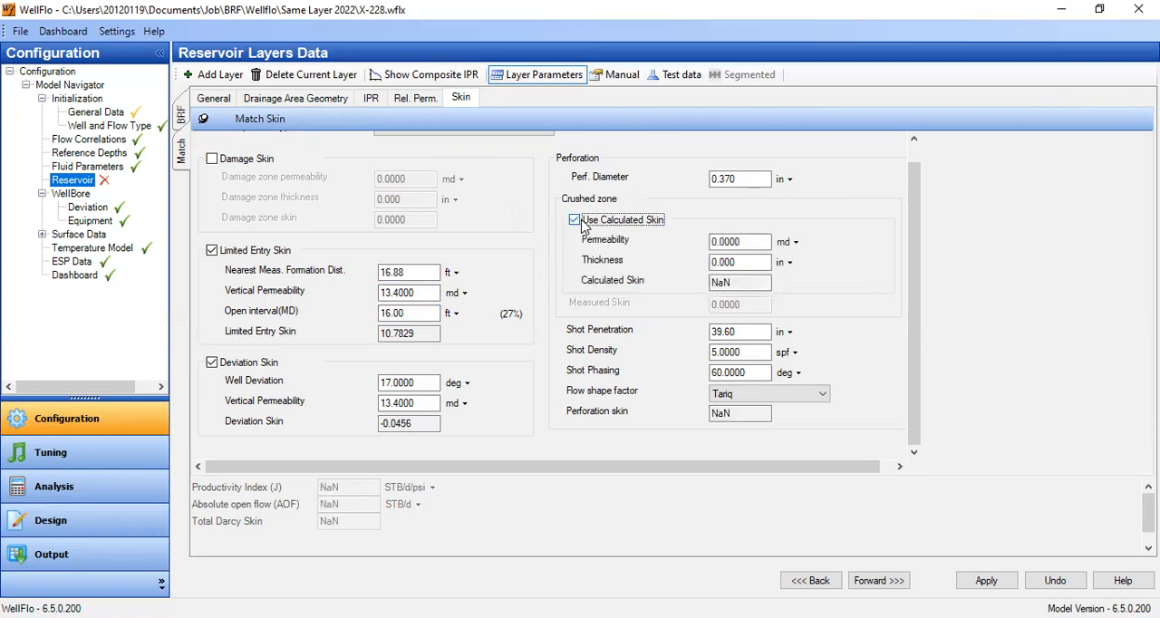
click(576, 221)
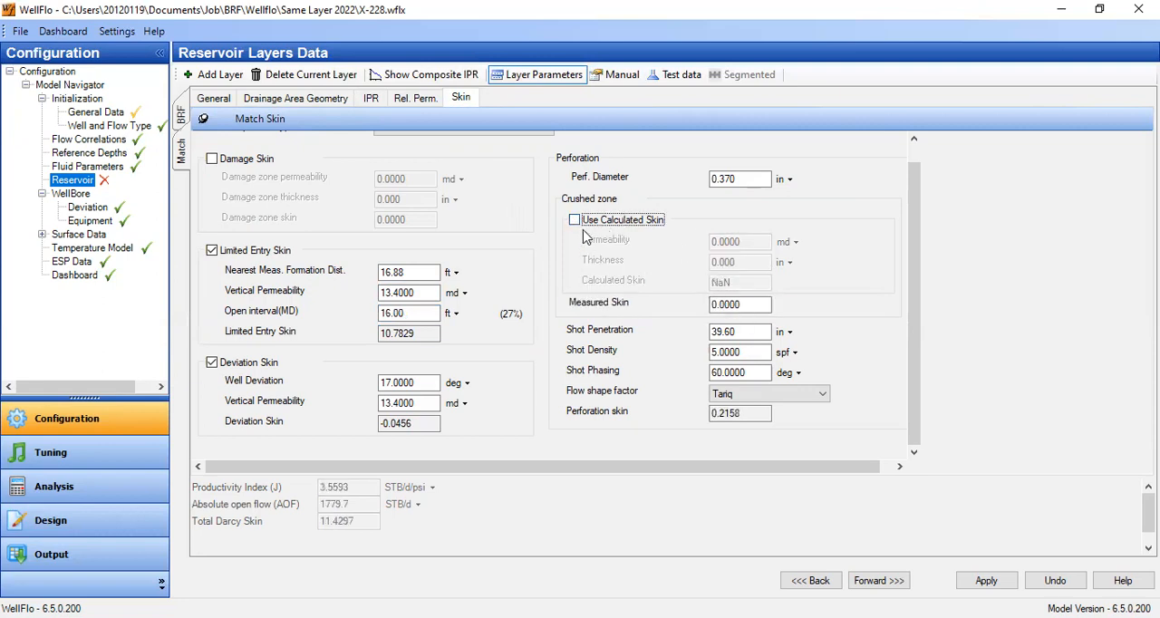
- Try measured skin values of 2 and 3 for the Match layer's crushed zone
click(741, 308)
drag(746, 306, 635, 309)
text(2)
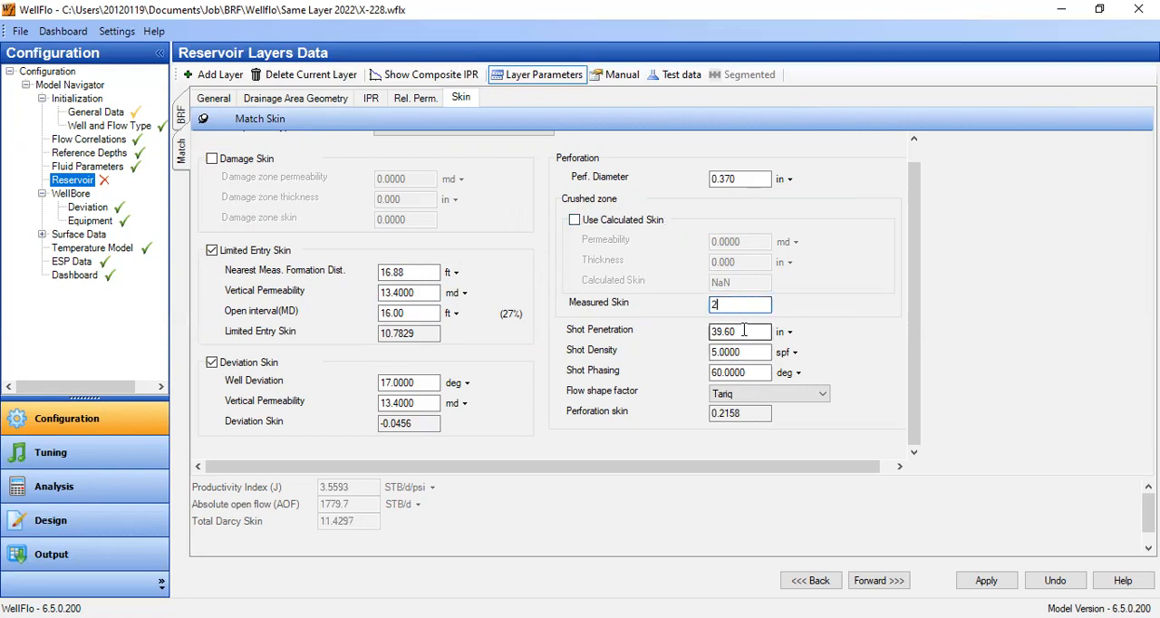
click(743, 332)
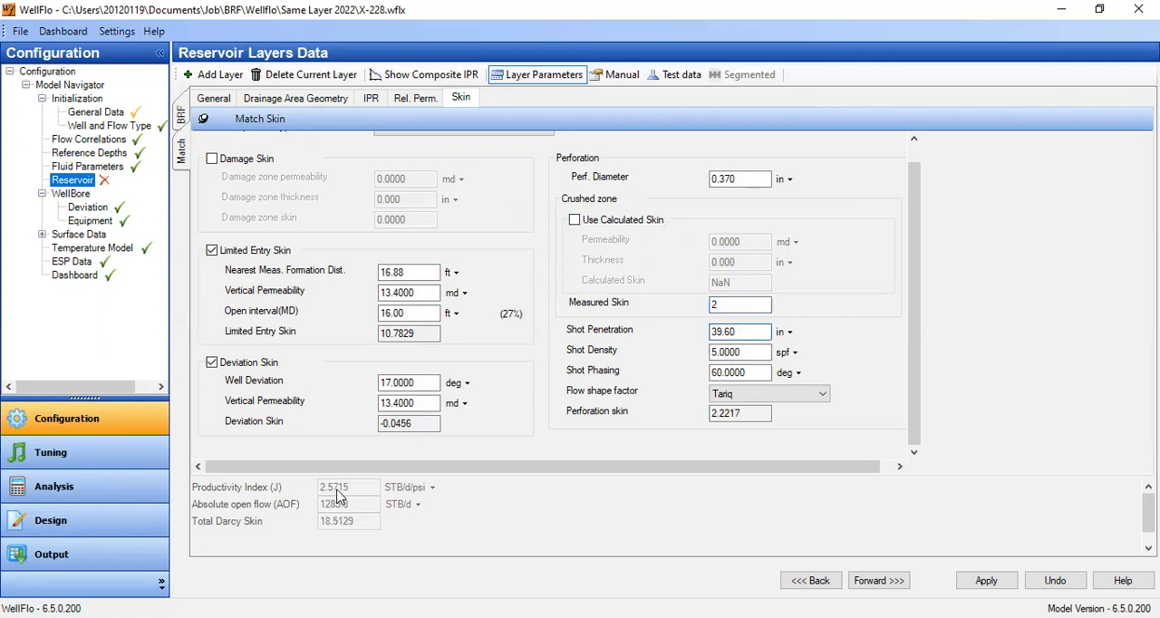
drag(741, 309, 640, 306)
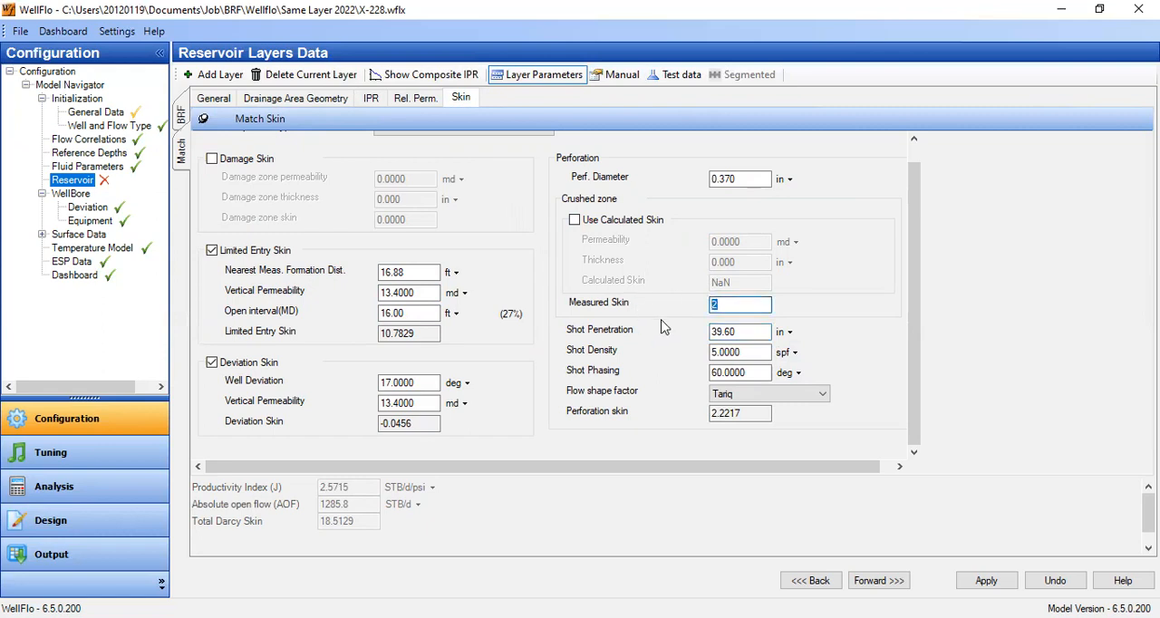
text(3)
click(737, 332)
- Try measured skin values of 5 and 6 for the Match layer's crushed zone
drag(736, 305, 674, 306)
text(5)
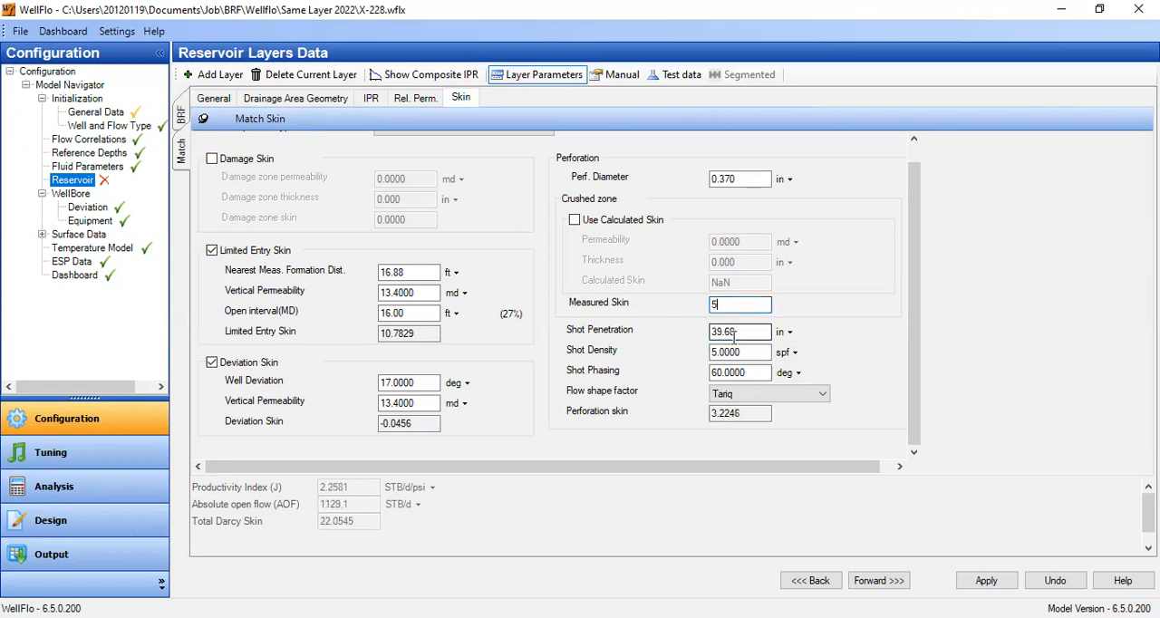
click(737, 331)
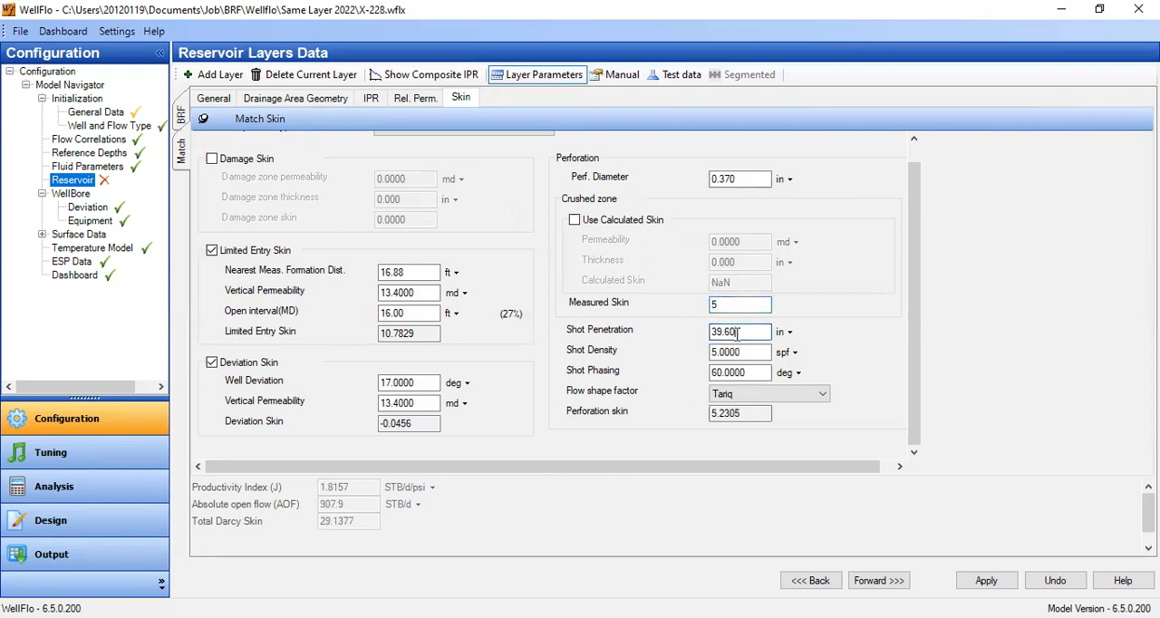
drag(732, 307, 681, 307)
text(5)
key(BackSpace)
text(6)
click(743, 332)
- Try measured skin values of 7 and 8 for the Match layer's crushed zone
drag(735, 308, 696, 302)
text(7)
click(739, 332)
text(8)
click(740, 332)
- Try a measured skin of 10 for the Match layer's crushed zone and reset it to 0
drag(720, 305, 649, 310)
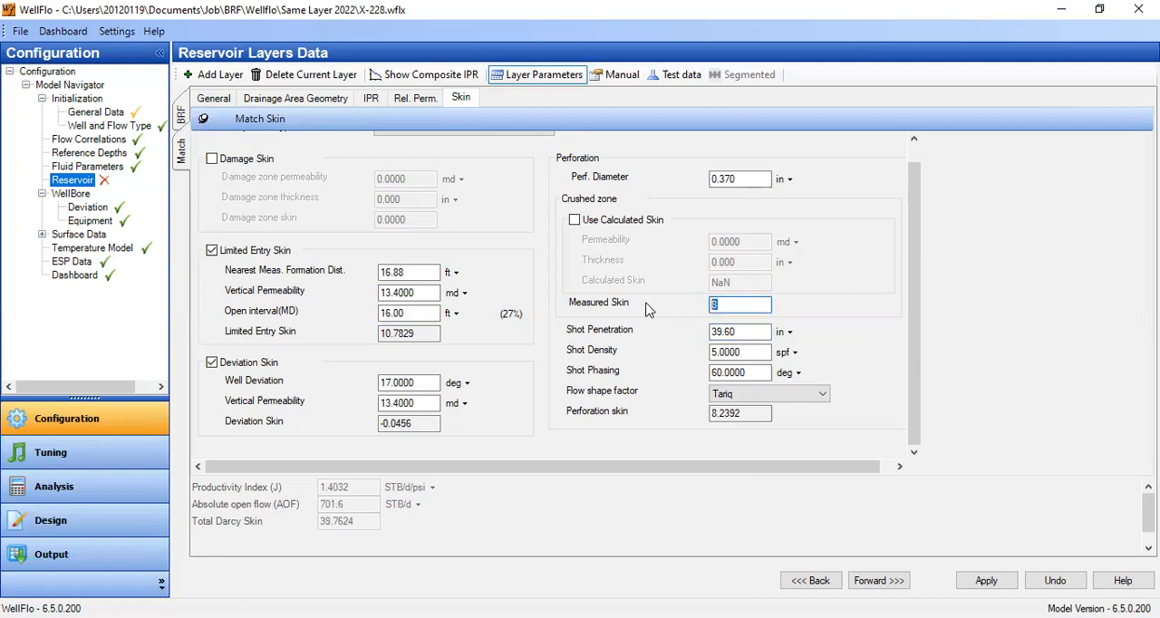
text(10)
key(Tab)
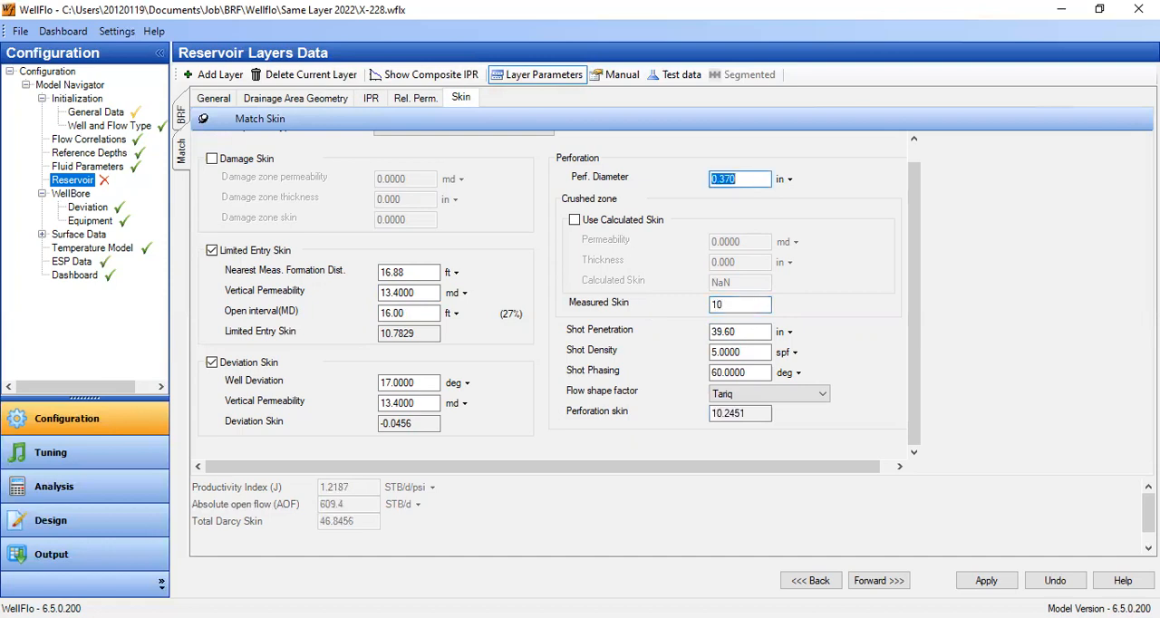
drag(731, 306, 686, 304)
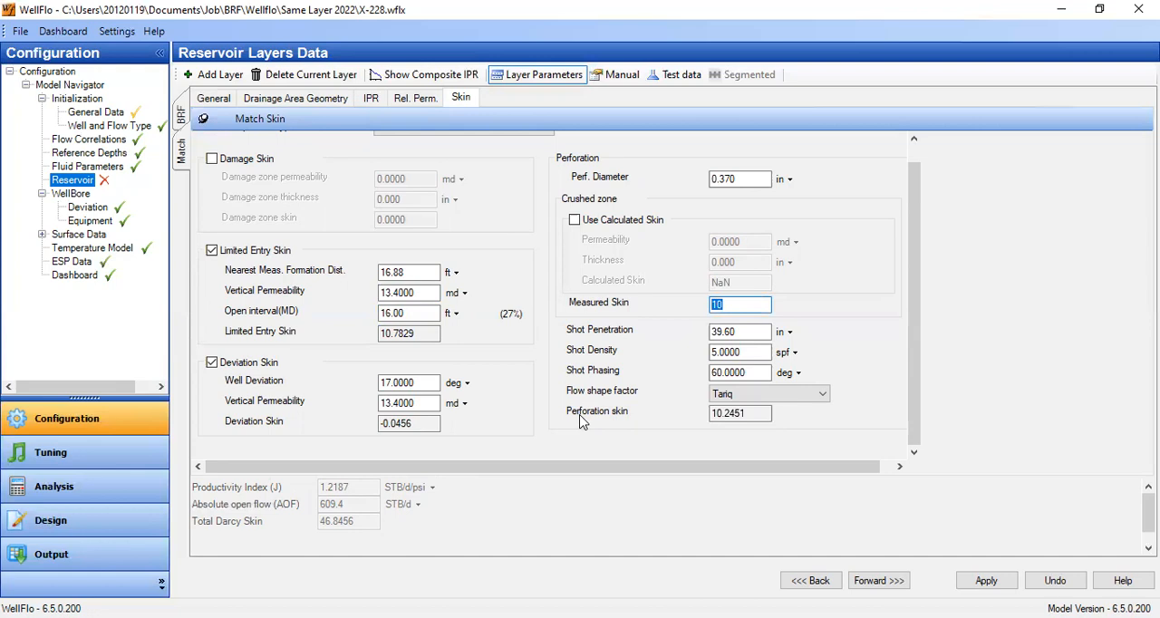
text(0)
click(737, 333)
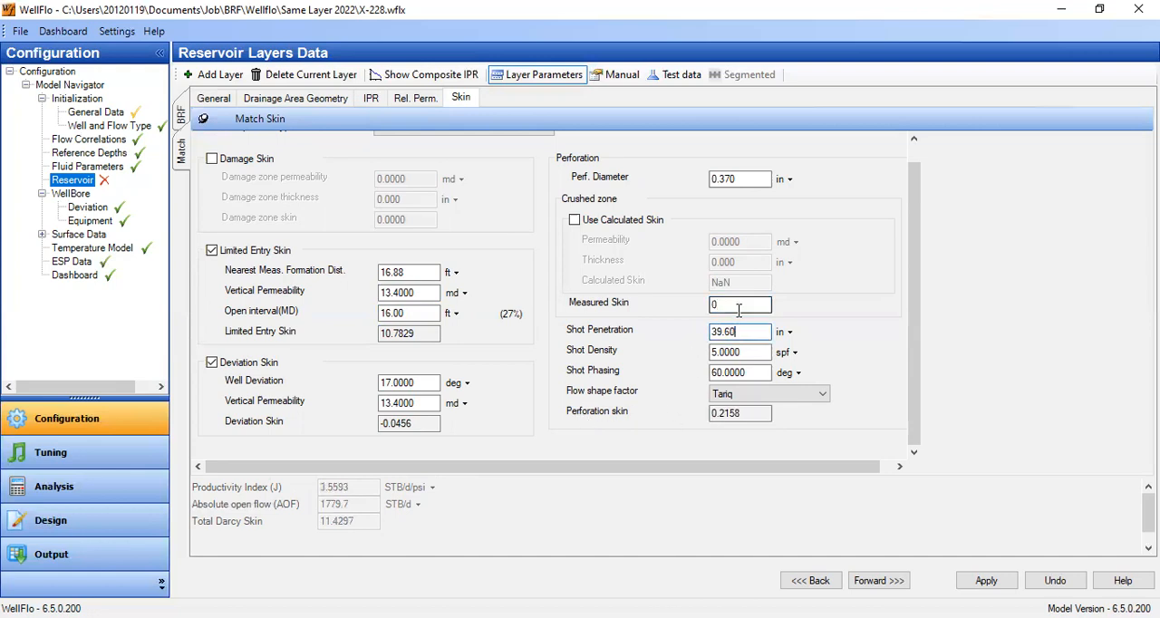
- Try a permeability of 80 md in the Match layer's general data
scroll(746, 324, up, 1)
click(223, 102)
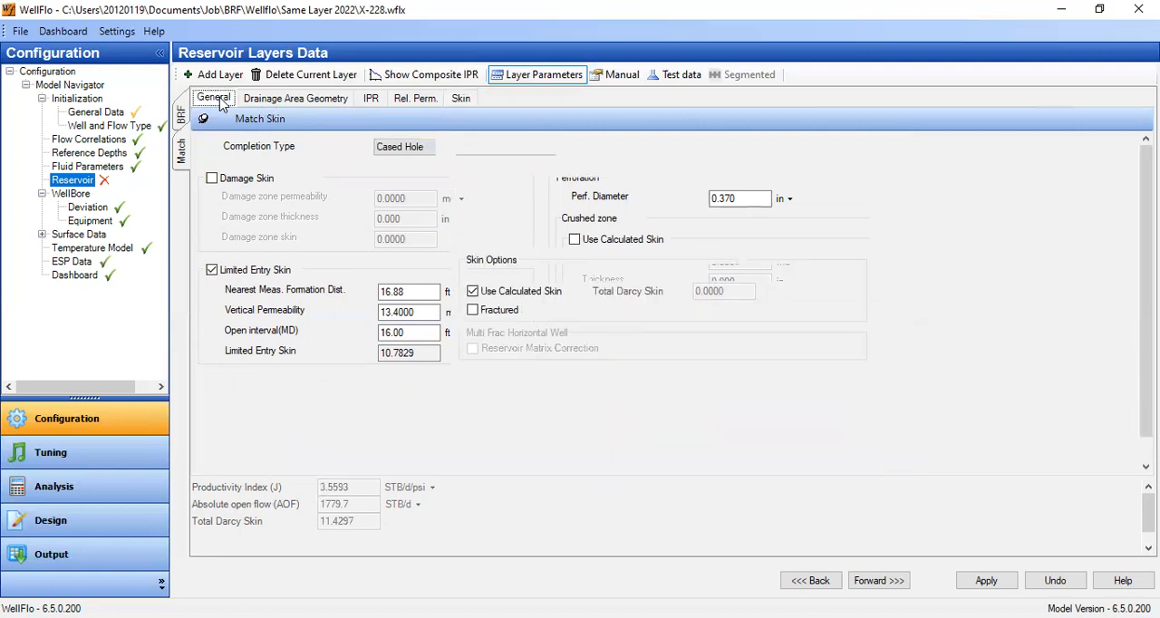
double_click(324, 234)
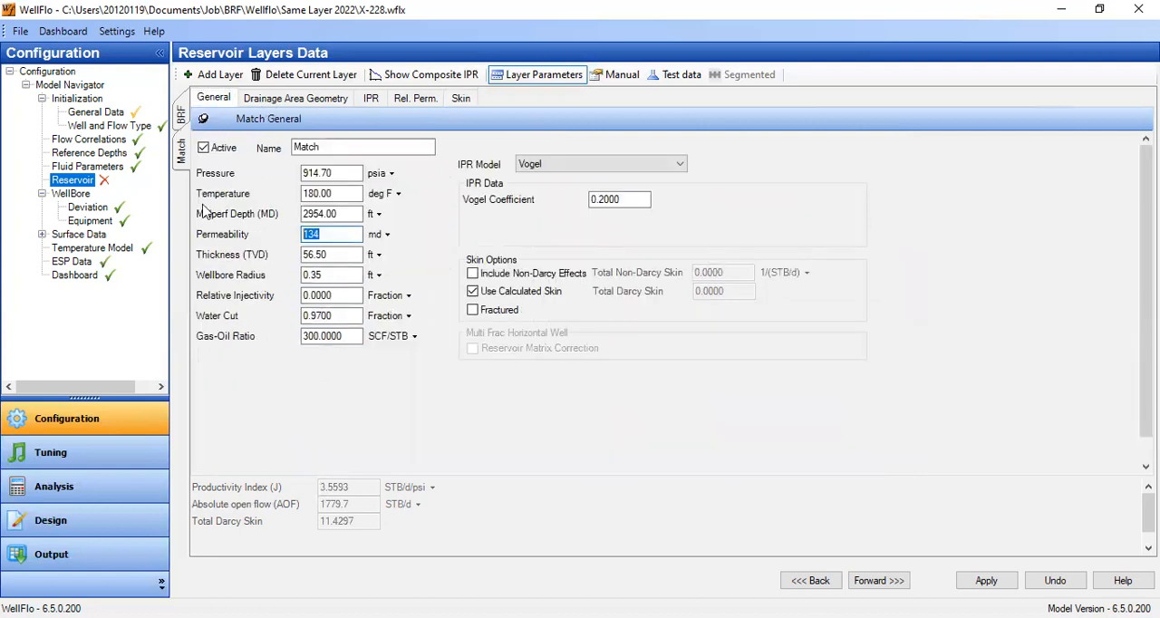
text(80)
click(317, 260)
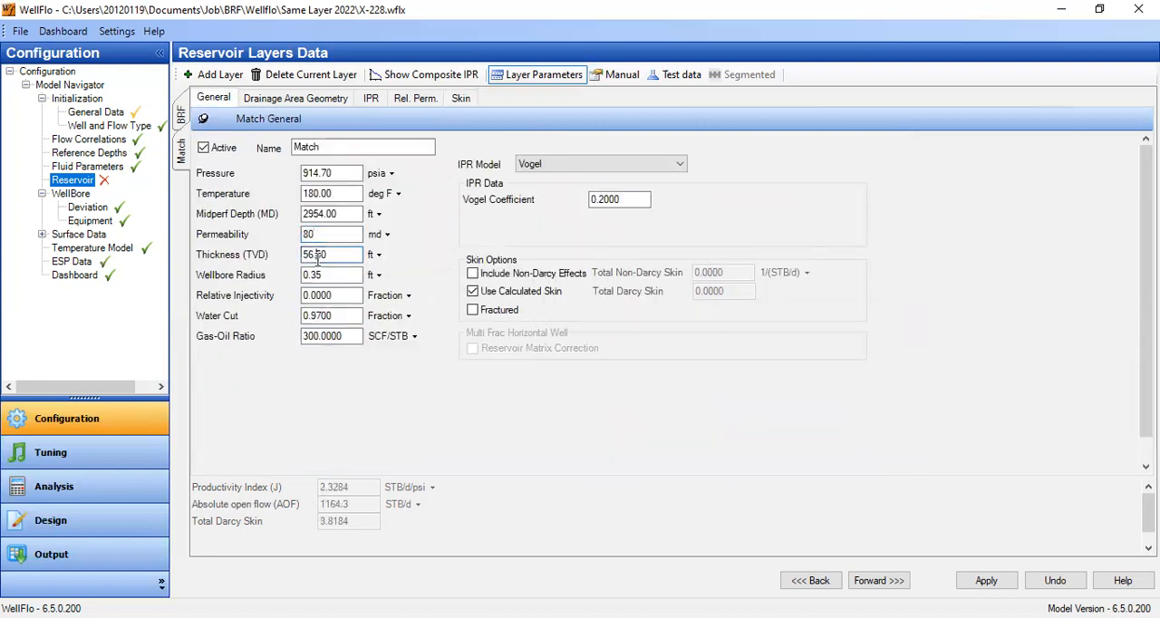
- Try a vertical permeability of 8 md for the Match layer's limited entry skin
click(462, 98)
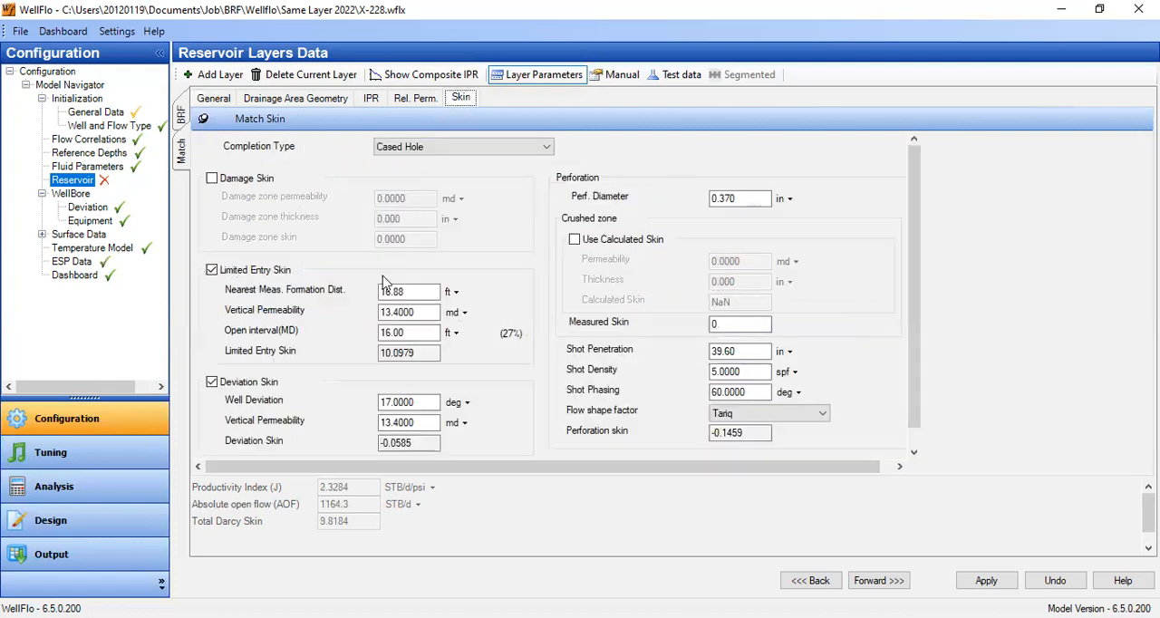
double_click(424, 313)
text(8)
click(409, 334)
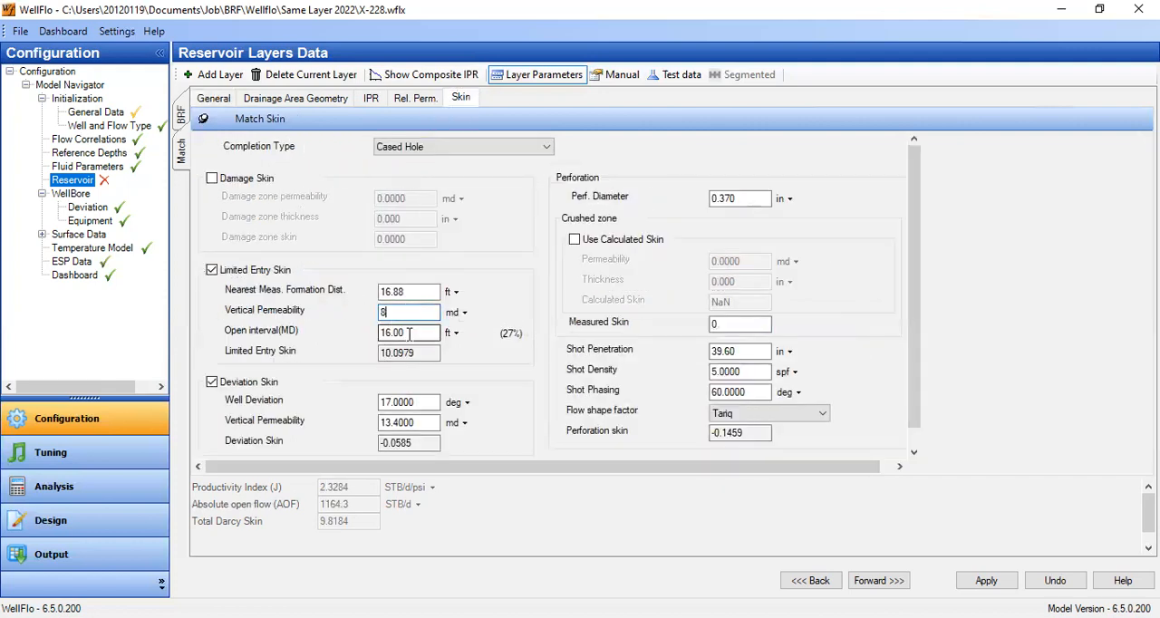
- Try TVD thickness values of 25 and 50 ft for the Match layer
click(214, 98)
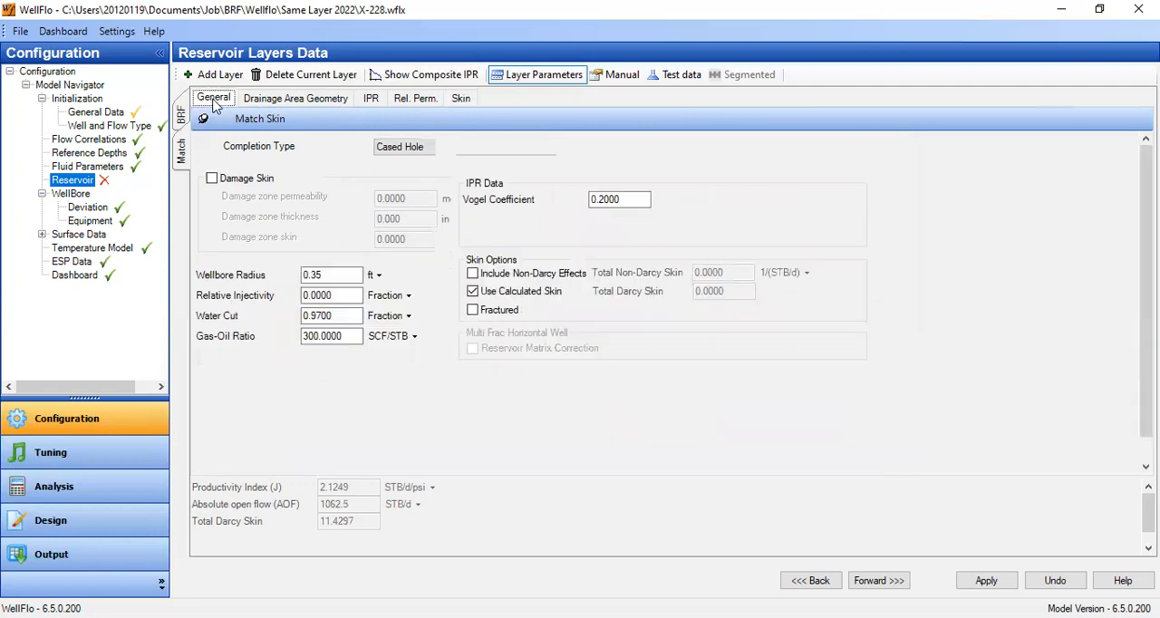
click(308, 214)
key(Tab)
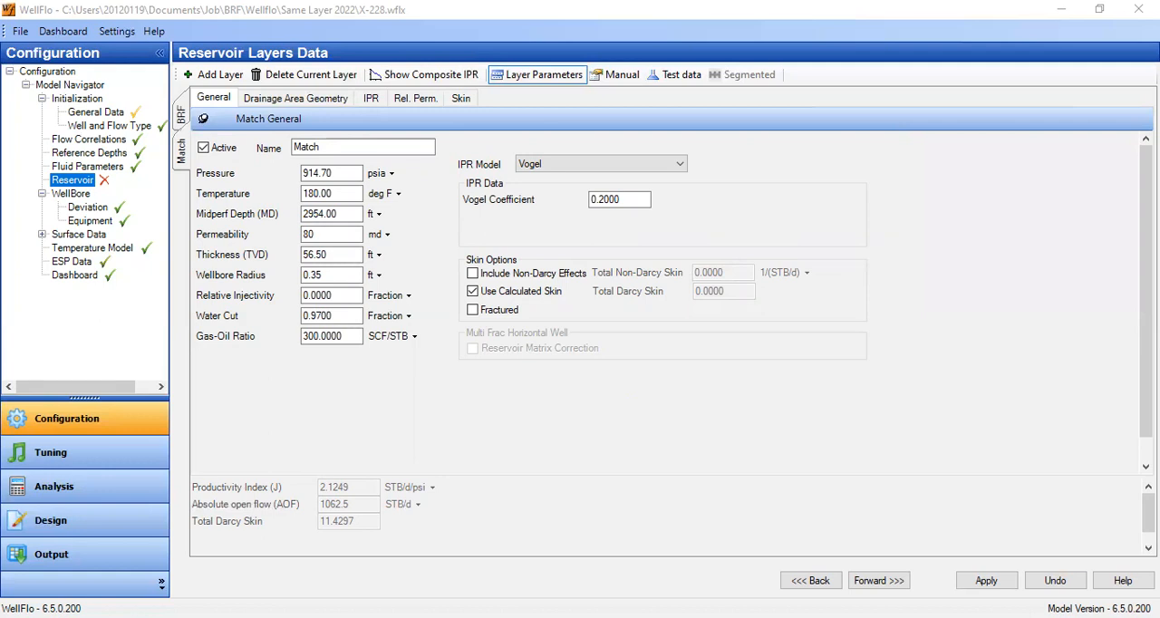
click(204, 110)
click(334, 256)
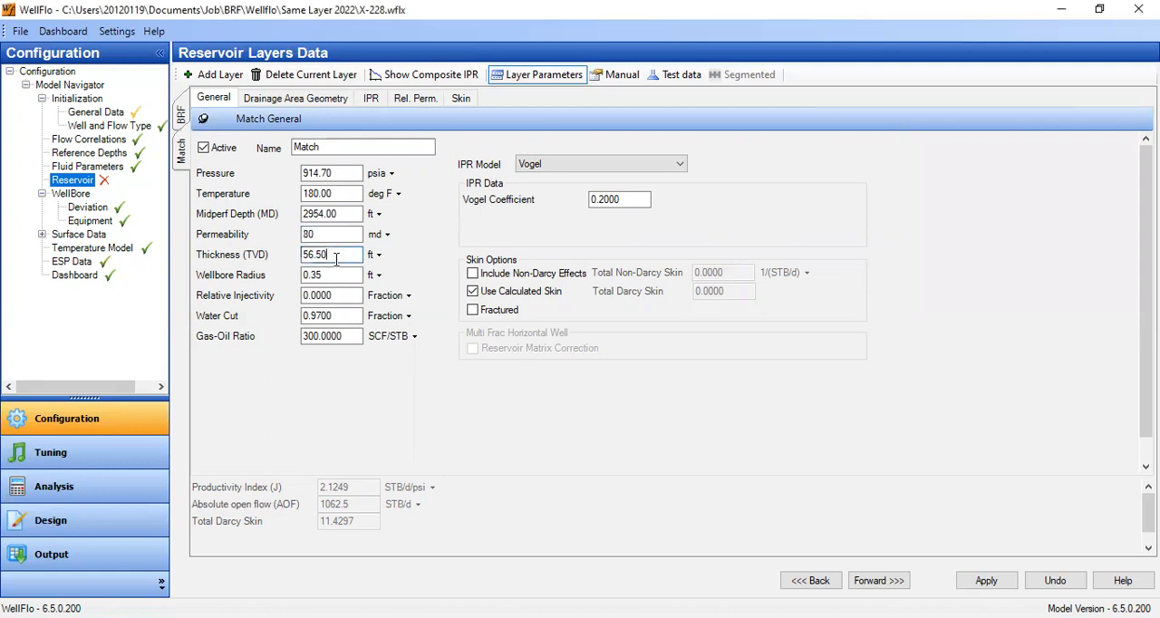
drag(333, 254, 238, 246)
text(25)
click(332, 236)
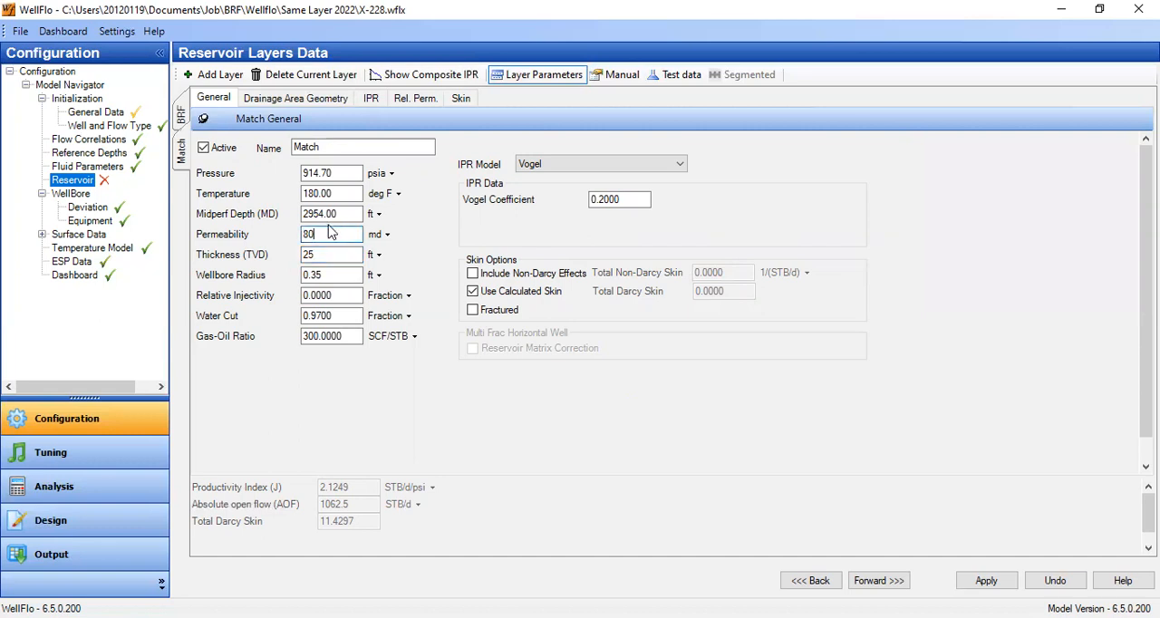
key(Tab)
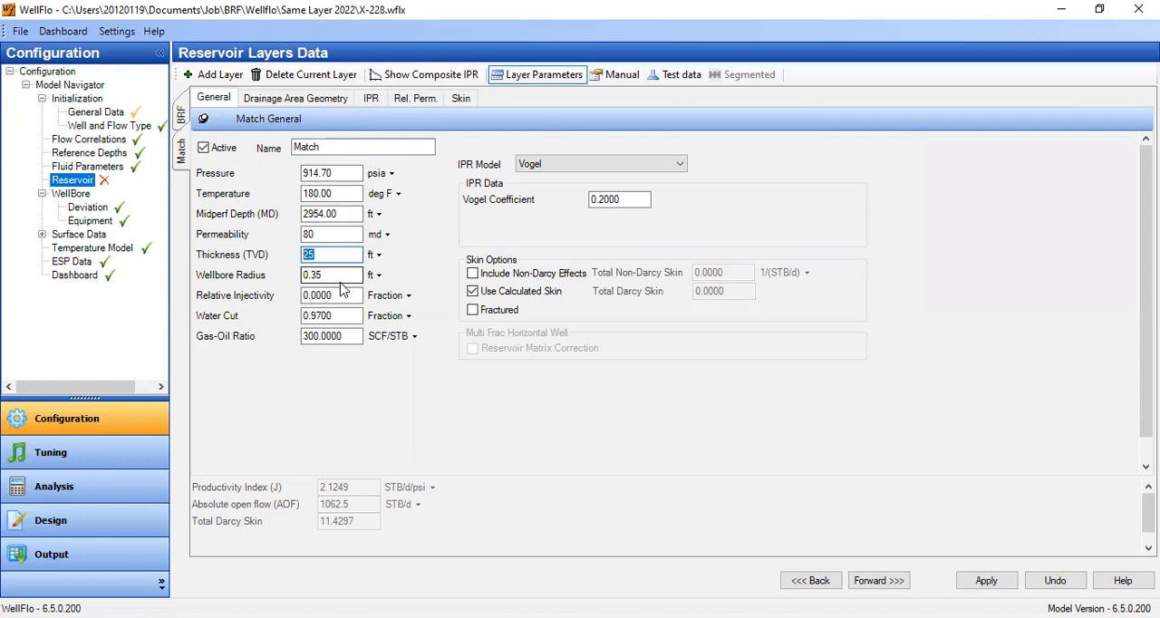
text(5)
click(342, 274)
- Set the Match layer's TVD thickness back to 56.5 ft
drag(337, 254, 261, 250)
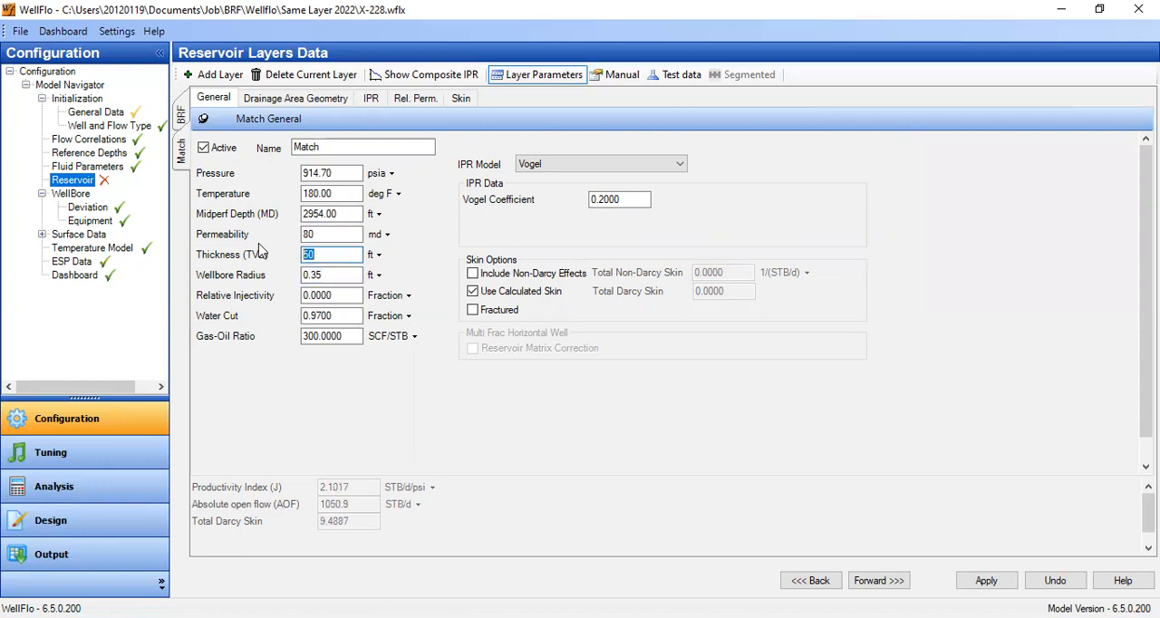
text(2)
key(BackSpace)
text(56.5)
click(350, 234)
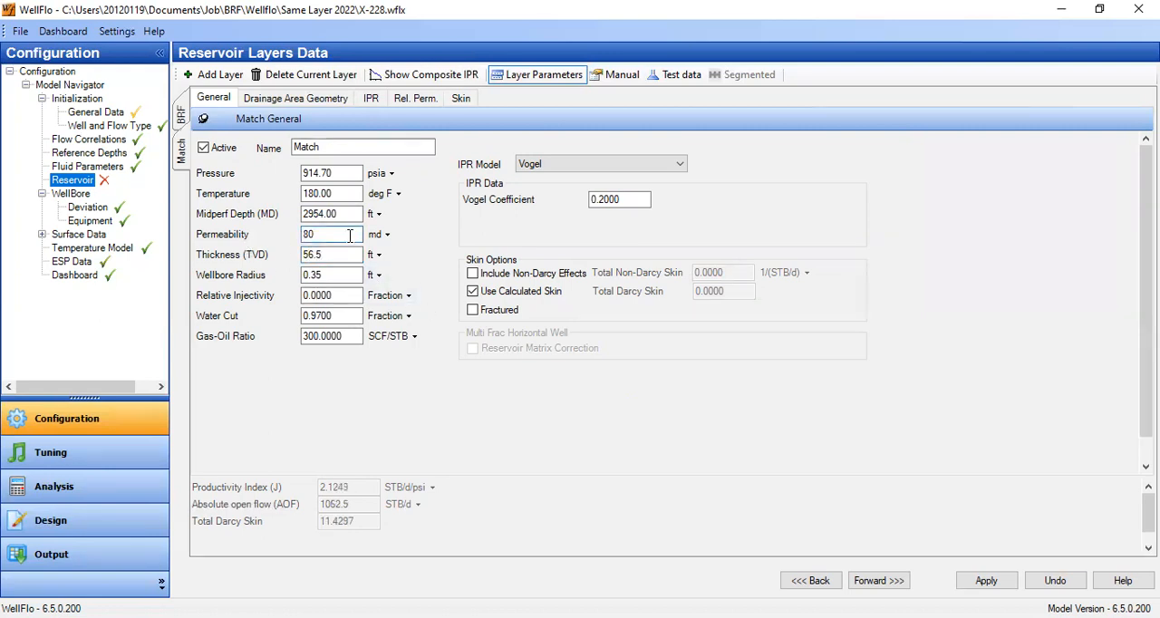
- Try a permeability of 50 md for the Match layer
drag(348, 235, 227, 240)
text(50)
click(330, 255)
drag(339, 235, 236, 229)
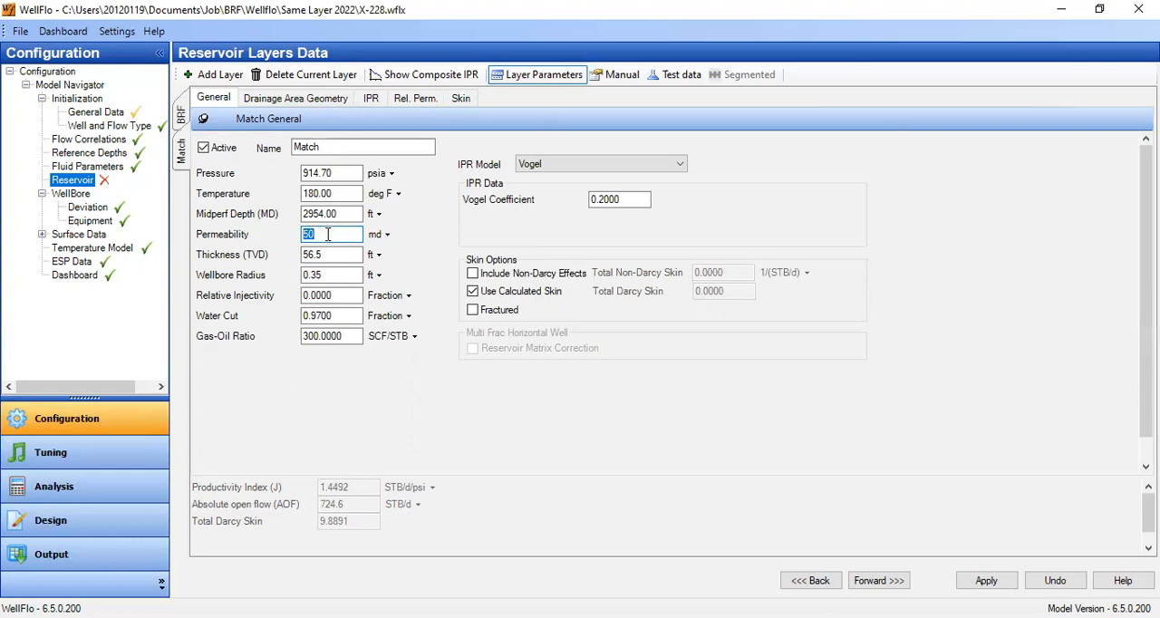
- Set the Match layer's permeability to 70 md
drag(336, 234, 243, 234)
text(70)
key(Tab)
click(337, 255)
- Set the vertical permeability for the Match layer's limited entry skin to 7 md
click(460, 98)
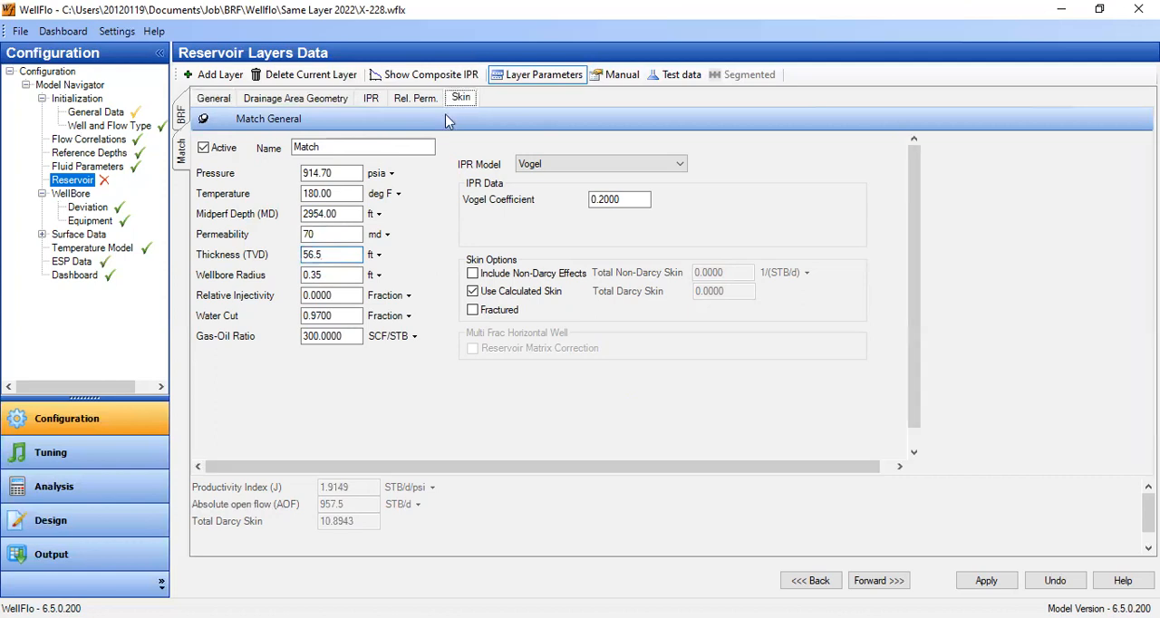
drag(430, 312, 250, 299)
text(7)
key(Tab)
- Try measured skin values of 4 and 3 for the Match layer's crushed zone
scroll(761, 349, down, 1)
drag(755, 306, 564, 277)
text(4)
click(737, 334)
drag(733, 307, 631, 298)
text(3)
click(735, 330)
- Try measured skin values of 2 and 2.5 for the Match layer's crushed zone
drag(725, 306, 668, 317)
text(2)
click(714, 331)
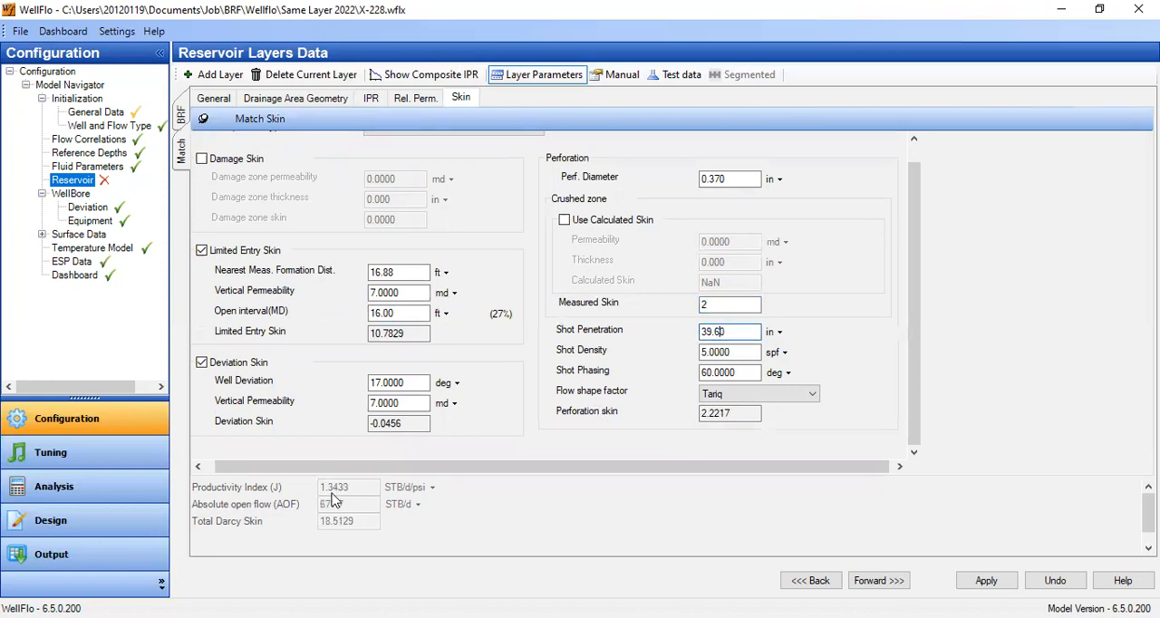
click(716, 306)
text(.5)
click(720, 332)
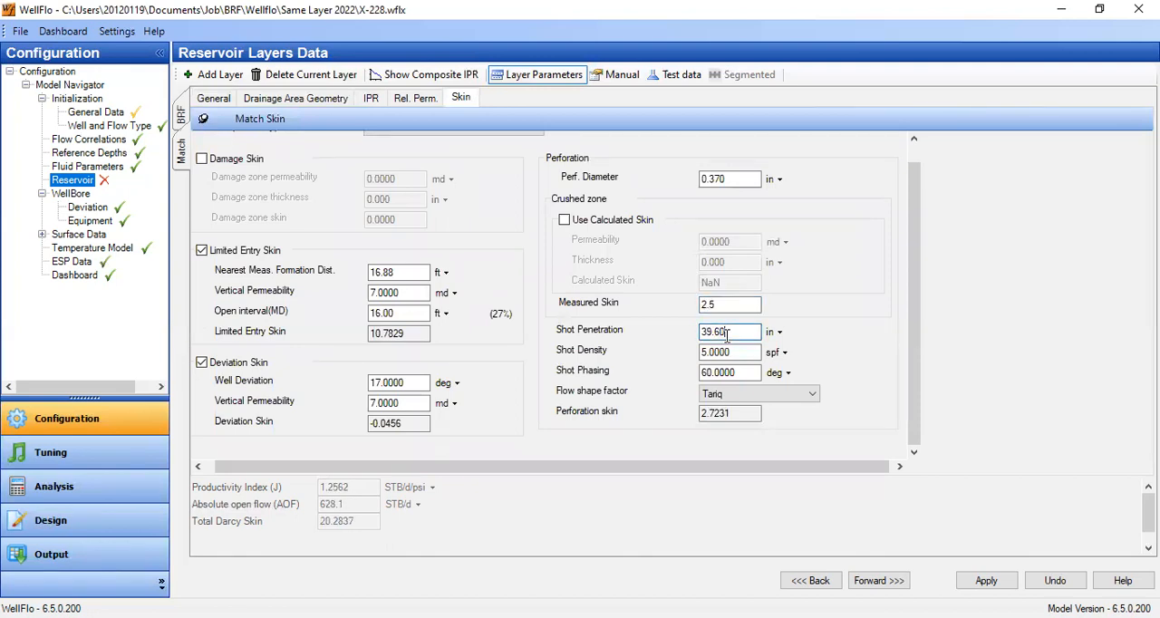
- Set the Match layer's measured skin to 3 and save the layer's changes while switching to the BRF layer
drag(724, 309, 636, 301)
text(3)
click(730, 332)
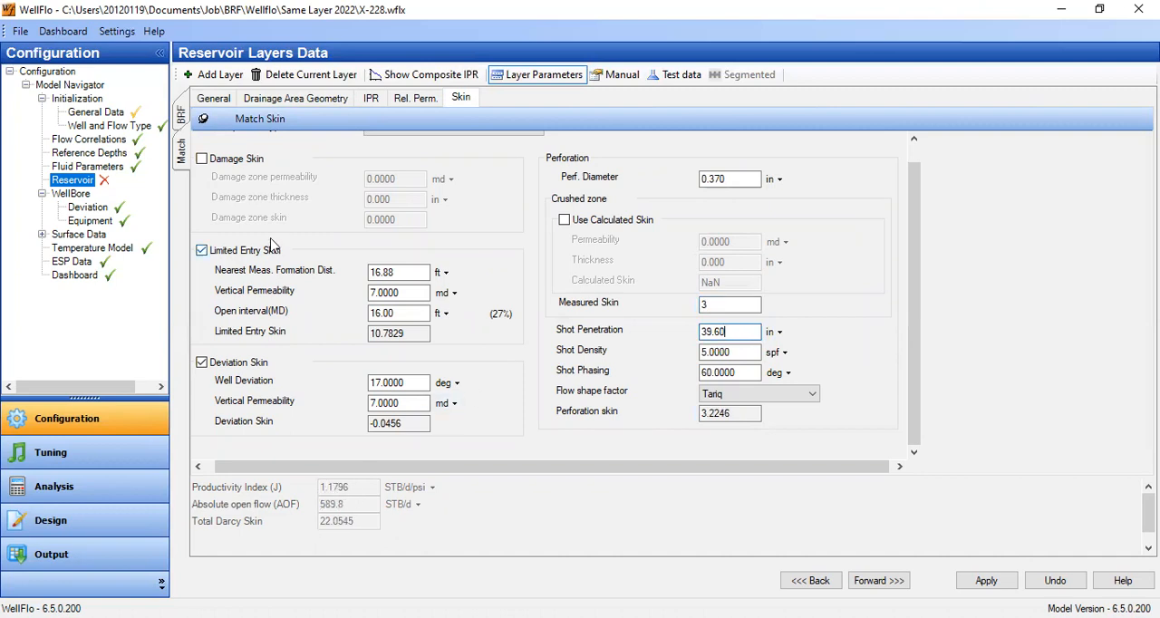
click(181, 118)
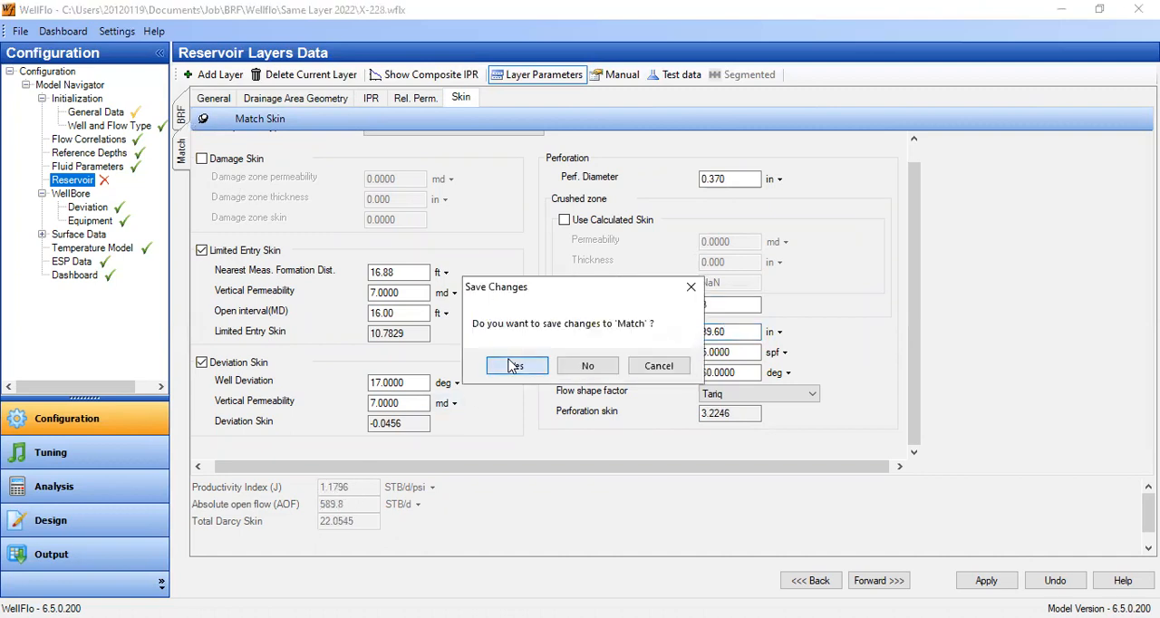
click(515, 365)
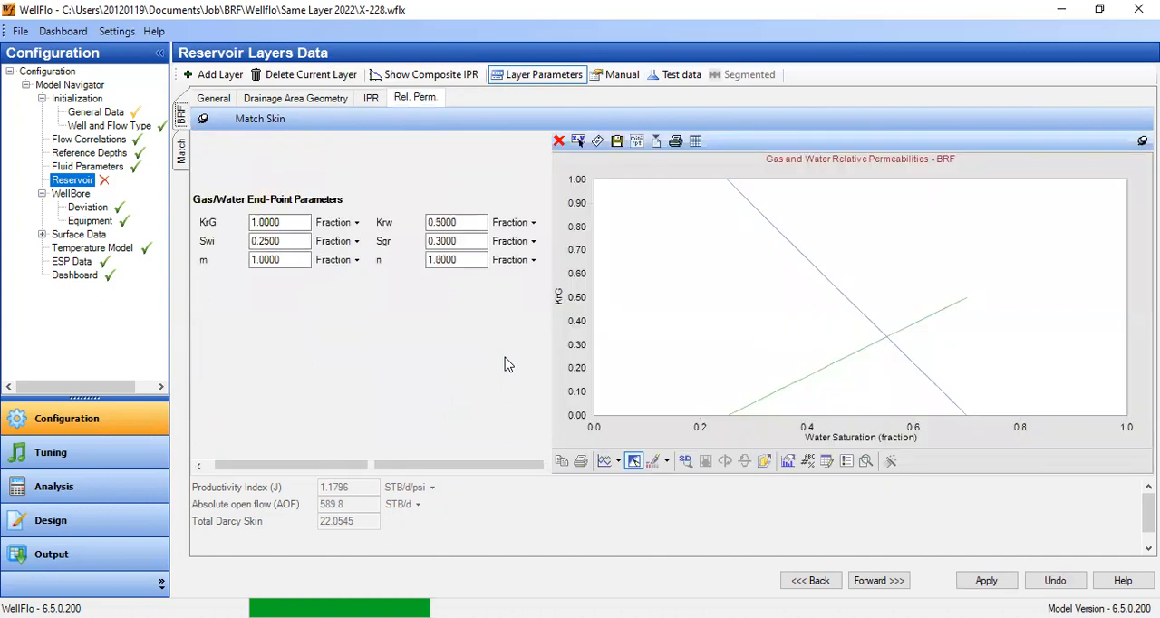
- Examine the BRF layer's test data and productivity, and return to the Match layer
click(218, 99)
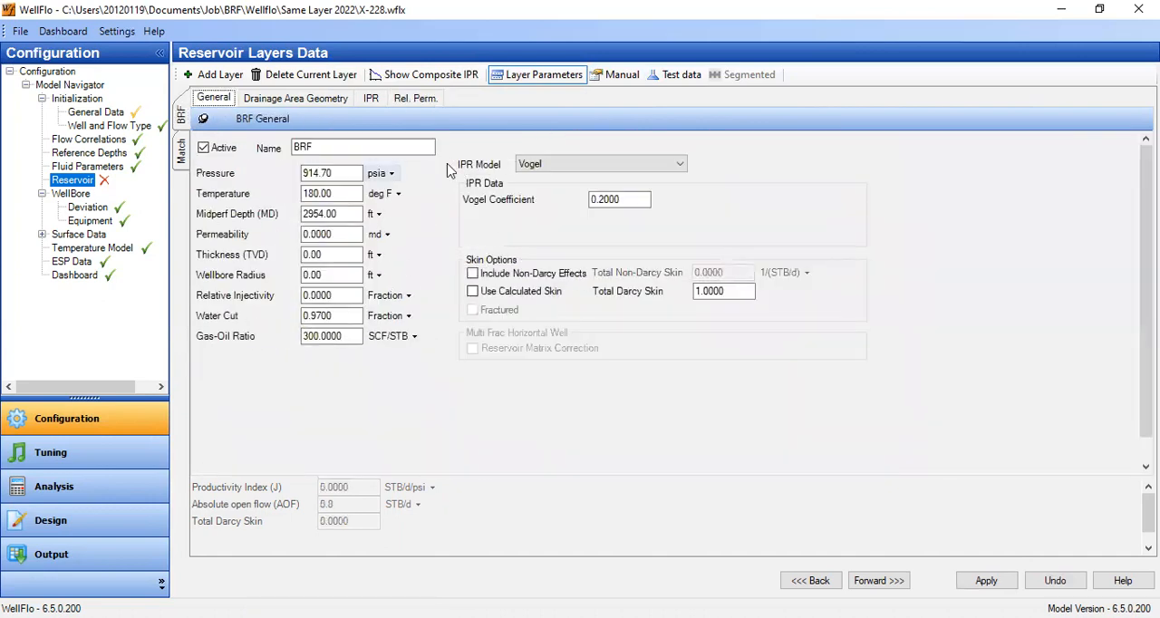
click(675, 75)
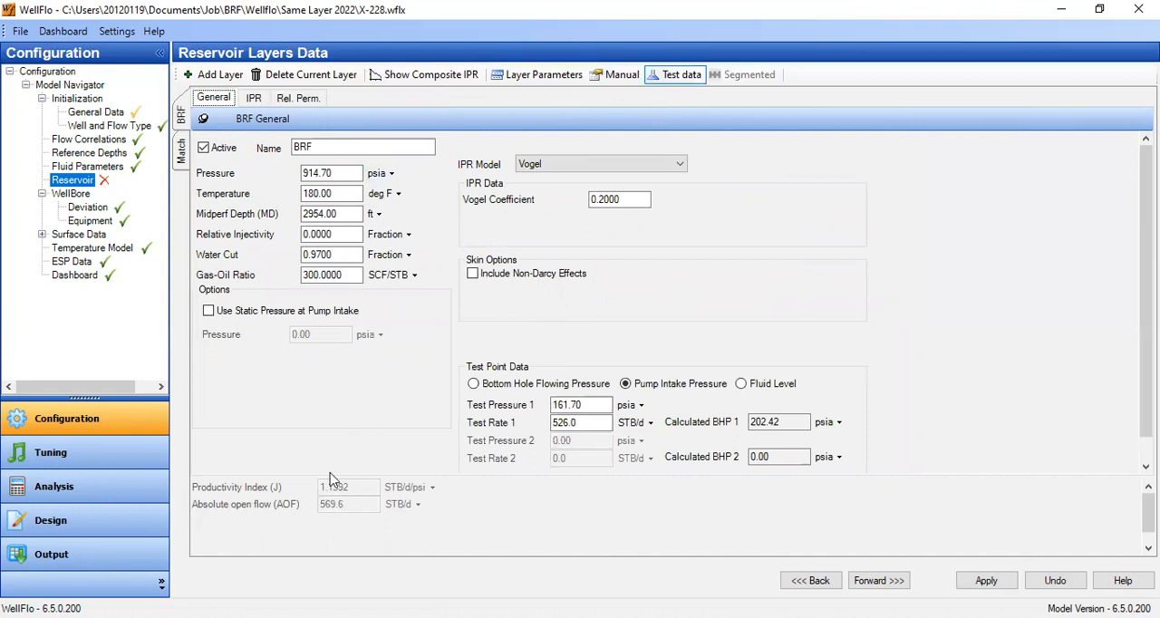
click(181, 155)
click(526, 367)
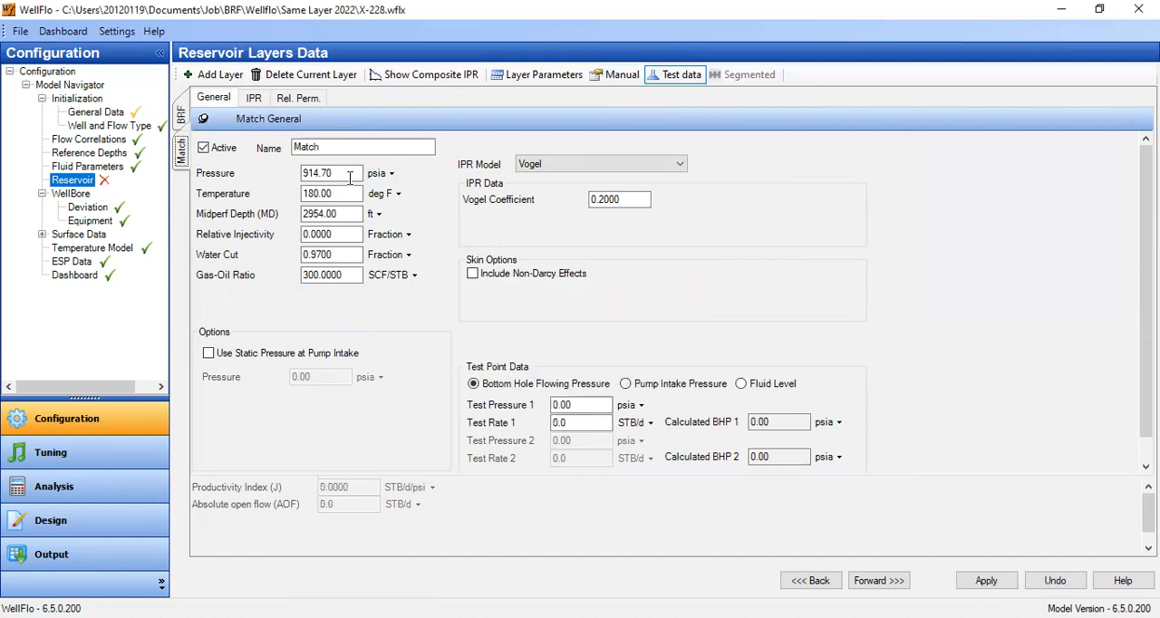
- Try measured skin values of 3.1 and 3.2 in the Match layer's skin parameters
click(521, 75)
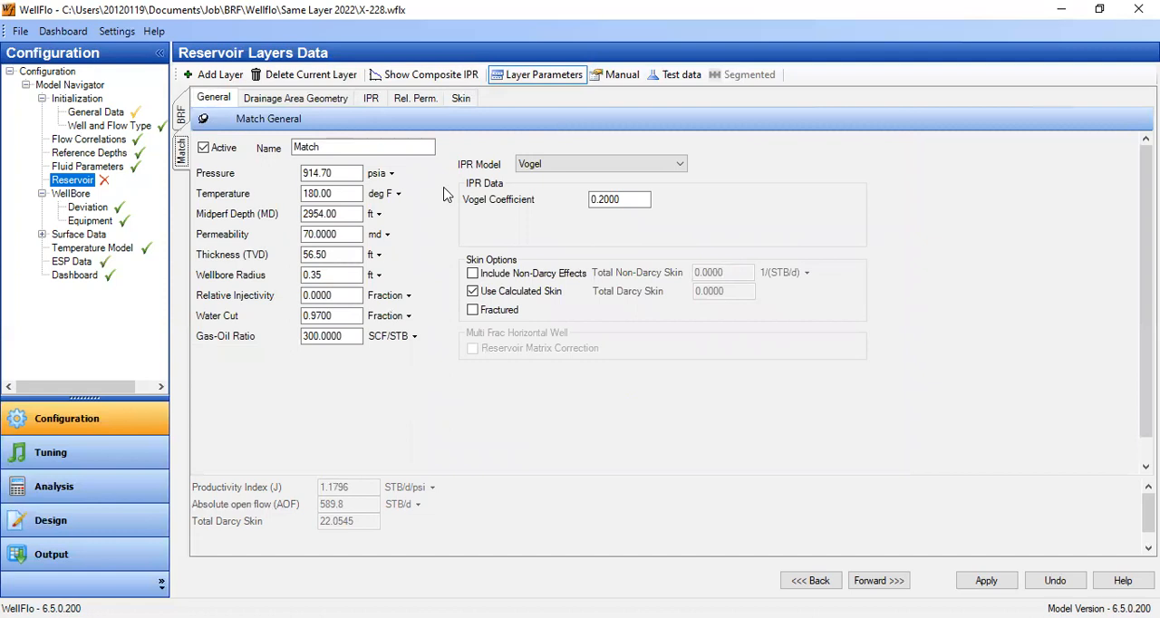
click(458, 103)
drag(713, 306, 744, 309)
key(BackSpace)
key(BackSpace)
key(BackSpace)
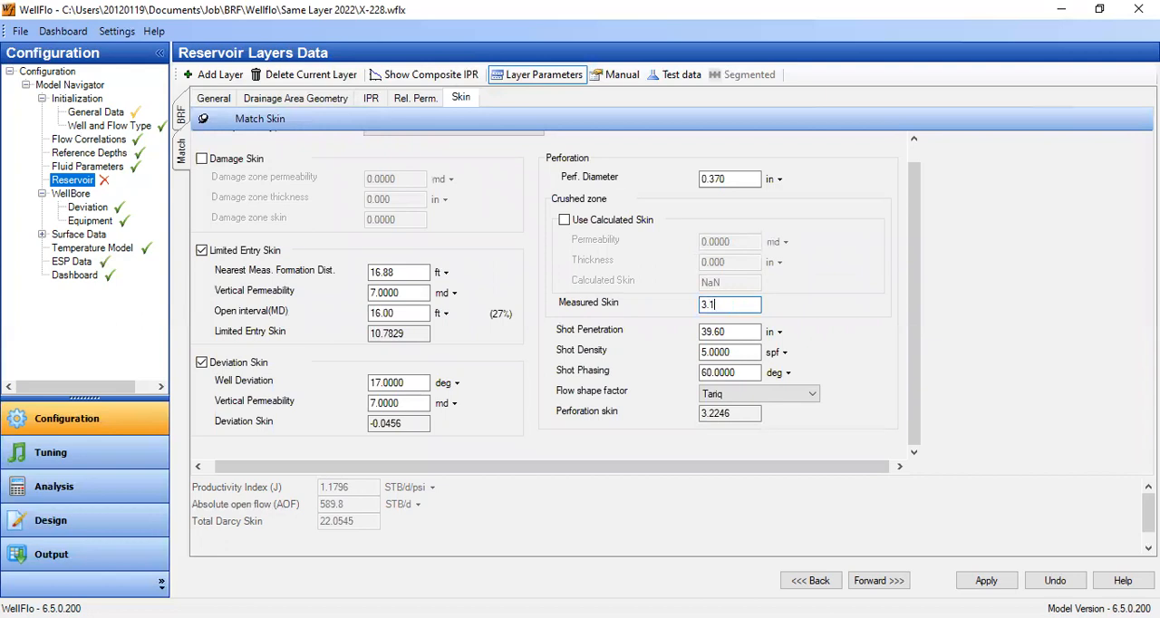
key(Tab)
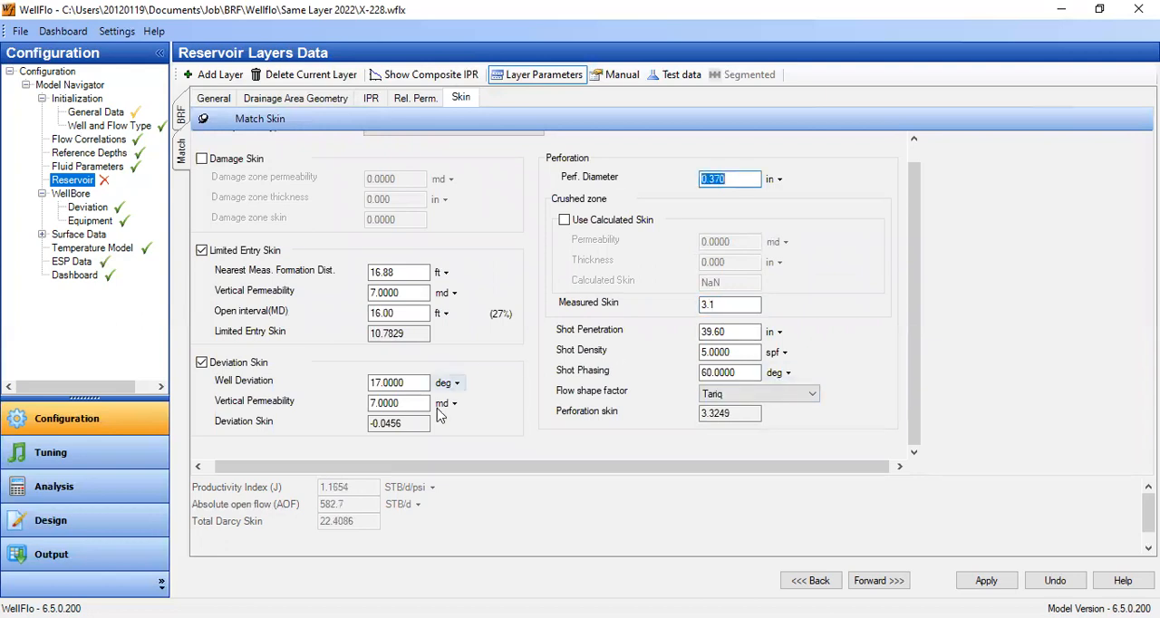
click(716, 306)
key(BackSpace)
text(2)
- Set the measured skin of the Match layer's crushed zone to 3.3 and review the layer's general data
click(716, 306)
key(BackSpace)
text(3)
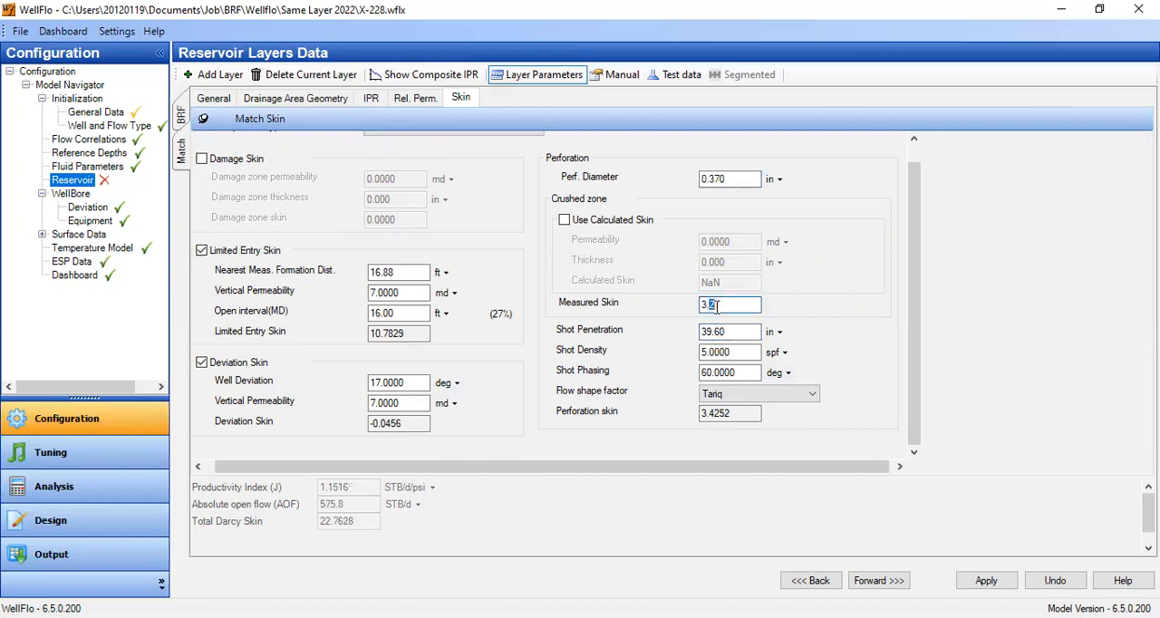
click(723, 330)
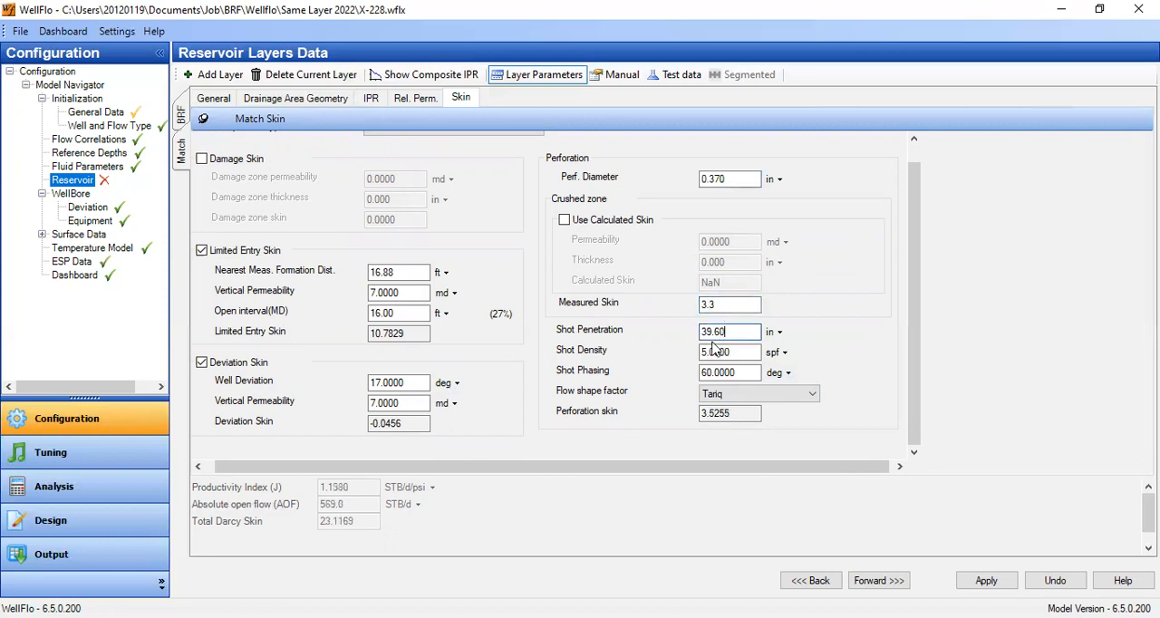
click(222, 98)
click(319, 240)
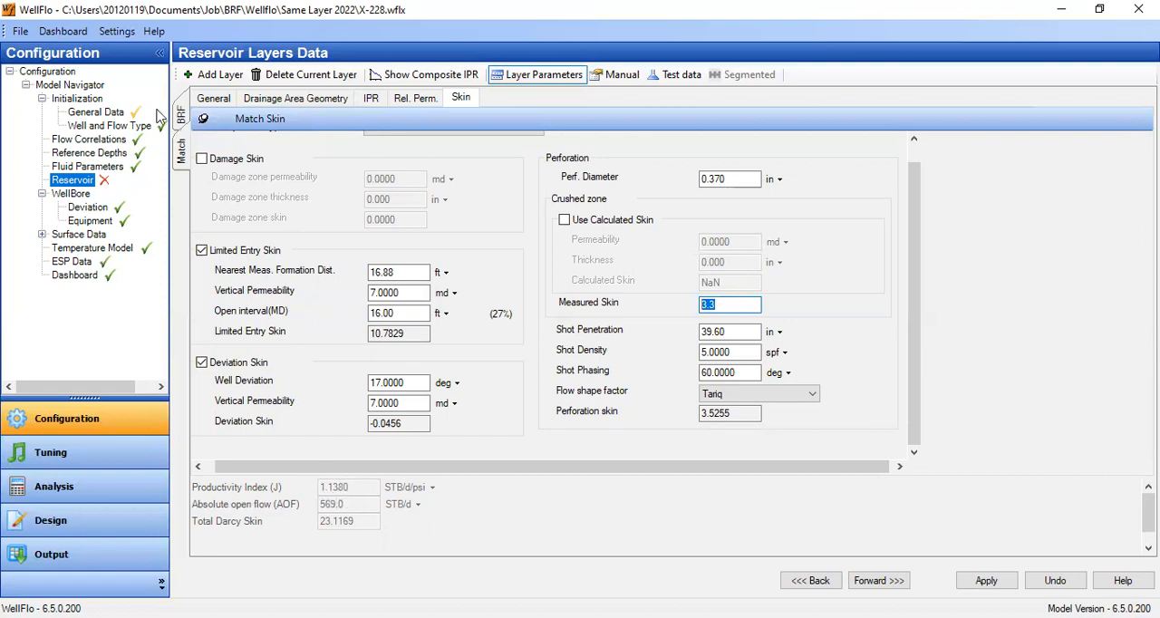
- Save the well model to its file despite the incomplete data
click(20, 32)
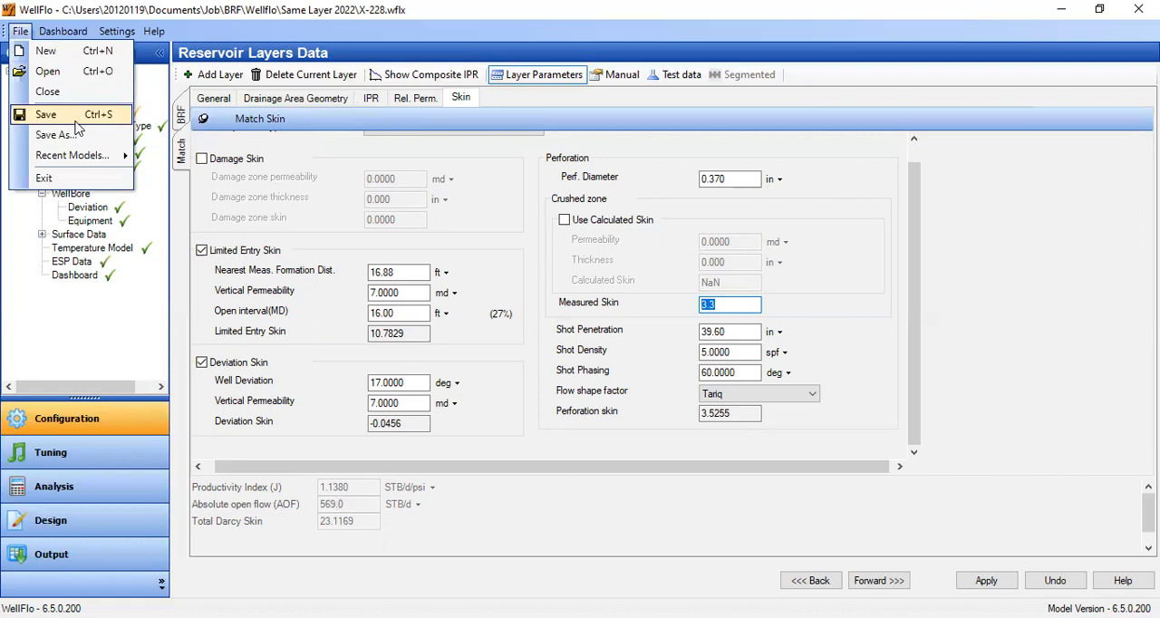
key(Return)
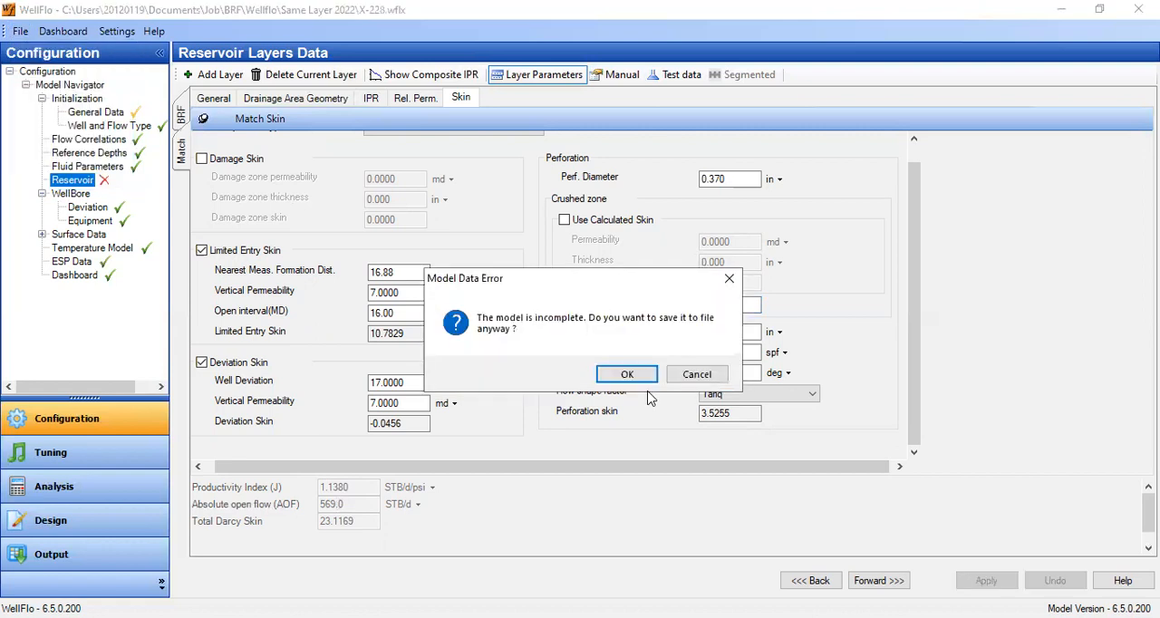
click(632, 376)
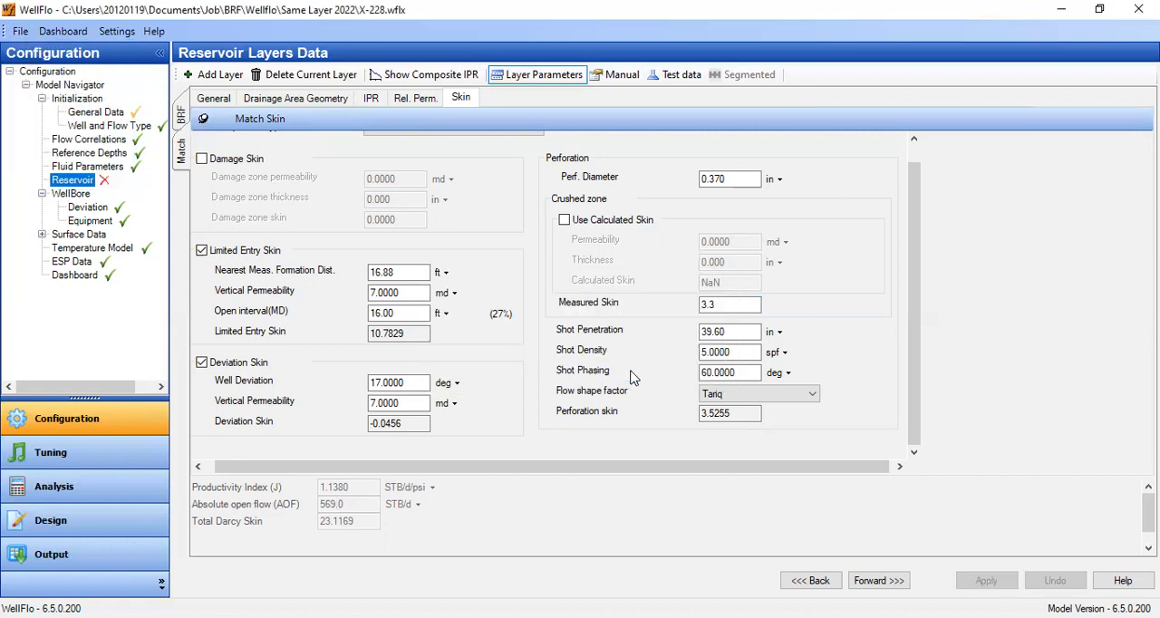
- Reload the reservoir data by way of the wellbore deviation page and show the layers' composite IPR
click(878, 580)
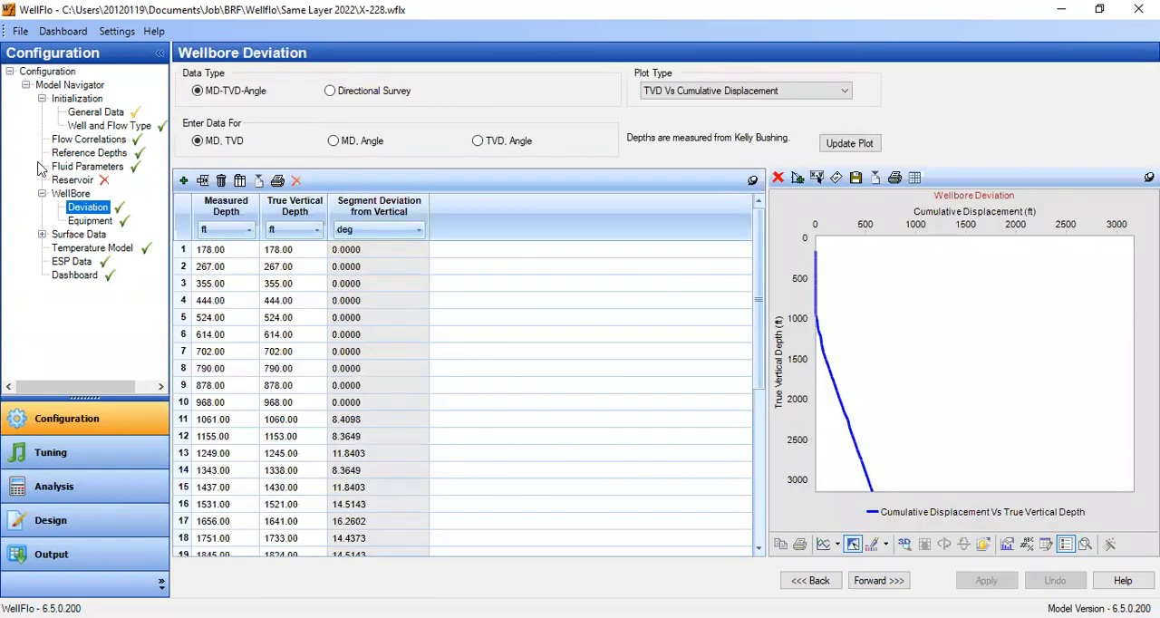
click(72, 181)
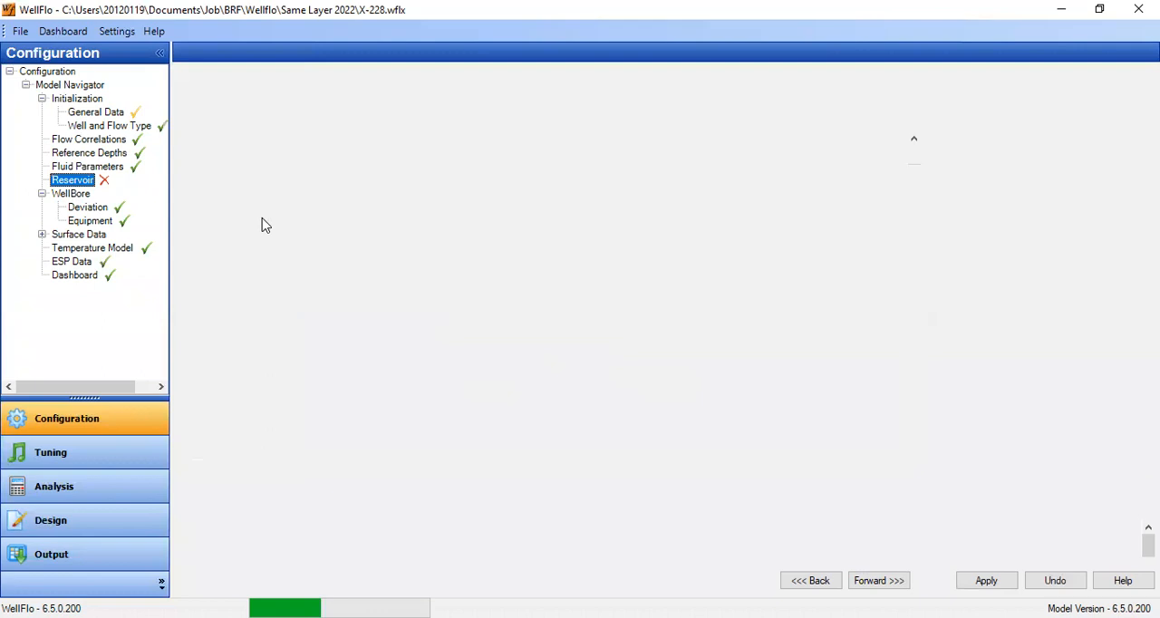
click(213, 101)
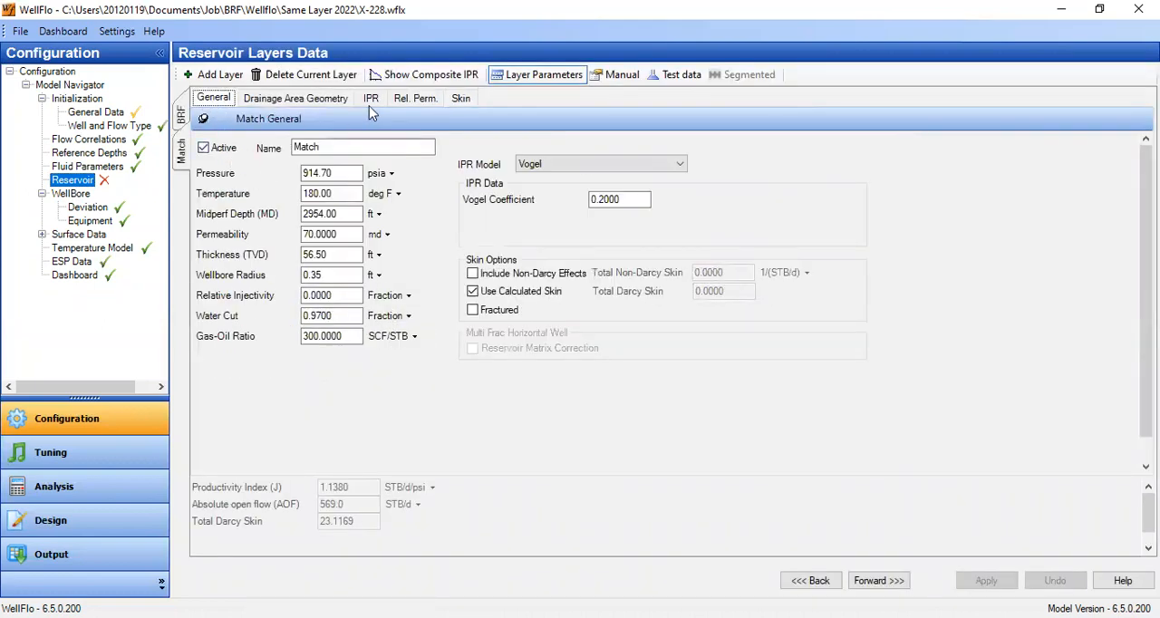
click(420, 76)
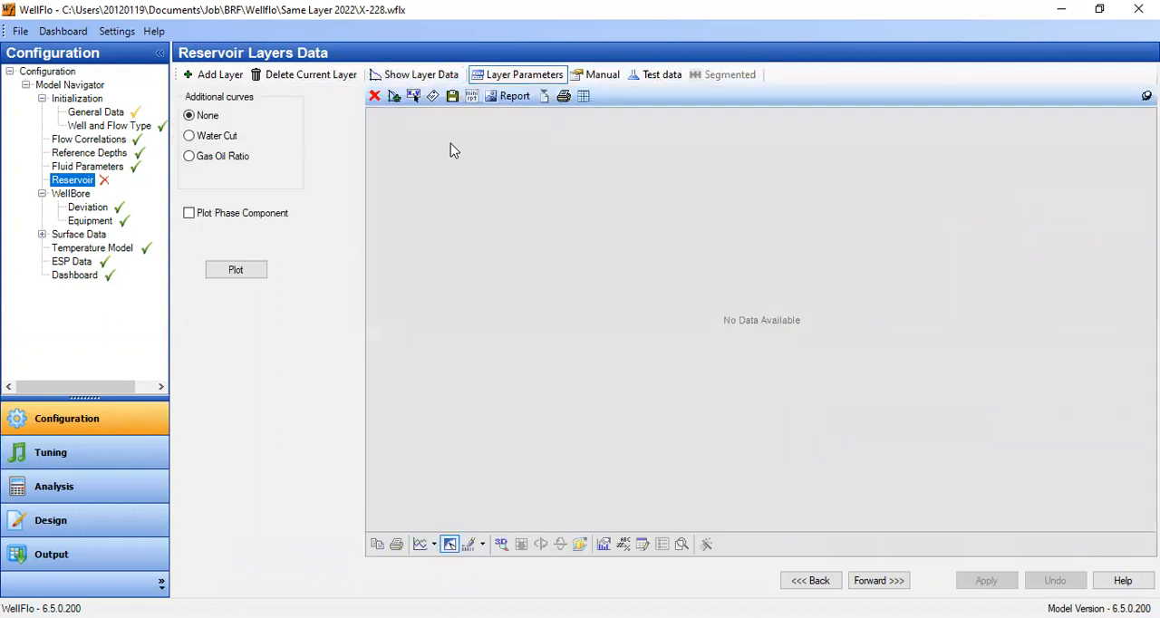
- Try to plot the composite IPR, and return to the Match layer to review its manual and layer-parameter data
click(241, 274)
click(576, 80)
click(526, 78)
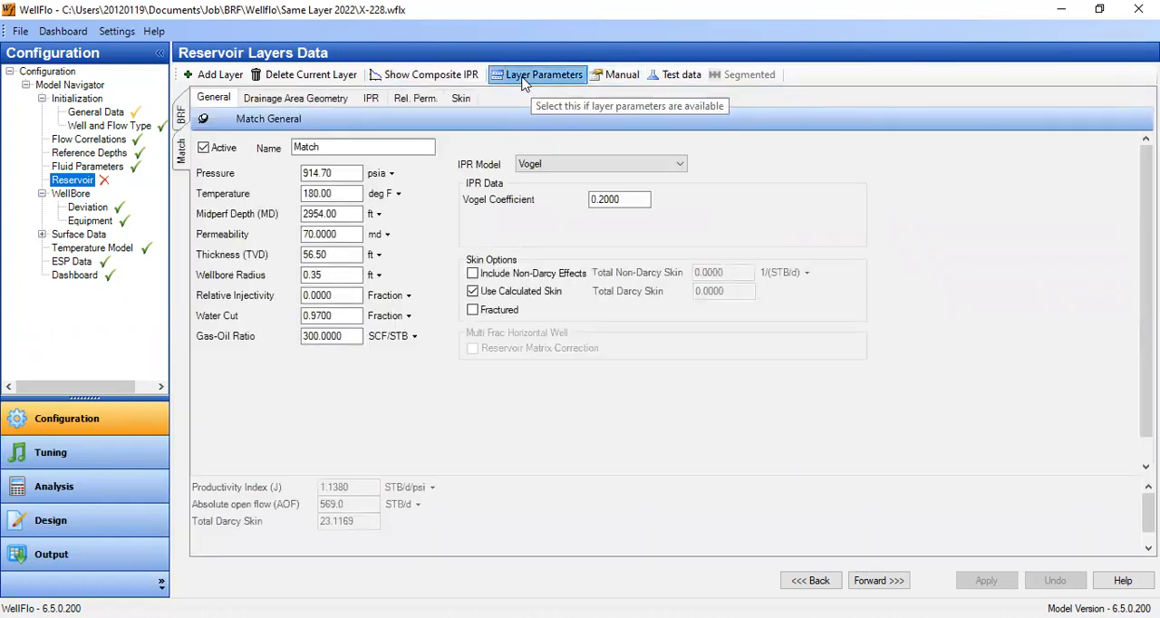
click(593, 78)
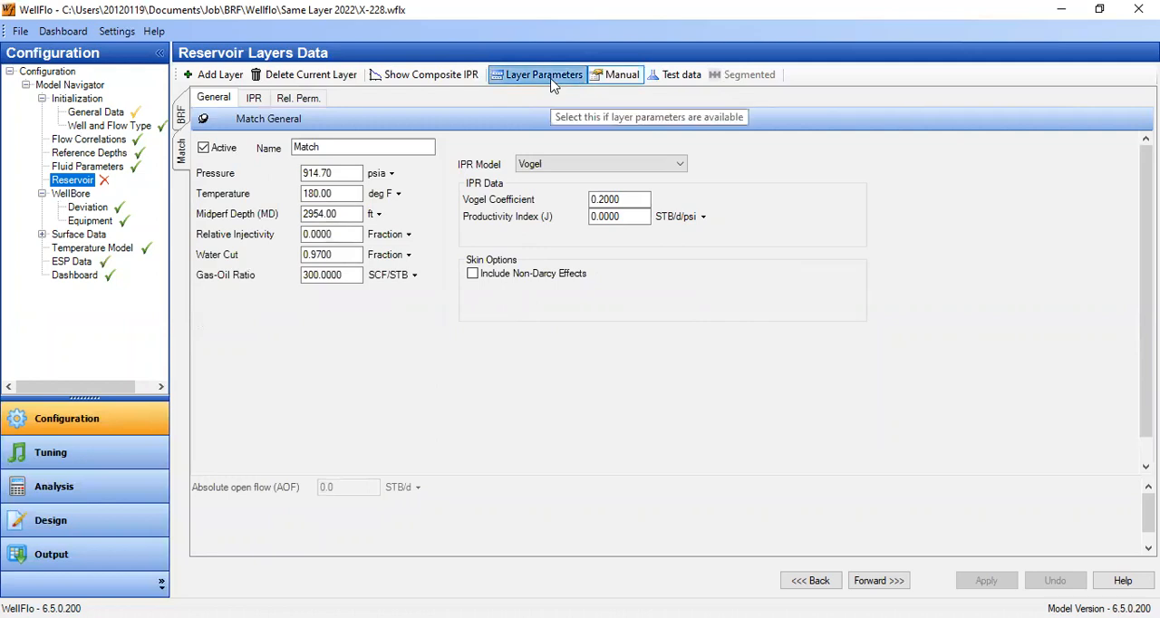
click(548, 77)
drag(340, 216, 249, 227)
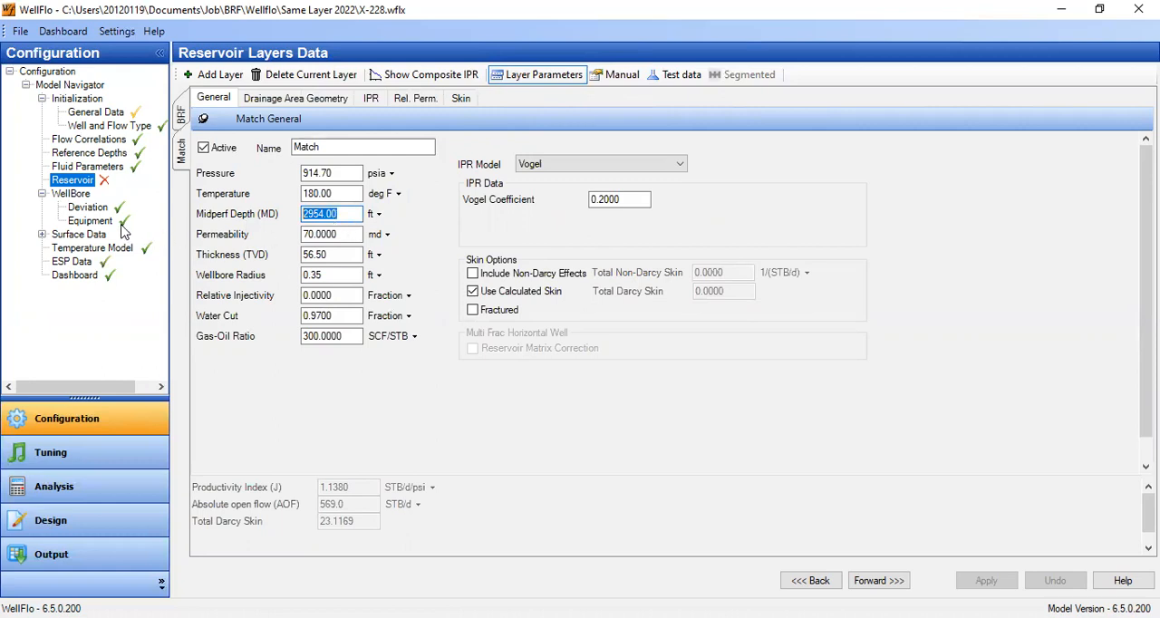
- Save the changes to the Match layer and switch the BRF layer to test data entry
click(178, 116)
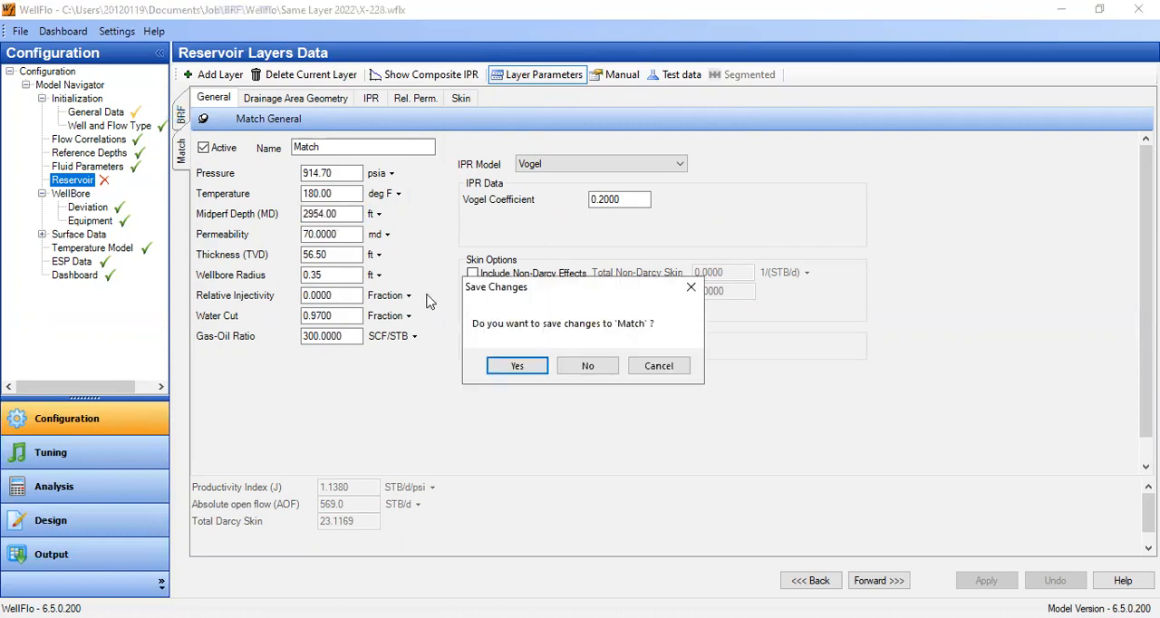
click(513, 367)
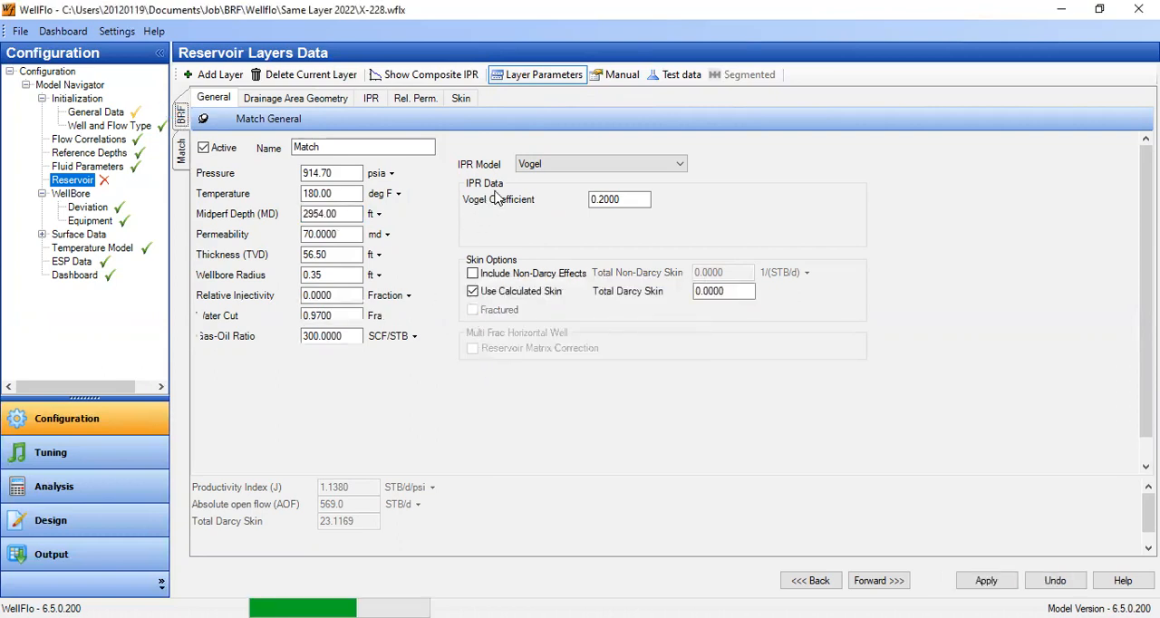
click(676, 74)
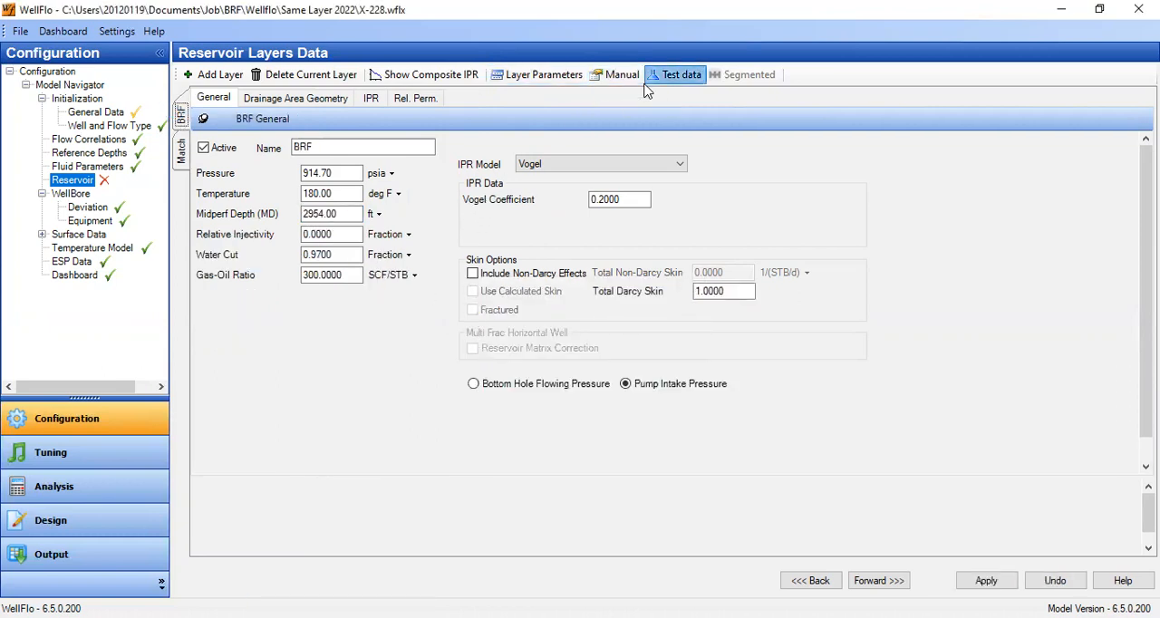
mouse_move(104, 191)
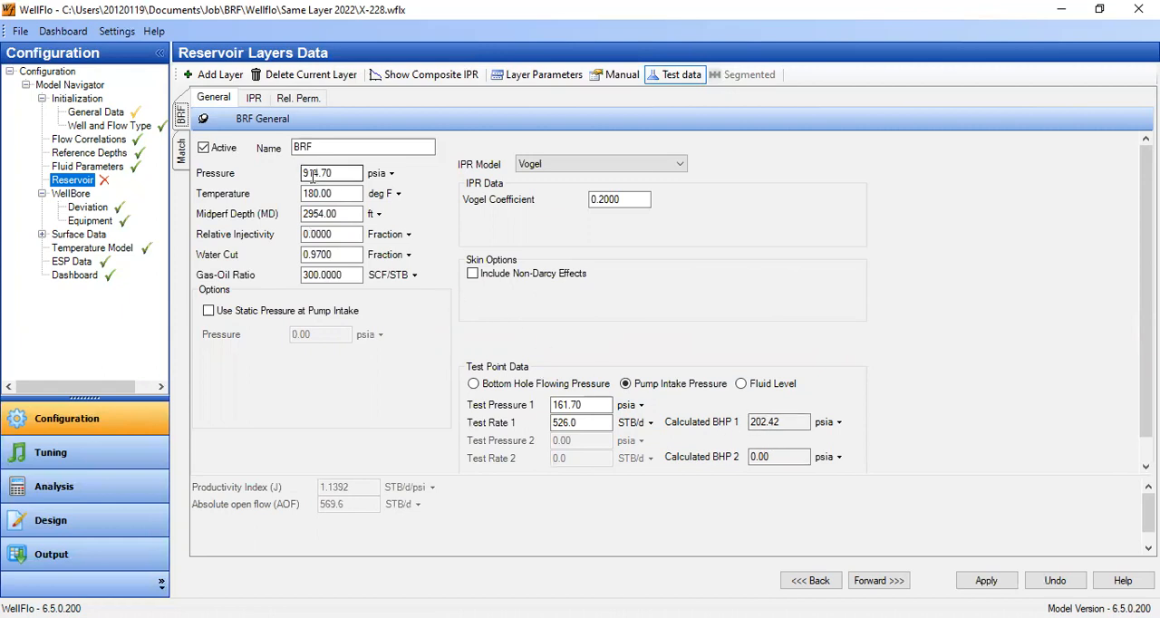
- Compare the Match layer's test point data with the BRF layer's pump intake test point, saving each layer when leaving it
click(183, 149)
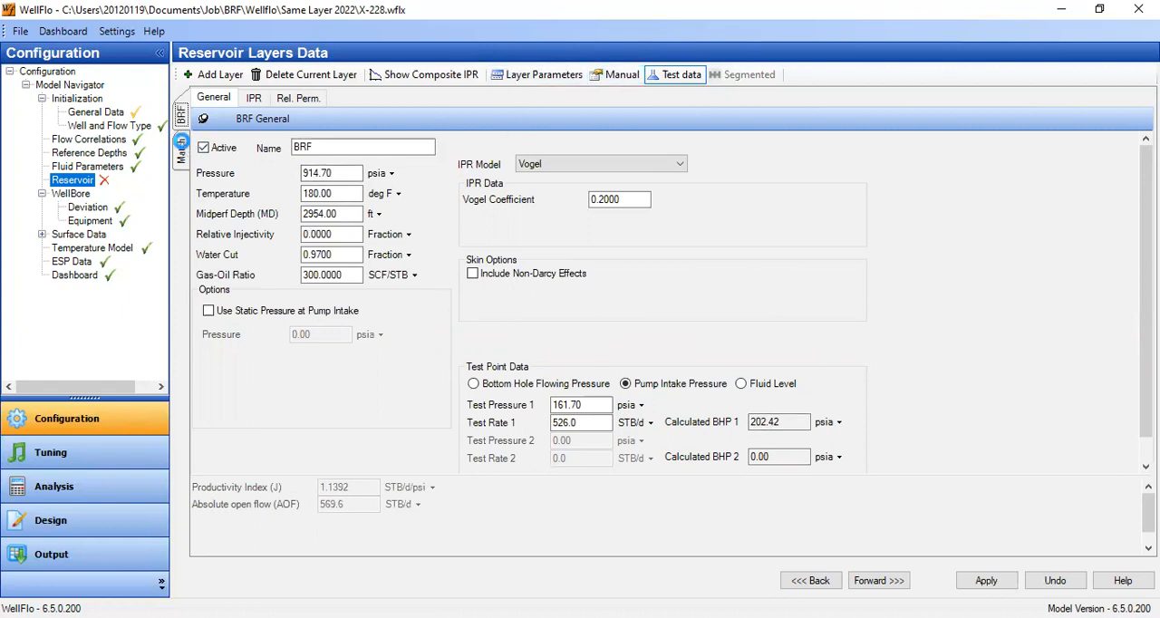
click(514, 365)
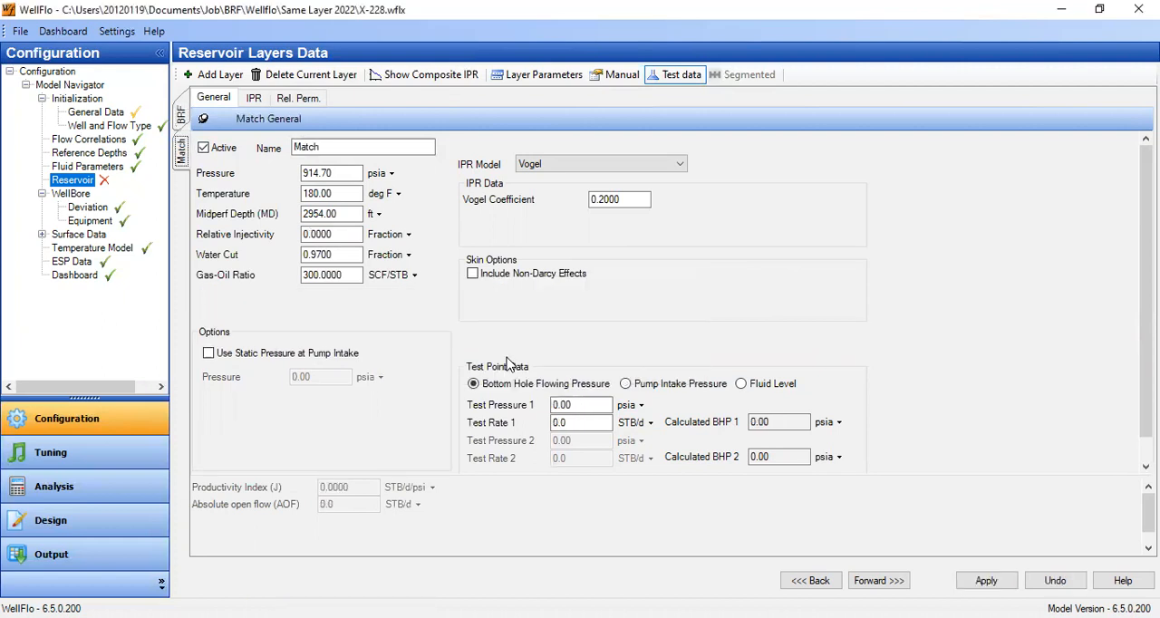
double_click(598, 404)
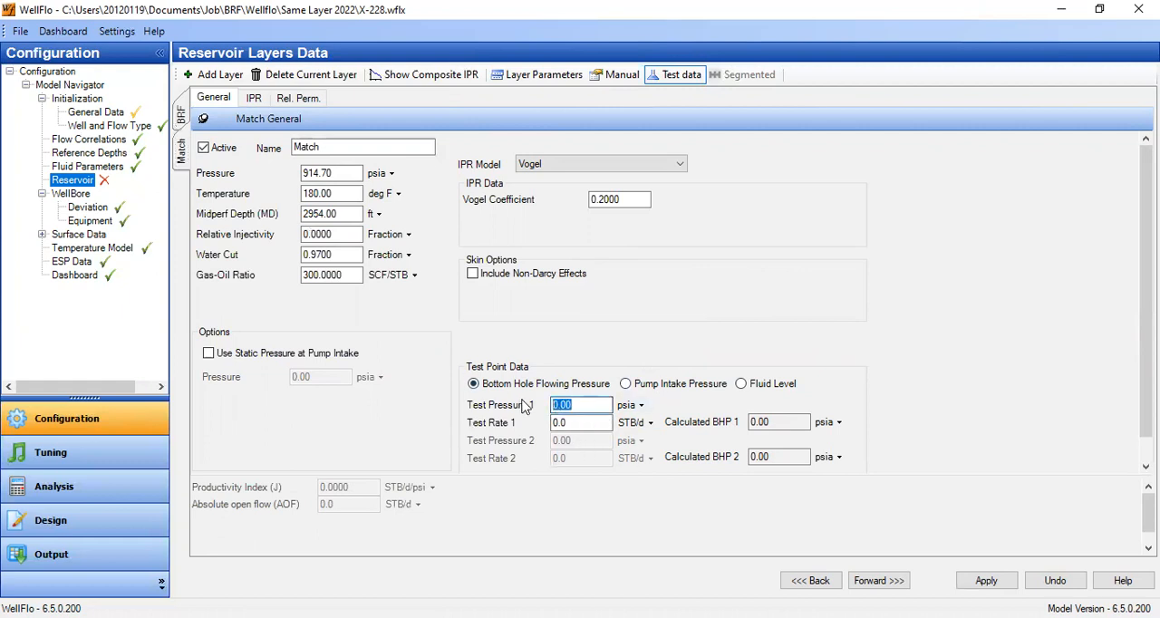
click(521, 76)
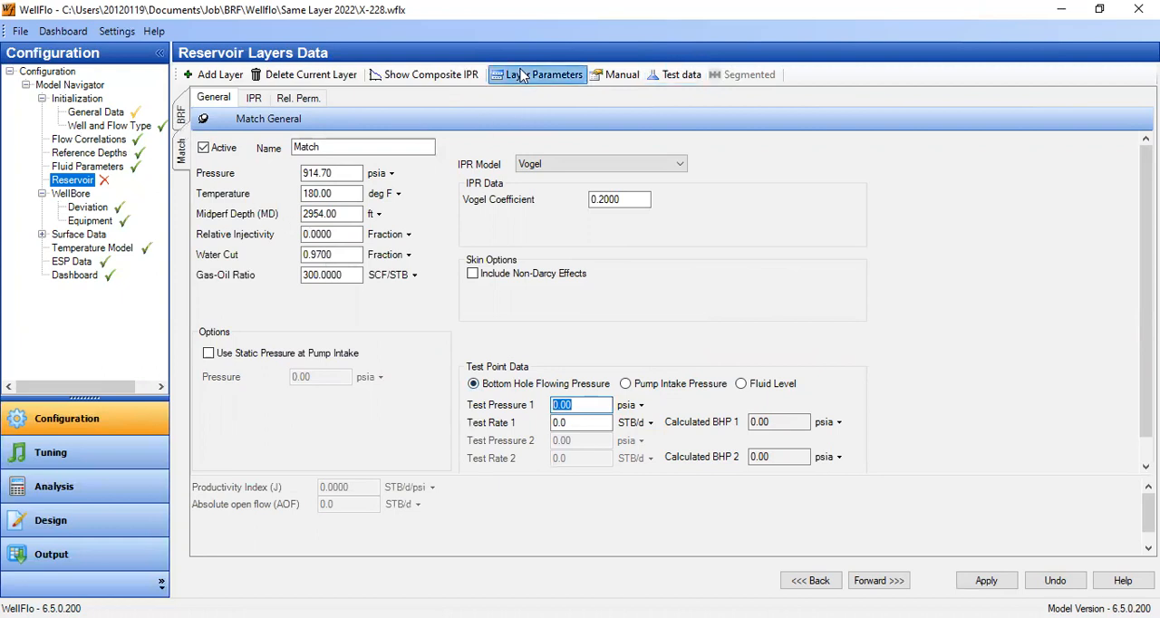
click(696, 76)
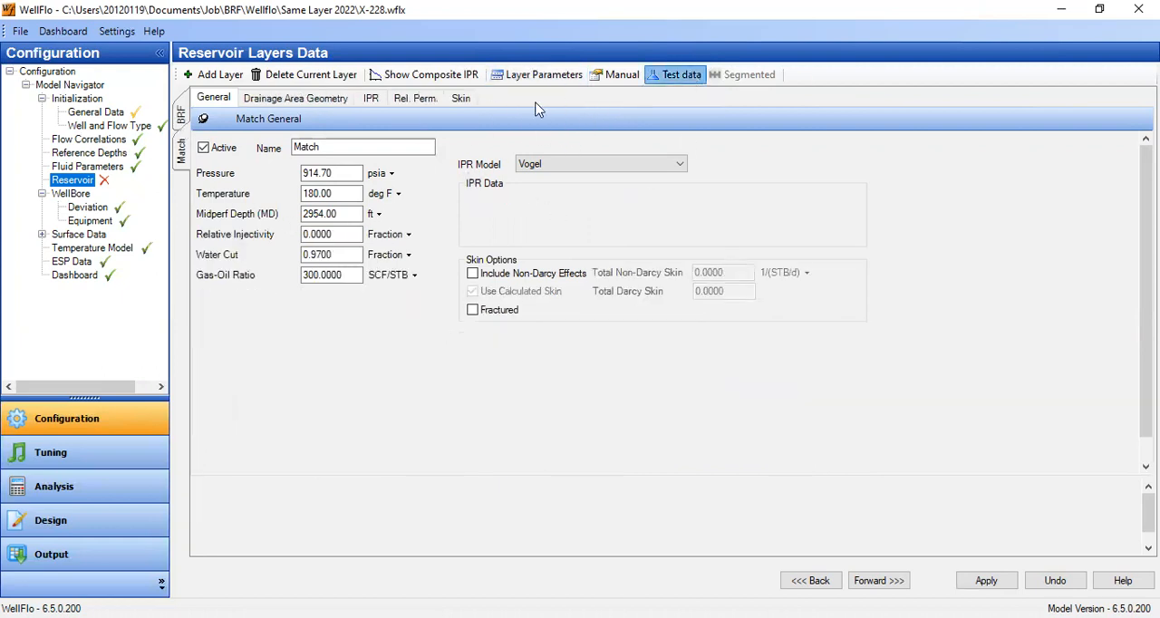
click(183, 113)
click(517, 366)
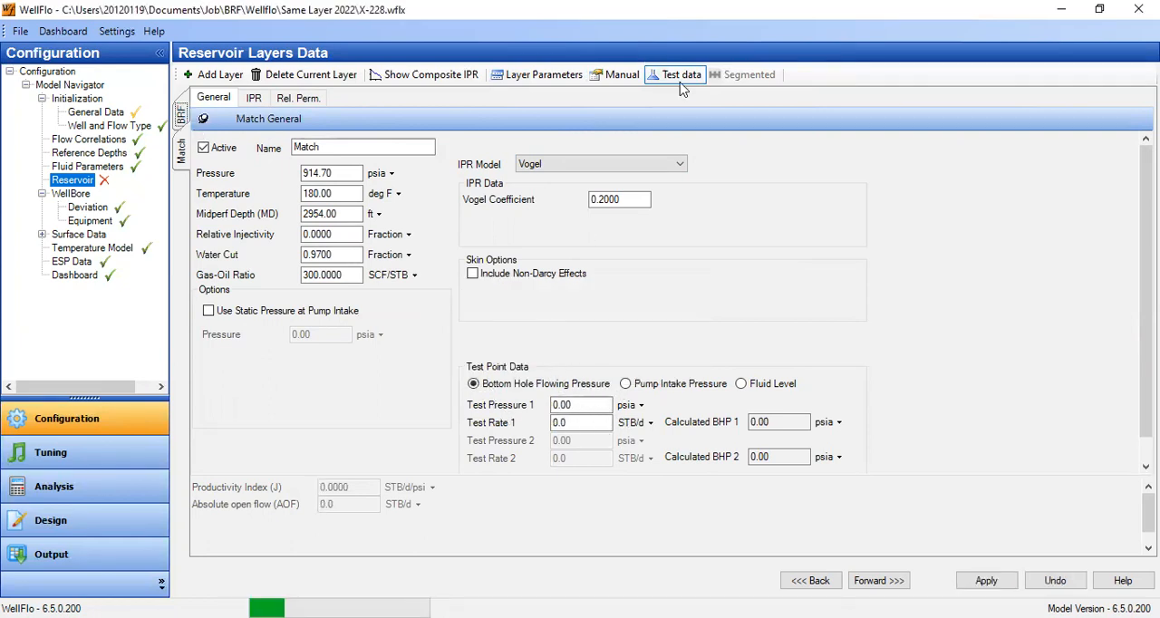
click(625, 383)
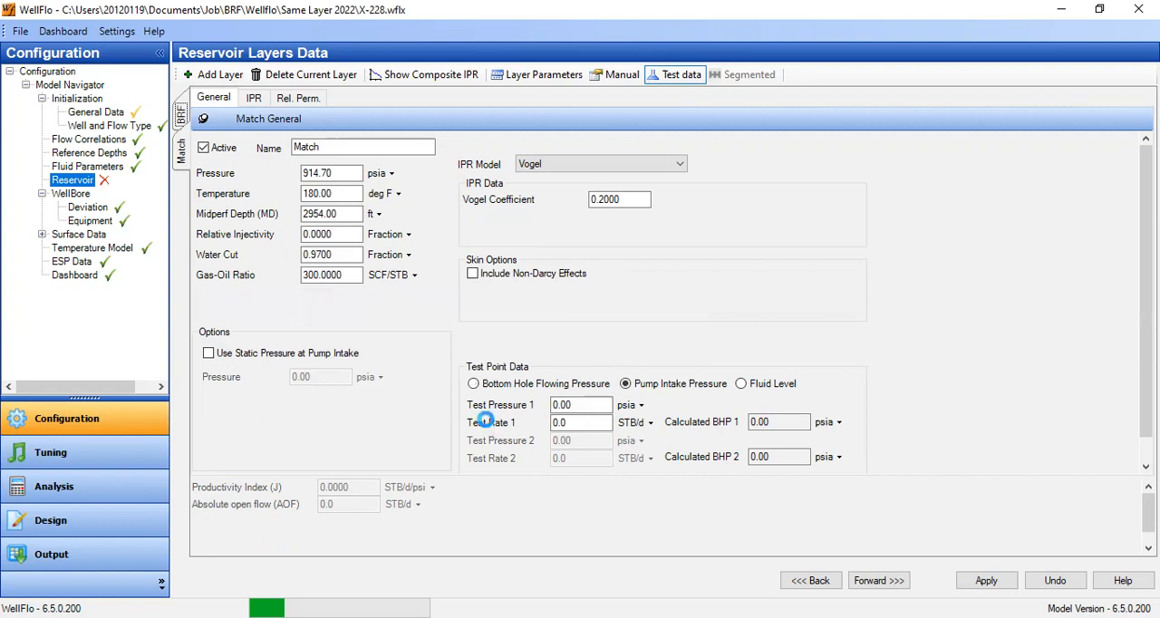
click(598, 404)
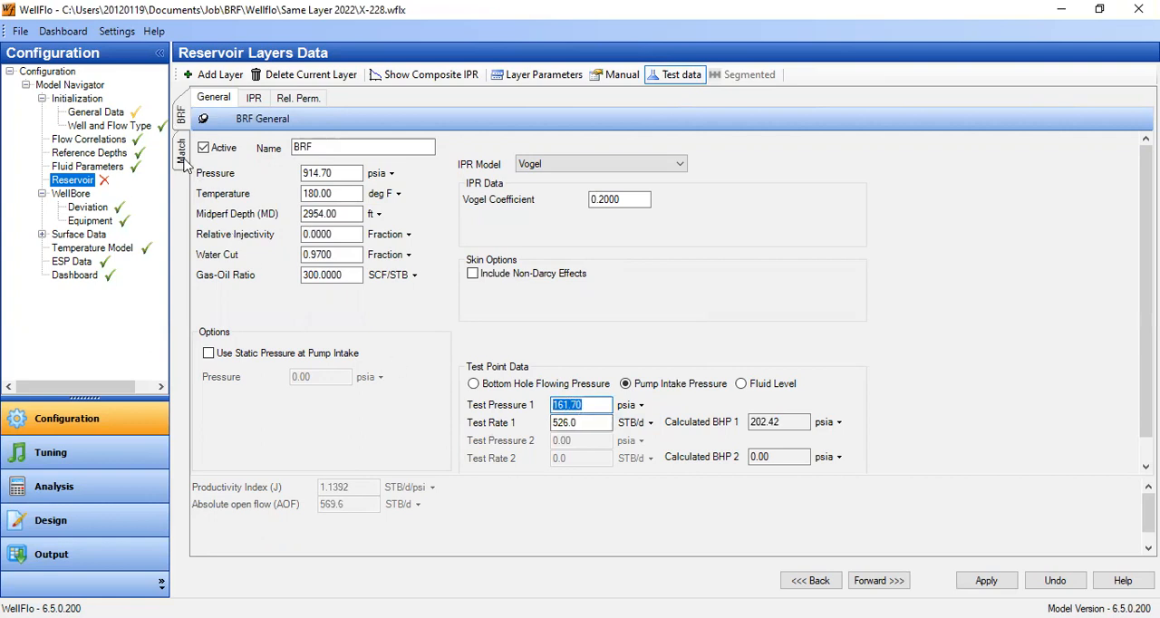
- Enter a bottom hole flowing test point of 161.7 psia and 526 STB/d for the Match layer and apply it with layer parameters selected
click(184, 159)
click(517, 365)
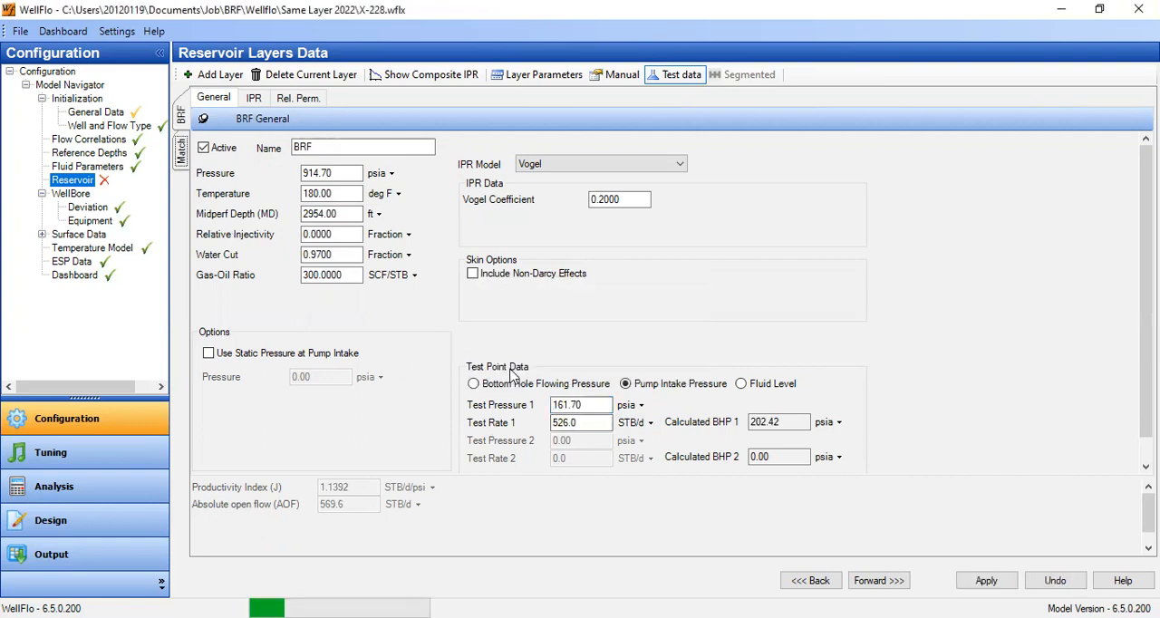
click(588, 405)
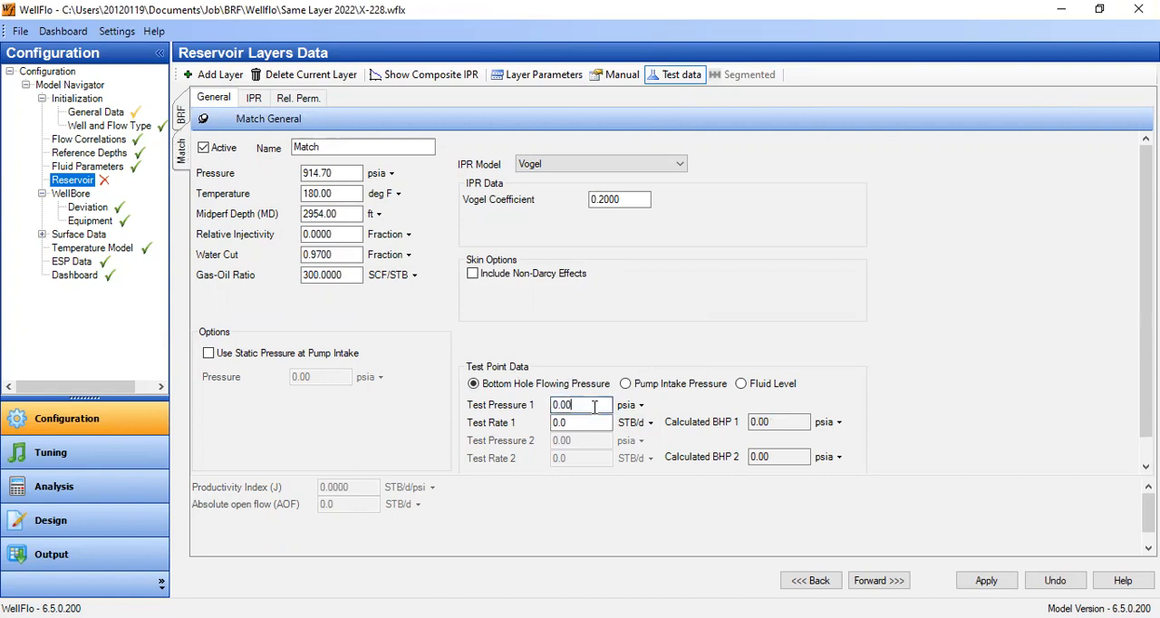
text(161.7)
key(Tab)
text(526)
click(574, 404)
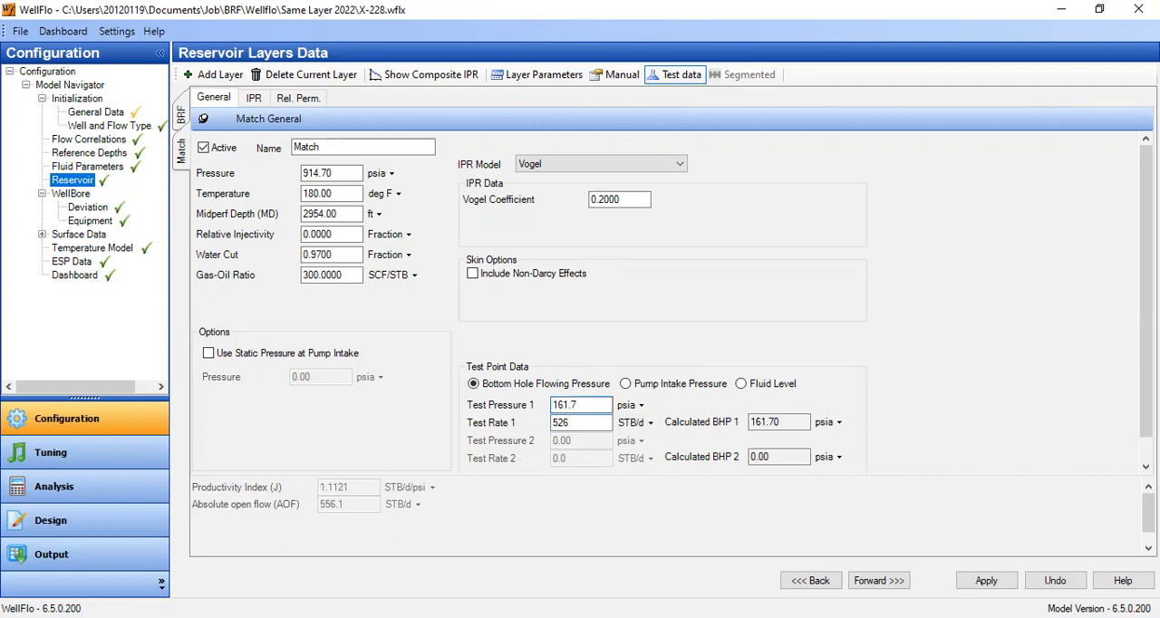
click(538, 76)
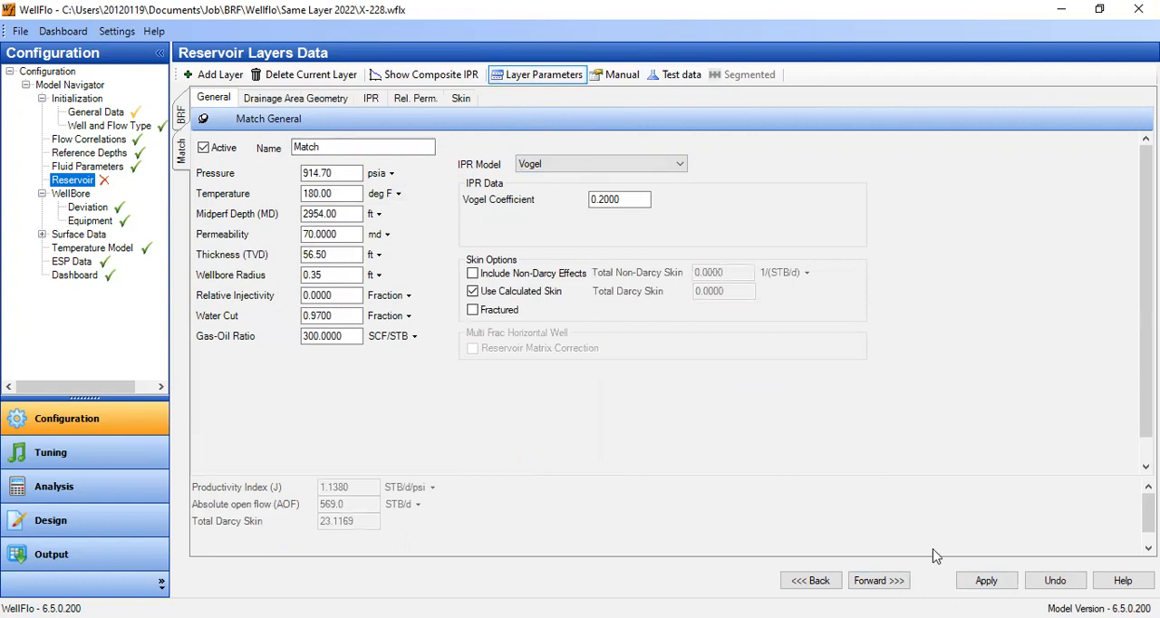
click(986, 584)
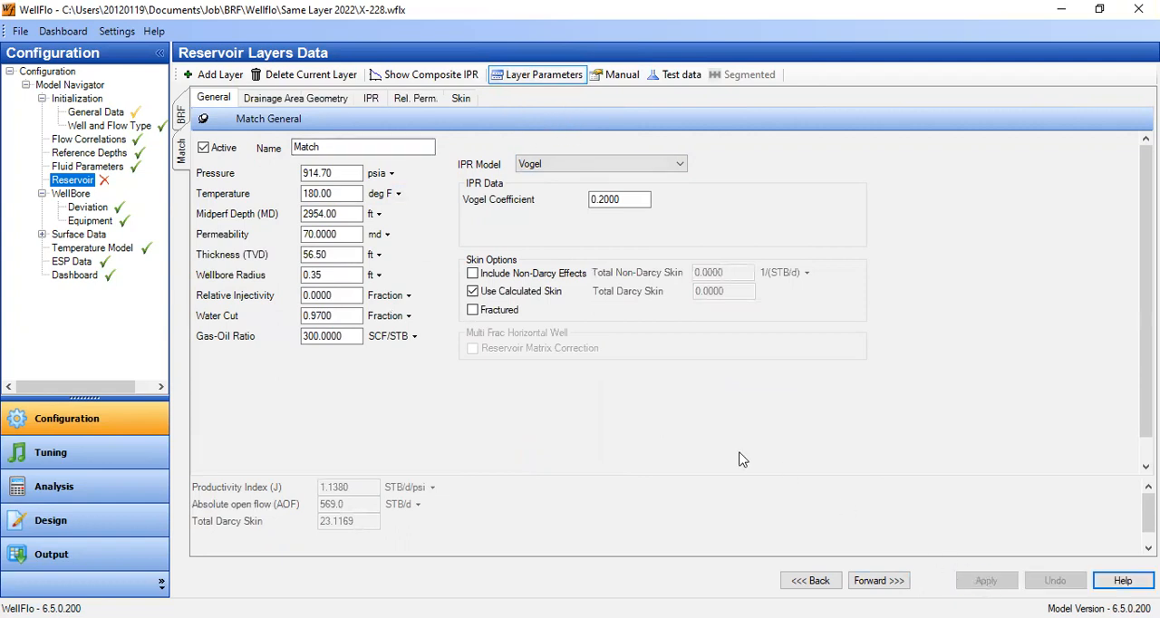
- Base the Match layer's test point on pump intake pressure, with 161.7 psia and 526 STB/d, and apply it
click(616, 76)
click(680, 76)
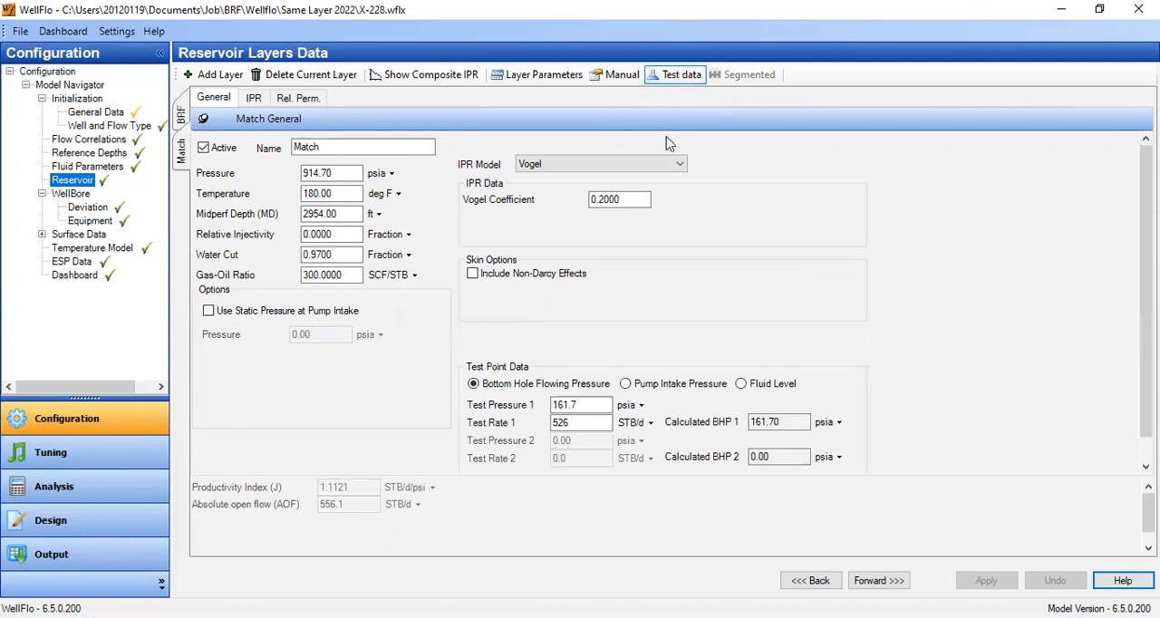
click(689, 388)
drag(601, 405, 471, 409)
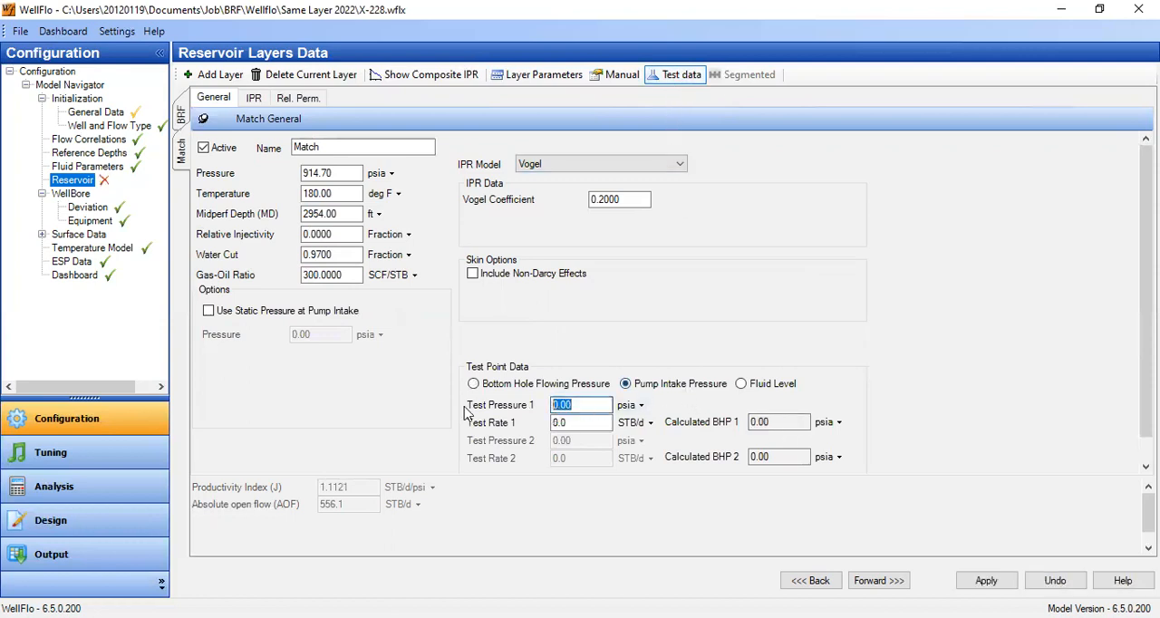
text(161.7)
key(Tab)
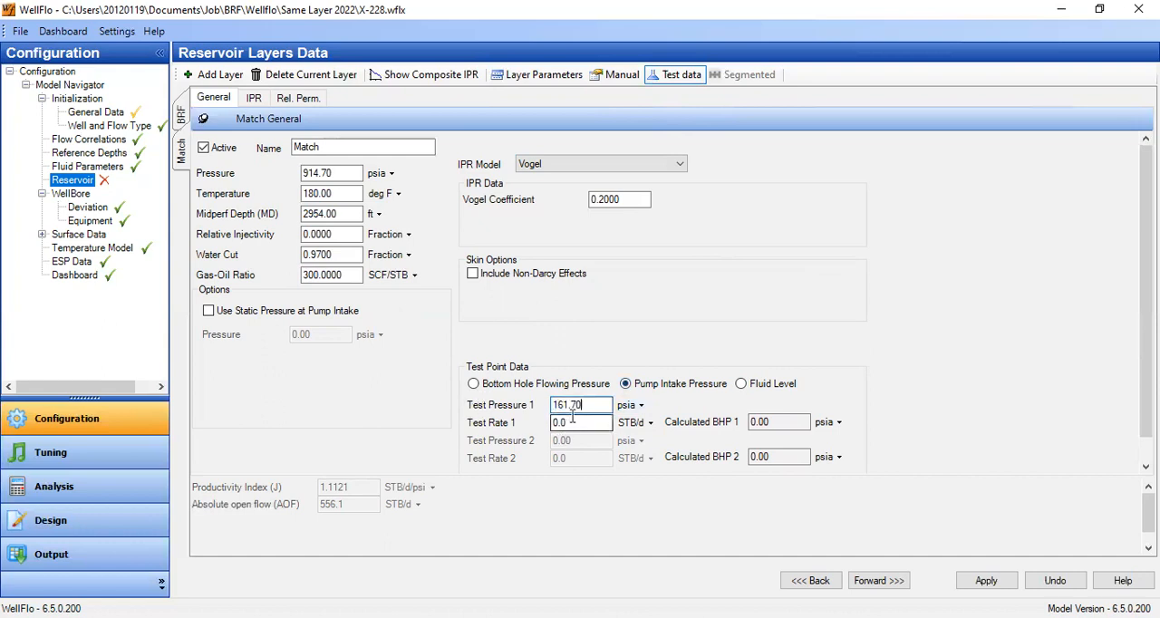
text(526)
click(603, 409)
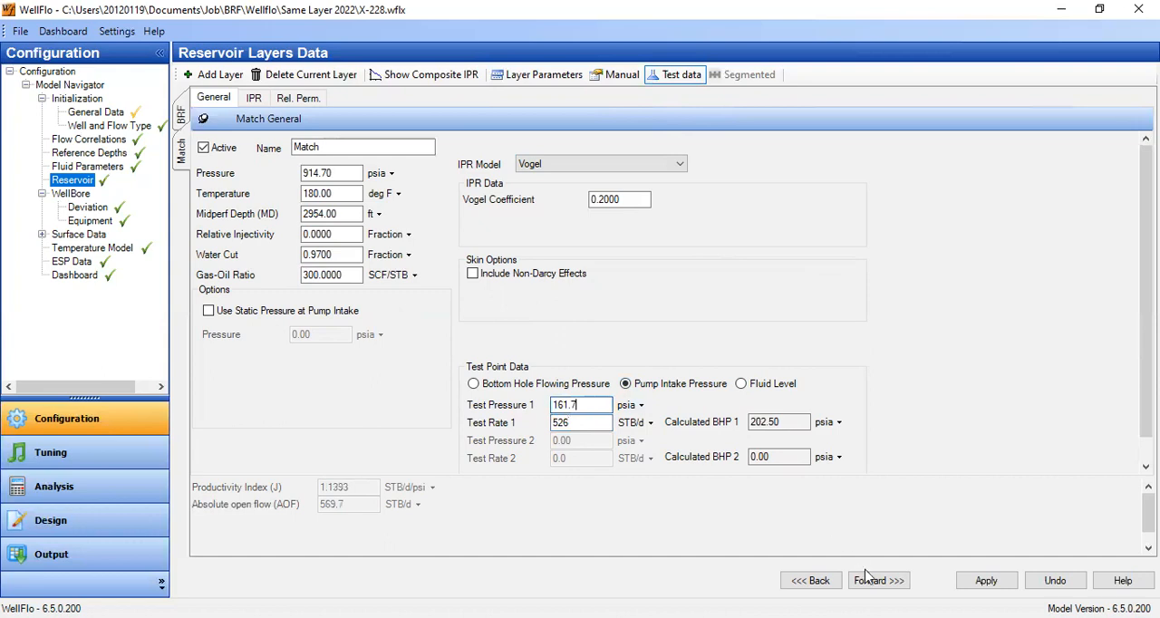
click(986, 581)
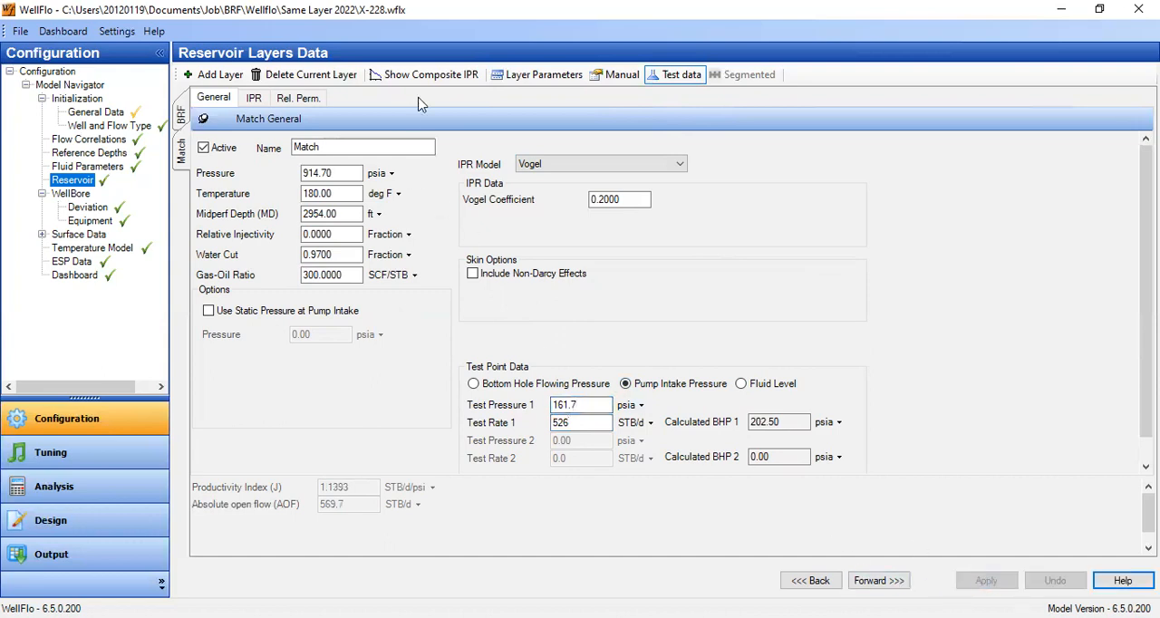
- Return the Match layer to layer parameters and review its drainage area geometry and general data
click(513, 76)
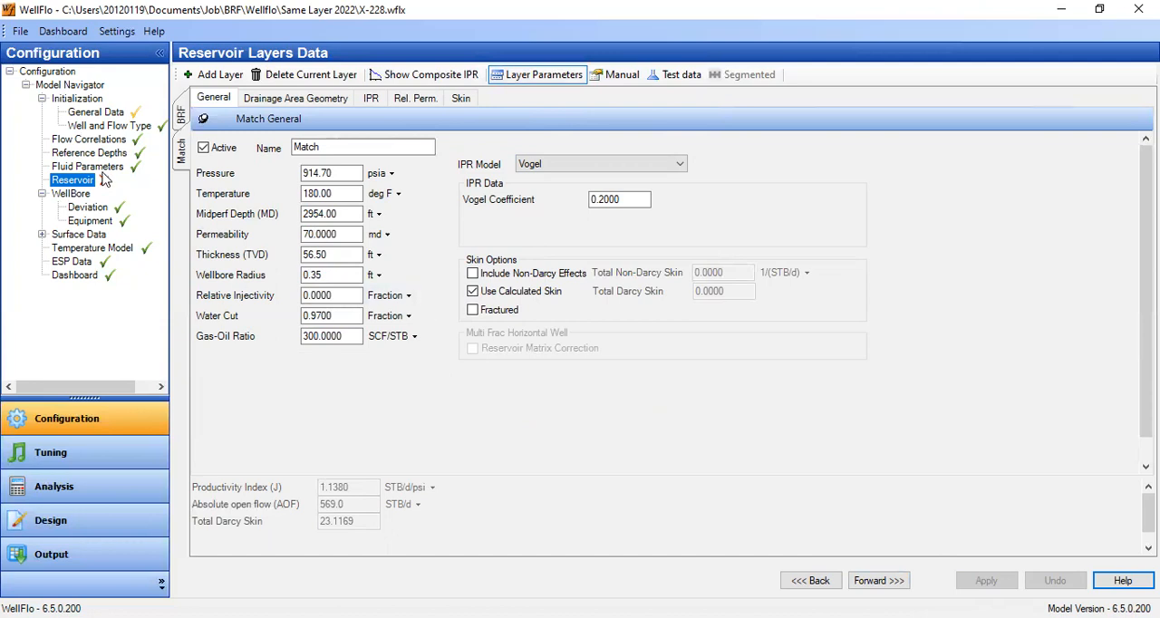
mouse_move(104, 184)
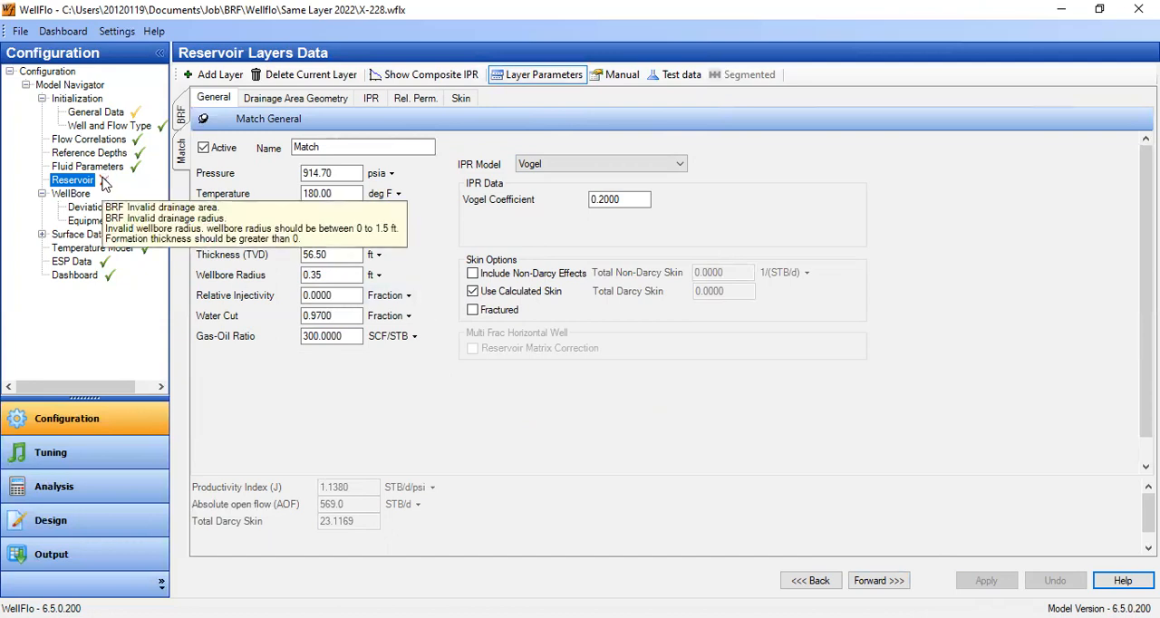
click(315, 103)
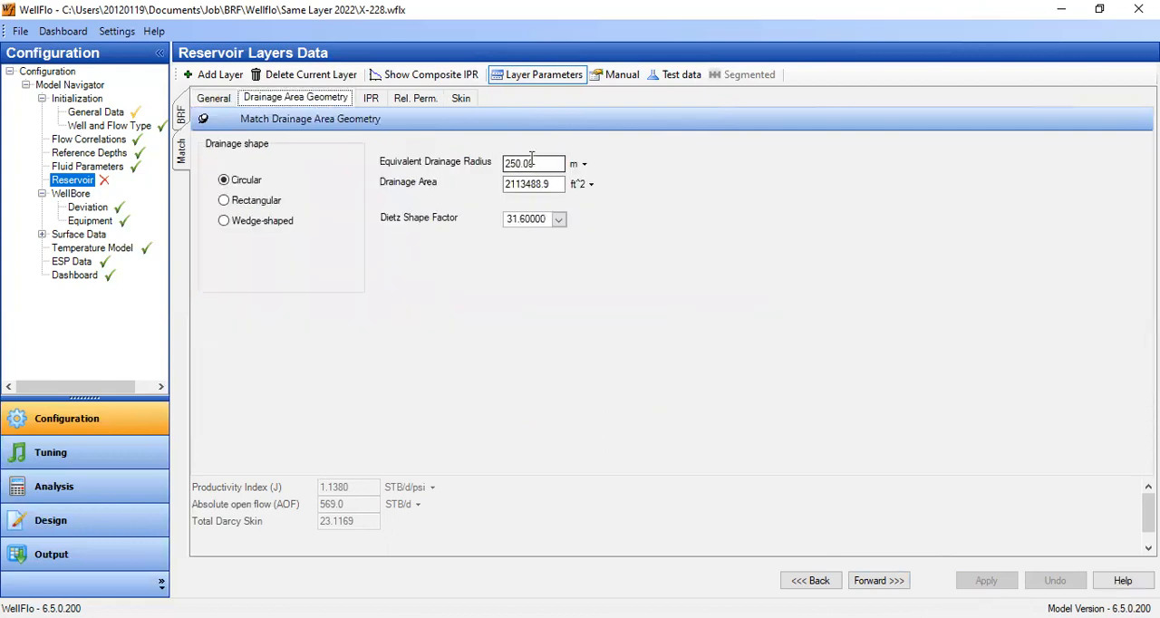
mouse_move(107, 186)
click(215, 99)
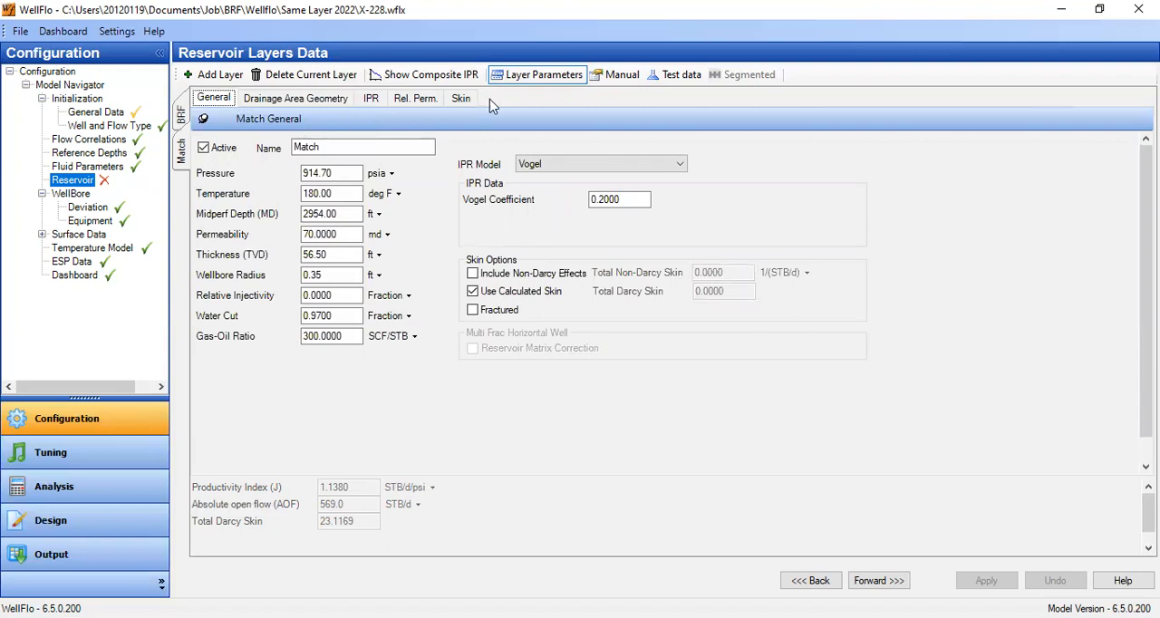
- Save the Match layer and set the BRF layer's equivalent drainage radius to 250 m
click(182, 116)
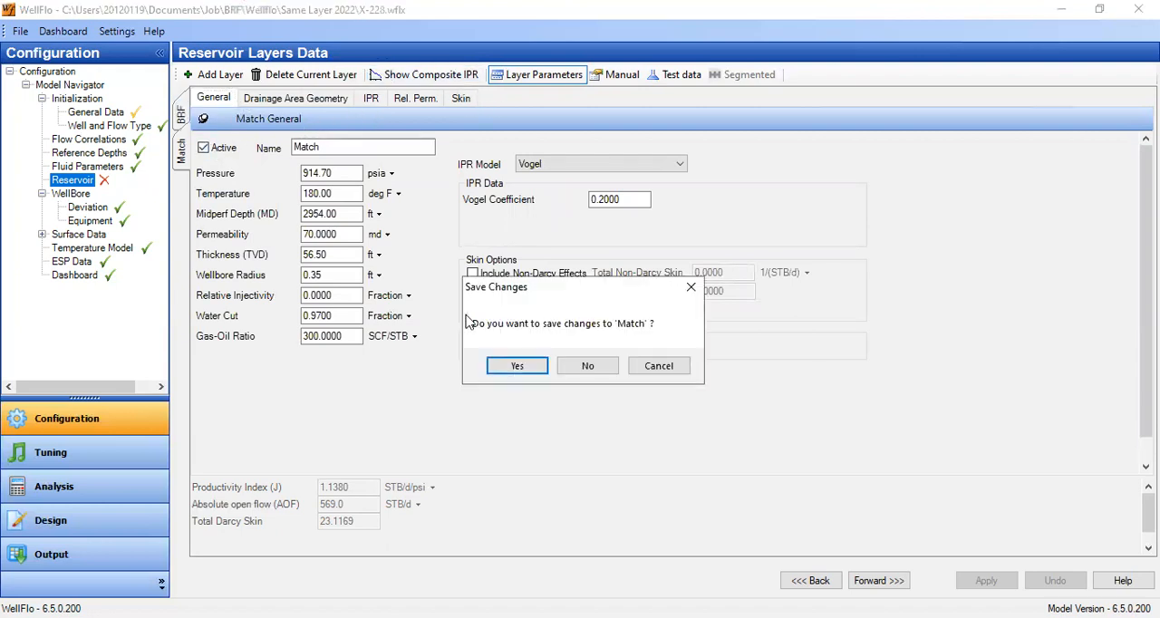
click(517, 367)
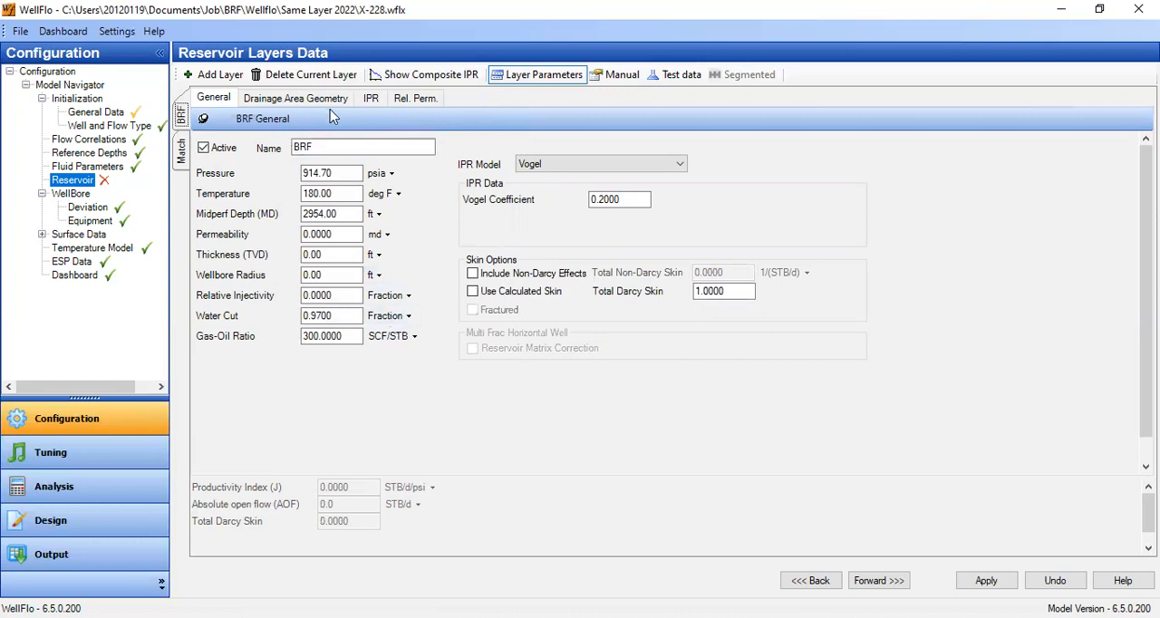
click(300, 103)
click(533, 168)
text(250)
click(529, 183)
click(228, 102)
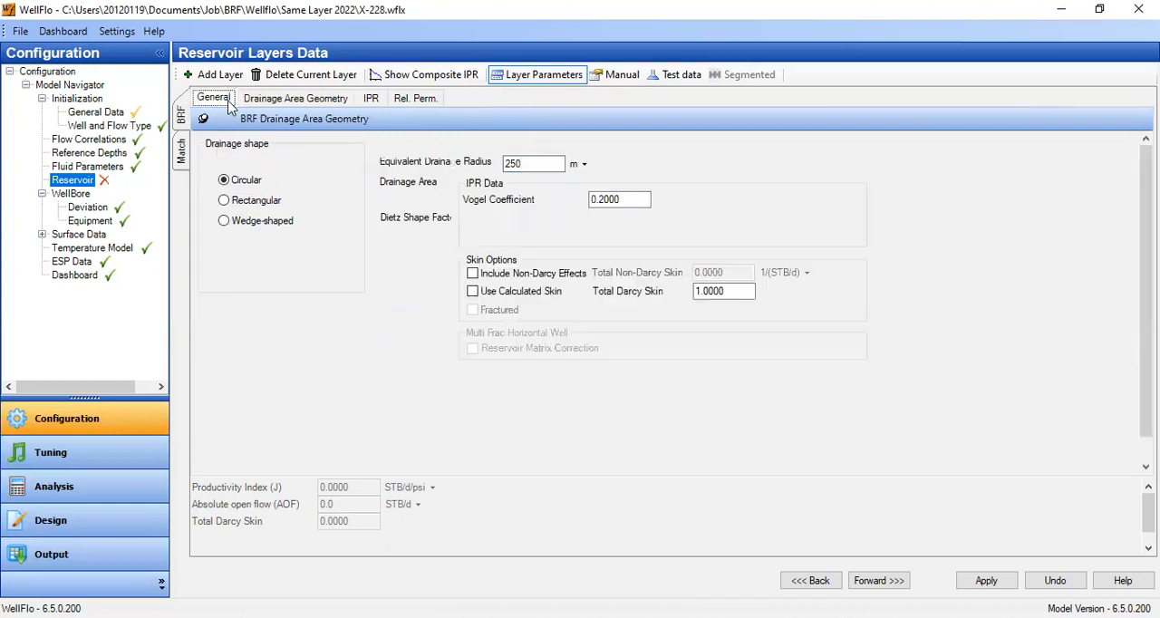
- Set the BRF layer's wellbore radius to 0.35 ft, thickness to 56.5 ft and permeability to 134 md
click(348, 276)
text(0.35)
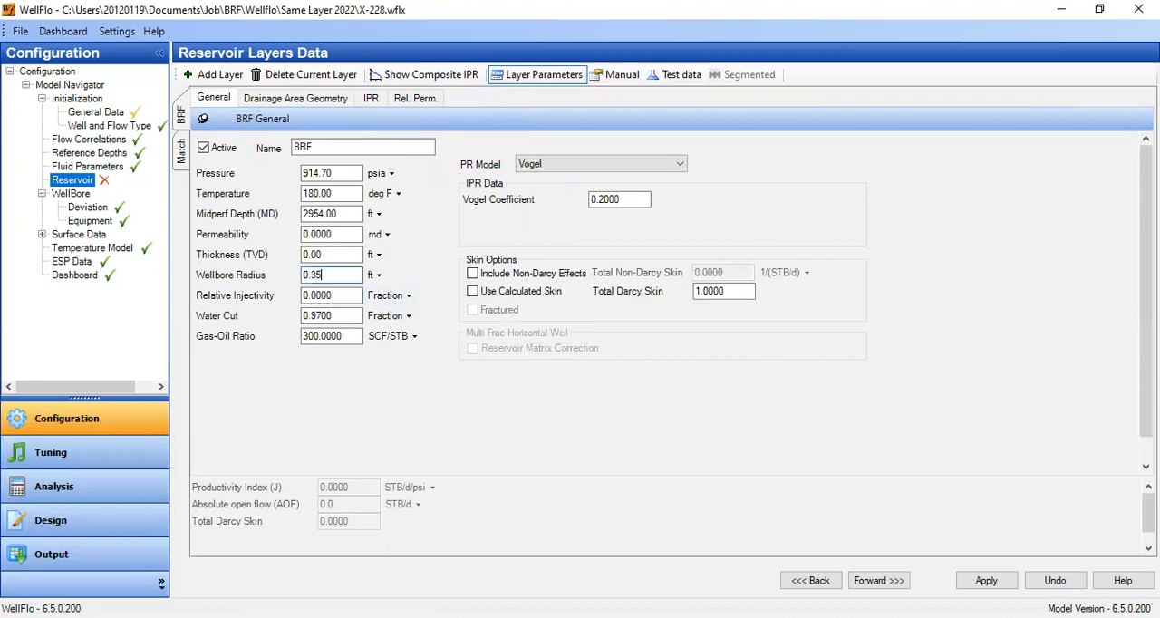
click(313, 257)
text(4)
click(343, 236)
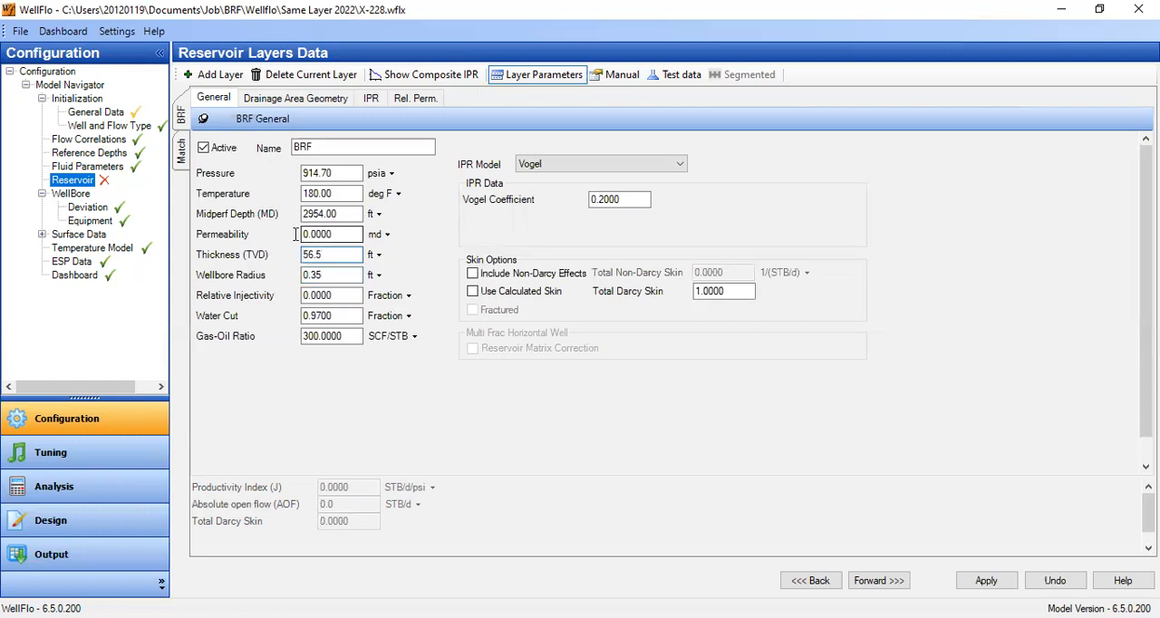
text(134)
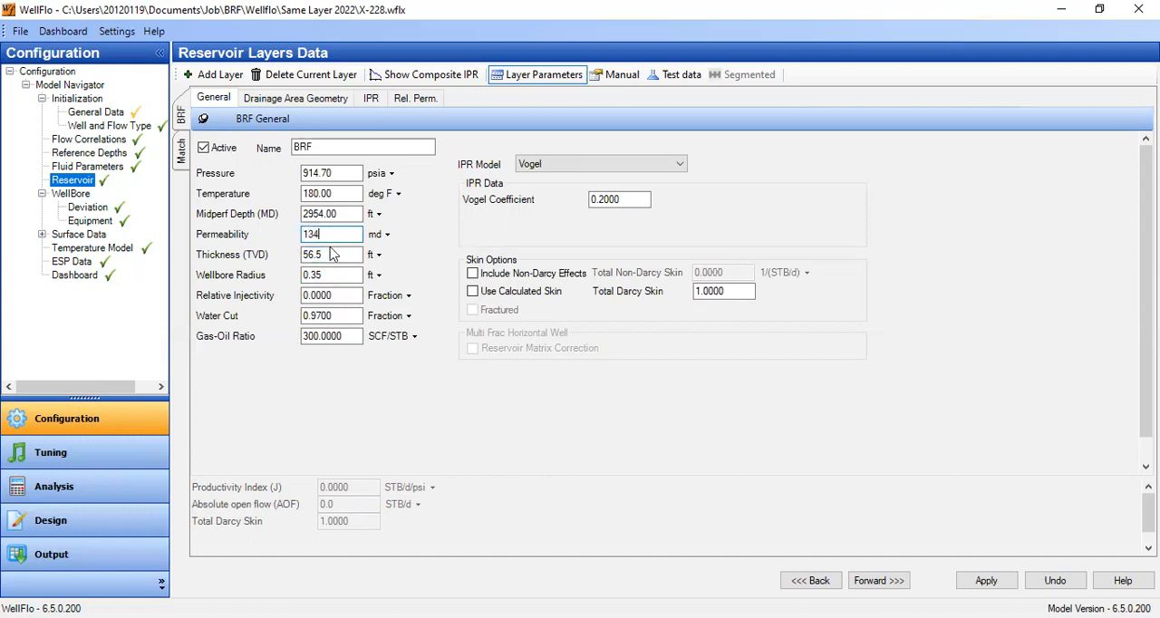
click(344, 254)
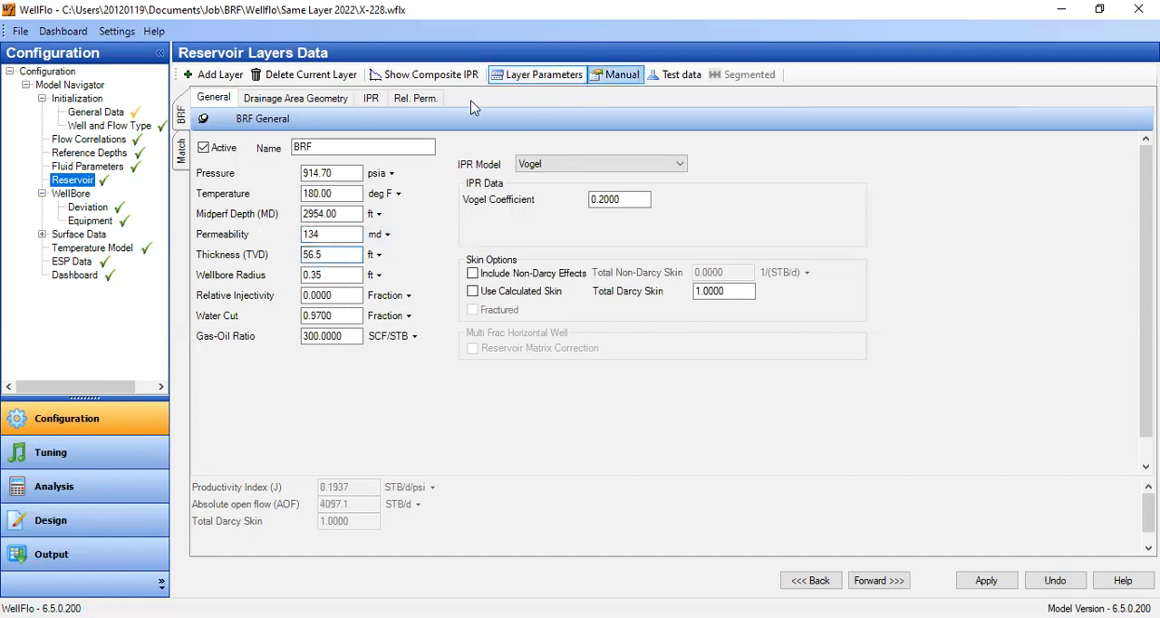
- Save the changes to the BRF layer and save the well model to its file
click(184, 163)
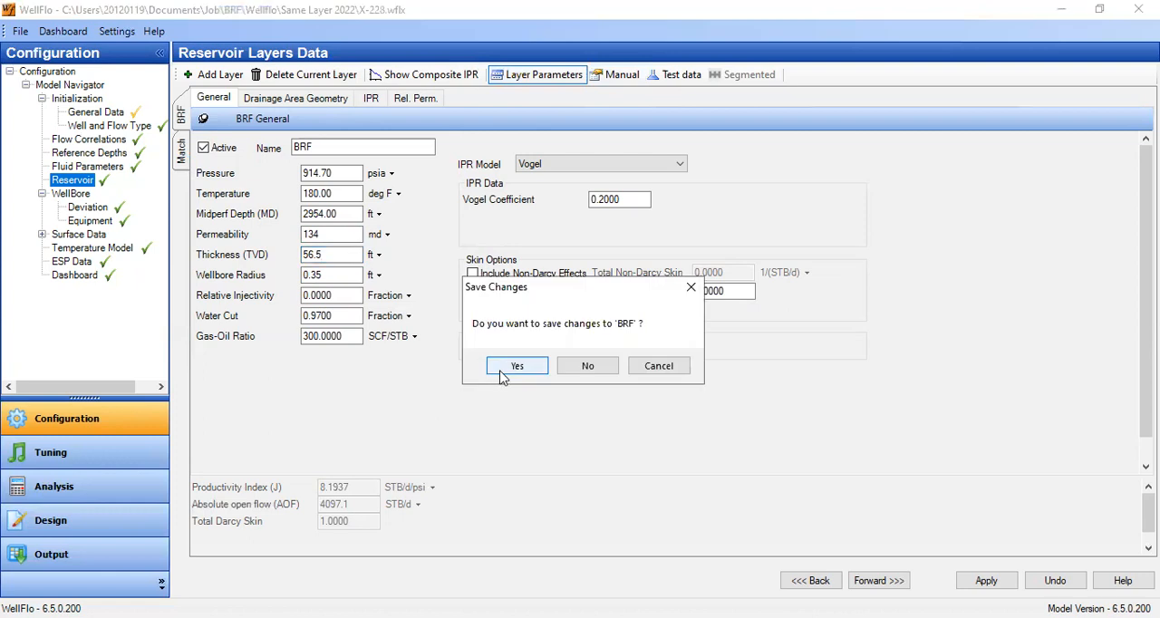
click(515, 367)
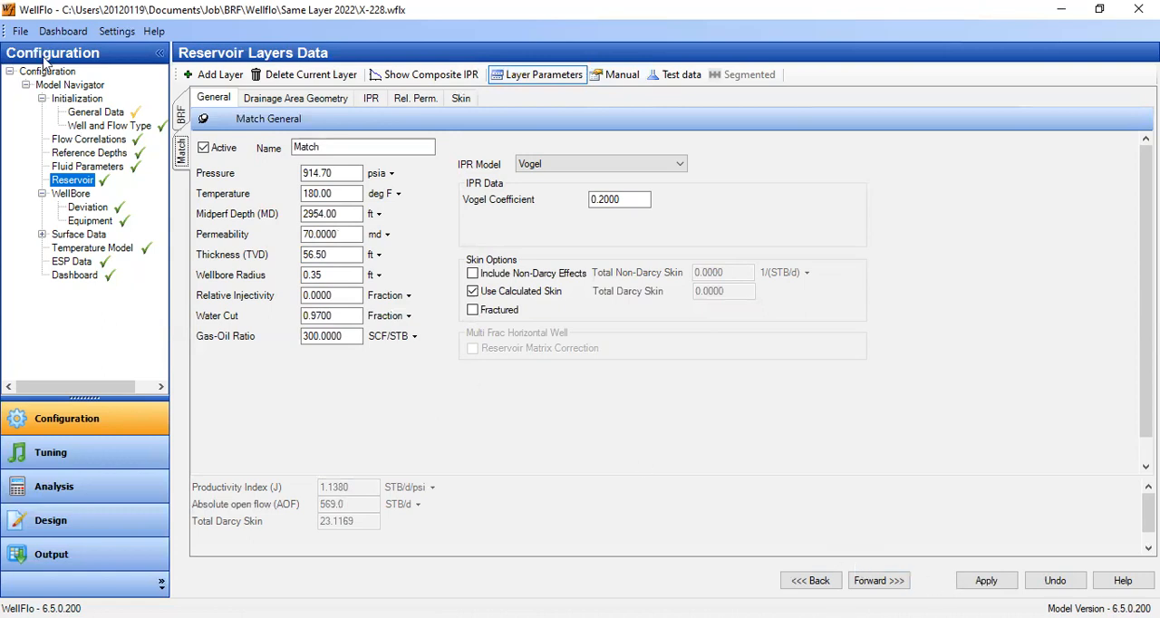
click(20, 32)
click(86, 115)
click(503, 319)
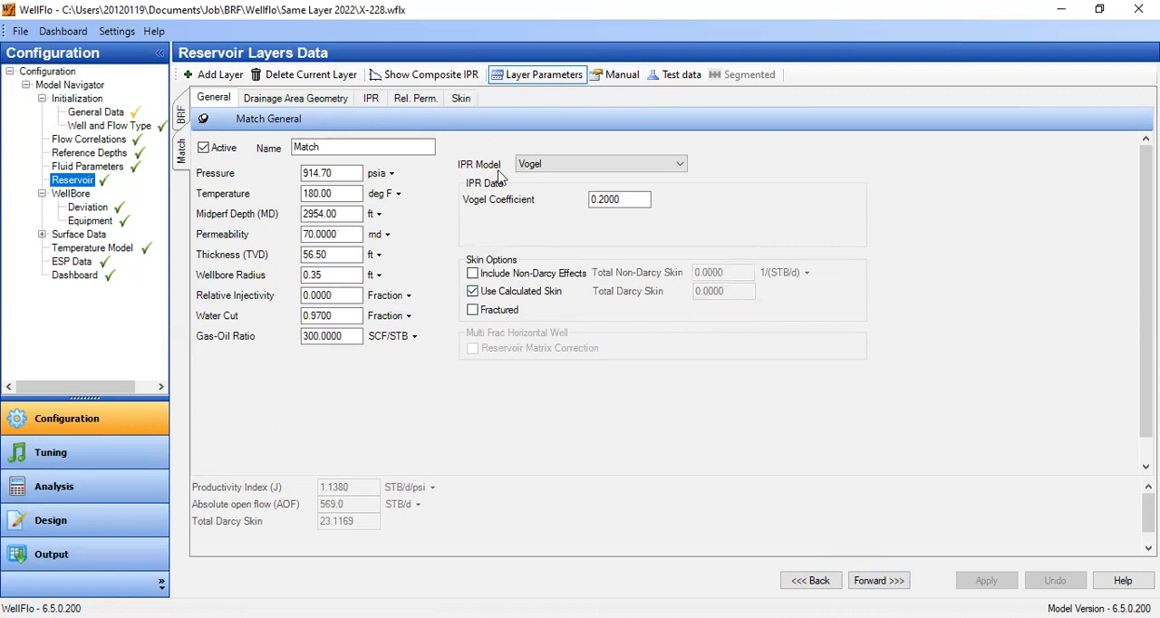
- Plot the composite IPR of the reservoir layers without additional curves
click(422, 75)
click(256, 268)
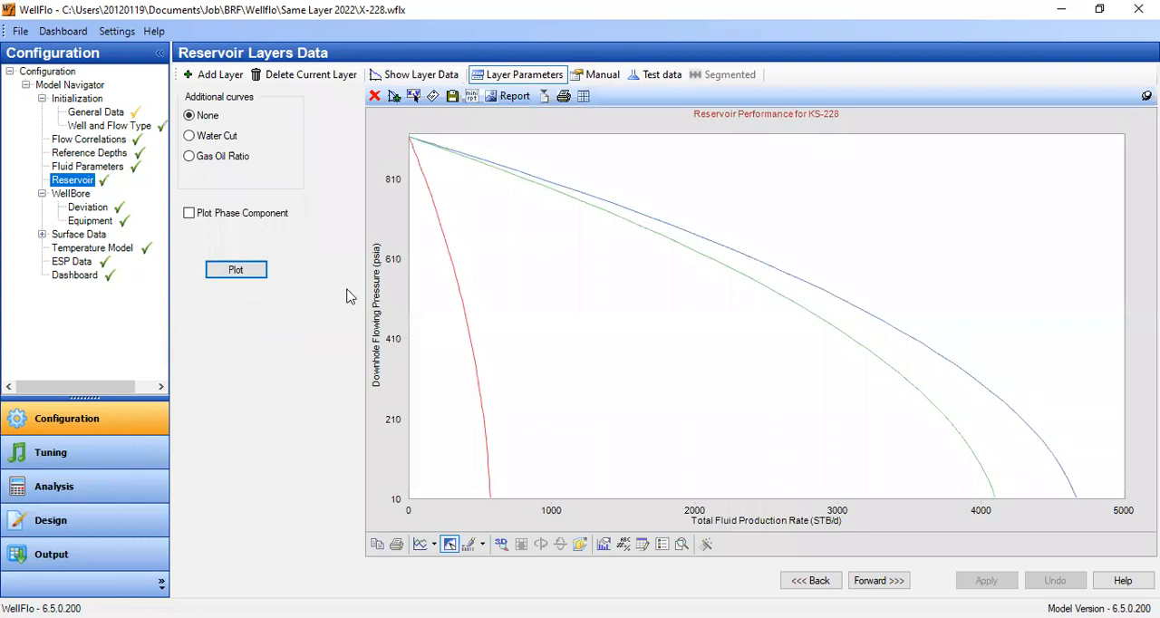
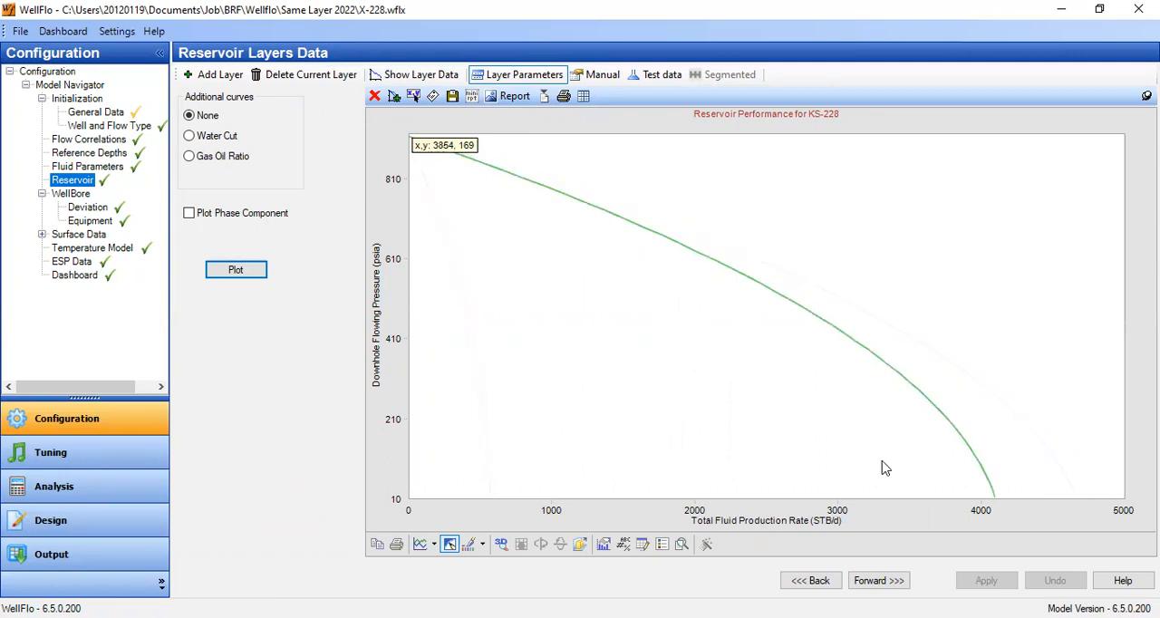
- Show the legend on the composite IPR plot to compare the layer curves, and return to the layer parameters
click(661, 545)
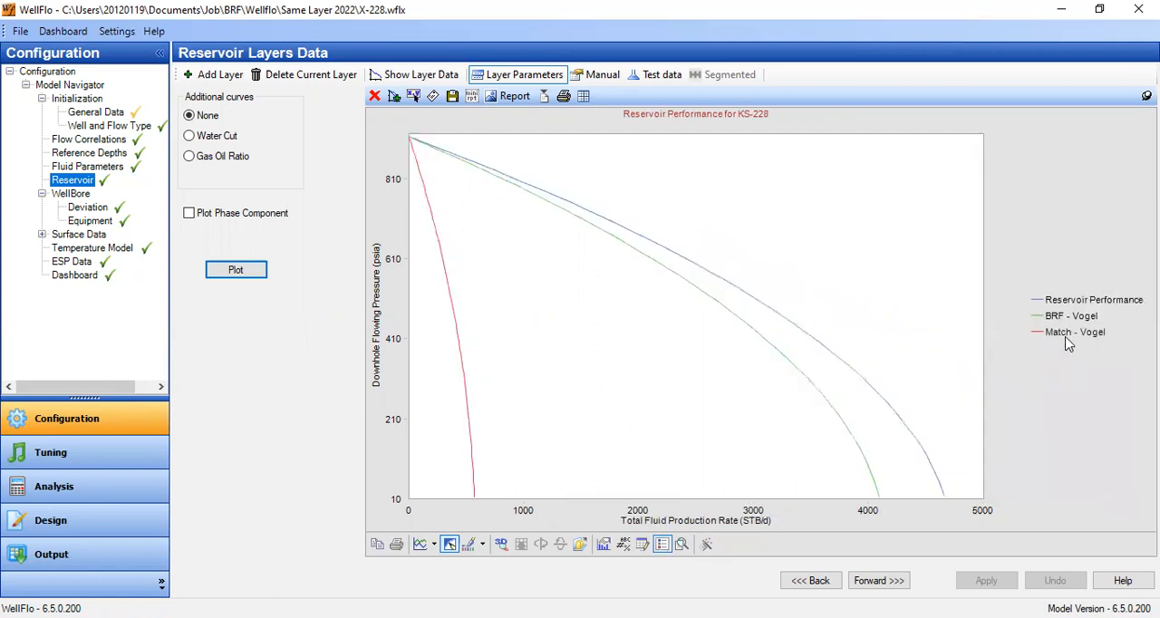
mouse_move(463, 375)
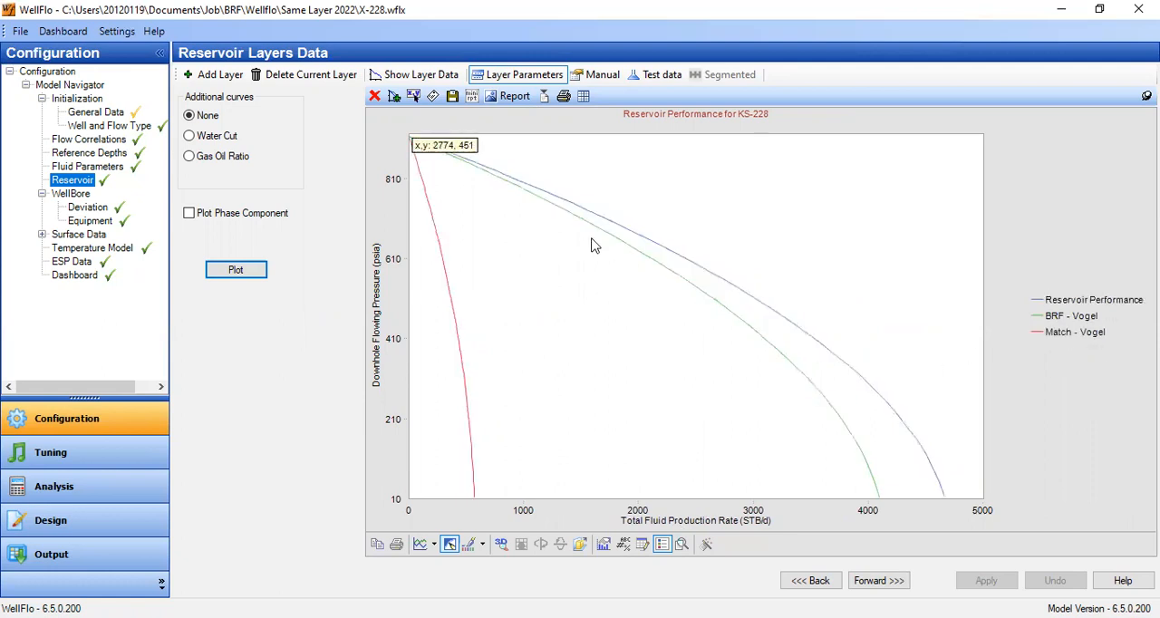
click(549, 78)
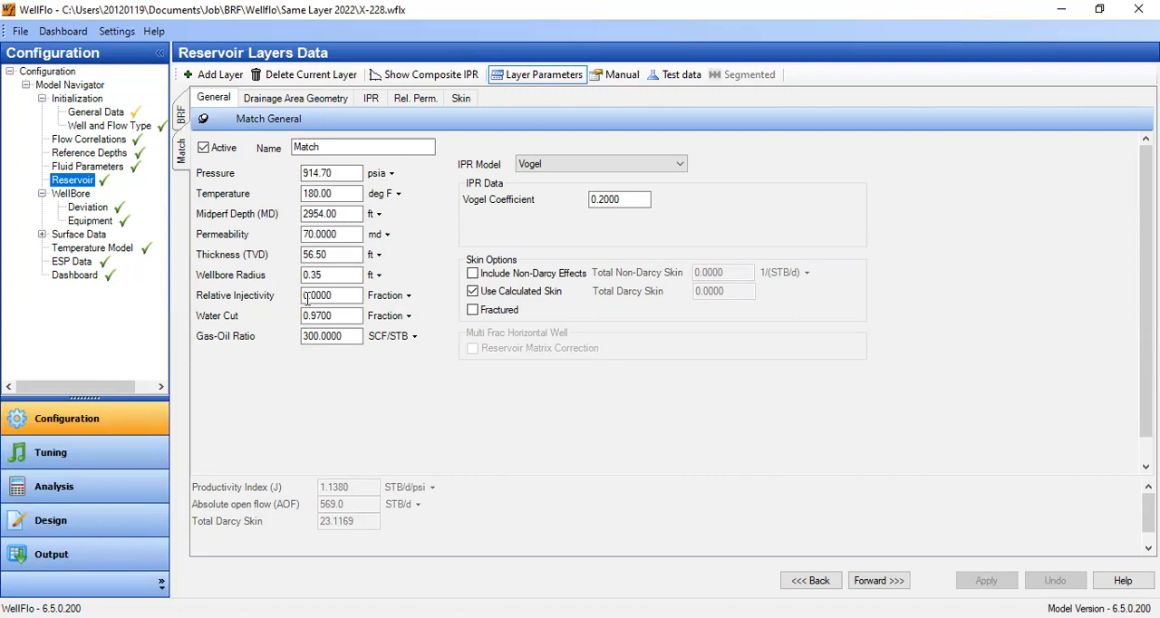
- Add a new reservoir layer and name it "After Workove"
double_click(335, 148)
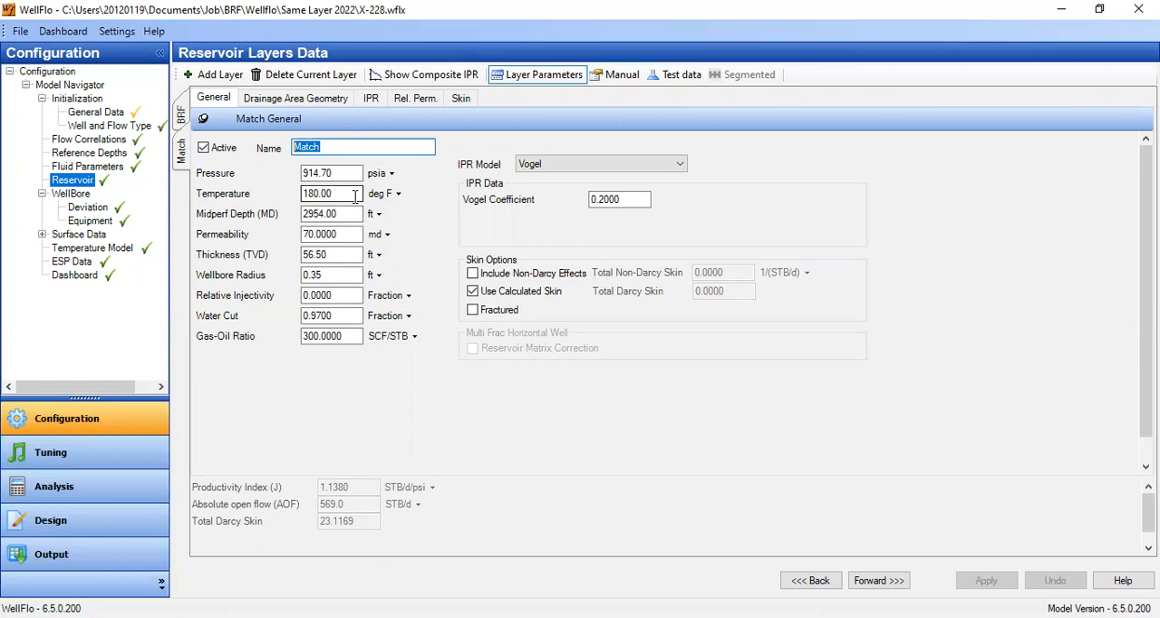
click(214, 74)
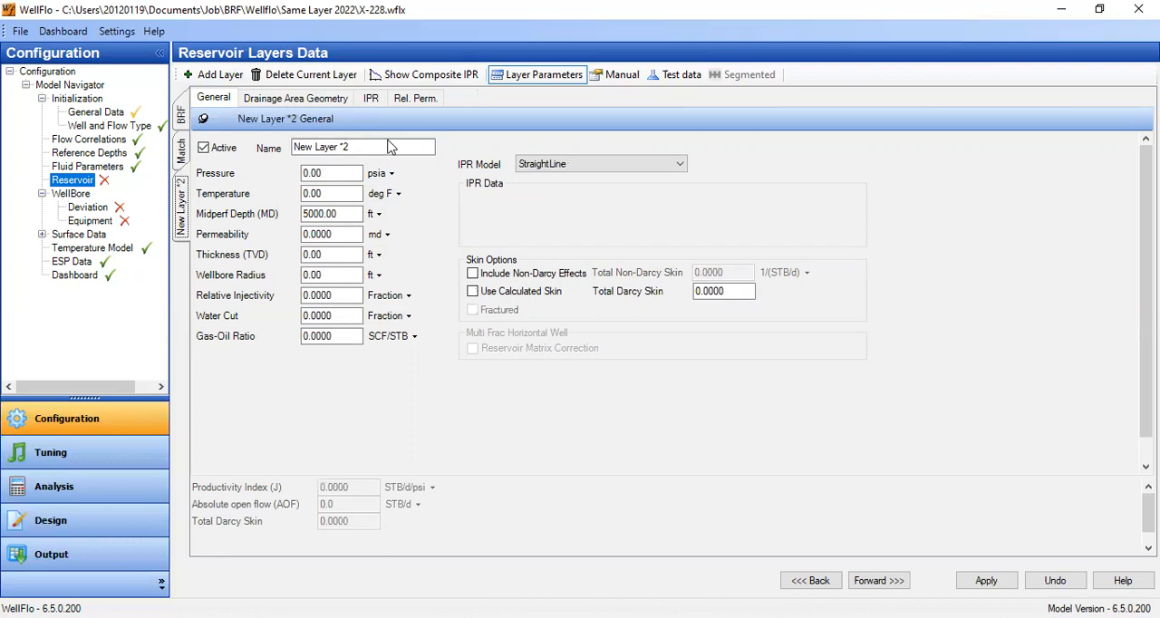
text(After )
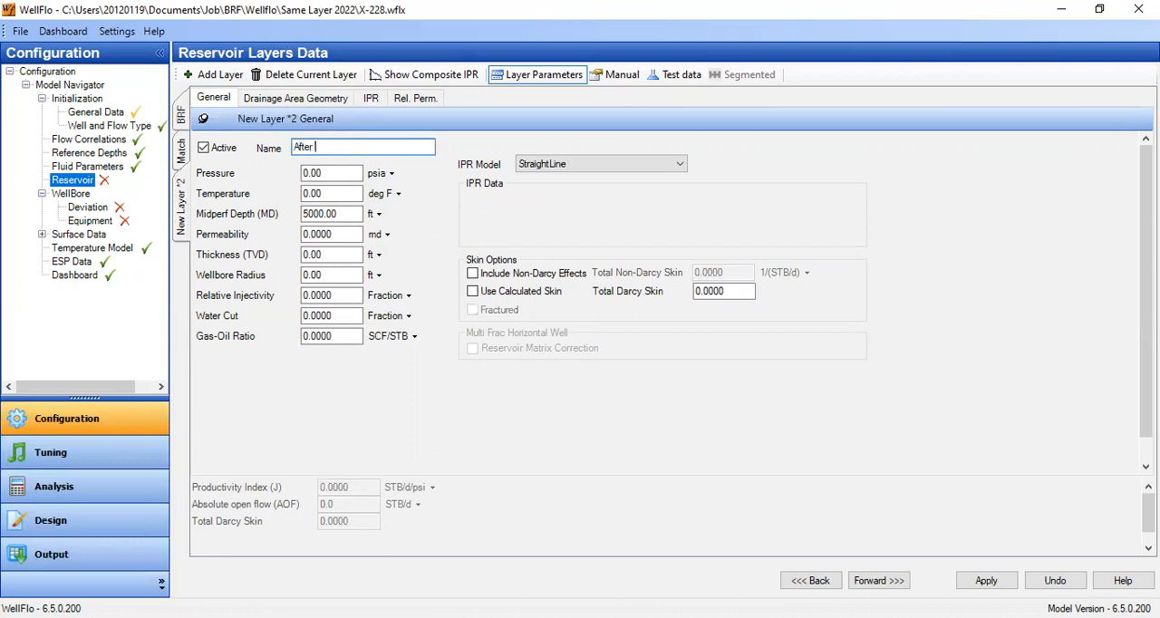
text(Workove)
key(Tab)
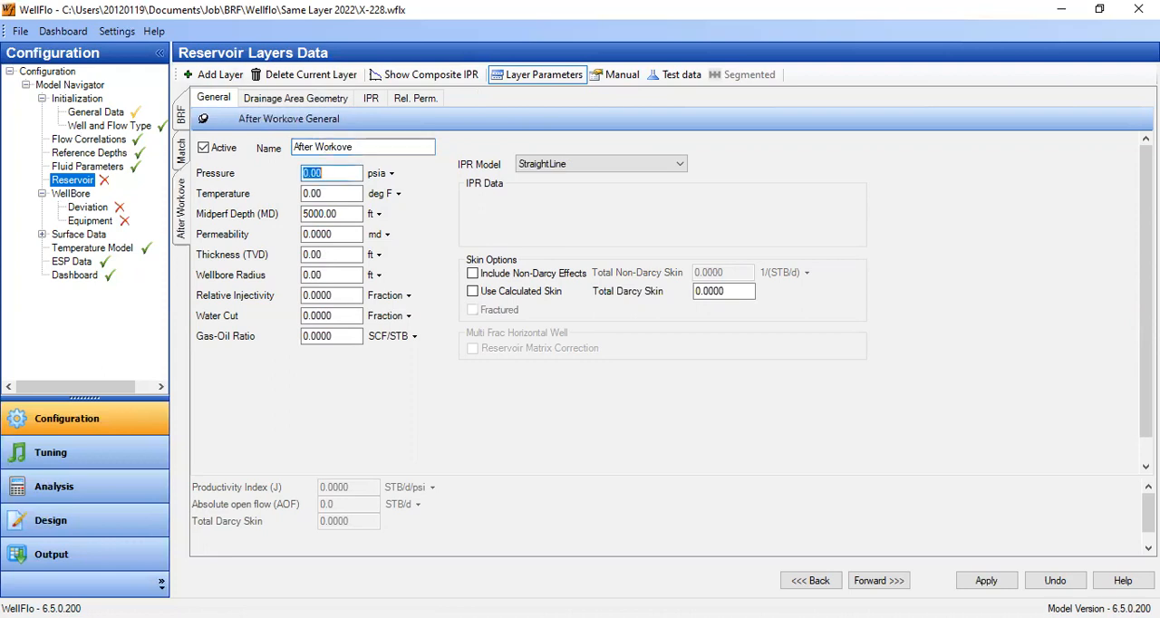
- Set the After Workove layer's pressure to 914.7 psia and temperature to 180 deg F
text(914.7)
key(Tab)
text(180)
key(Tab)
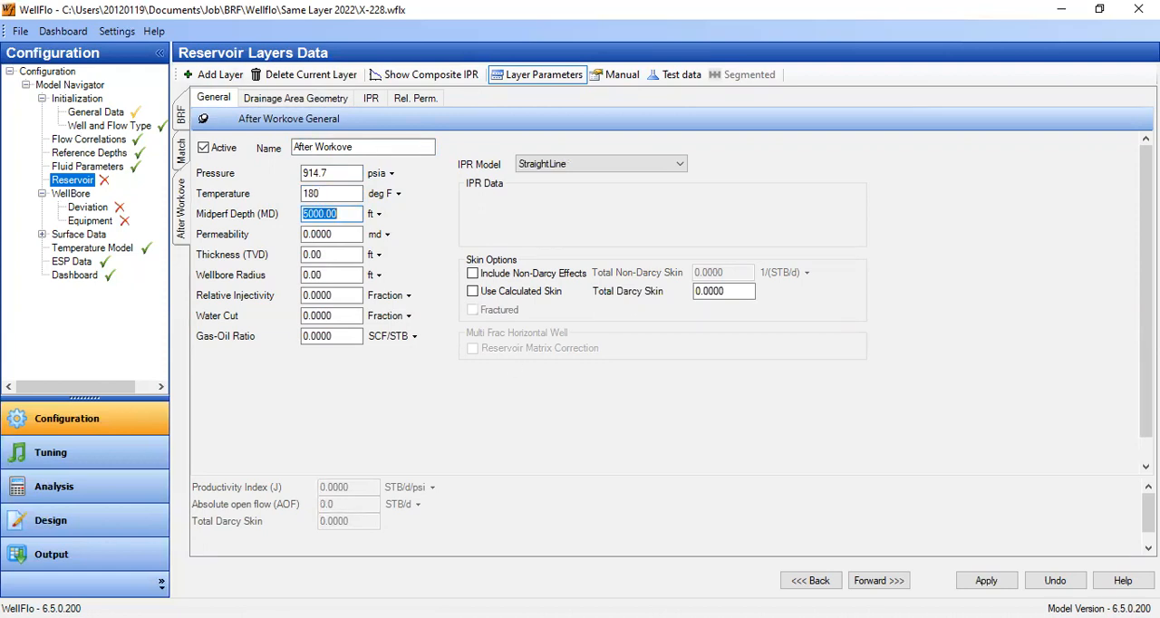
- Apply the new layer's changes while viewing the well dashboard, and return to the reservoir layer data
key(alt+Tab)
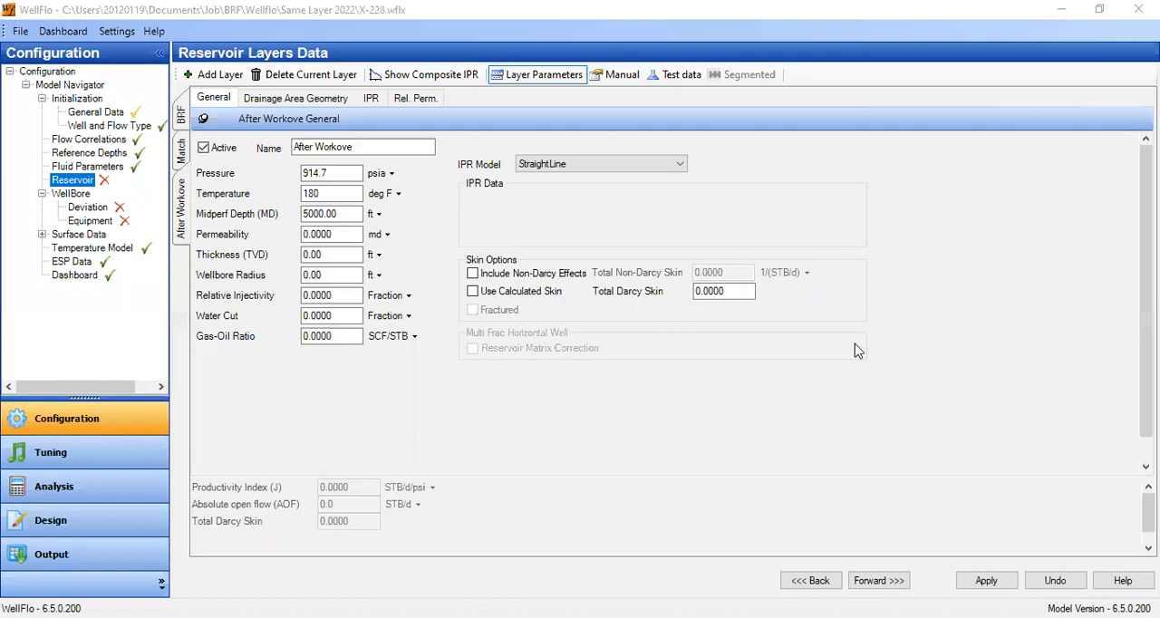
click(854, 544)
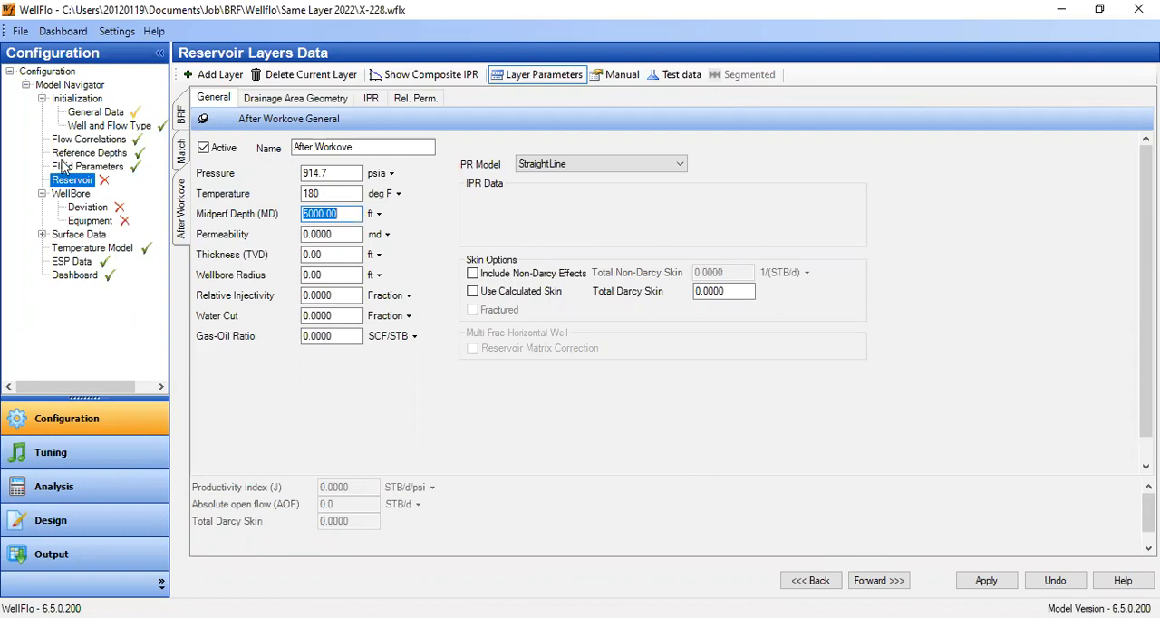
click(77, 276)
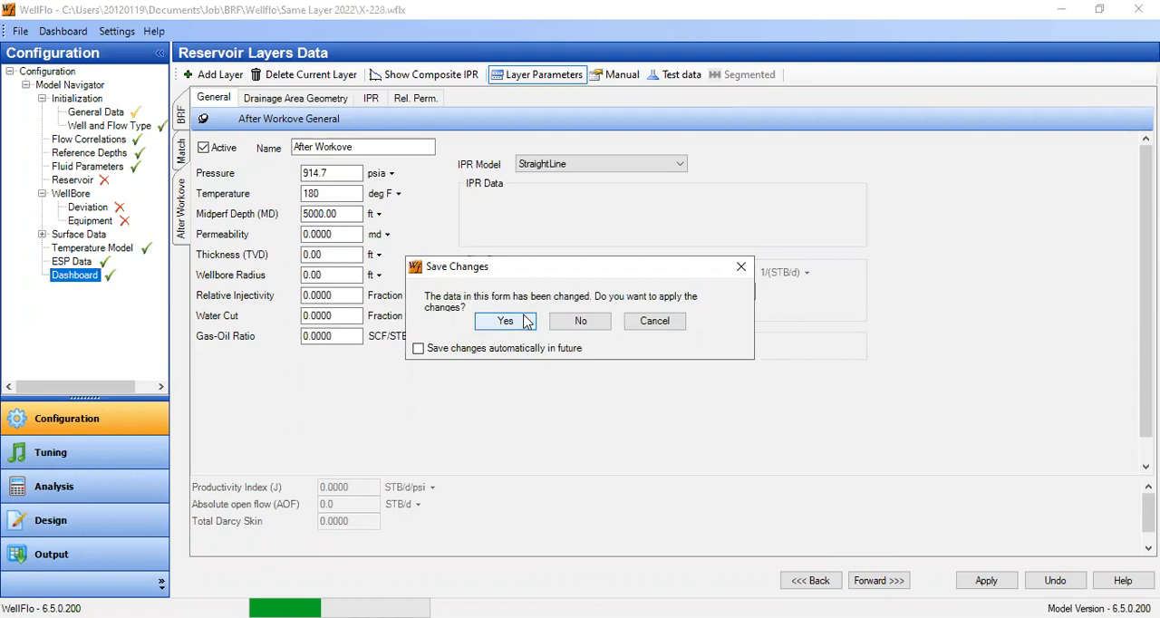
click(505, 321)
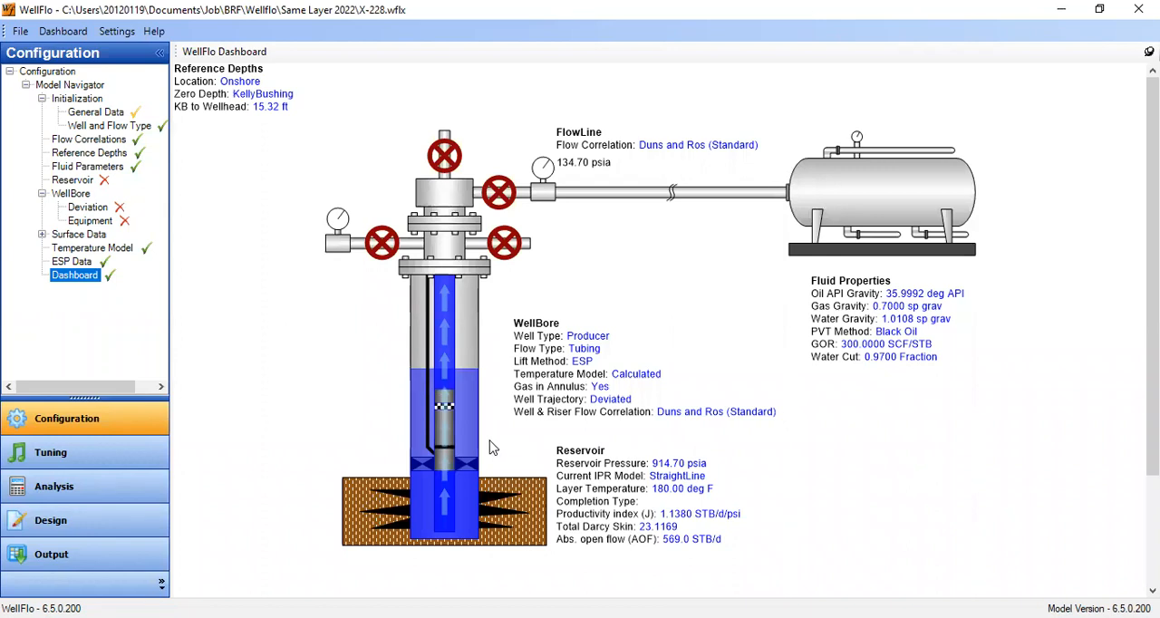
click(72, 181)
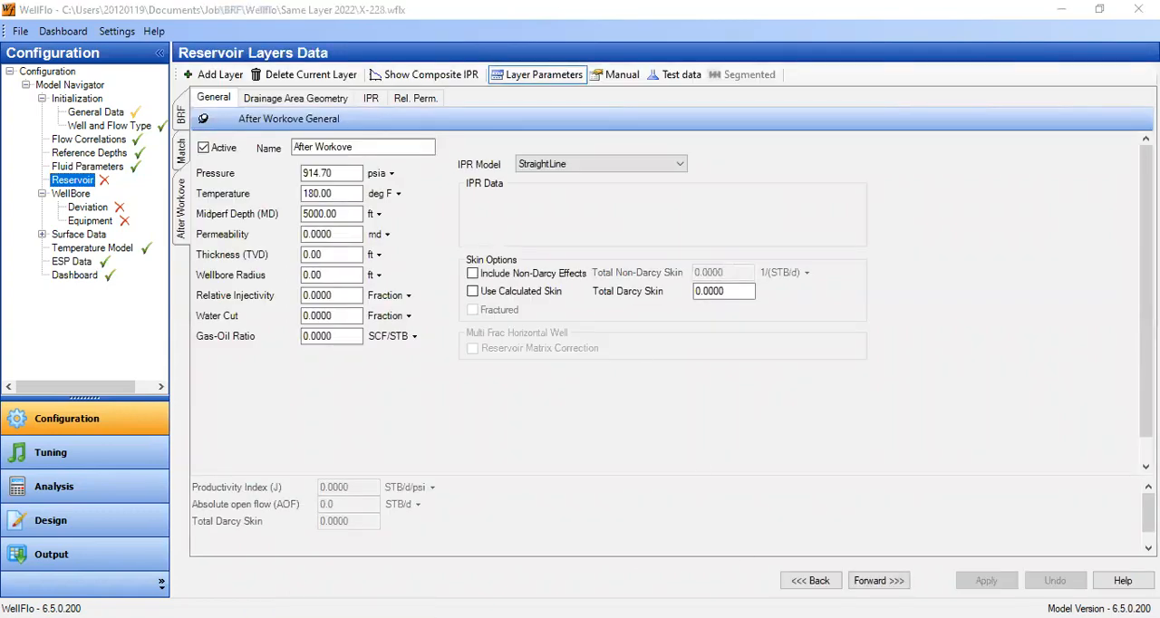
- Set the After Workove layer's midperf depth to 2937 ft, permeability to 70 md and thickness to 56.5 ft
click(347, 214)
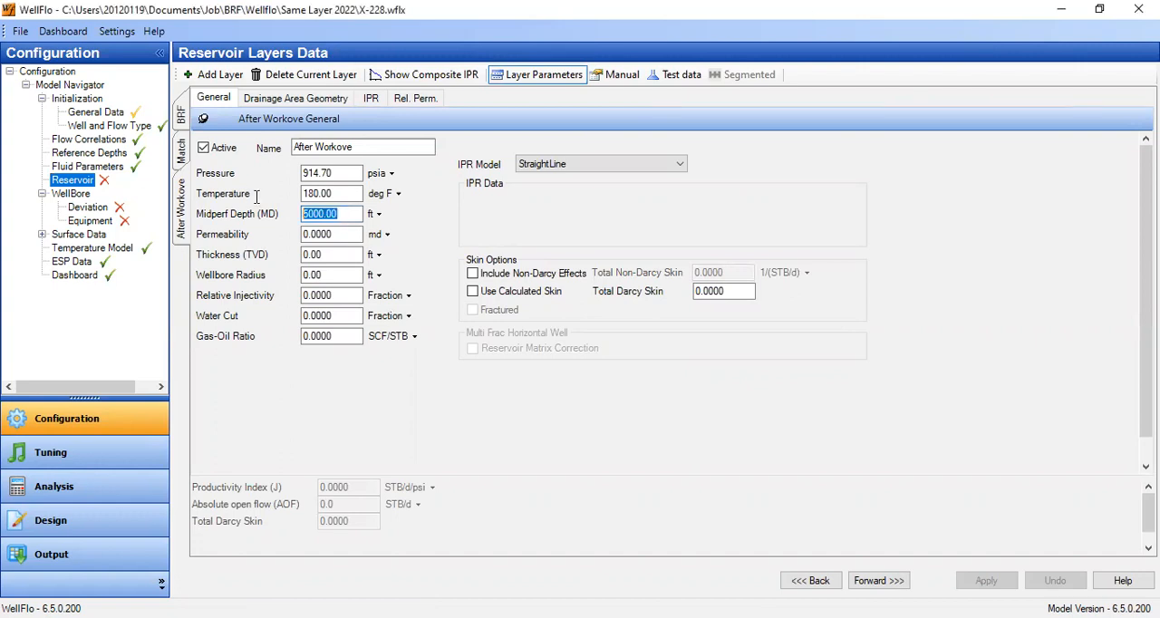
text(293)
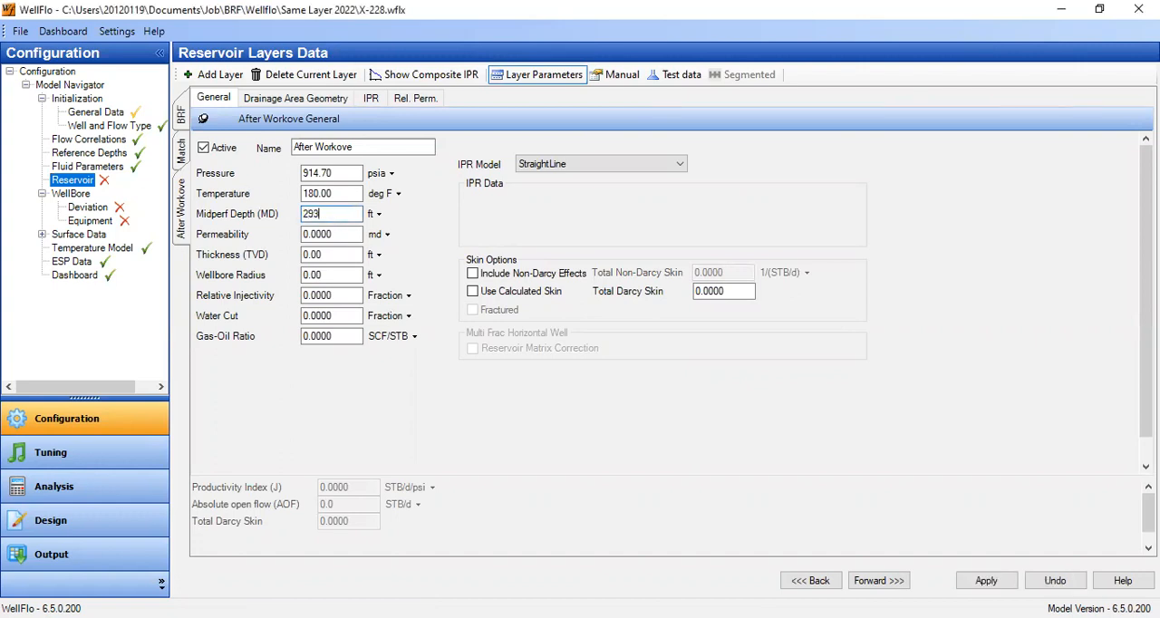
text(7)
key(Tab)
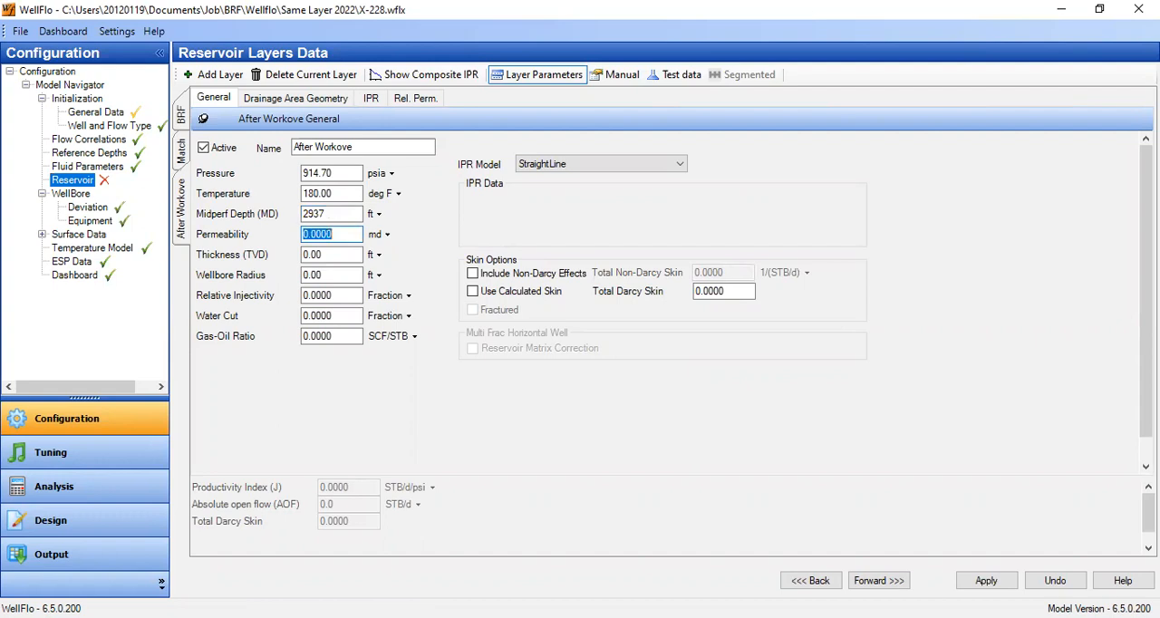
text(70)
key(Tab)
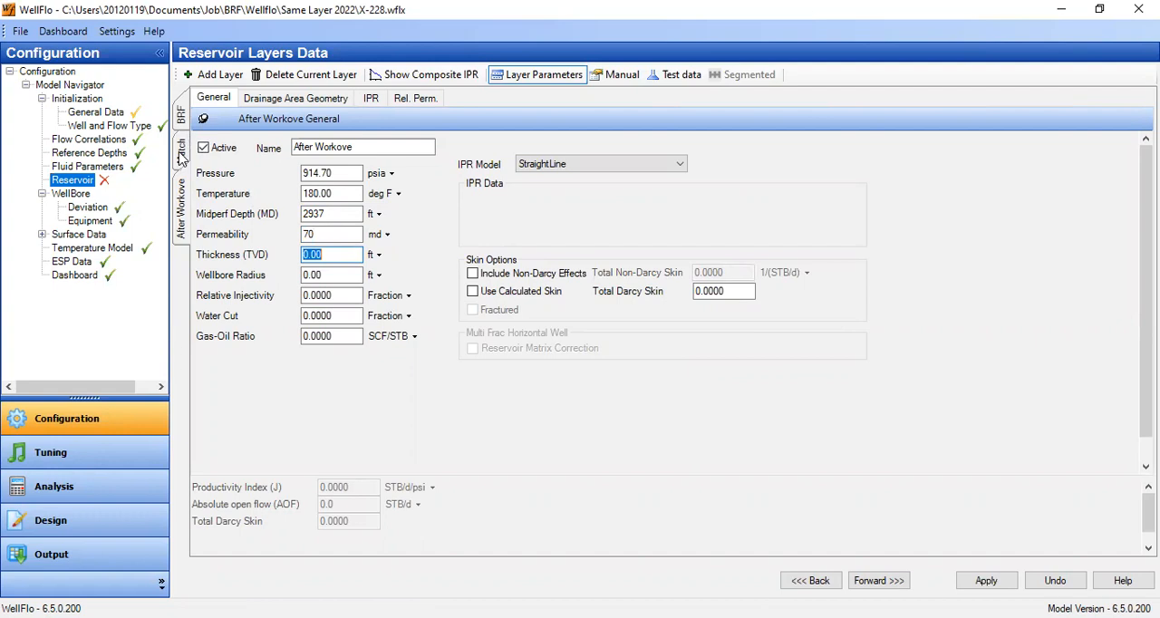
text(56.5)
key(Tab)
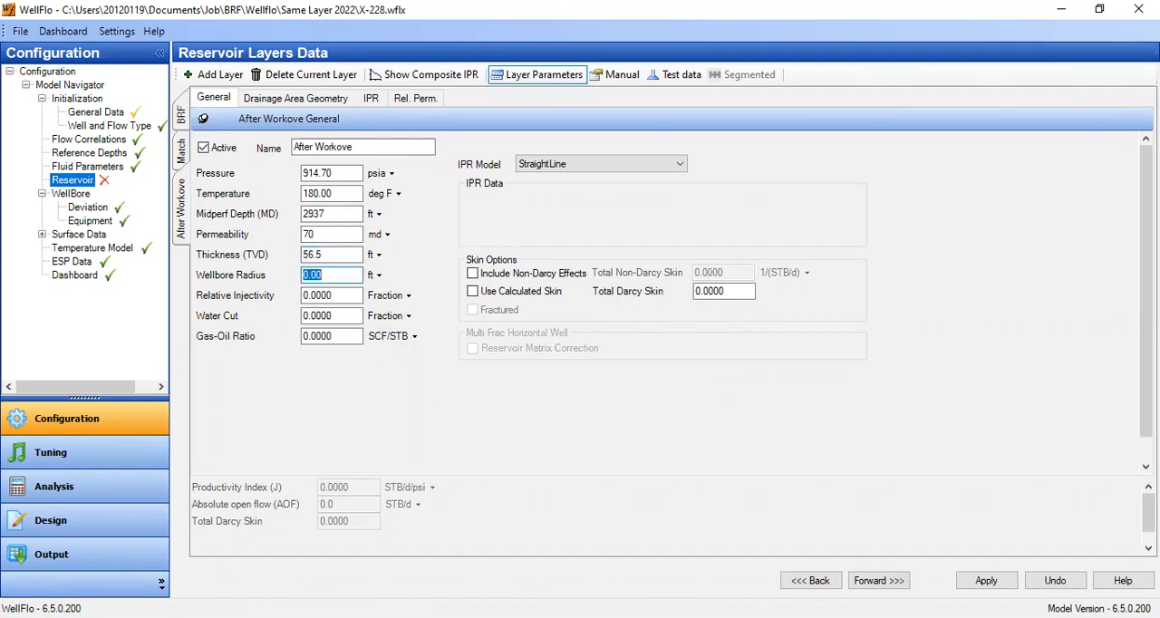
- Set the After Workove layer's wellbore radius to 0.35 ft, water cut to 0.97 and gas-oil ratio to 300 SCF/STB
text(0.35)
drag(314, 315, 400, 323)
key(BackSpace)
text(97)
key(Tab)
text(300)
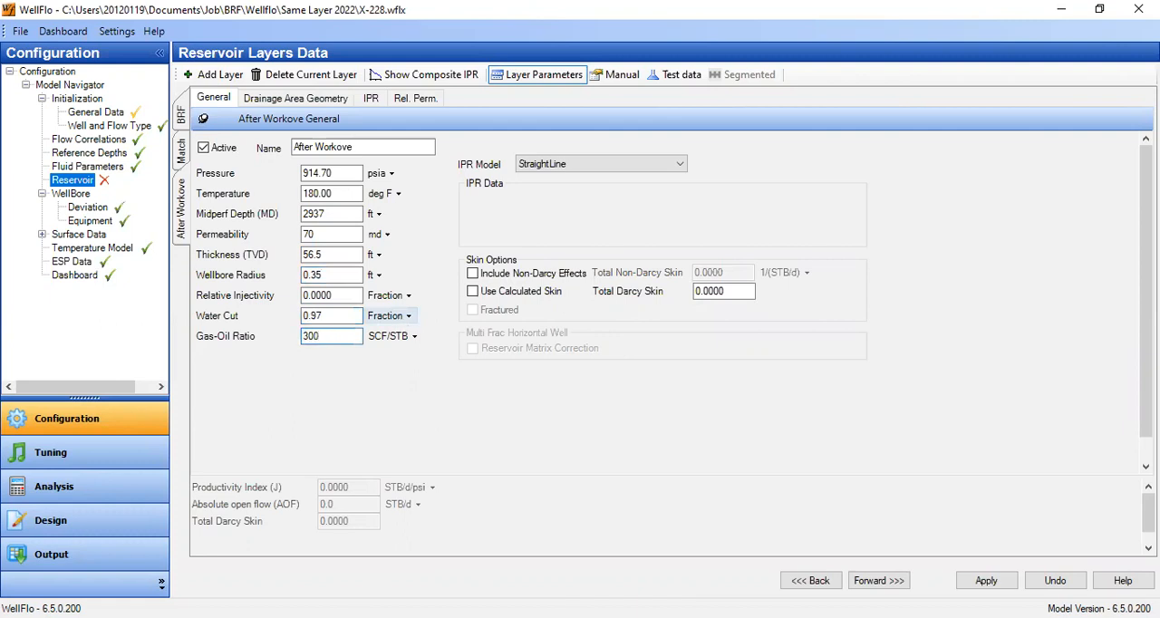
- Use the Vogel IPR model for the After Workove layer with a Vogel coefficient of 0.2
click(594, 164)
click(589, 190)
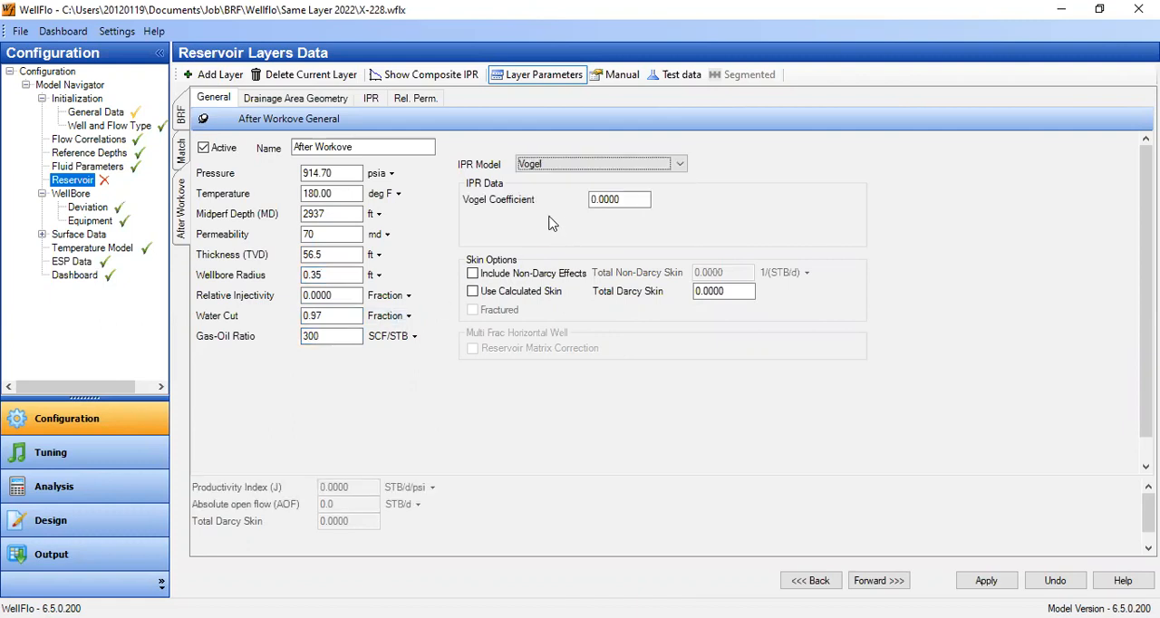
drag(595, 200, 698, 216)
text(2)
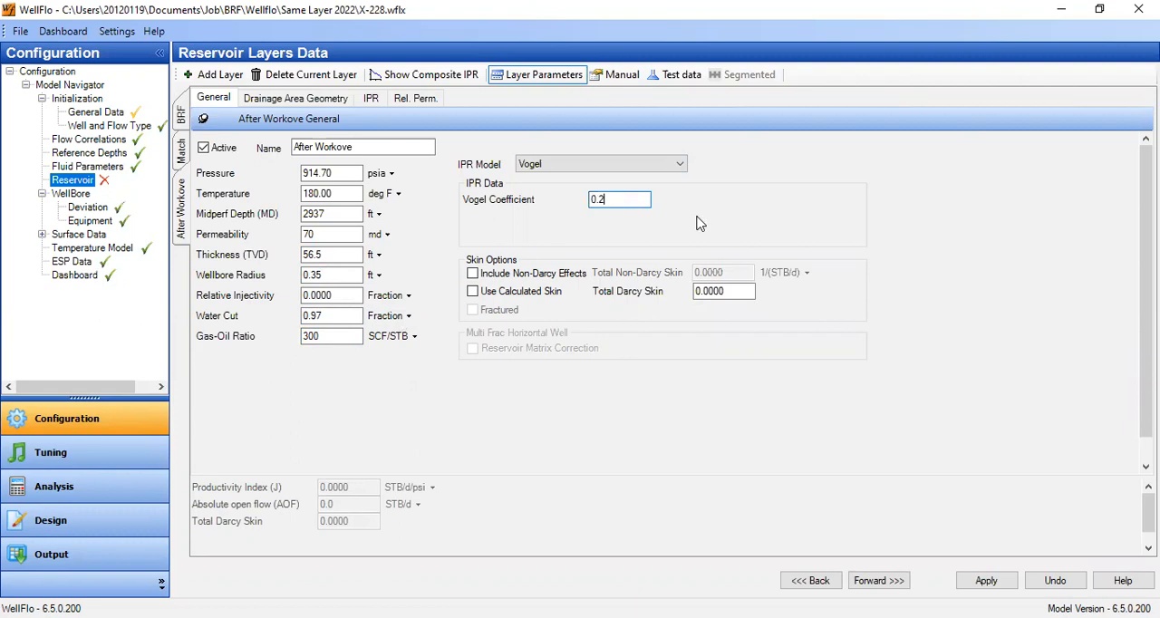
- Set the After Workove layer's equivalent drainage radius to 250 m
click(324, 100)
double_click(530, 163)
text(250)
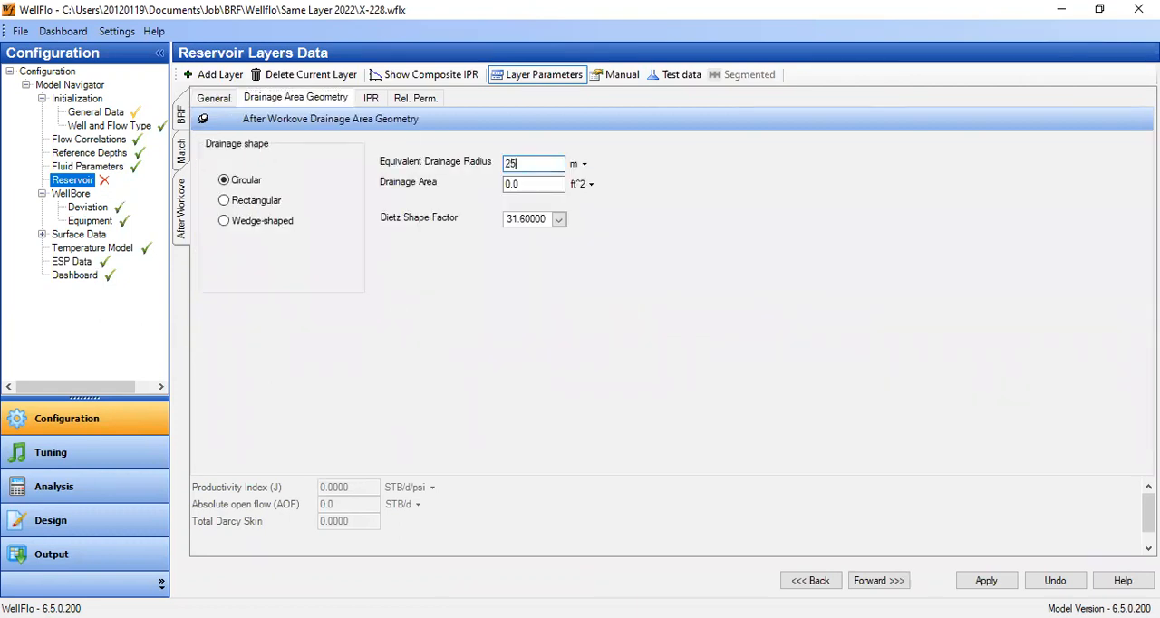
click(537, 185)
- Enable the calculated skin for the After Workove layer and set its completion type to Cased Hole
click(216, 100)
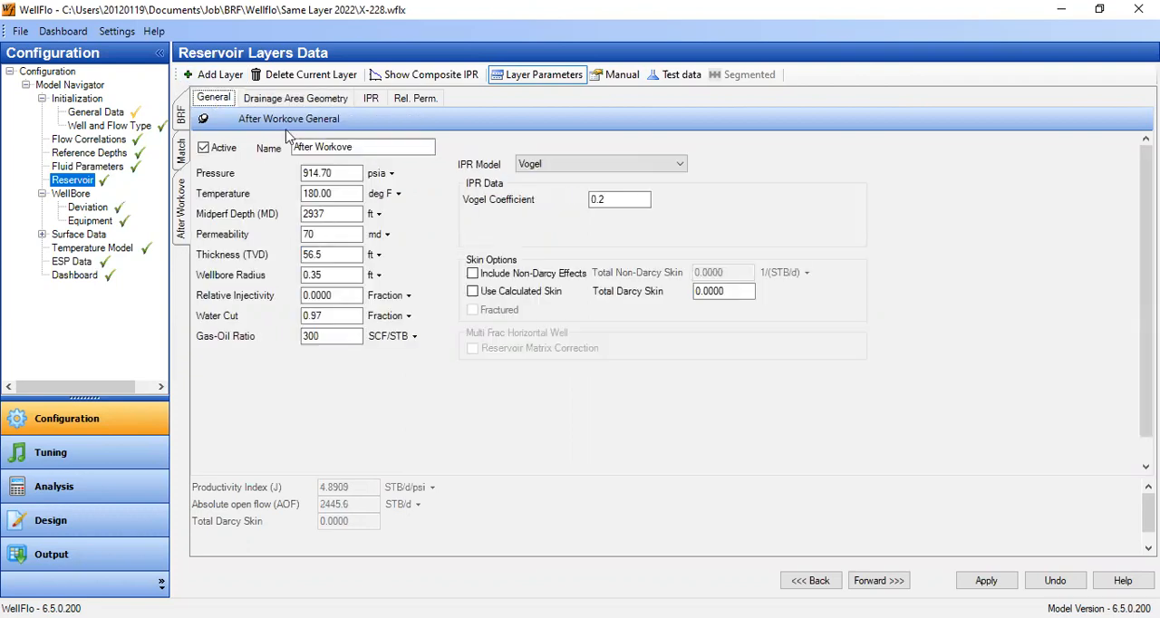
click(512, 290)
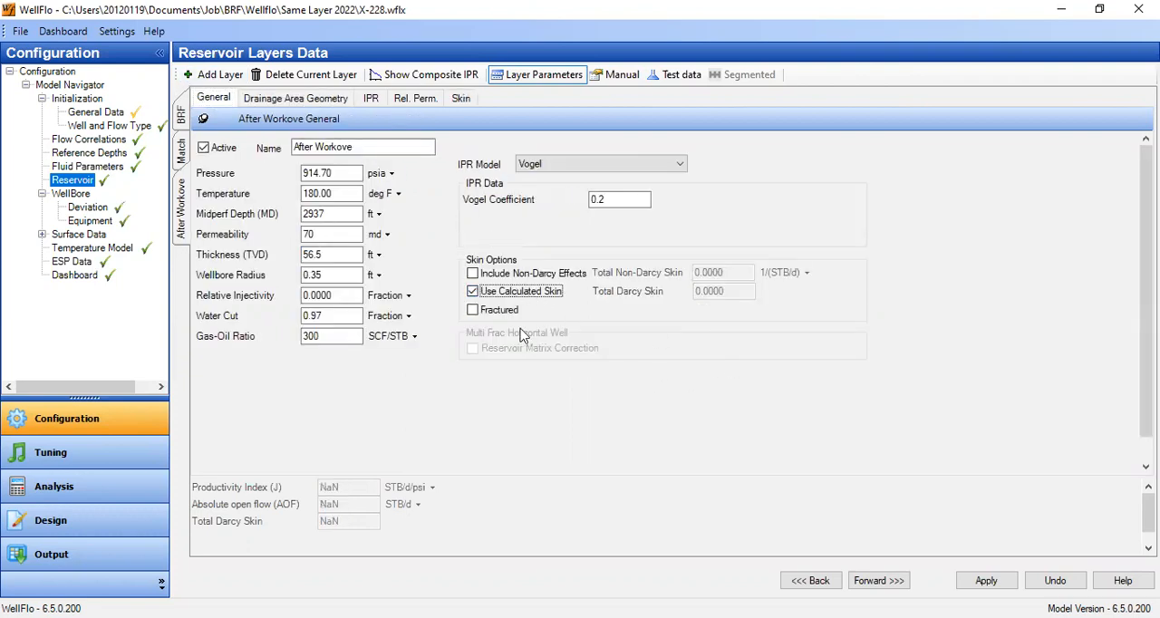
click(461, 98)
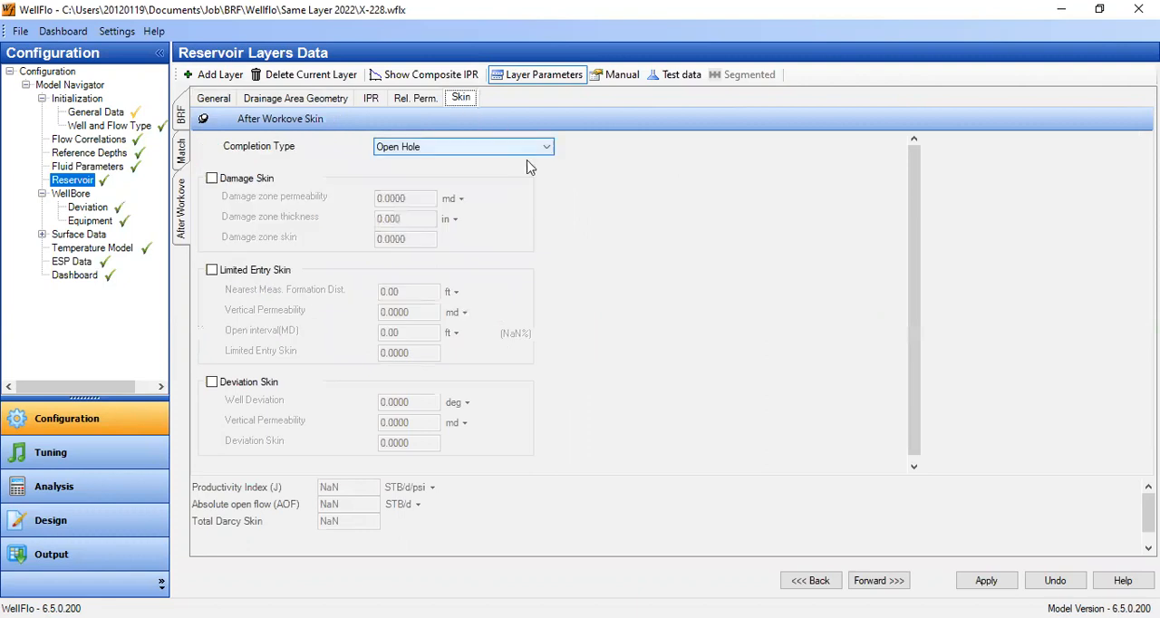
click(444, 147)
click(448, 185)
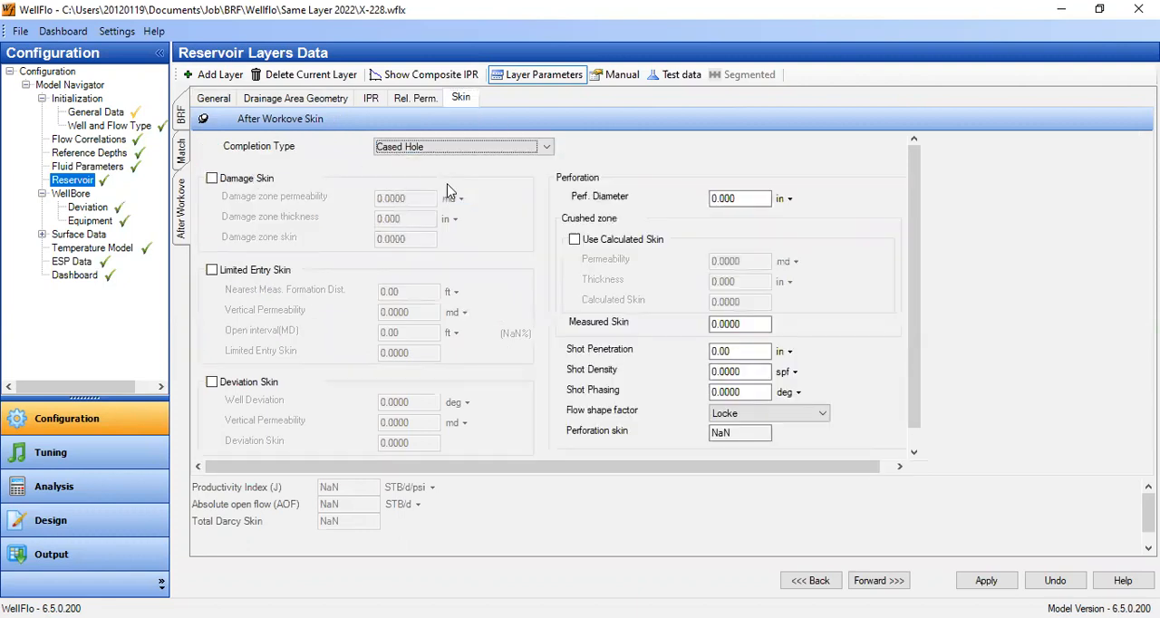
- Include limited entry skin and deviation skin in the After Workove layer's skin calculation
scroll(525, 310, down, 1)
click(223, 254)
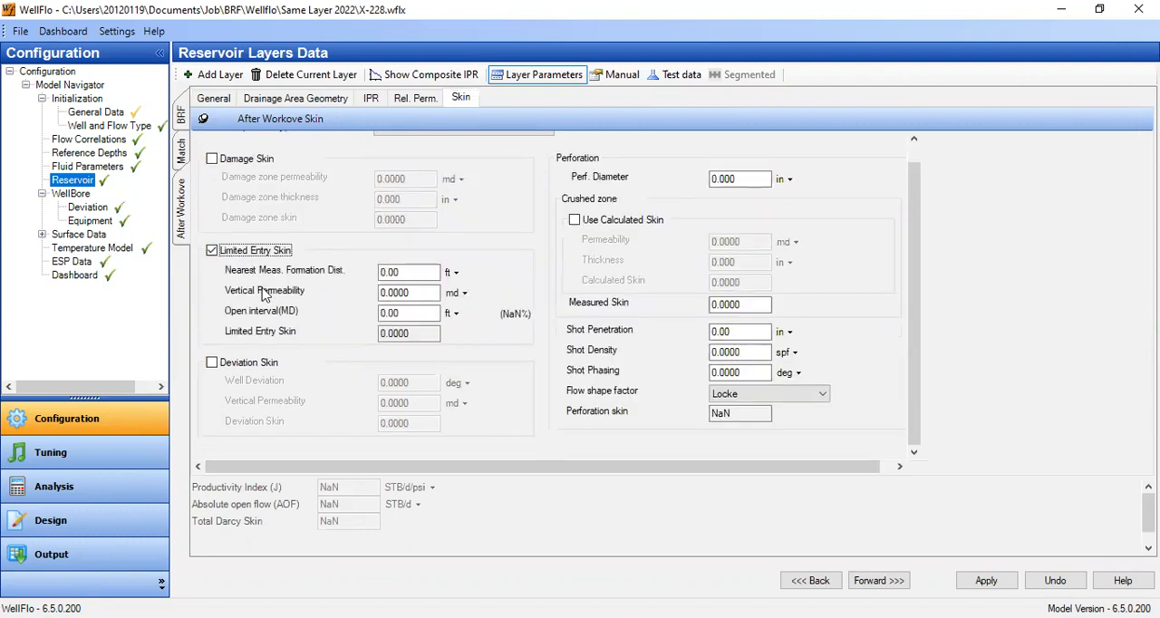
click(256, 363)
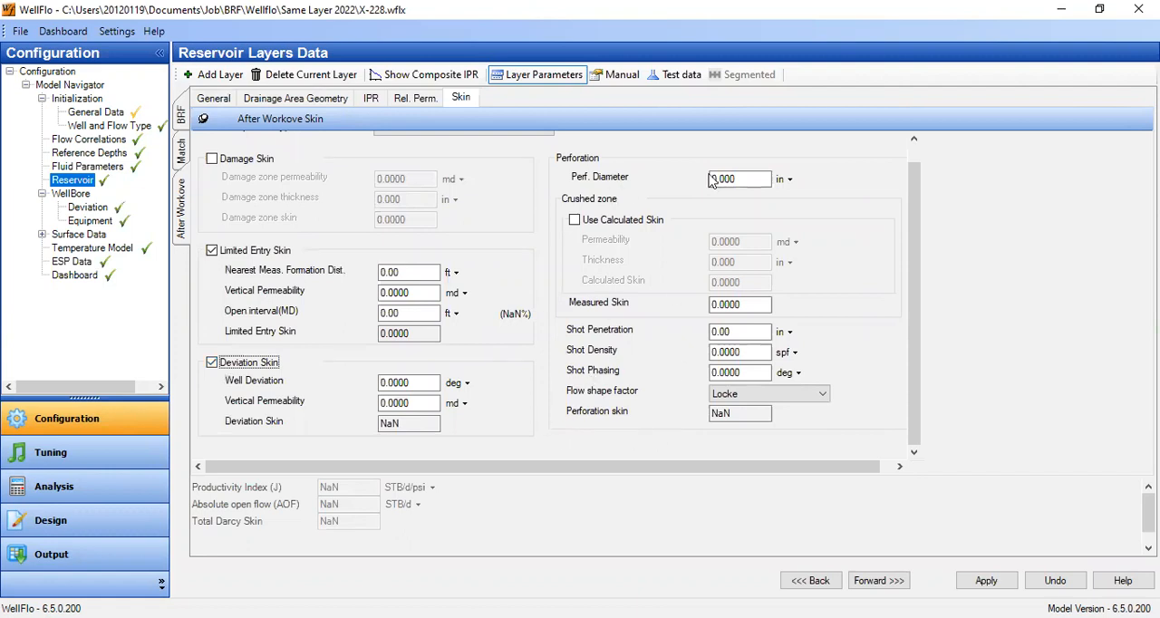
- Set the After Workove layer's perforation diameter to 0.37 in and shot penetration to 39.6 in
scroll(745, 195, up, 1)
drag(720, 197, 819, 220)
text(.37)
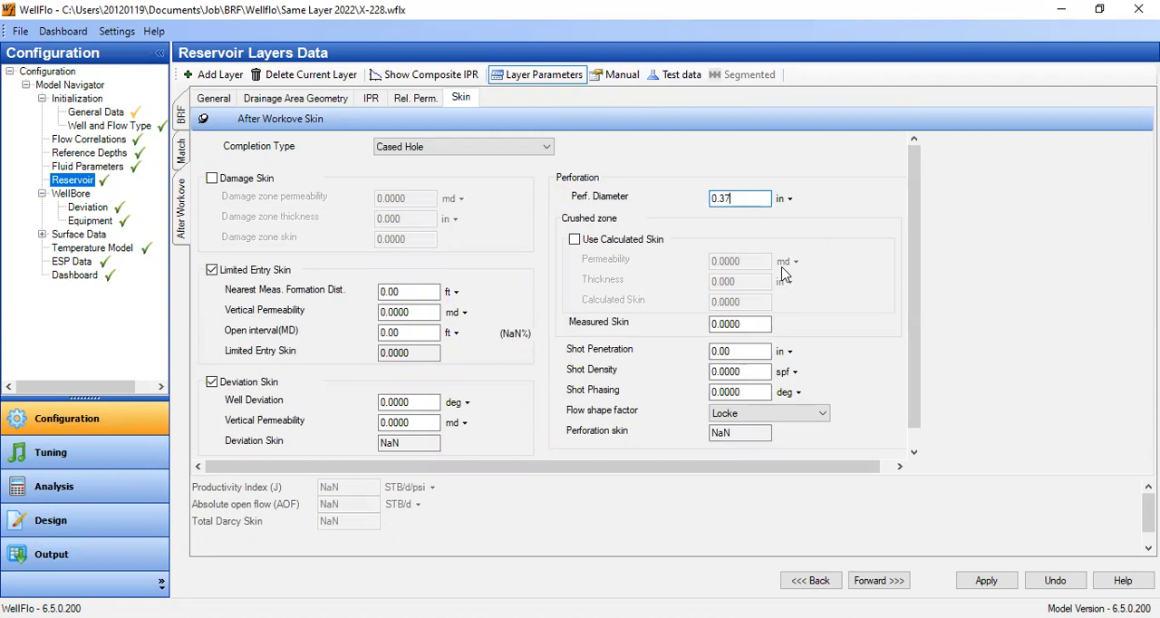
key(Tab)
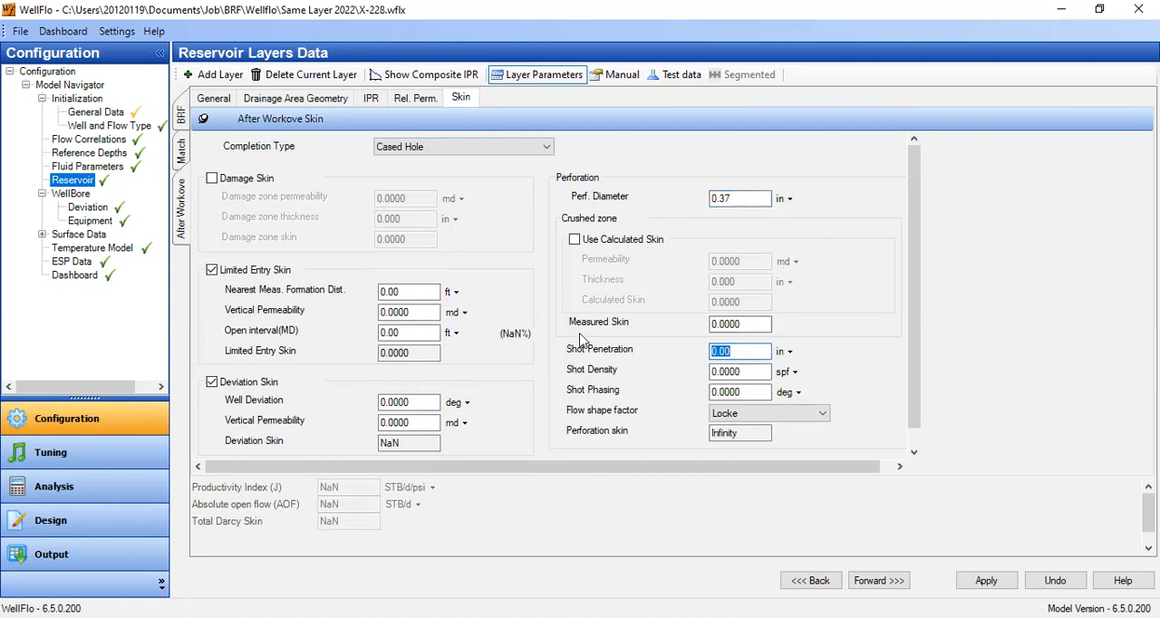
text(39.6)
key(Tab)
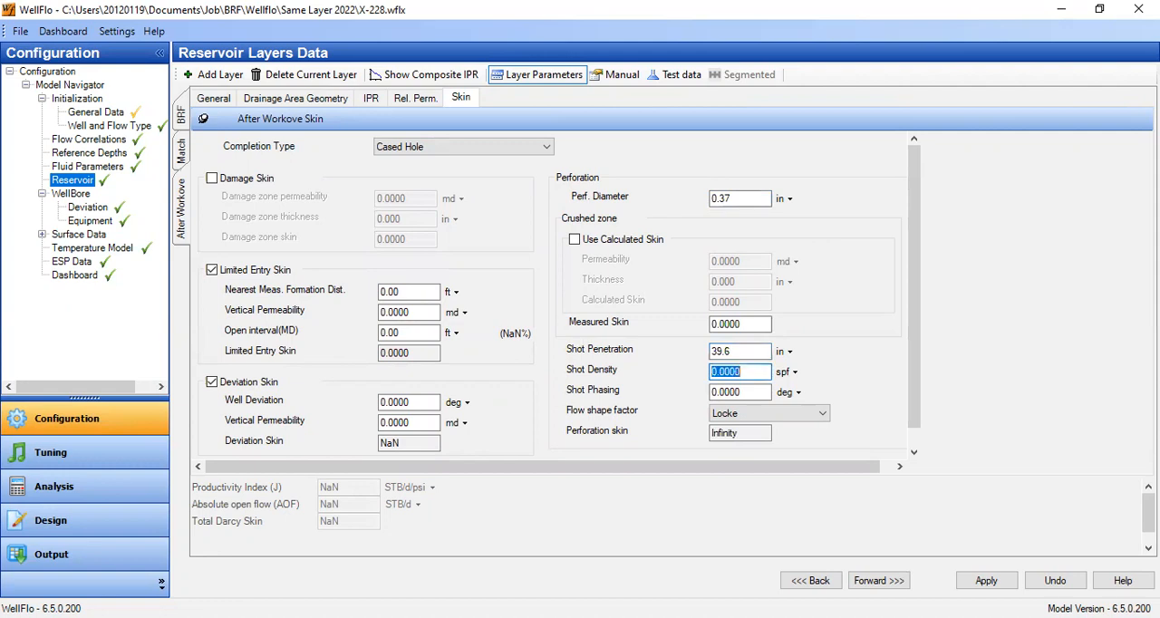
- Set the perforation shot density to 5 spf, shot phasing to 60 deg and flow shape factor to Tariq
text(5)
key(Tab)
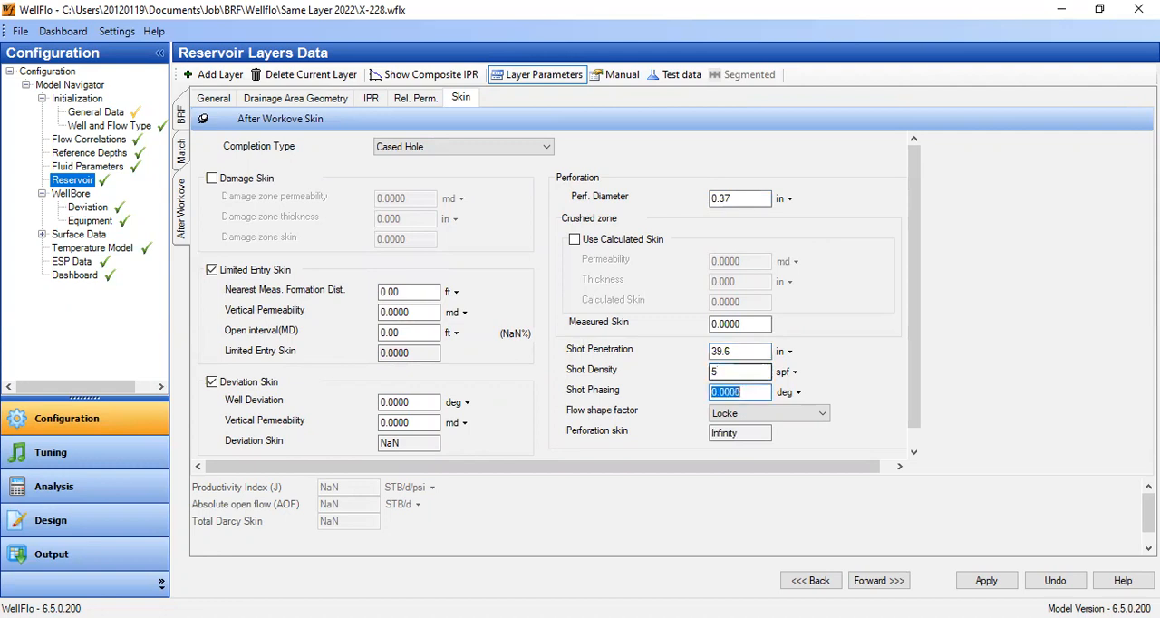
text(60)
key(Tab)
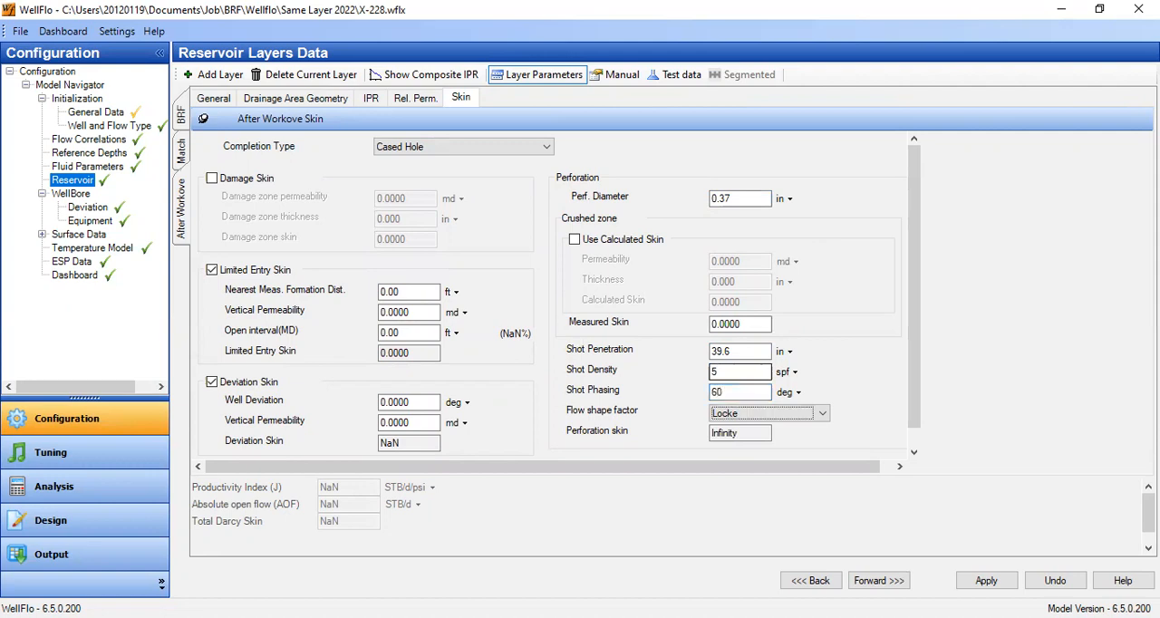
click(803, 415)
click(743, 451)
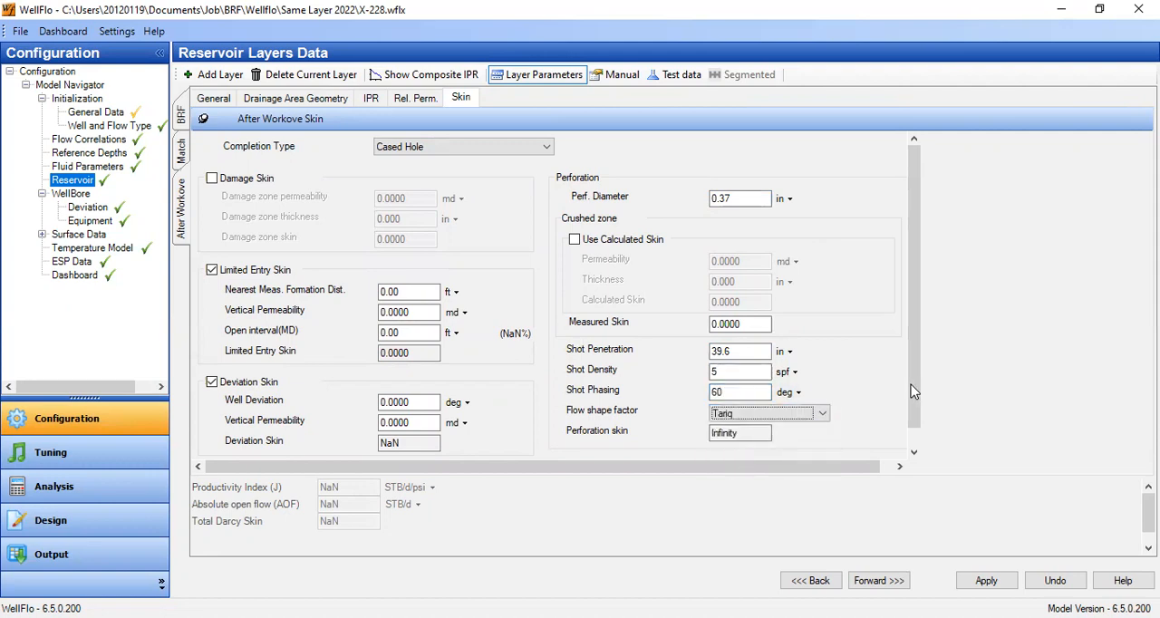
scroll(191, 192, down, 1)
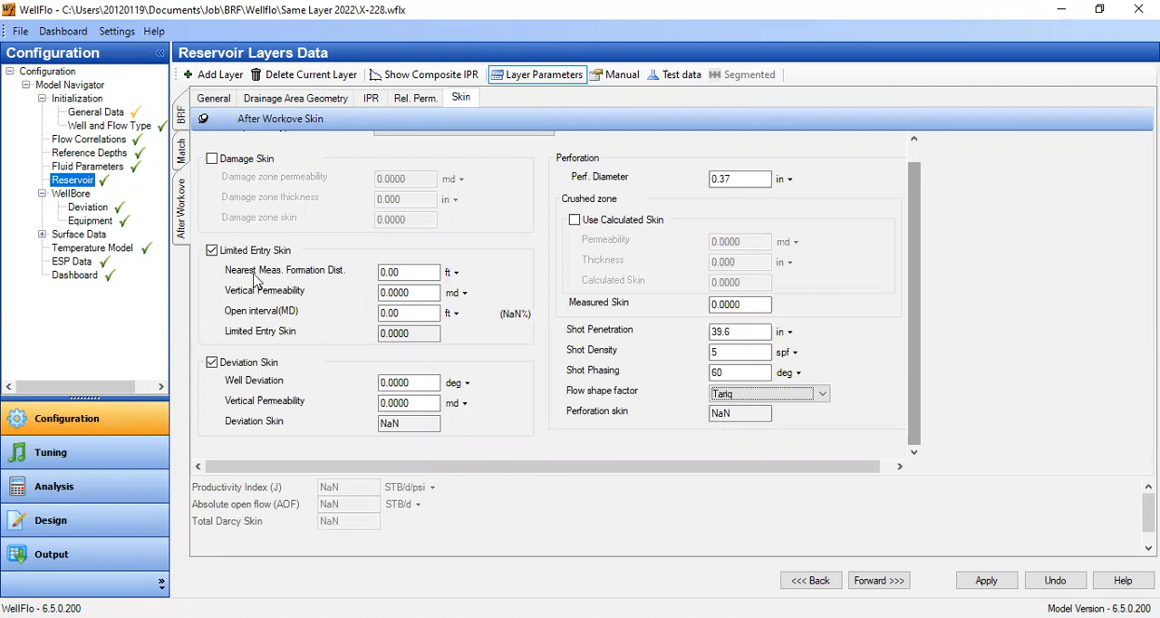
- Set the After Workove limited entry skin's nearest formation distance to 3.45 ft and vertical permeability to 7 md
double_click(394, 272)
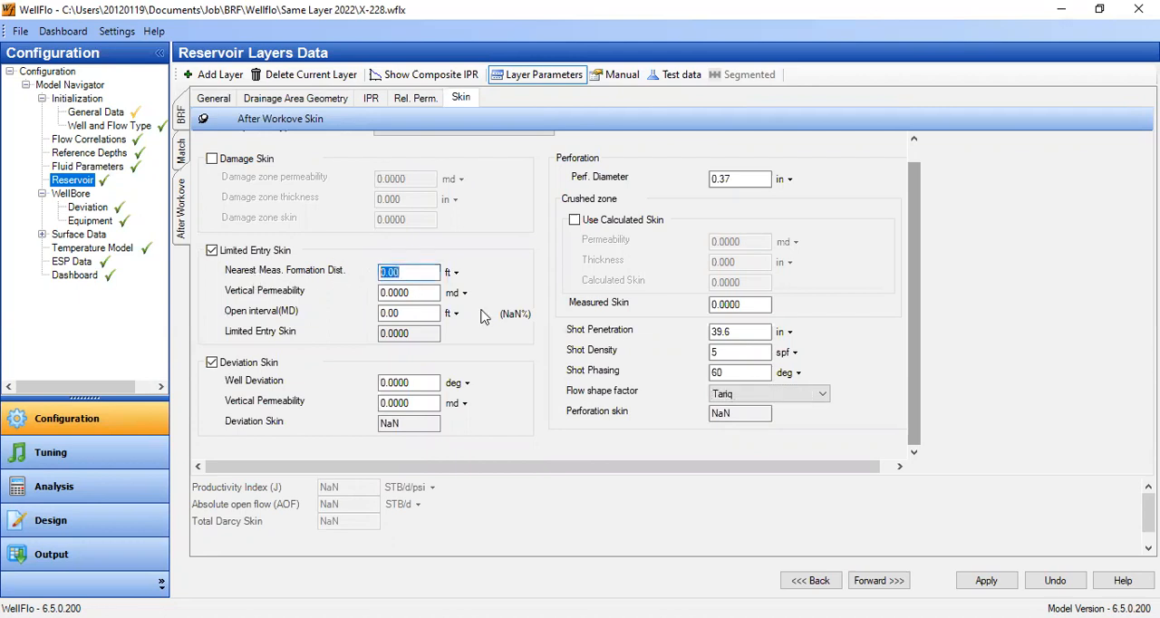
key(alt+Tab)
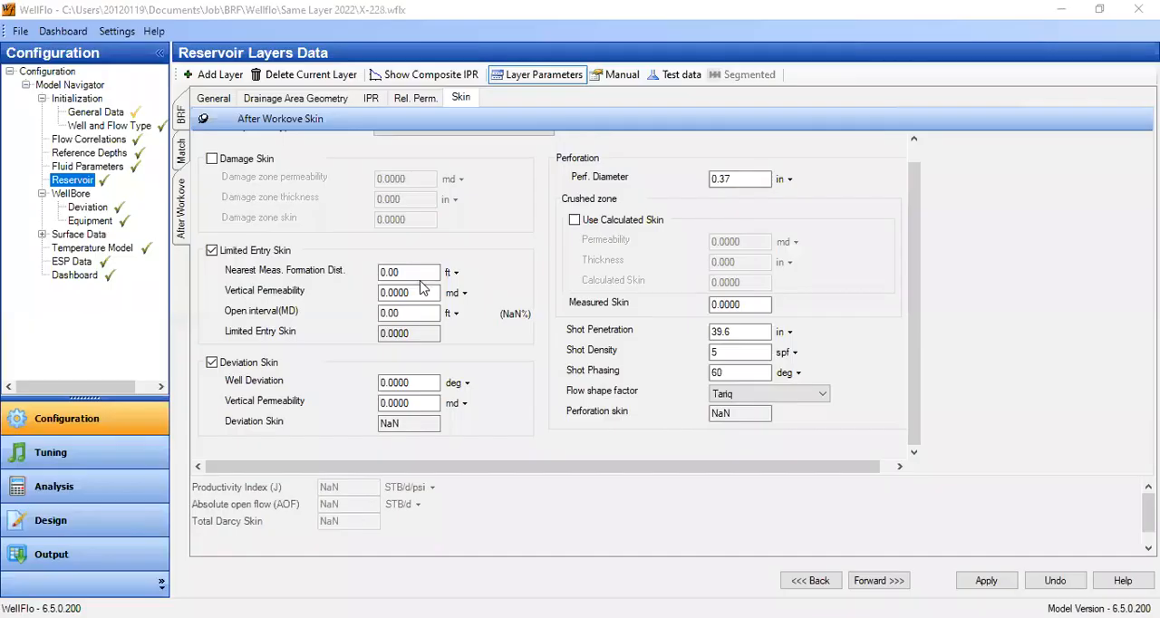
double_click(426, 272)
text(3)
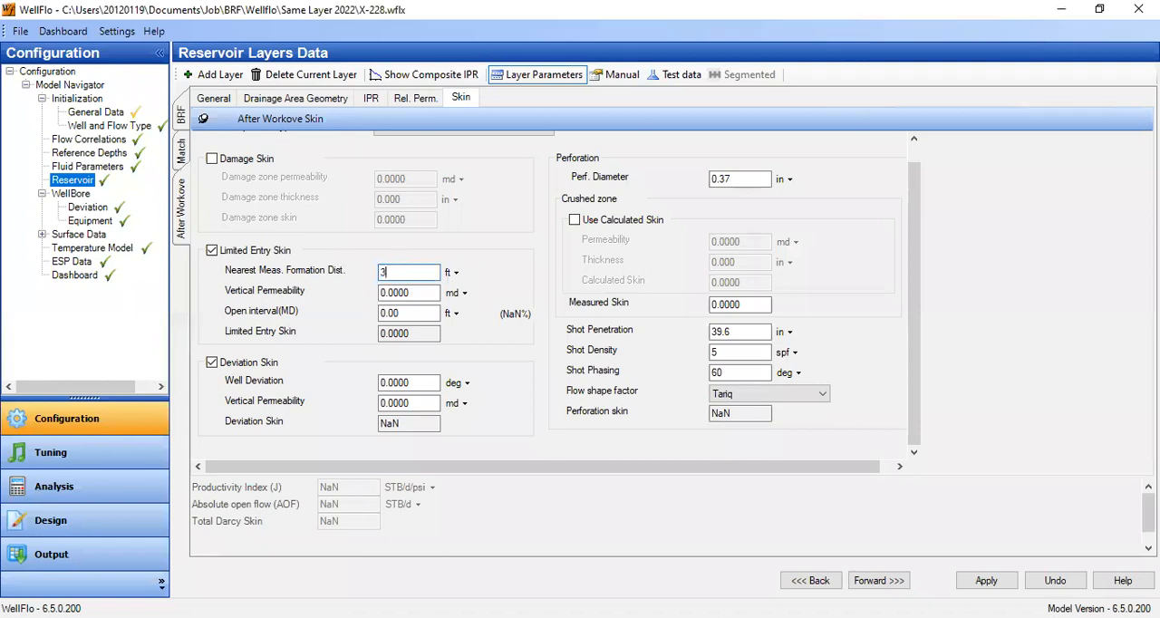
text(.45)
key(Tab)
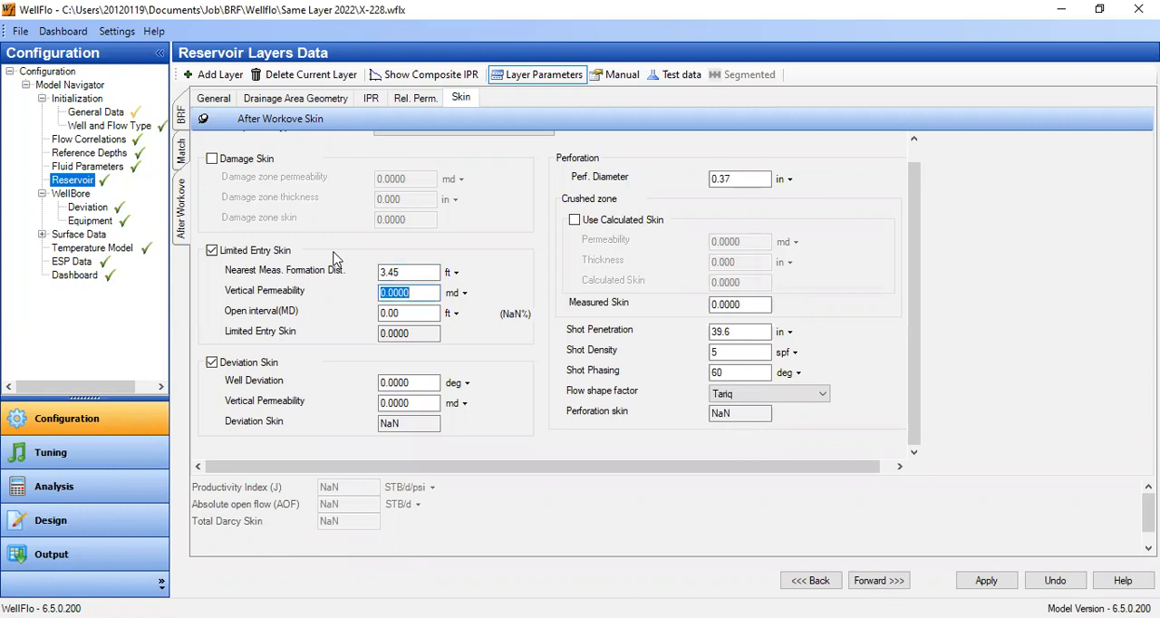
text(7)
key(Tab)
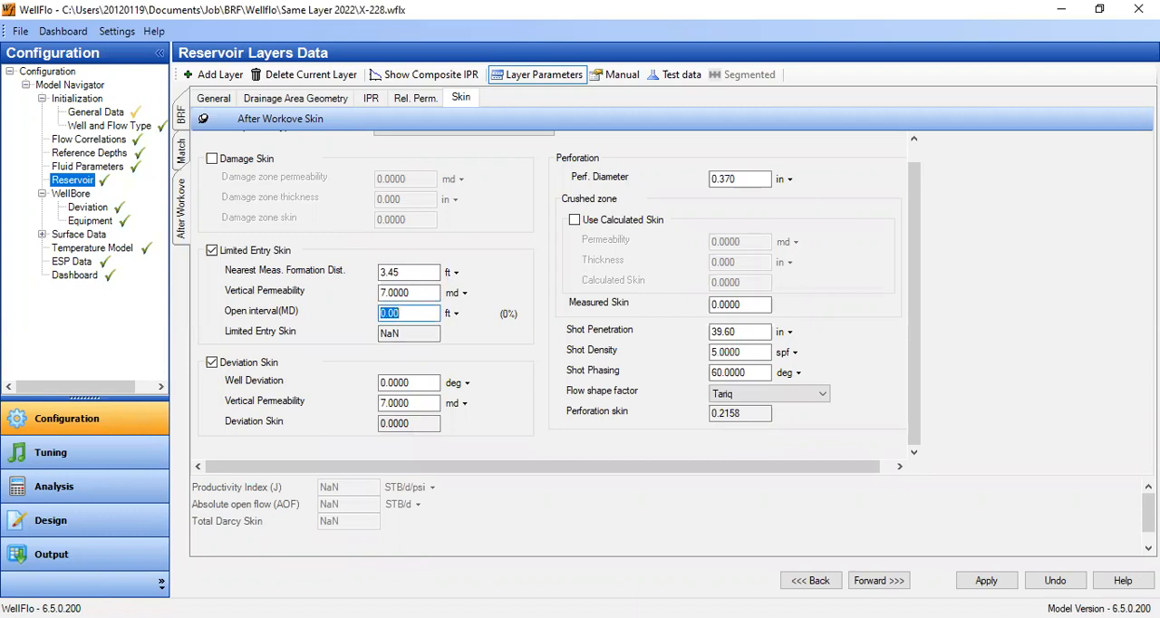
- Set the After Workove layer's open interval to 46 ft and its well deviation to 17 deg
key(alt+Tab)
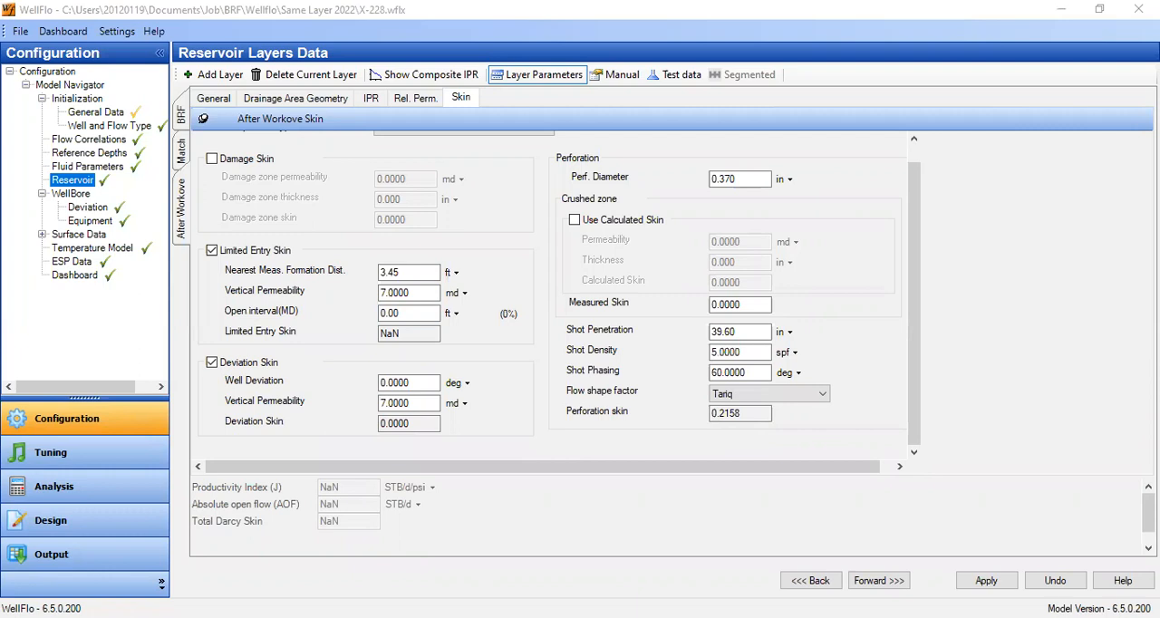
key(alt+Tab)
text(46)
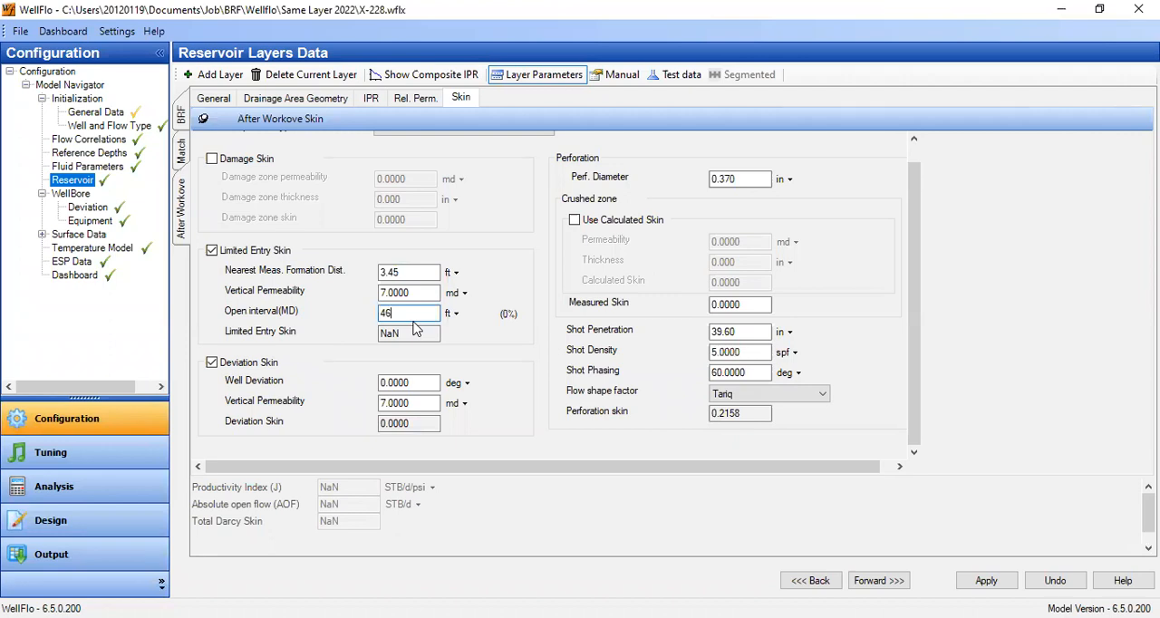
key(shift+Tab)
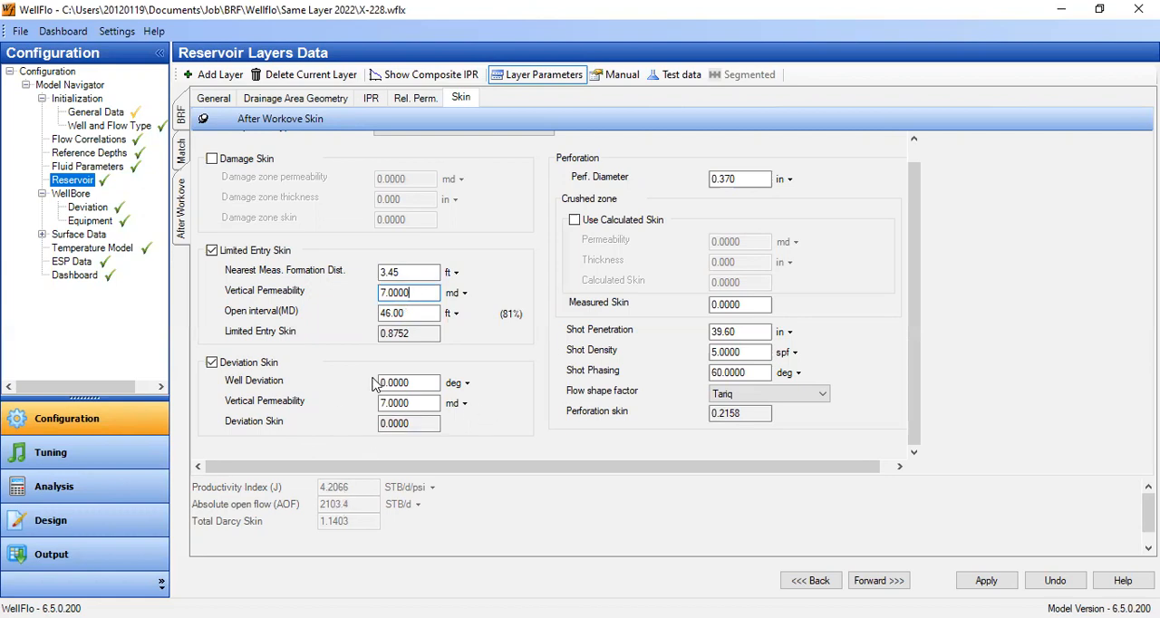
click(415, 388)
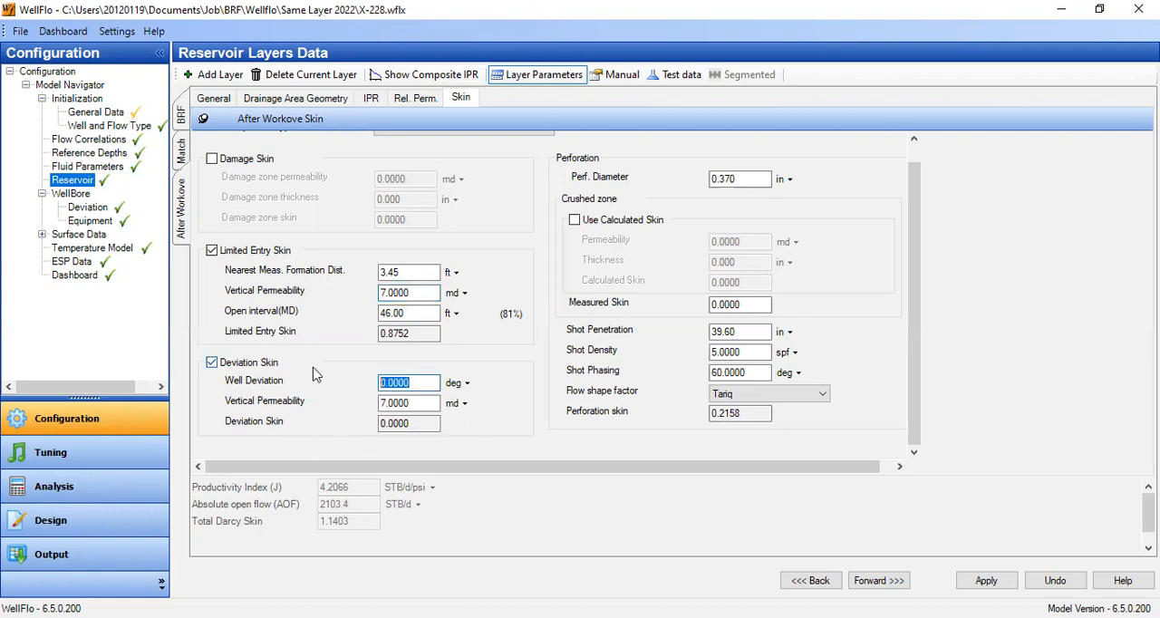
text(17)
click(412, 403)
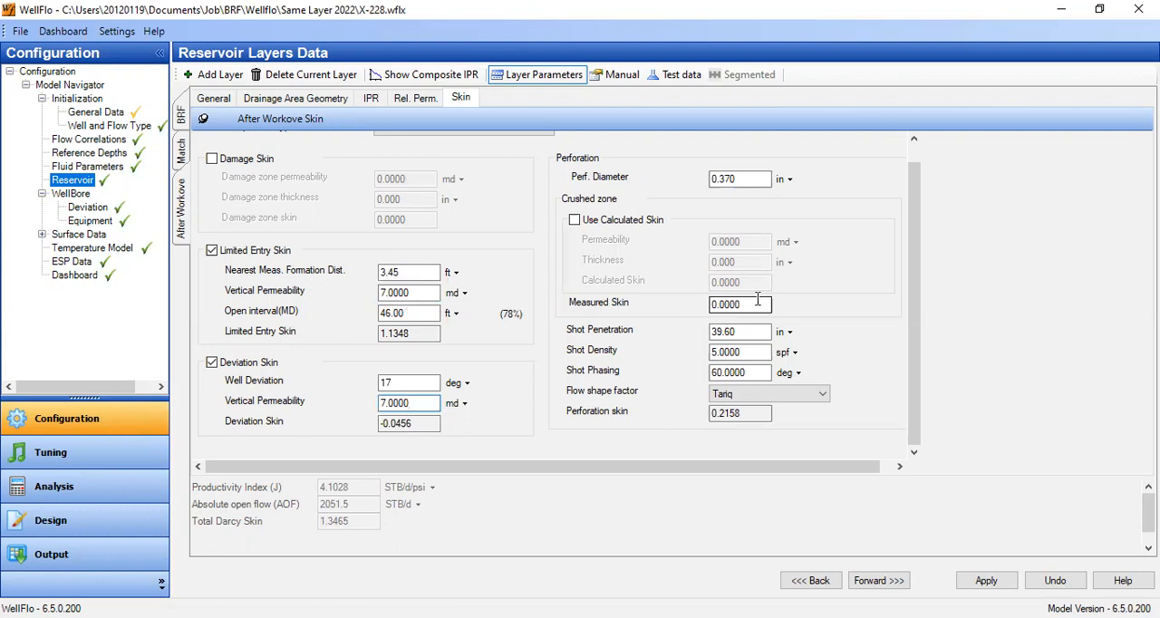
- Try a crushed zone measured skin of 3.3 for the After Workove layer and return it to 0
double_click(757, 304)
text(3.3)
key(Tab)
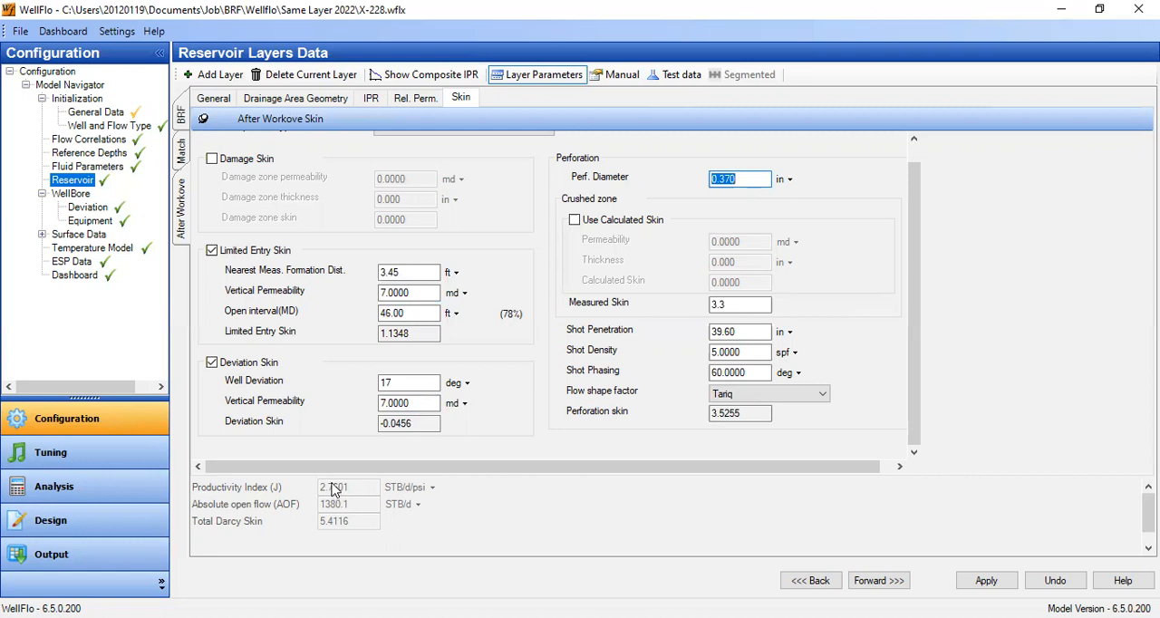
click(736, 305)
text(0)
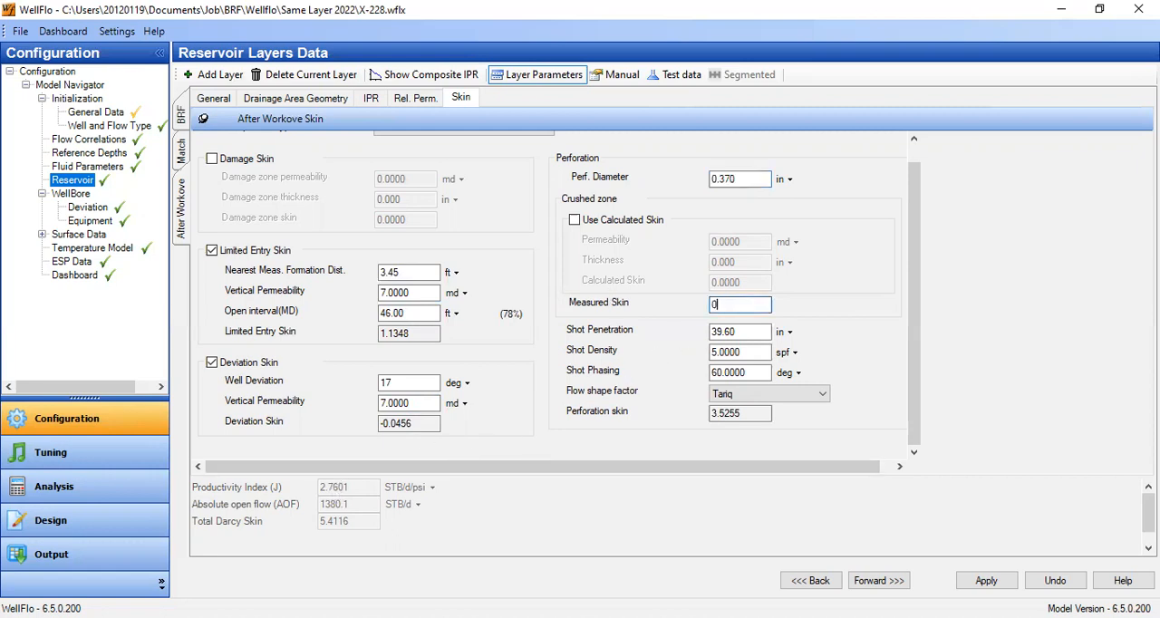
click(762, 331)
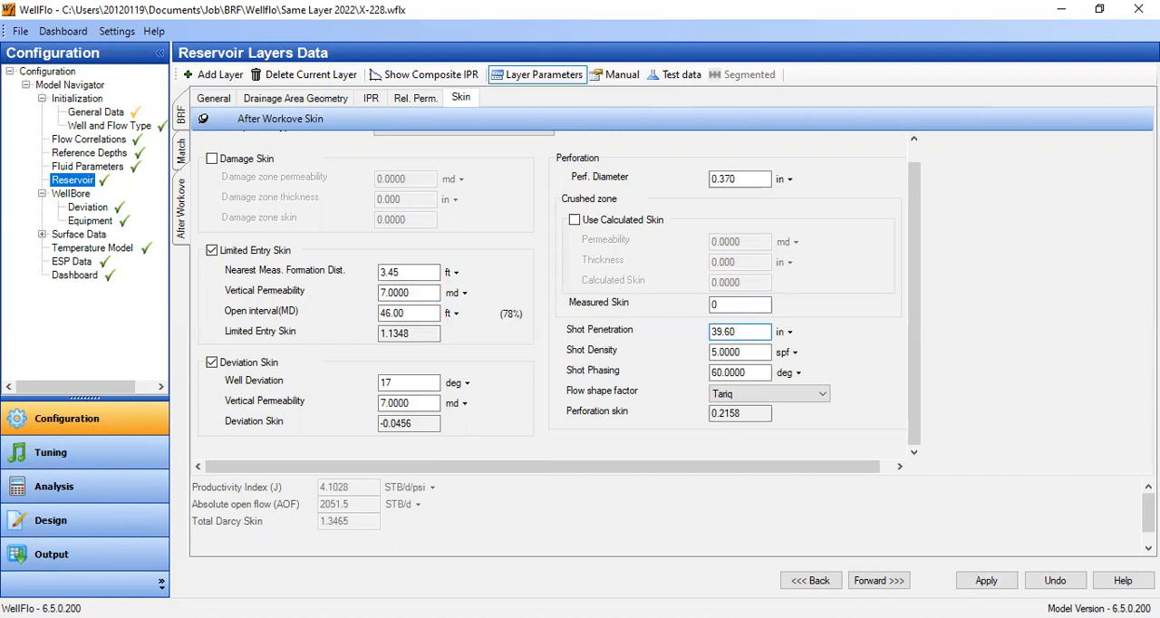
- Apply the After Workove layer's skin data and save the well model
click(986, 580)
click(20, 31)
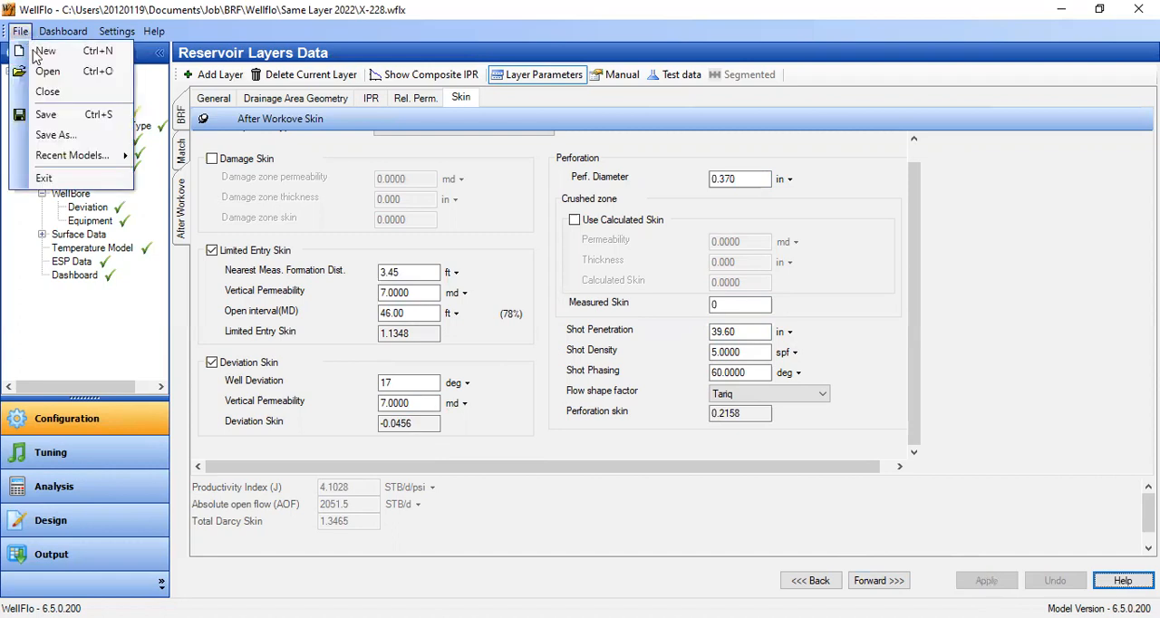
click(46, 114)
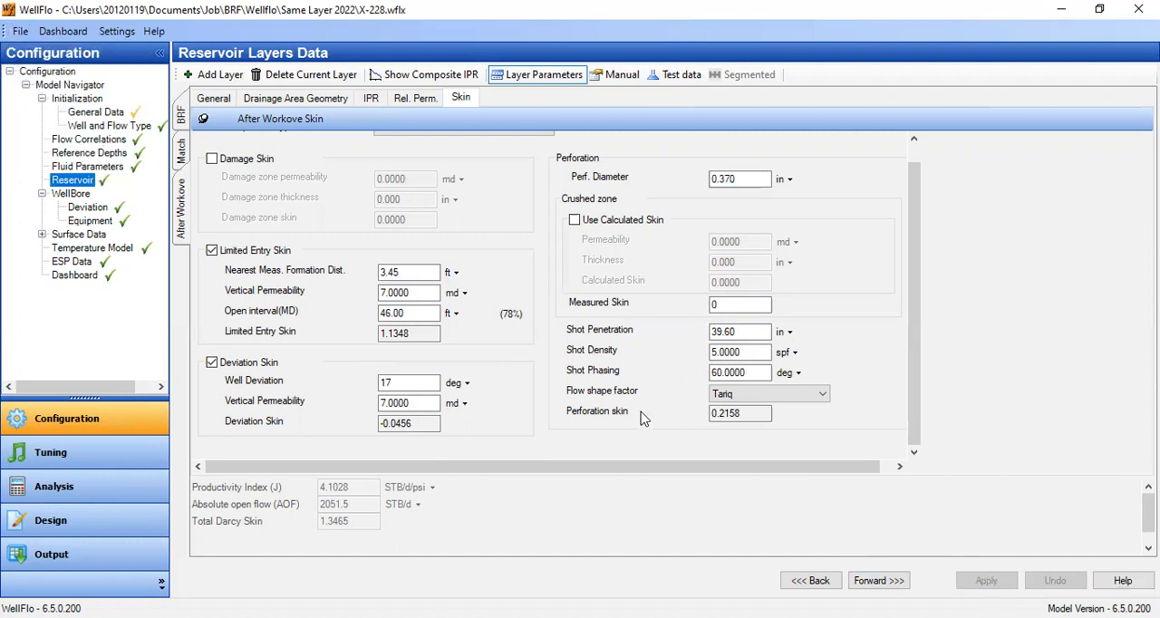
- Save the After Workove changes and examine the Match layer's general data and limited entry open interval
click(182, 158)
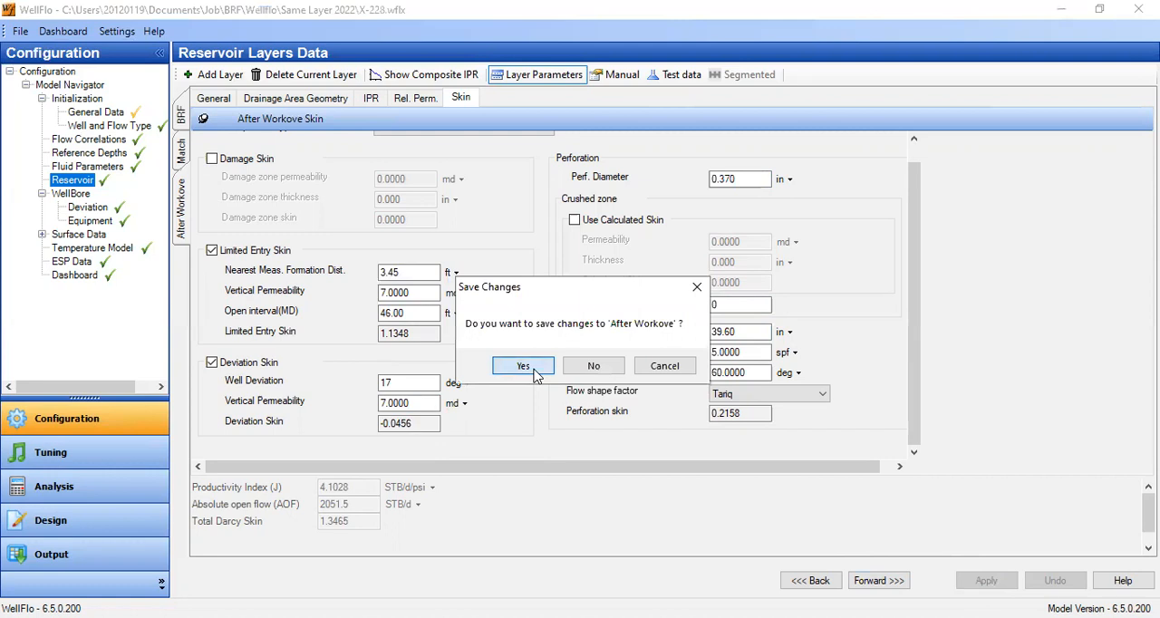
click(523, 366)
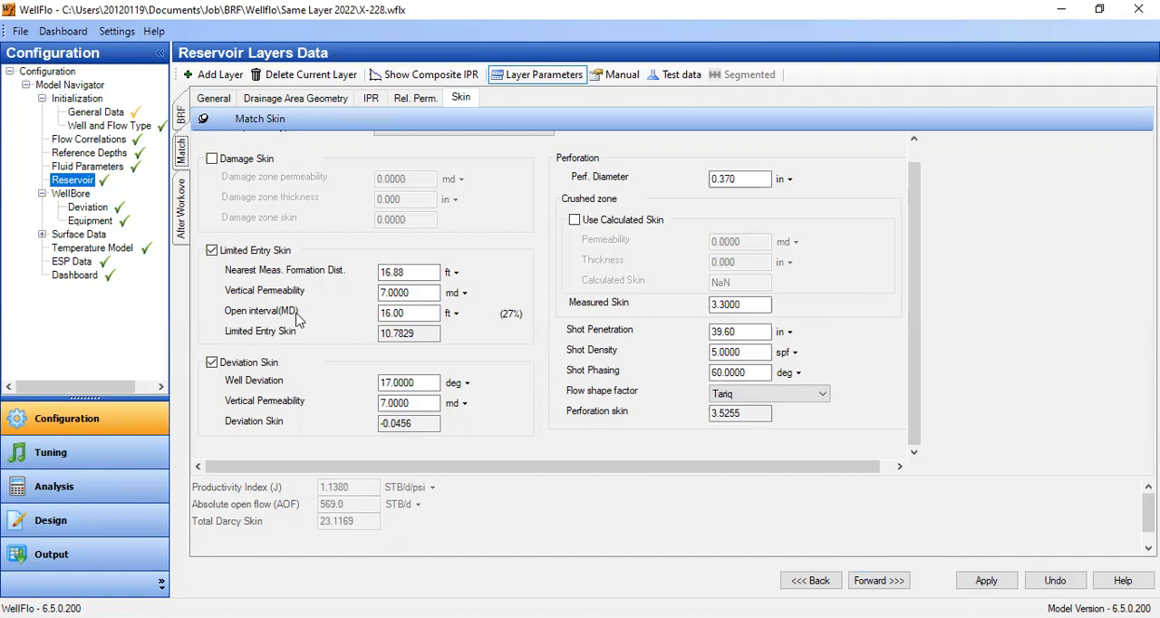
click(227, 98)
double_click(330, 146)
click(460, 99)
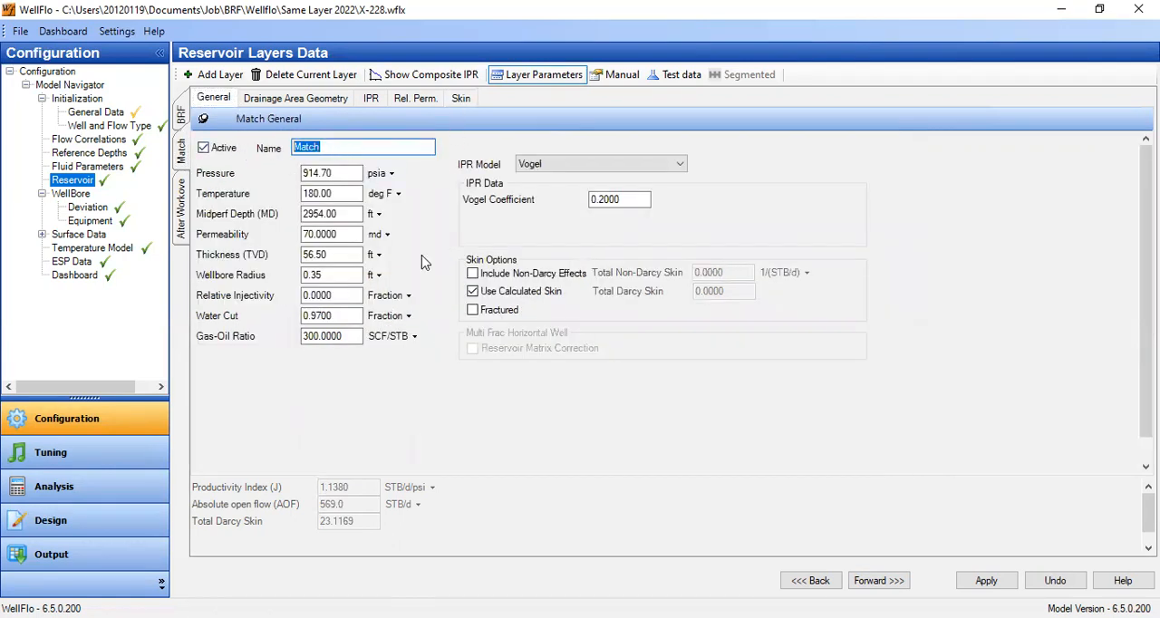
double_click(403, 314)
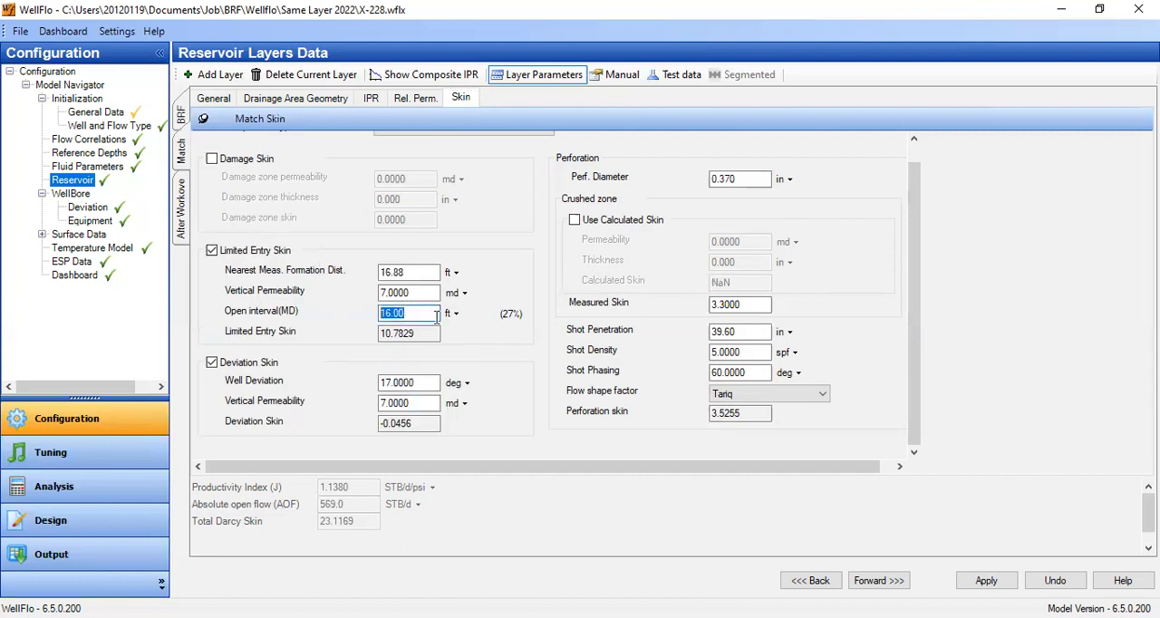
- Return to the After Workove layer, saving any changes, and plot the composite IPR without additional curves
click(179, 219)
click(517, 366)
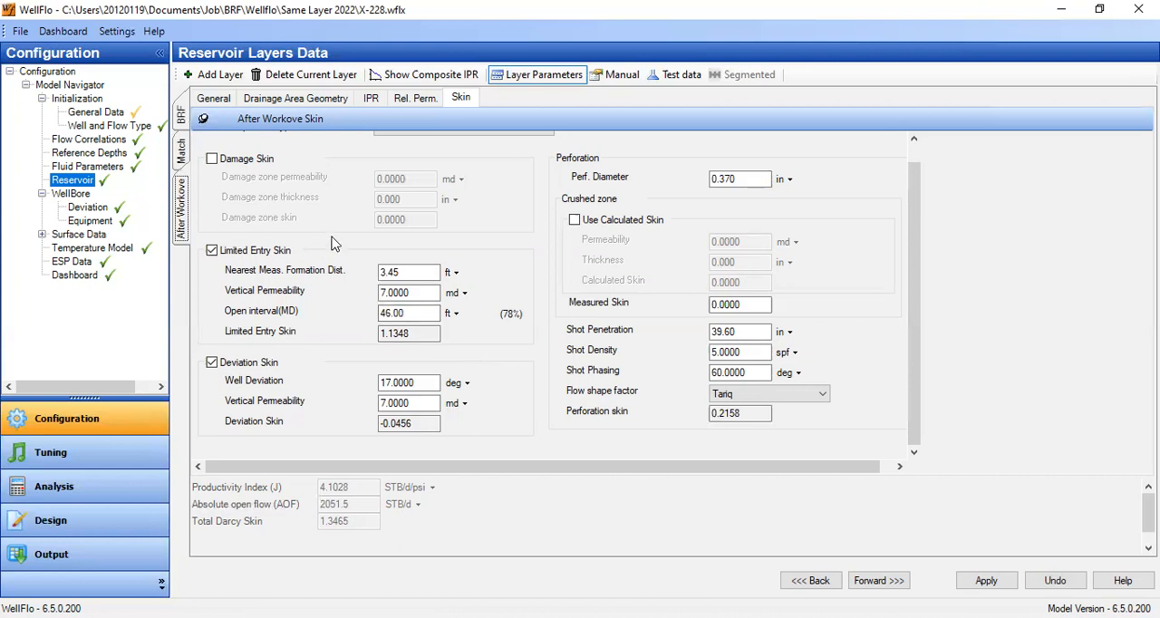
click(314, 101)
click(462, 100)
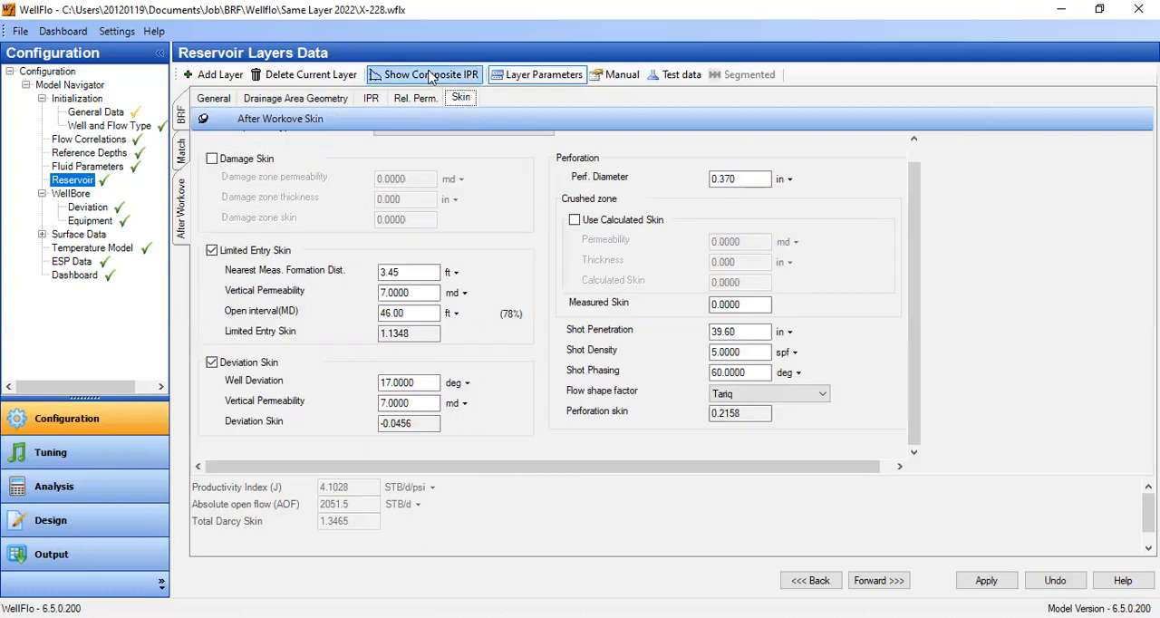
click(424, 74)
click(263, 279)
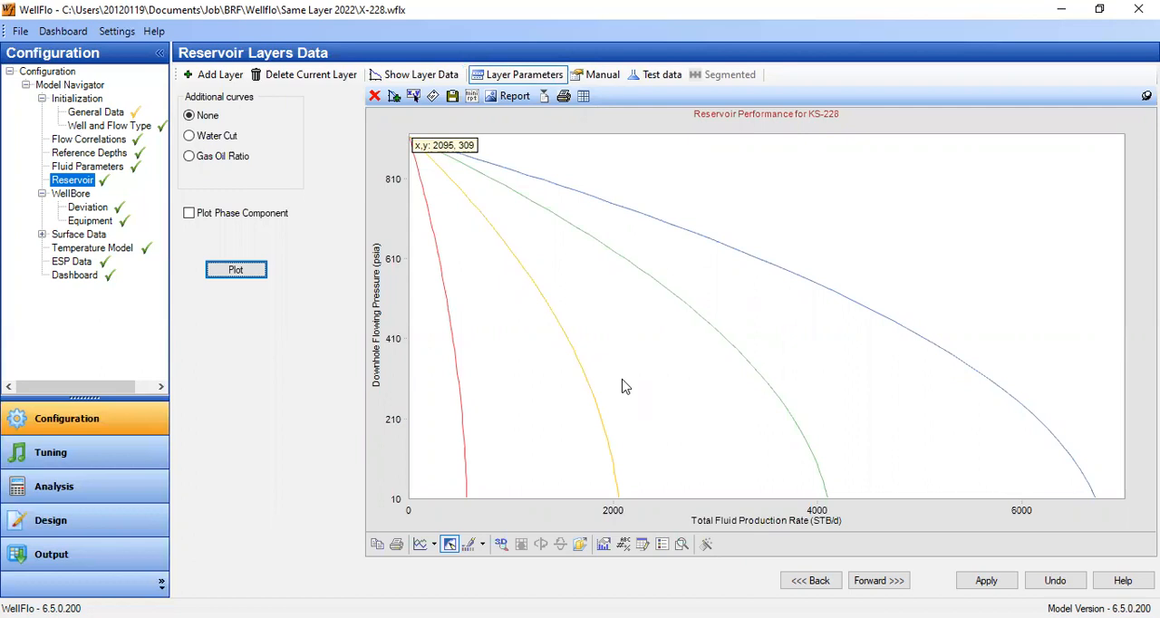
- Hide the composite Reservoir Performance curve in the IPR plot by coloring it white
right_click(917, 336)
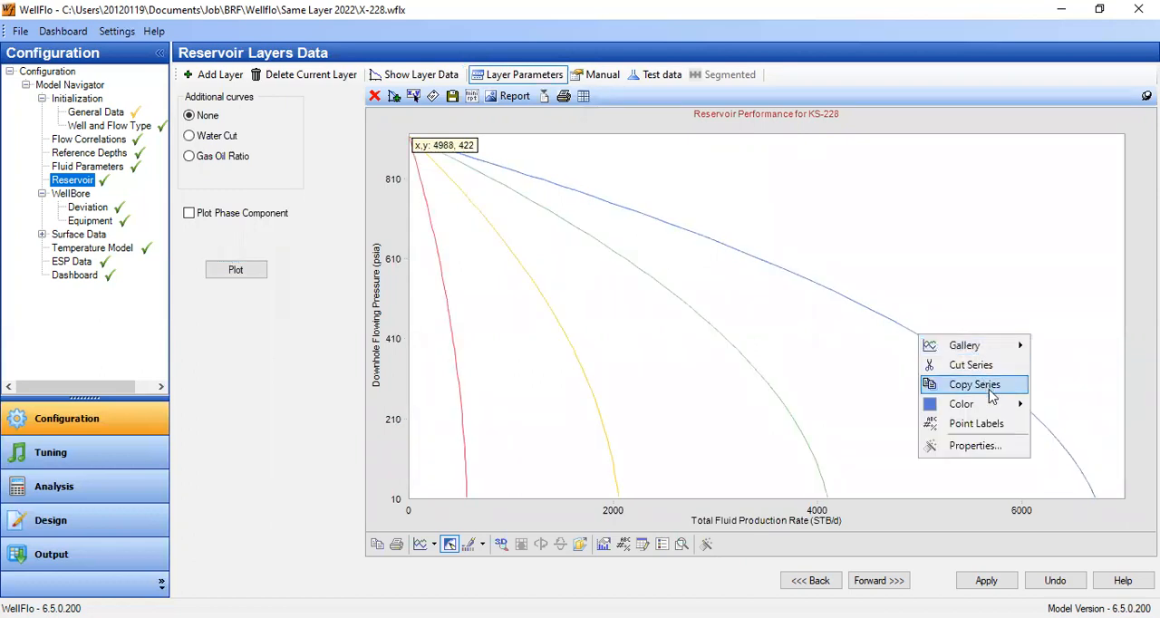
mouse_move(994, 403)
click(1038, 405)
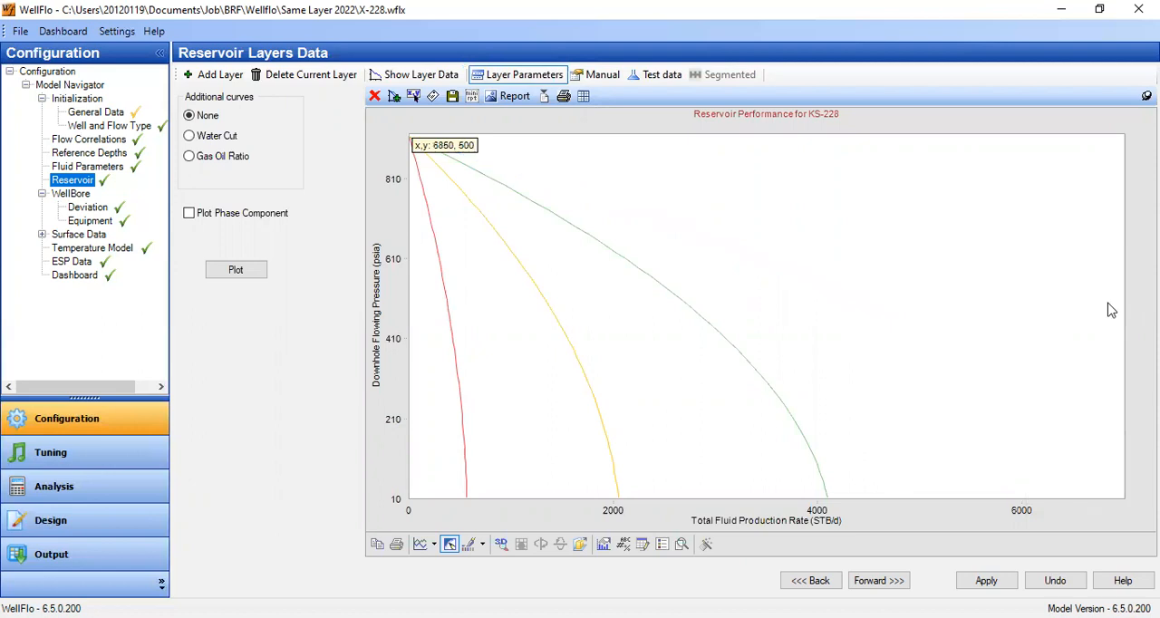
- Set the maximum of the IPR plot's total fluid production rate axis to 4200
right_click(816, 516)
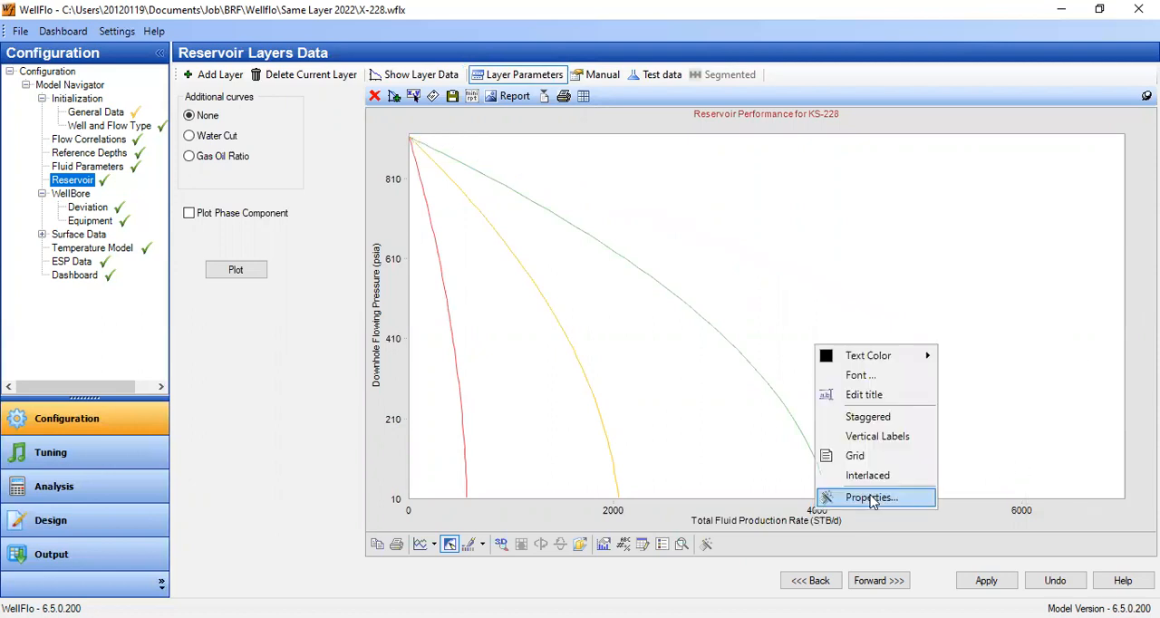
click(875, 502)
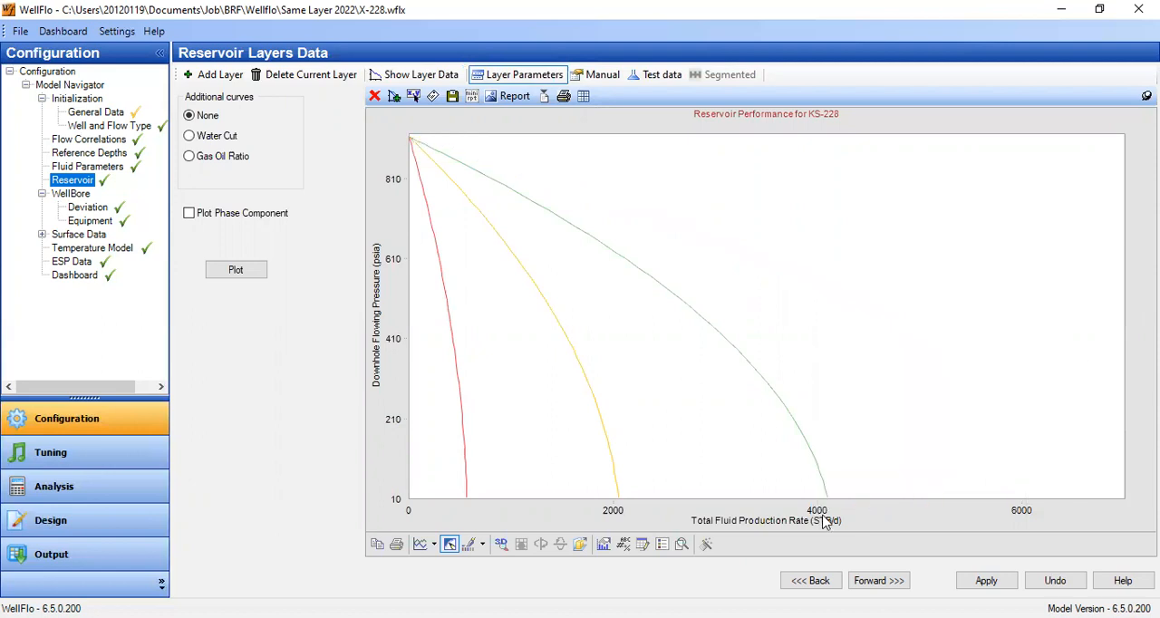
double_click(237, 239)
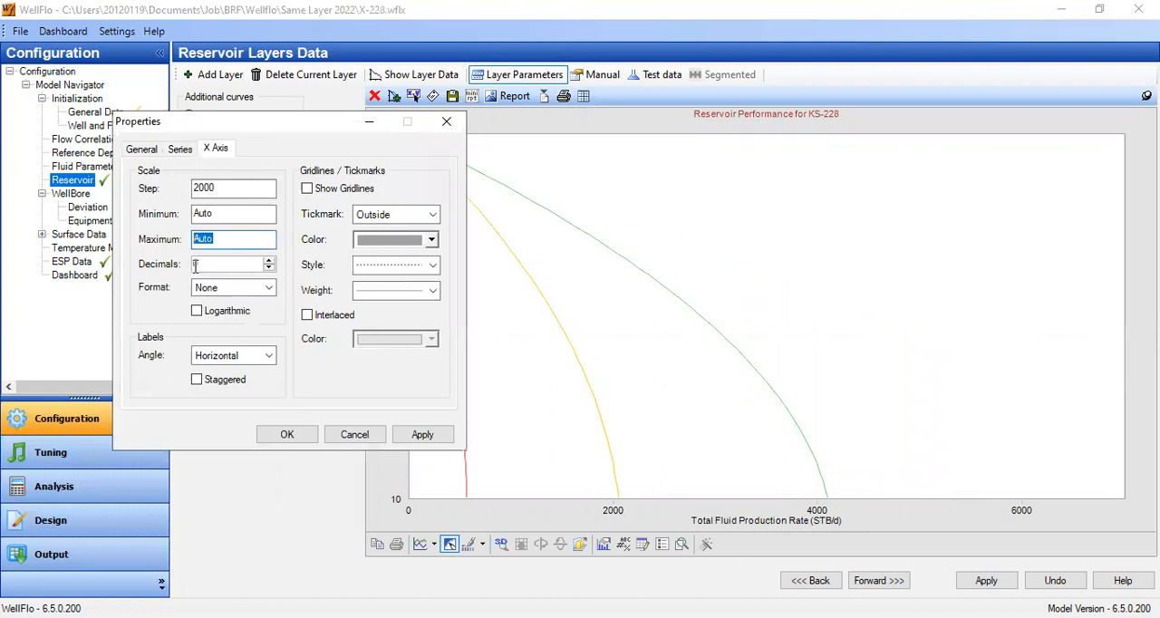
text(4200)
key(Tab)
click(417, 435)
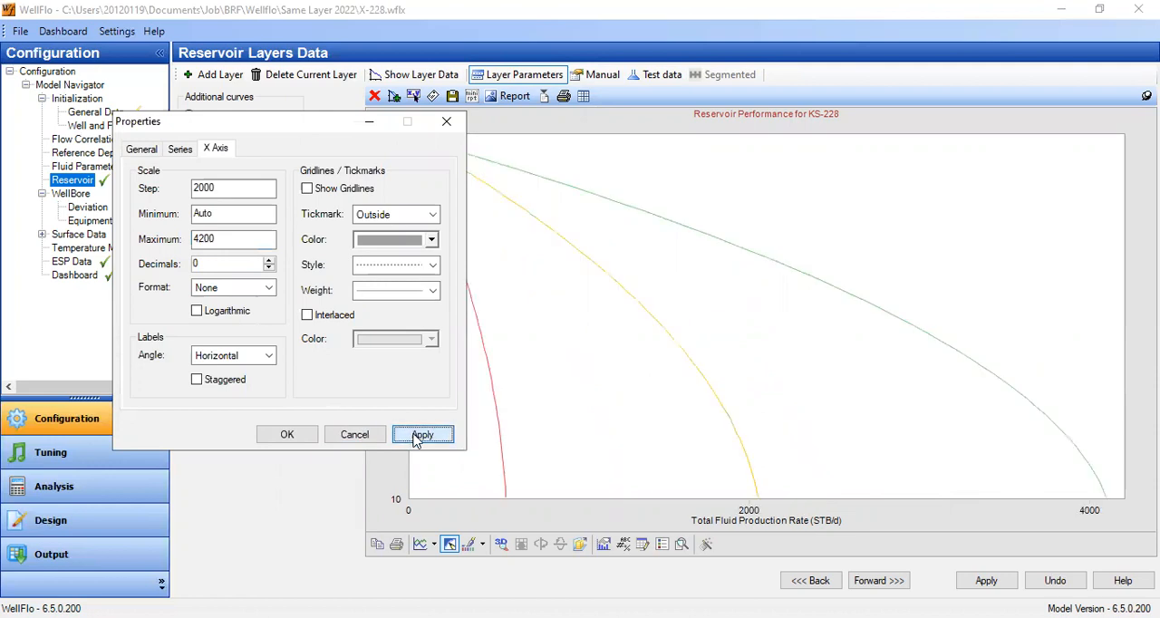
click(286, 435)
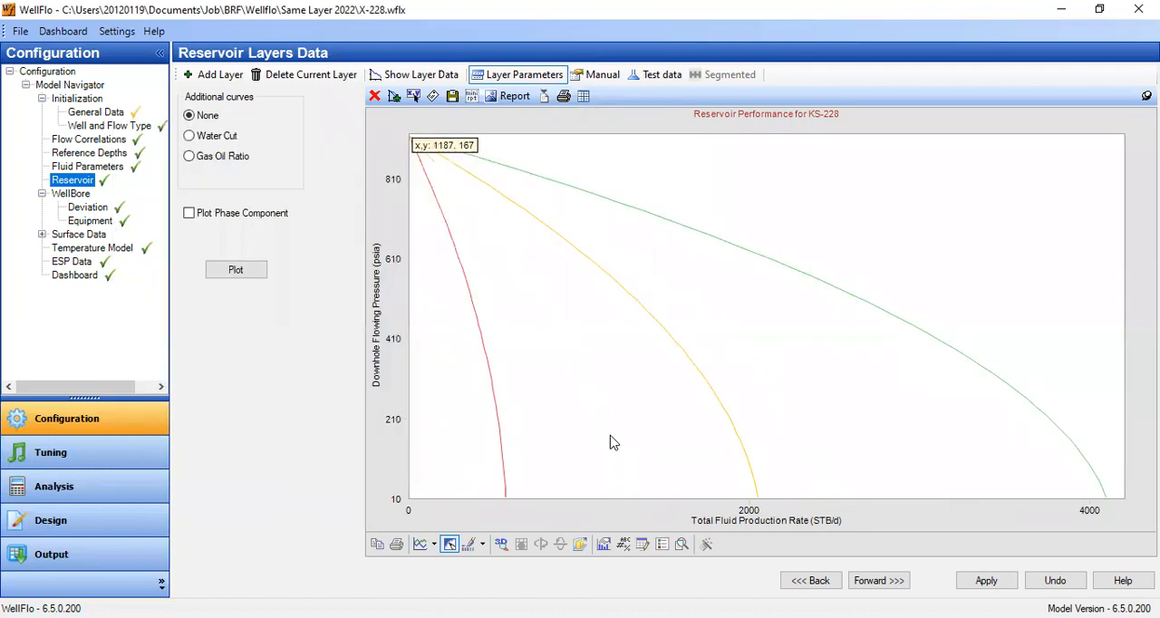
- Display the legend on the IPR plot to identify the BRF, Match and After Workove curves
click(662, 544)
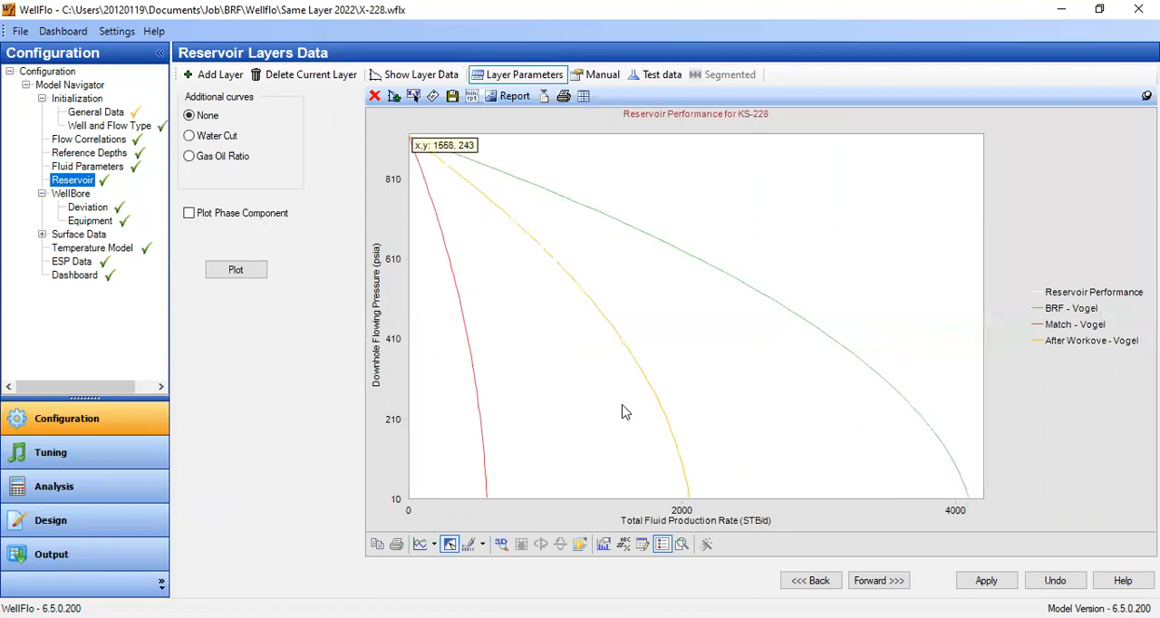
click(844, 353)
mouse_move(847, 354)
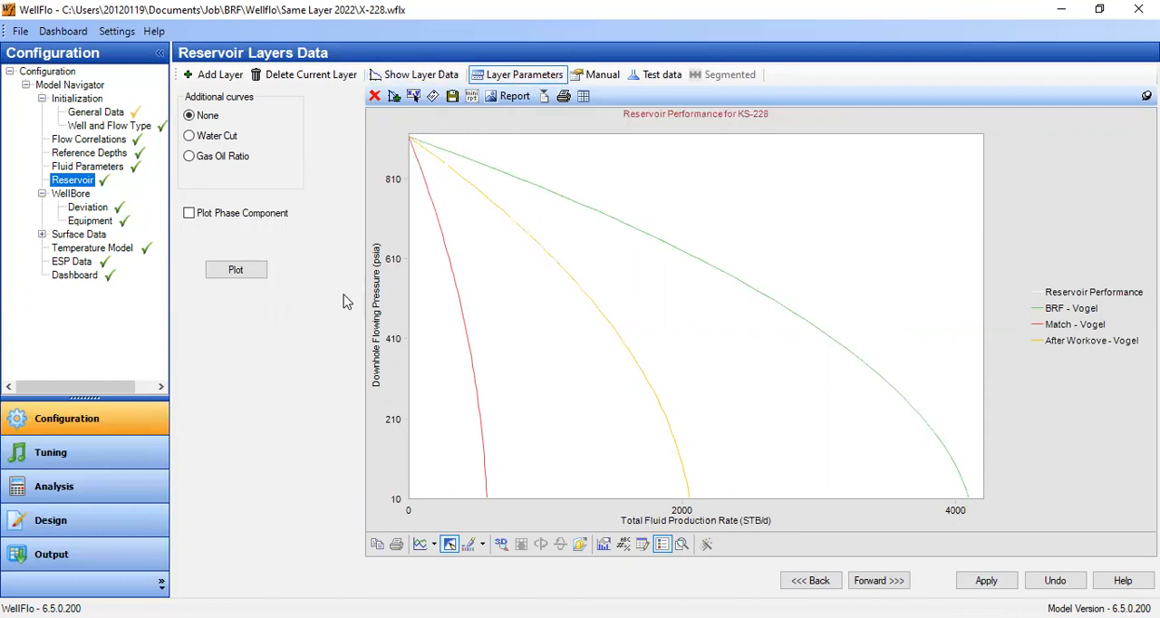
- Return to the layer data, save the After Workove changes and examine the BRF layer's general data
click(415, 75)
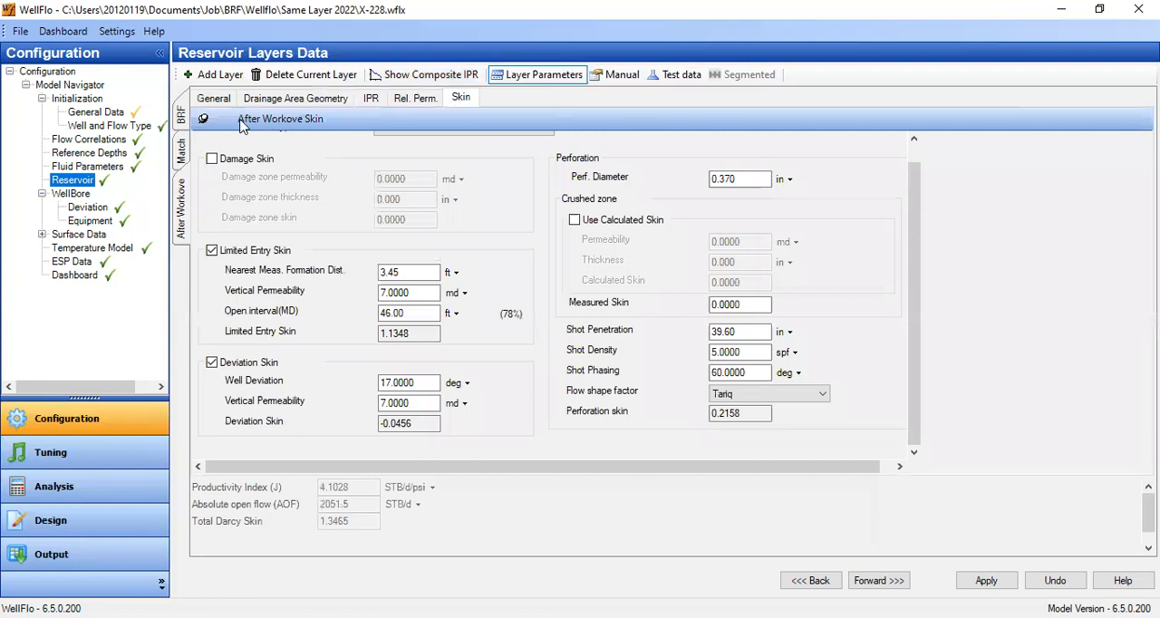
click(181, 120)
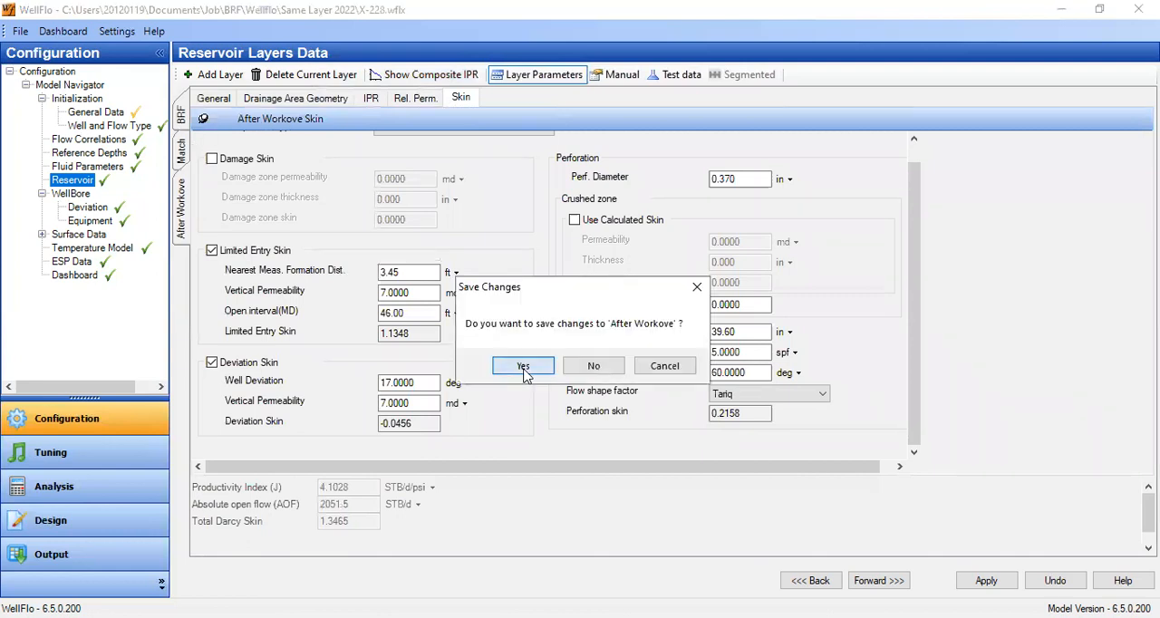
click(524, 368)
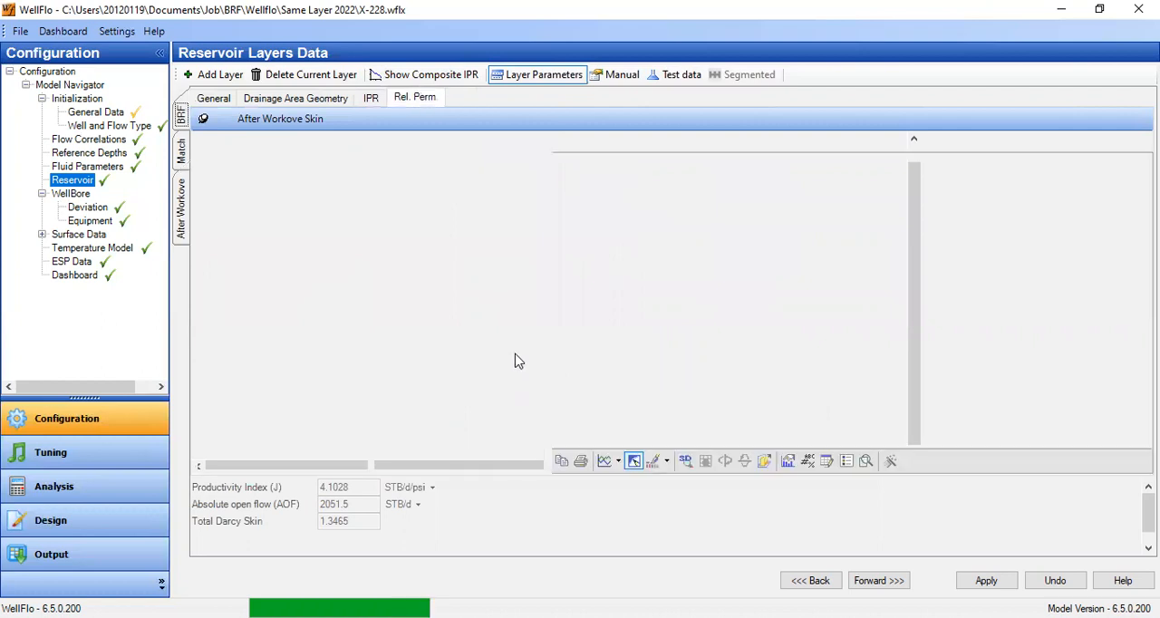
click(217, 100)
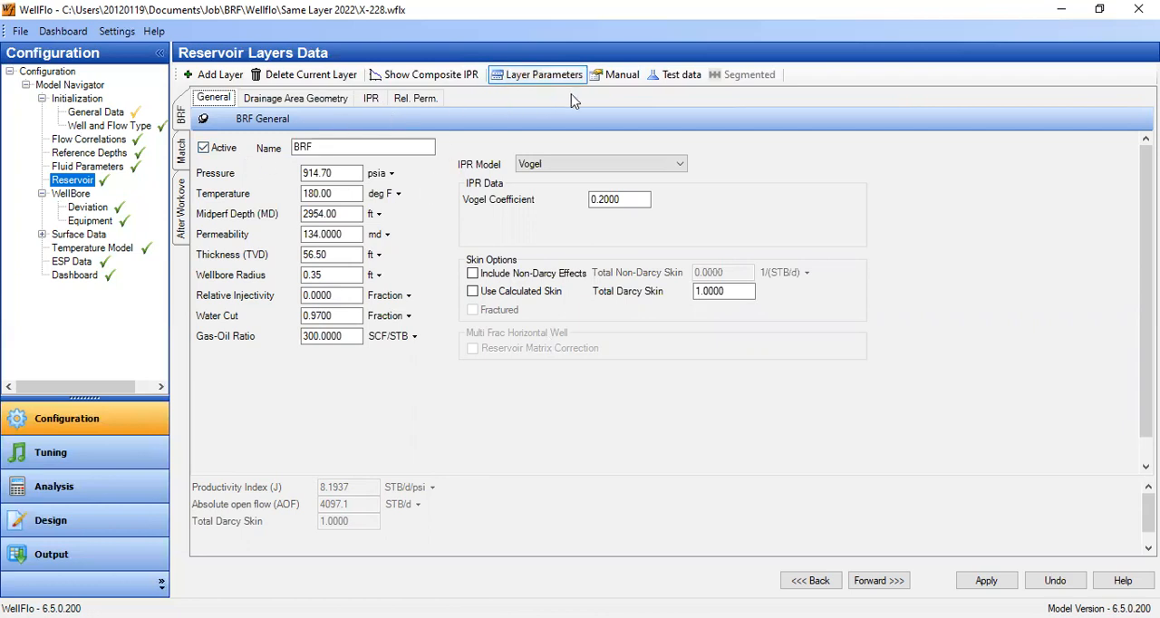
click(684, 78)
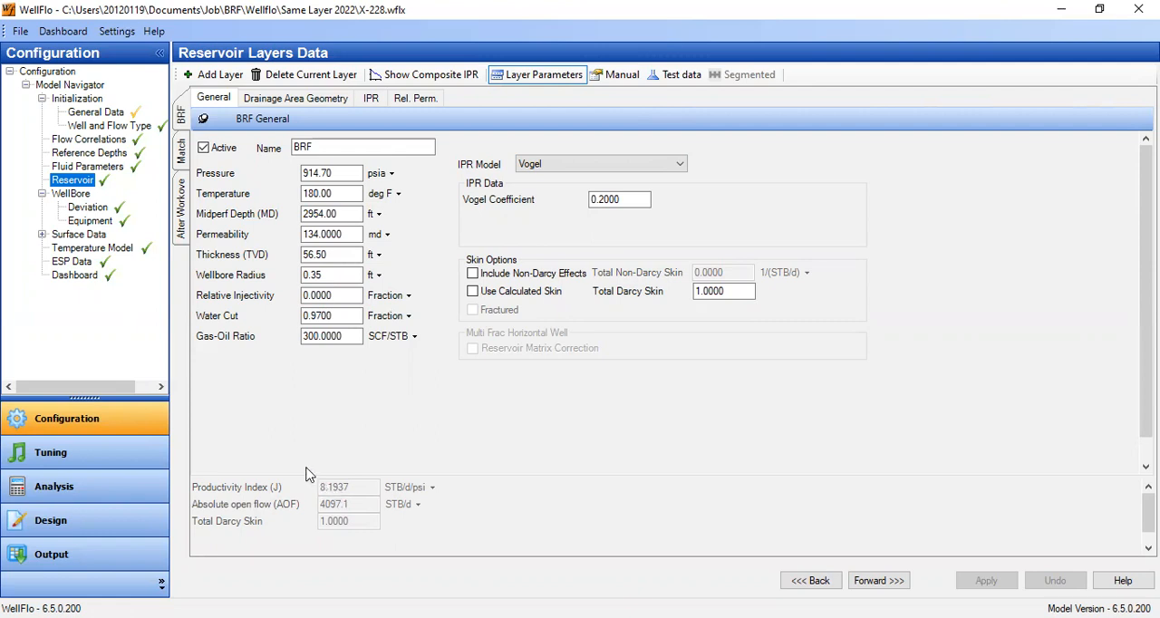
- Save the changes to the Match layer and open the After Workove layer's general data
click(182, 150)
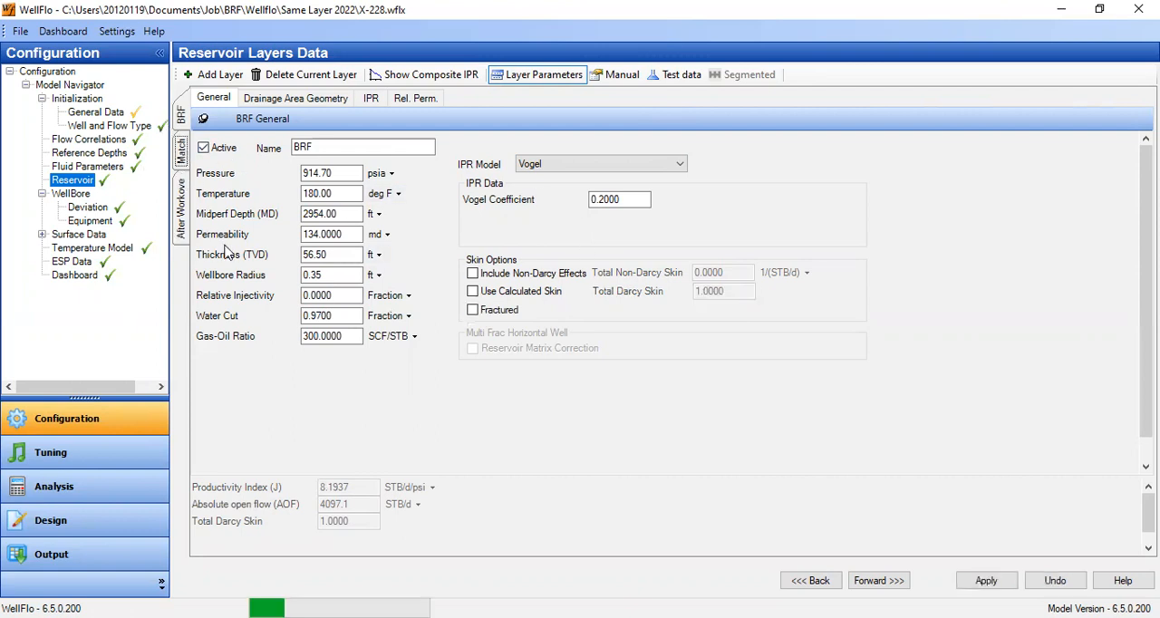
click(181, 203)
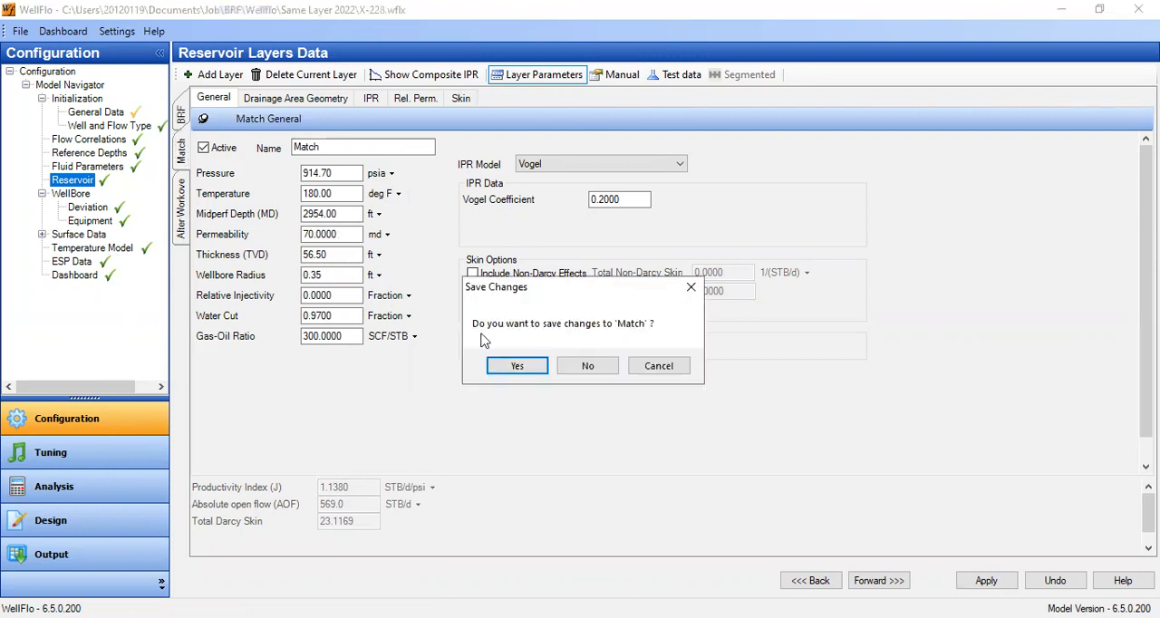
click(517, 366)
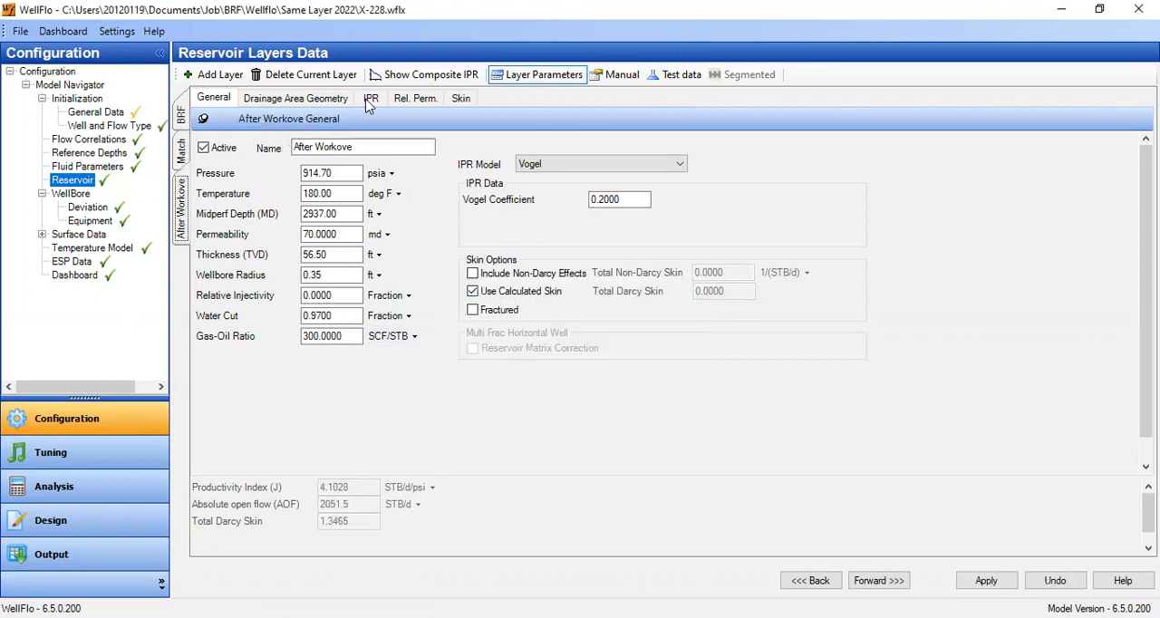
- In the composite IPR plot, hide the Reservoir Performance and BRF curves by coloring them white, and display the legend
click(429, 78)
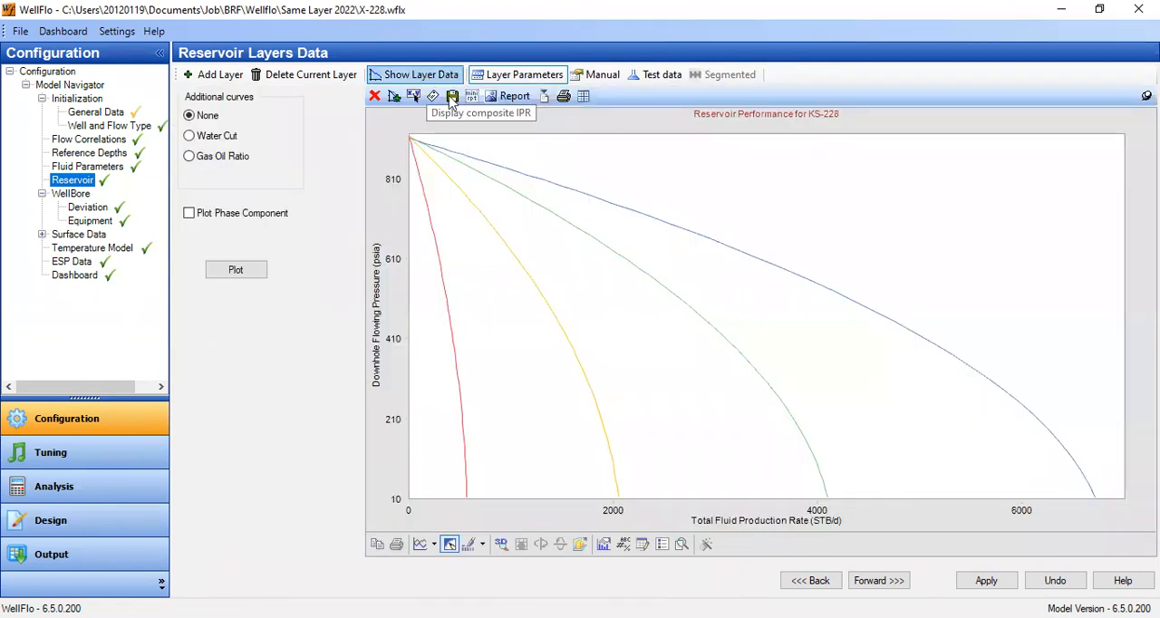
right_click(982, 376)
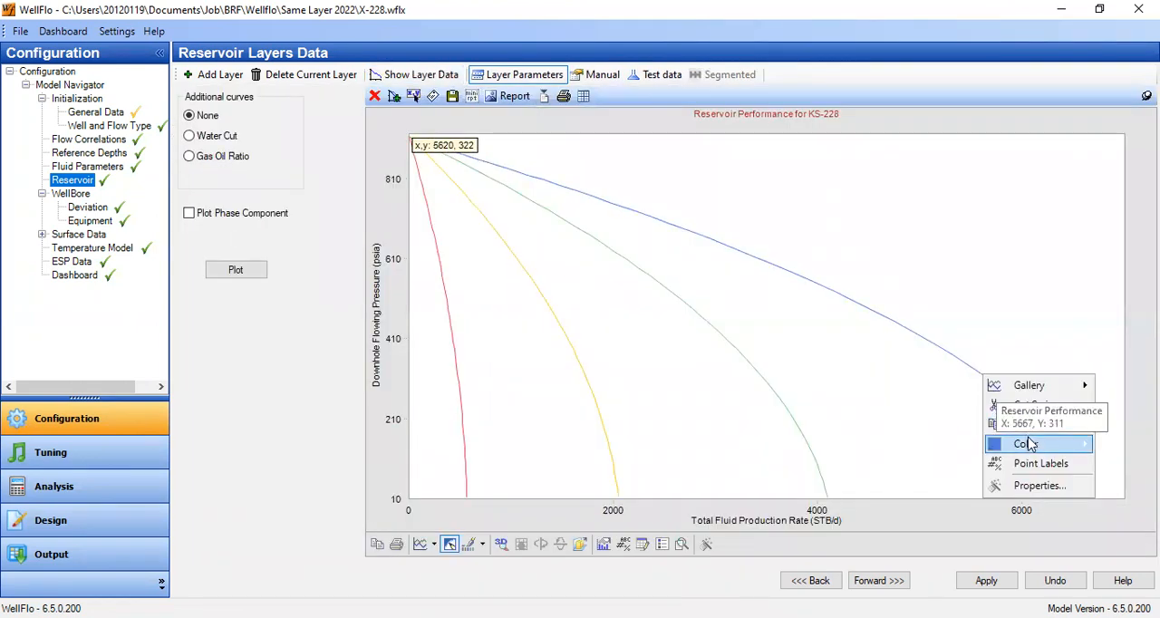
mouse_move(1030, 448)
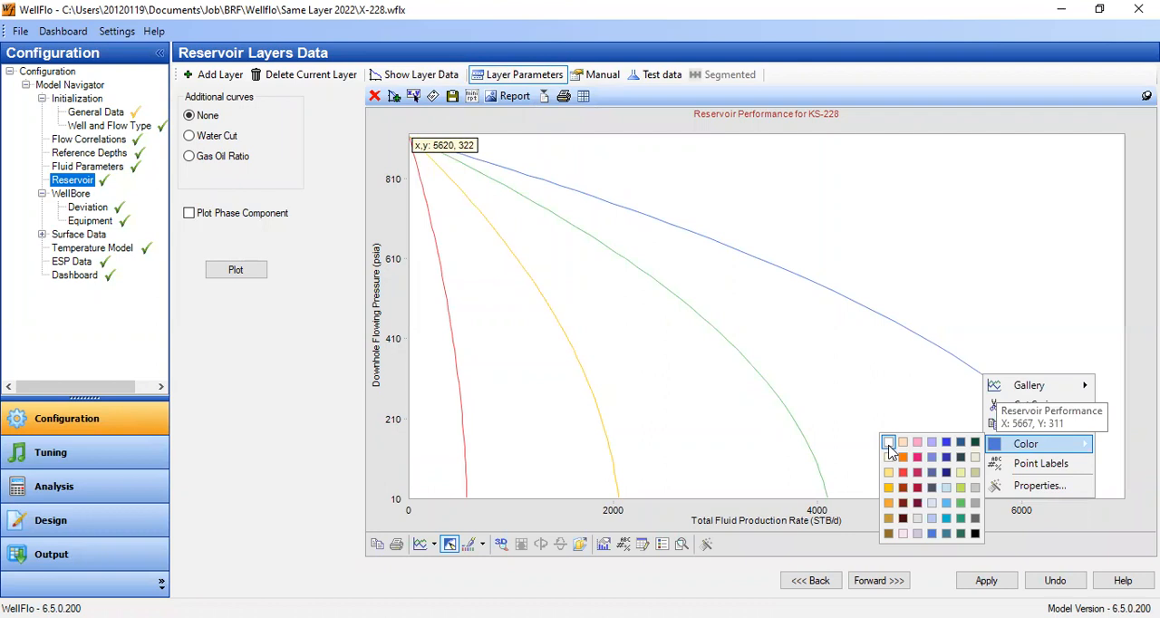
click(888, 445)
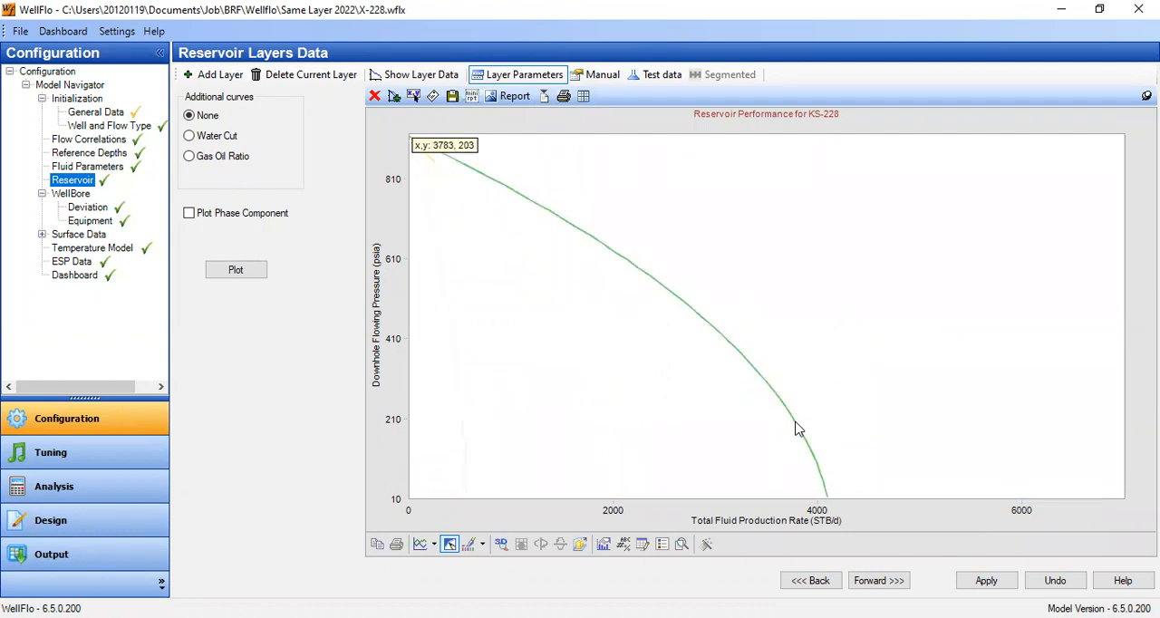
right_click(797, 429)
mouse_move(851, 503)
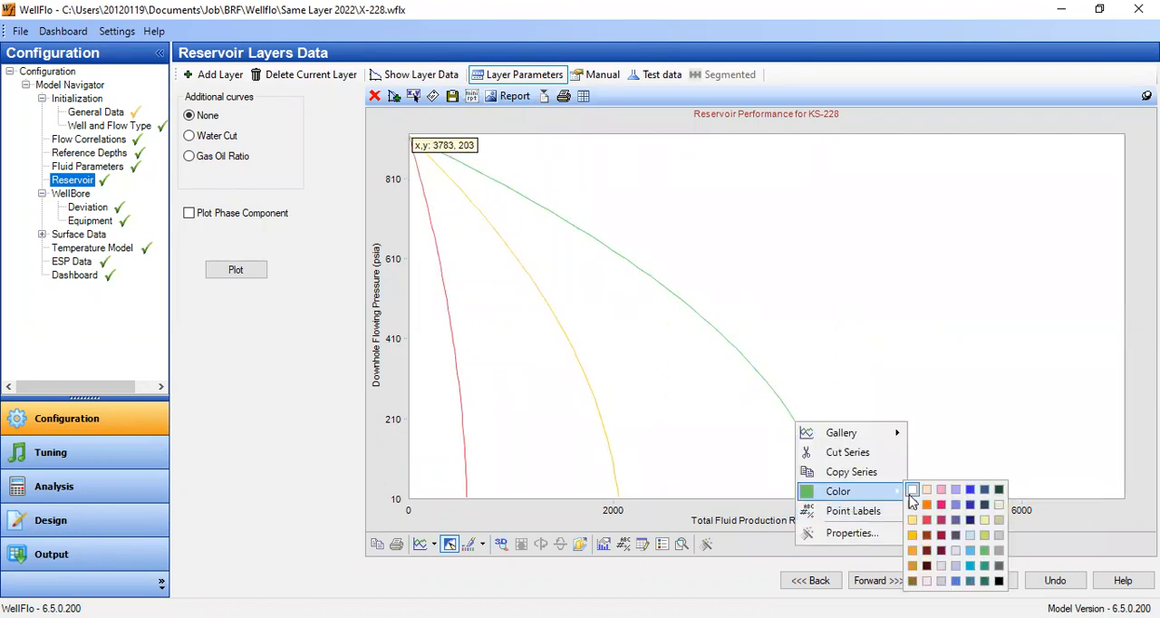
click(912, 492)
click(662, 546)
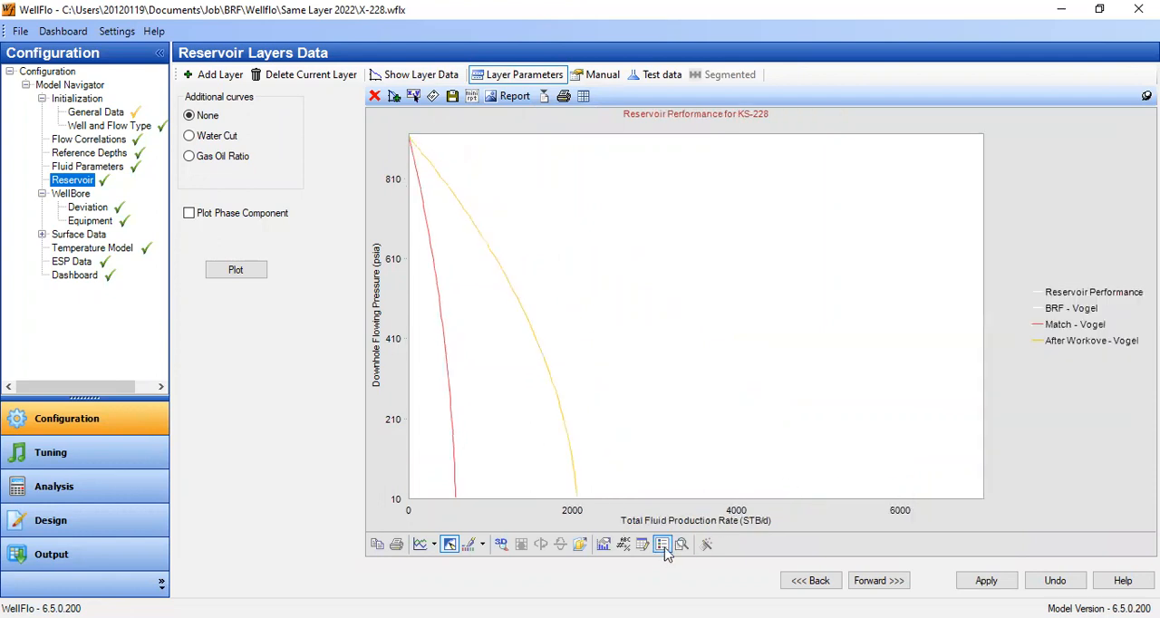
right_click(739, 511)
click(771, 487)
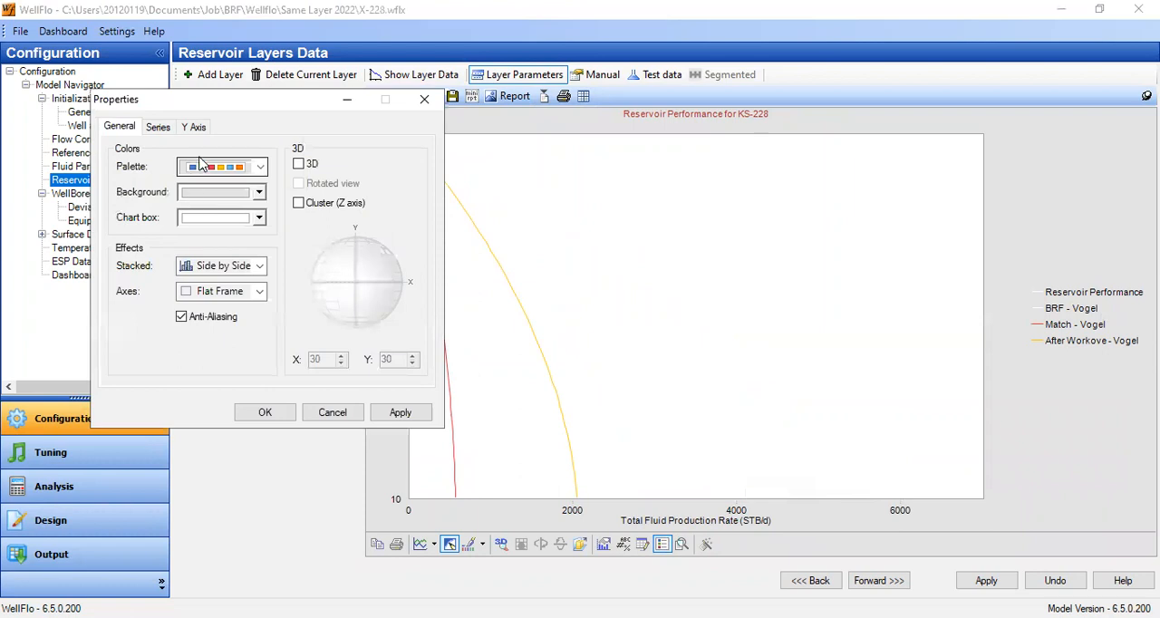
click(424, 99)
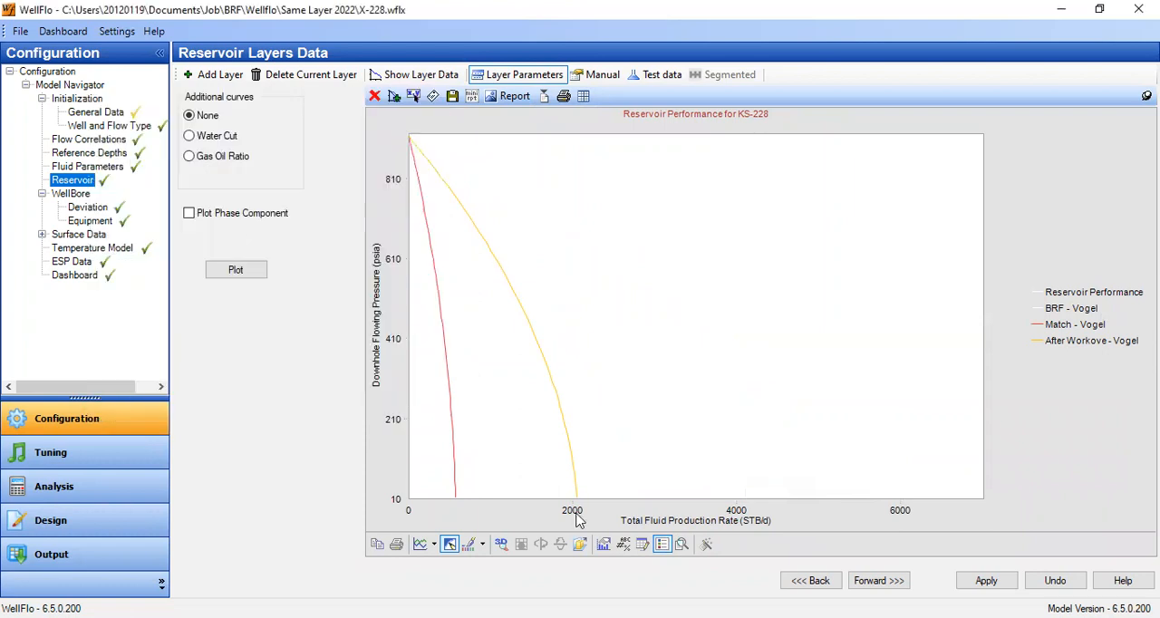
- Set the IPR plot's total fluid production rate axis to a maximum of 2200 and a step of 200
double_click(603, 499)
drag(238, 240, 143, 227)
text(2200)
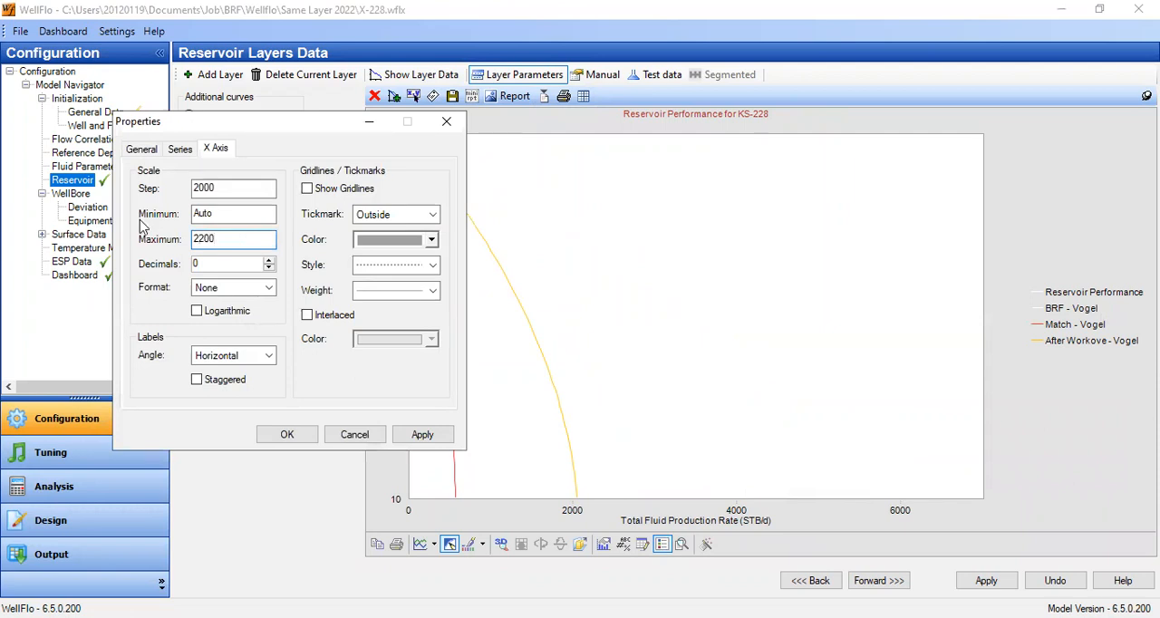
click(210, 189)
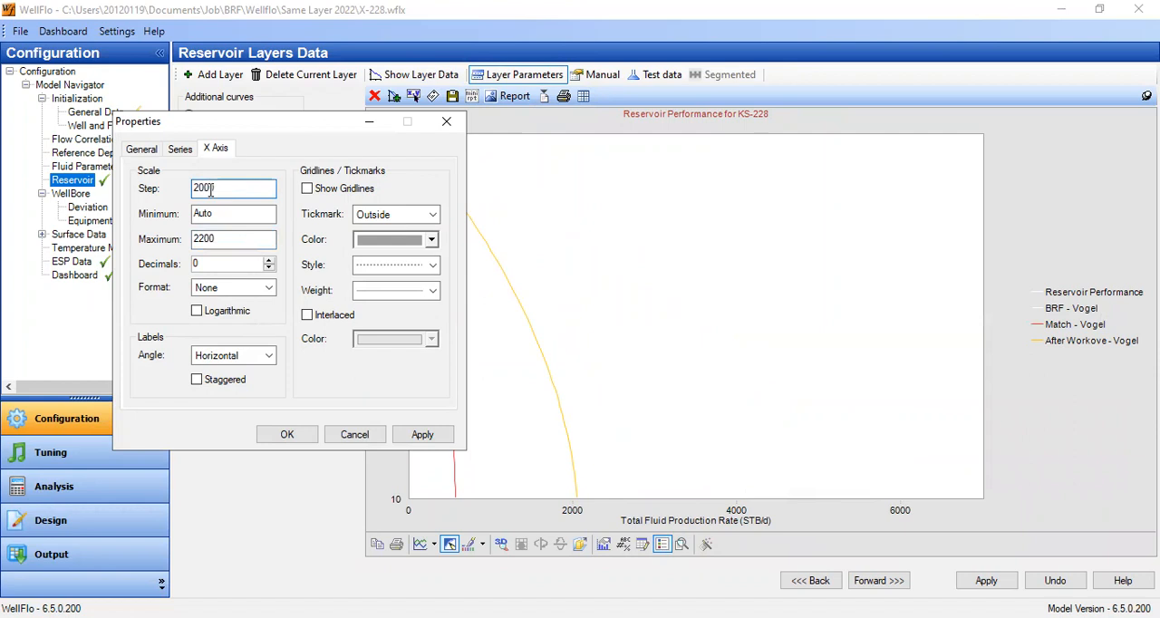
click(442, 436)
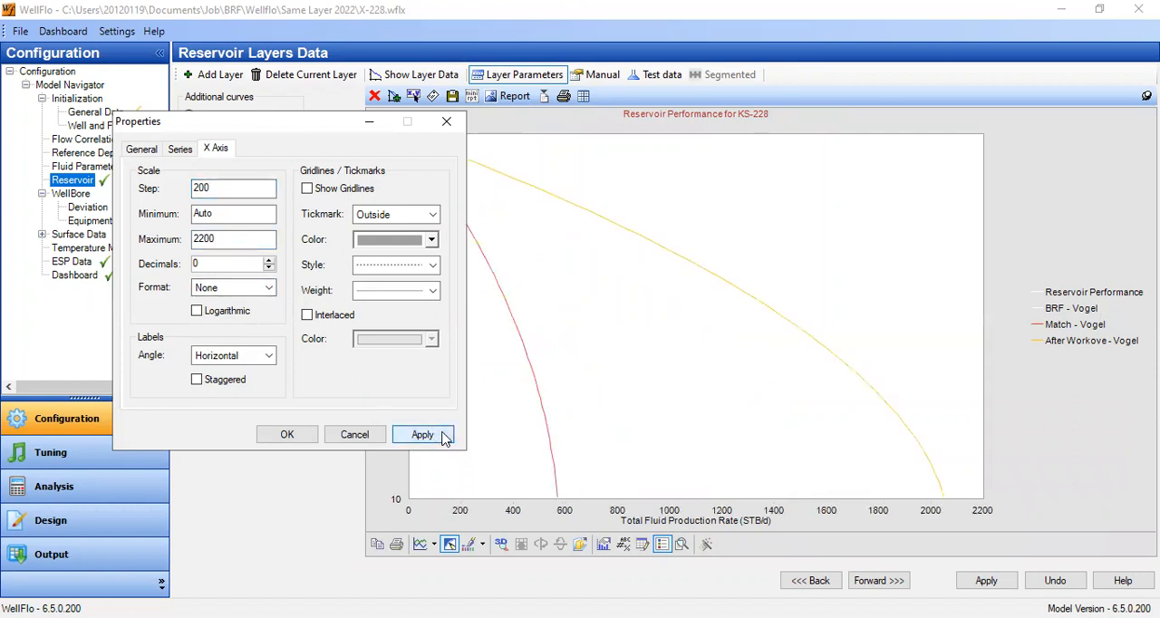
click(281, 437)
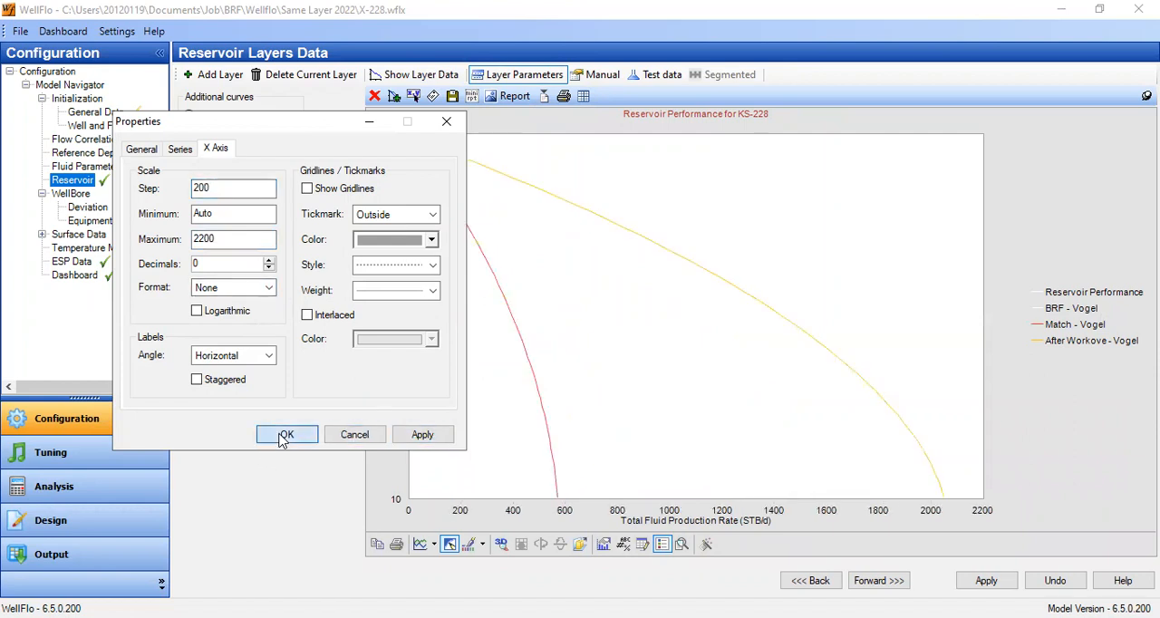
click(285, 435)
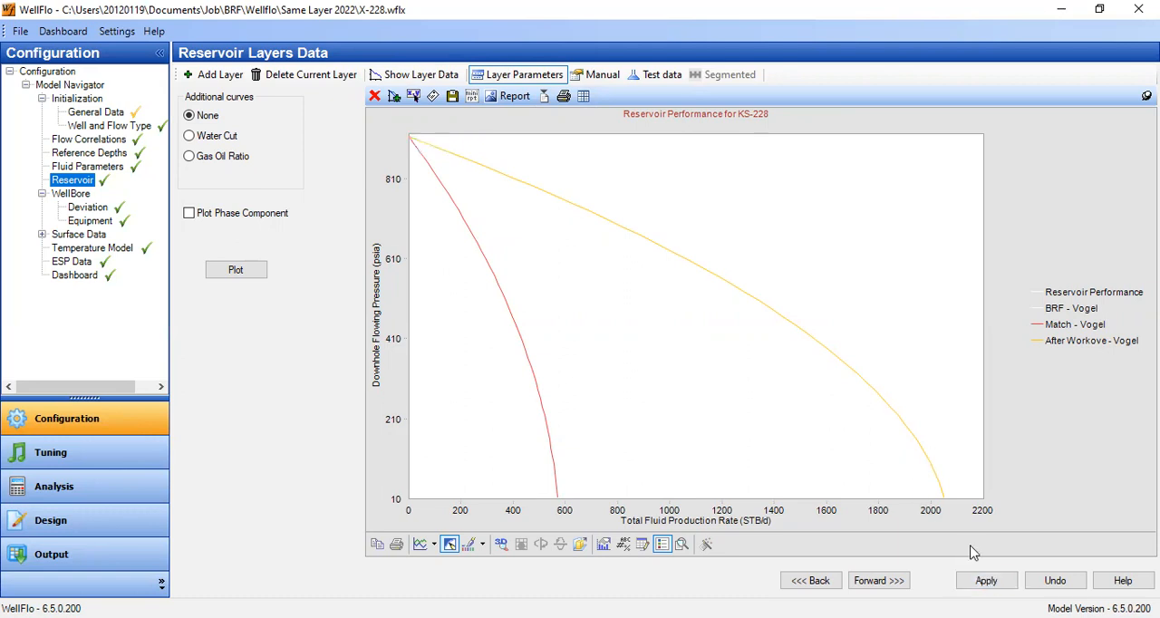
- Return from the composite IPR plot to the After Workove layer's general data
click(440, 78)
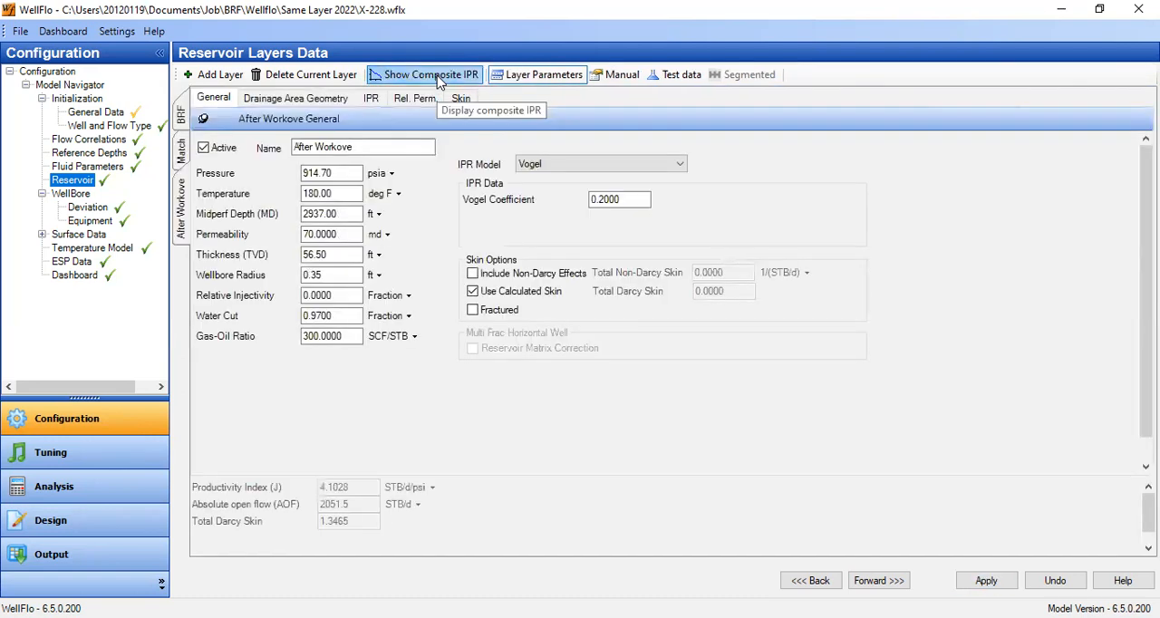